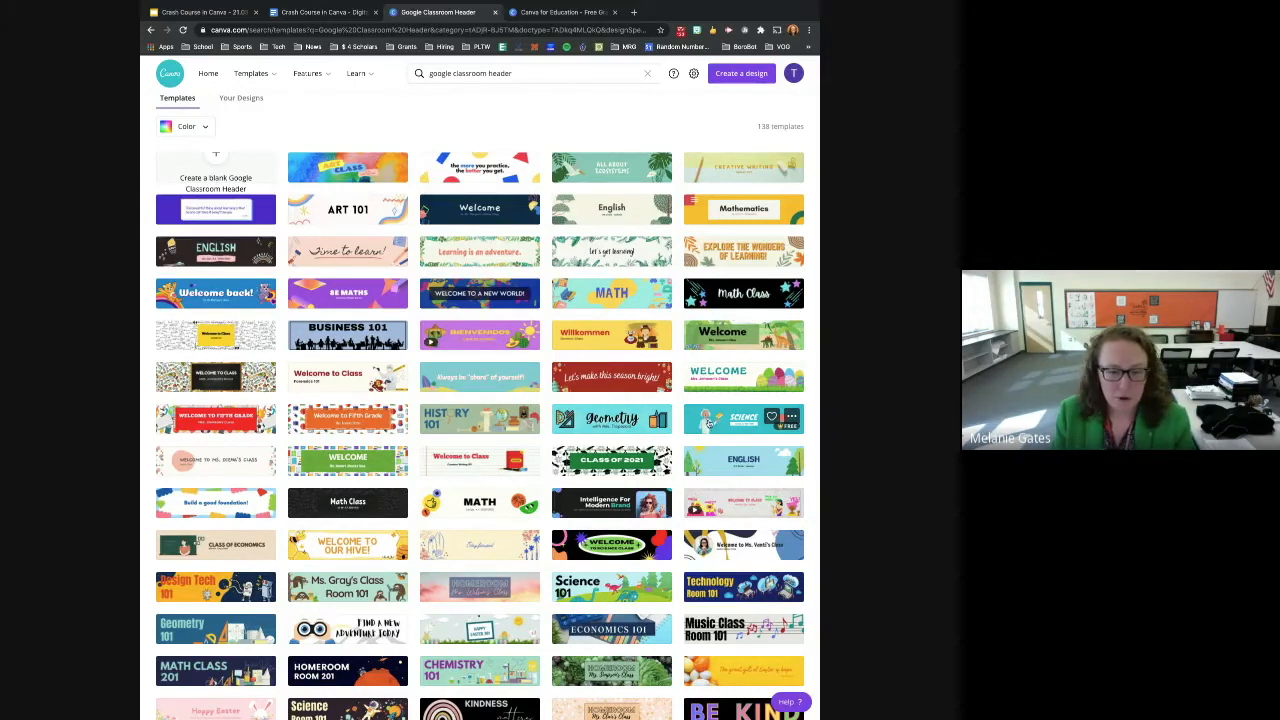
# Open the Science Google Classroom header template with the scientist and brain, and replace its SCIENCE title with CHEMISTRY
pyautogui.click(708, 423)
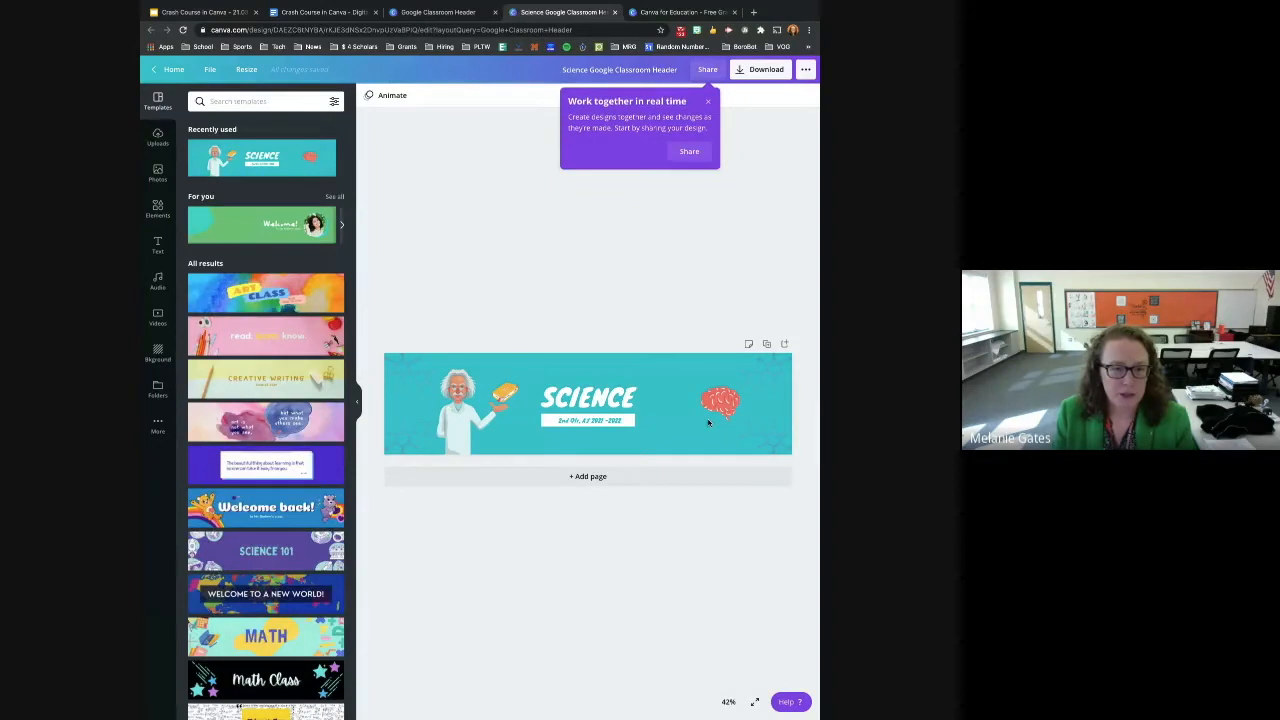
pyautogui.click(708, 101)
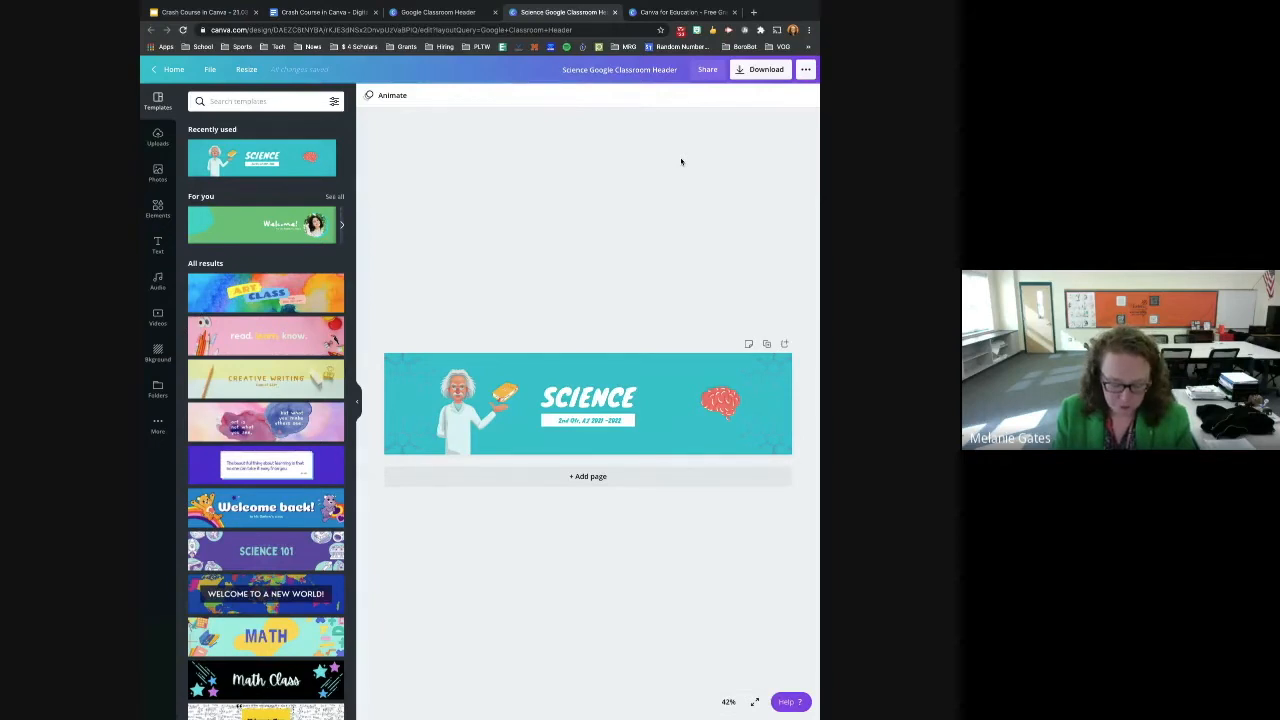
pyautogui.doubleClick(633, 400)
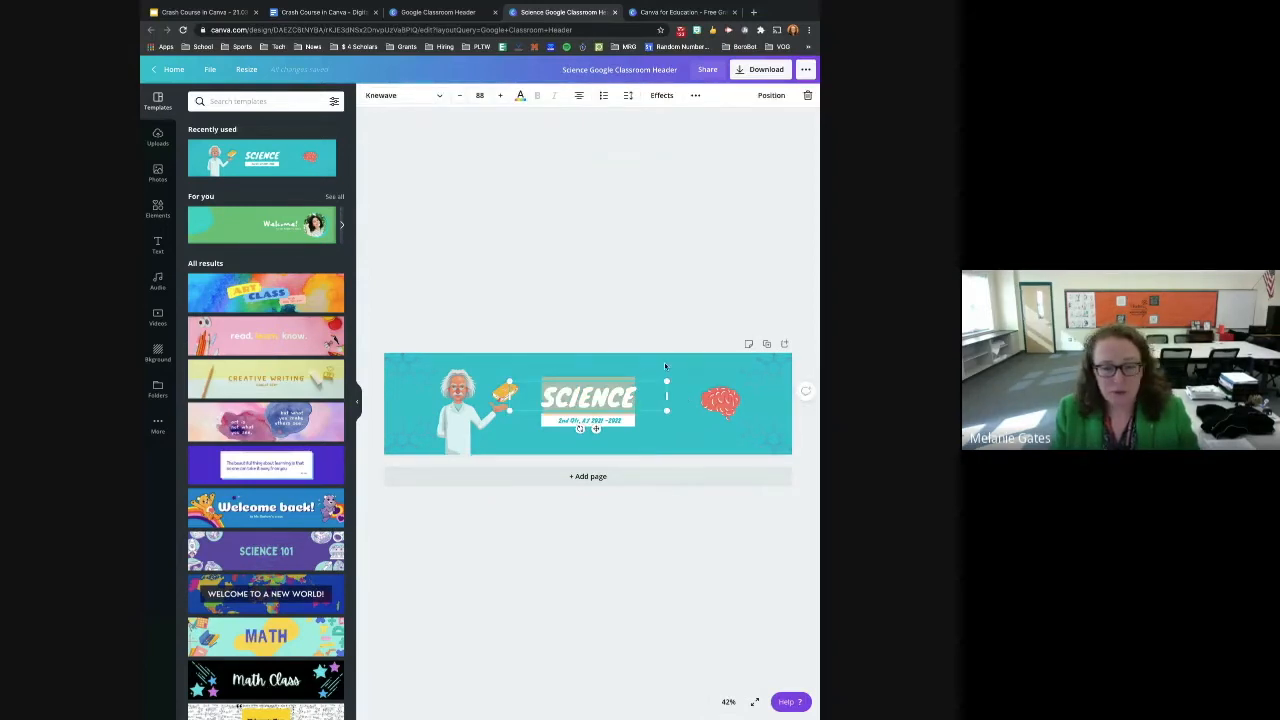
pyautogui.click(623, 368)
pyautogui.click(608, 398)
pyautogui.doubleClick(574, 396)
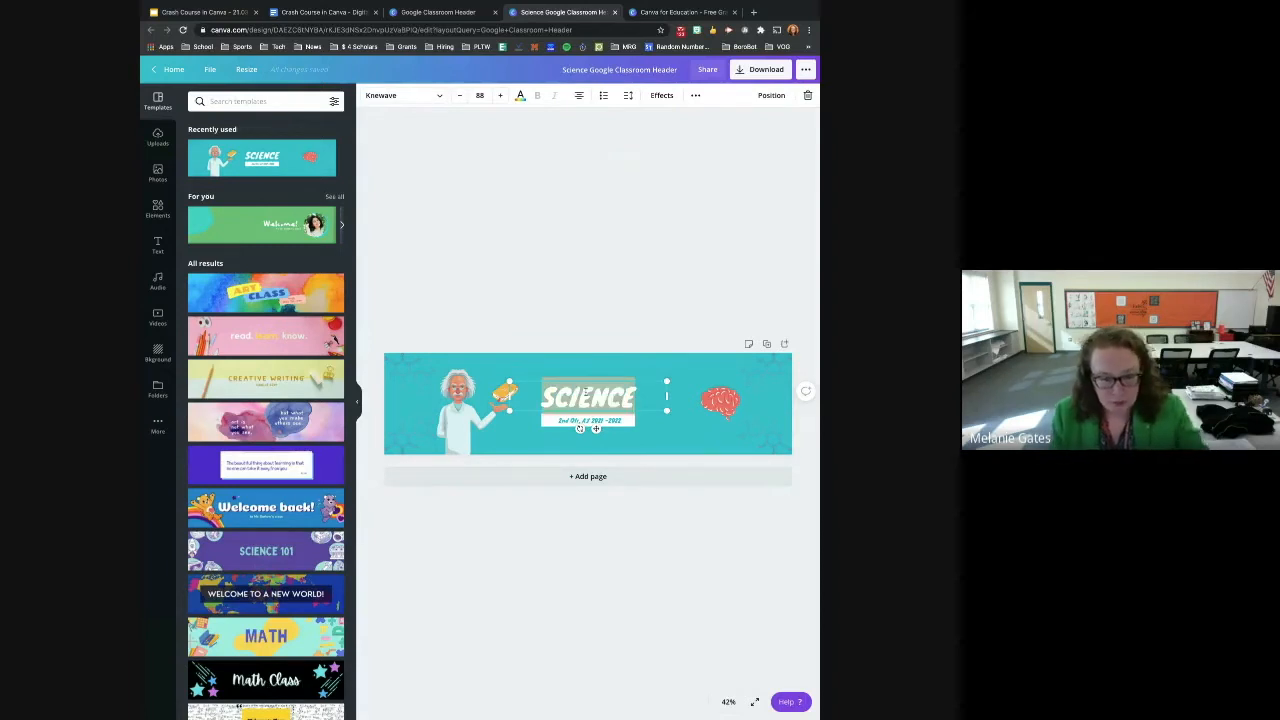
pyautogui.write('CHEM')
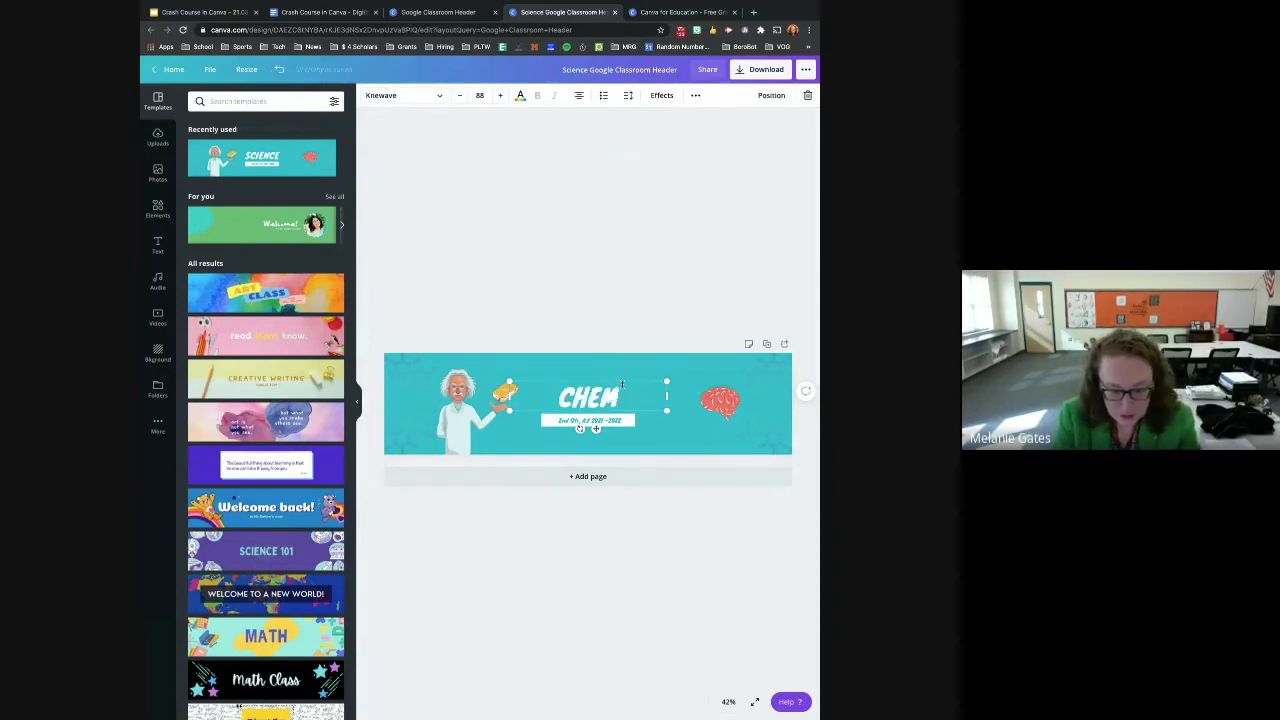
pyautogui.write('ISTRY')
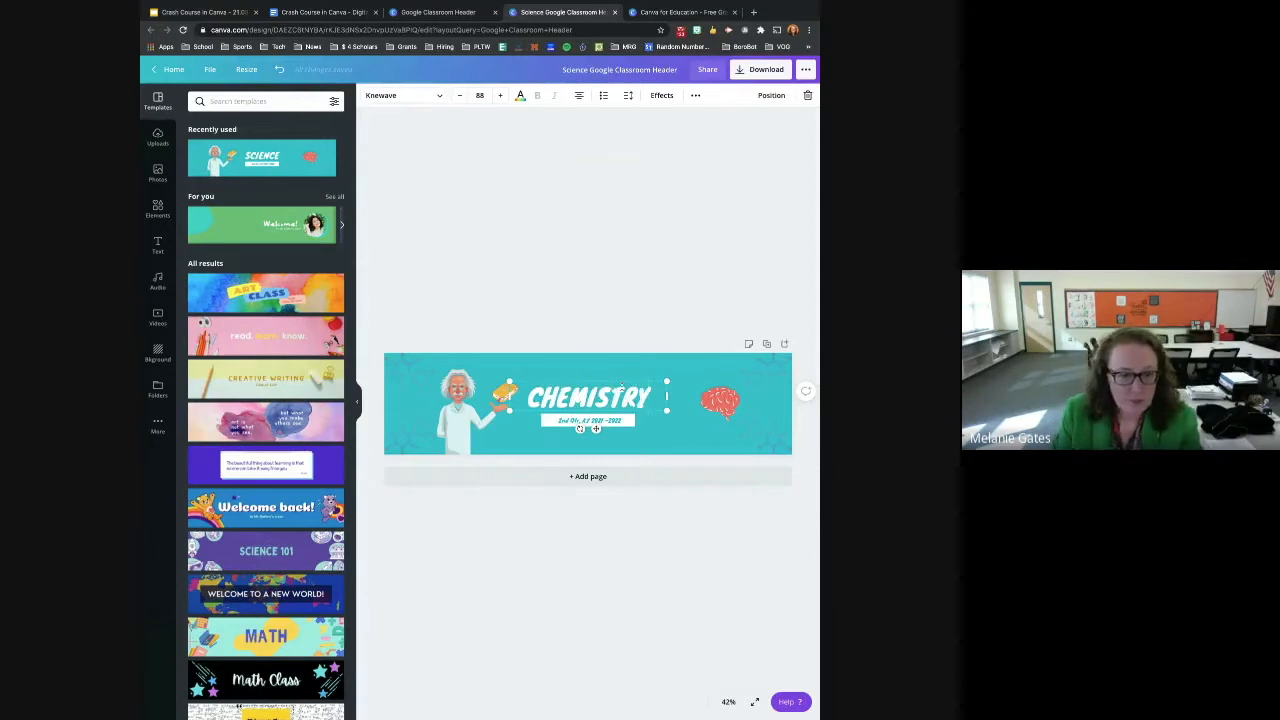
pyautogui.click(649, 411)
pyautogui.click(650, 410)
pyautogui.click(650, 410)
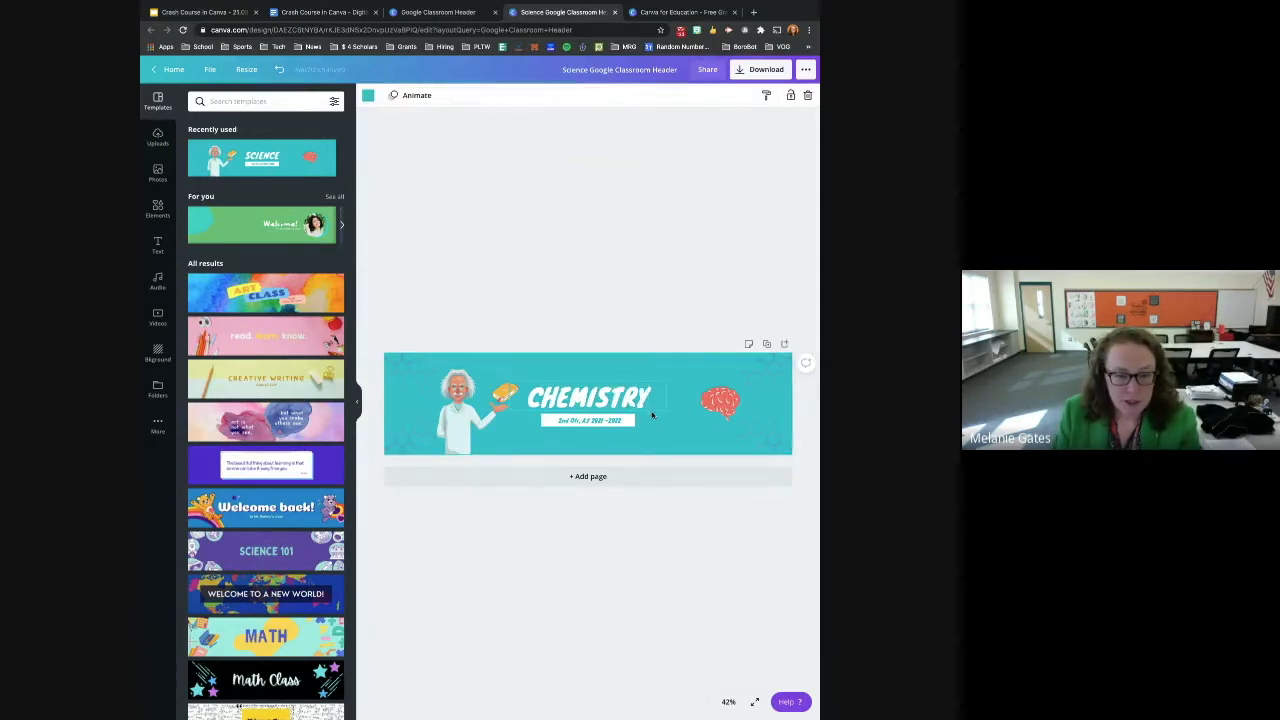
# Reposition the CHEMISTRY title slightly to the right, directly above the white date box in the banner
pyautogui.click(658, 383)
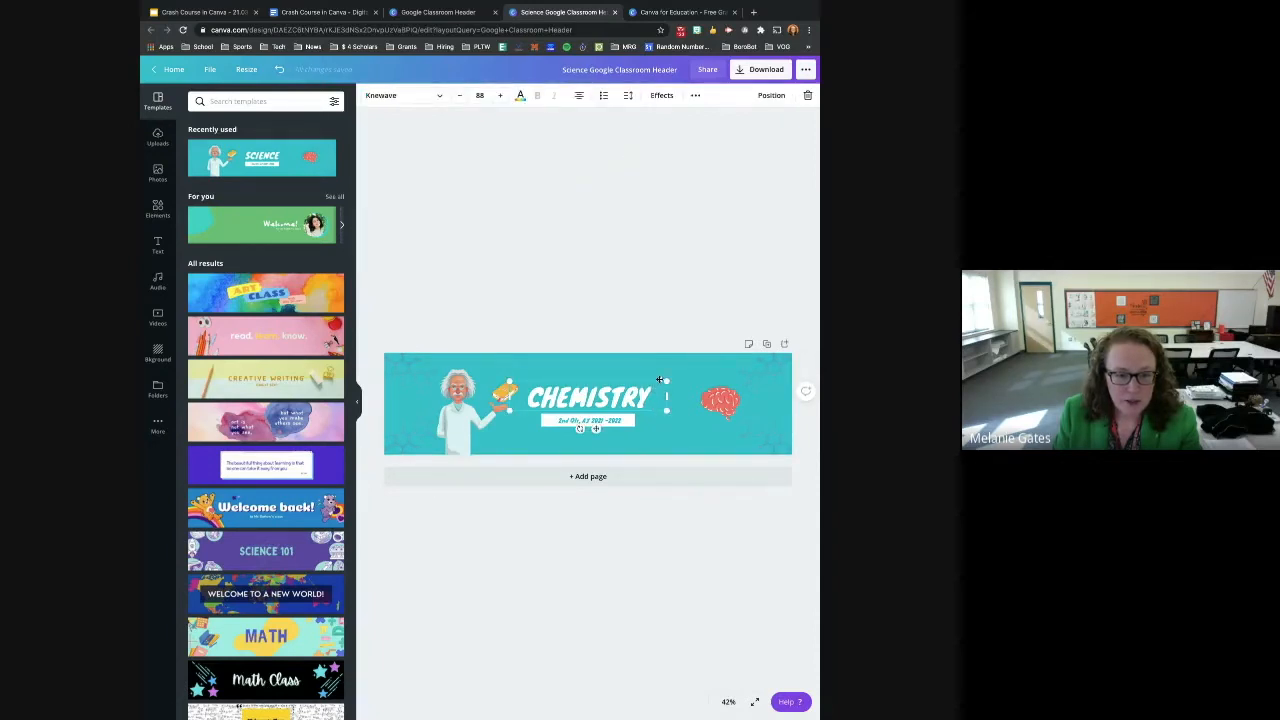
pyautogui.click(659, 380)
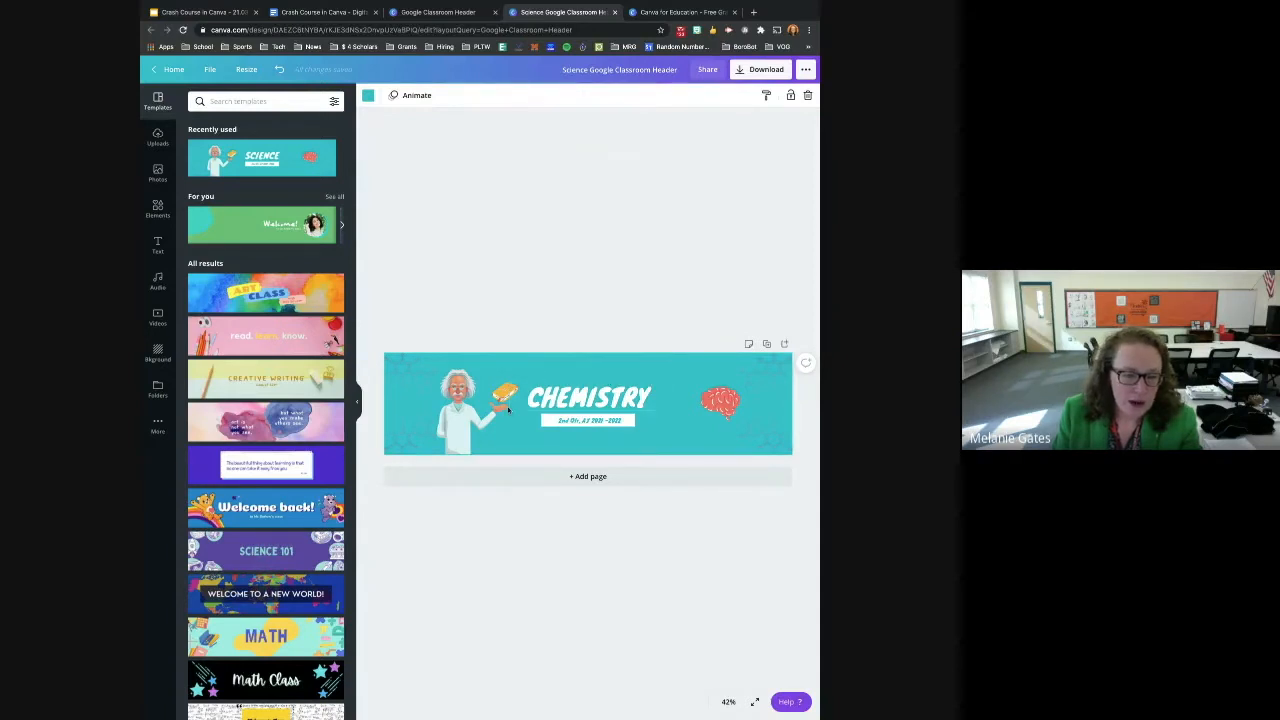
pyautogui.click(554, 409)
pyautogui.moveTo(554, 409)
pyautogui.mouseDown()
pyautogui.moveTo(588, 378)
pyautogui.moveTo(555, 404)
pyautogui.mouseUp()
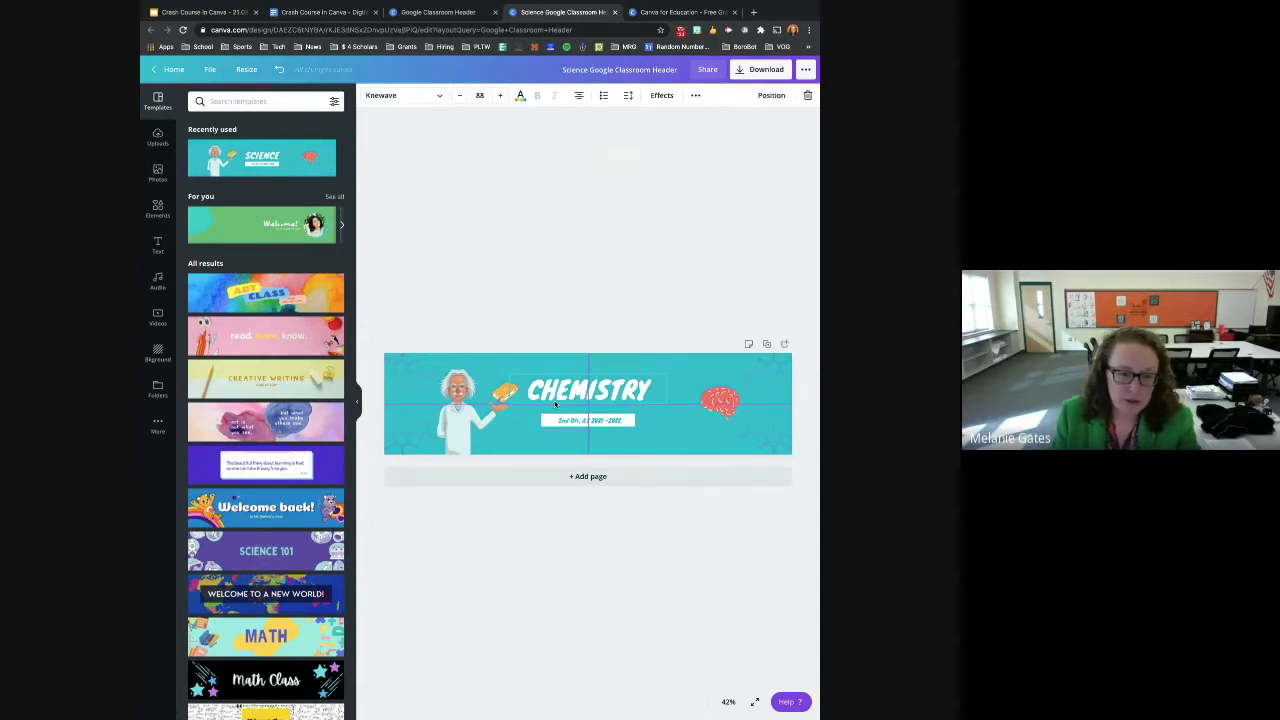
pyautogui.moveTo(555, 404); pyautogui.dragTo(557, 409)
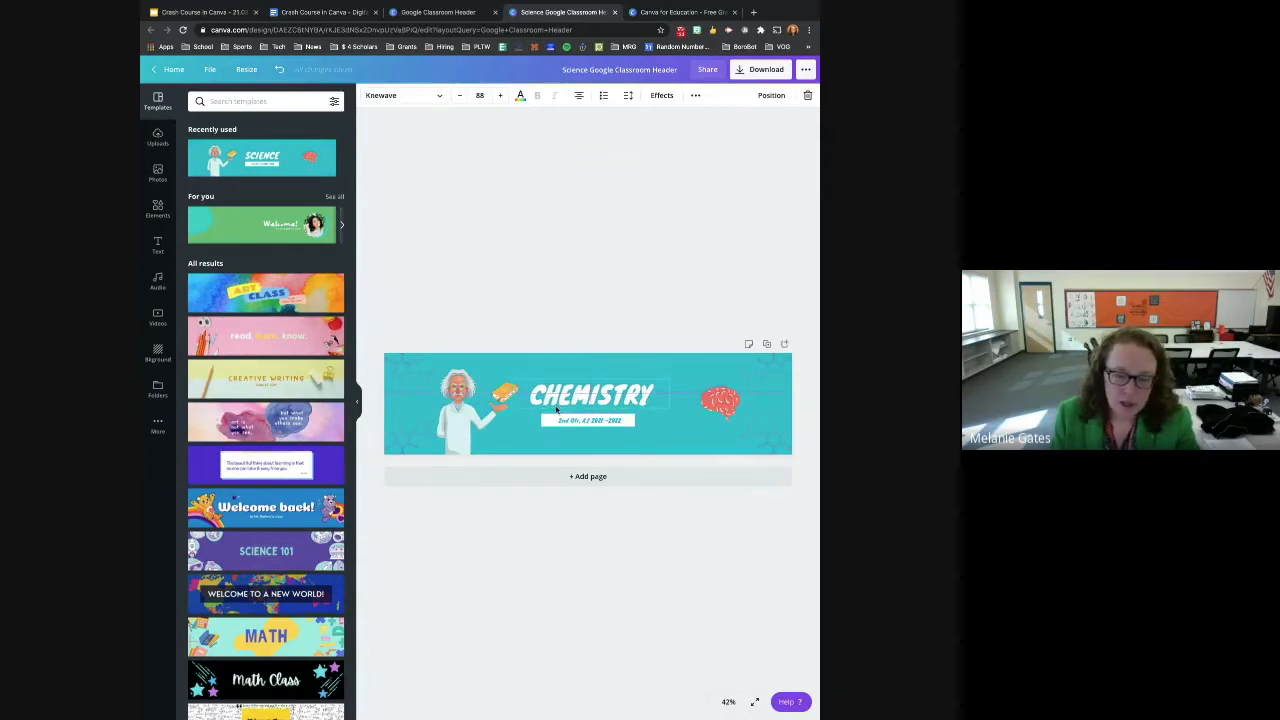
pyautogui.moveTo(556, 408); pyautogui.dragTo(560, 411)
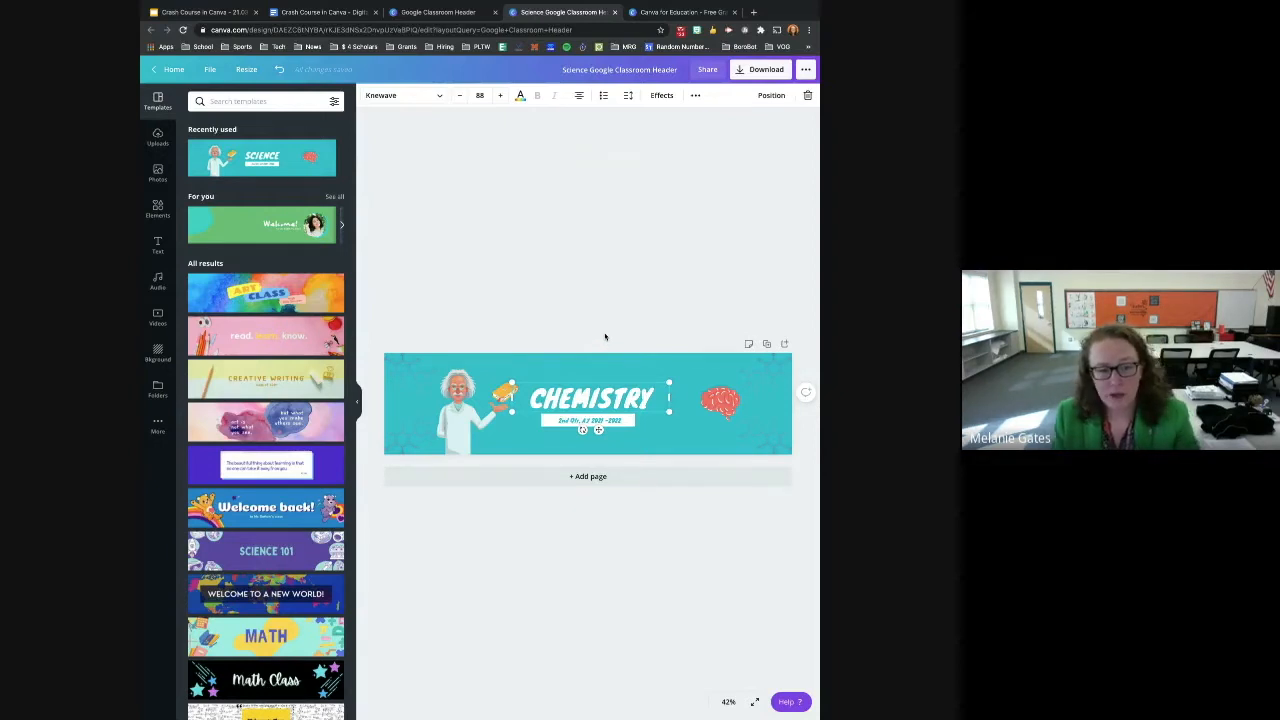
# Change the font of the whole CHEMISTRY title to Bukhari Script
pyautogui.doubleClick(606, 397)
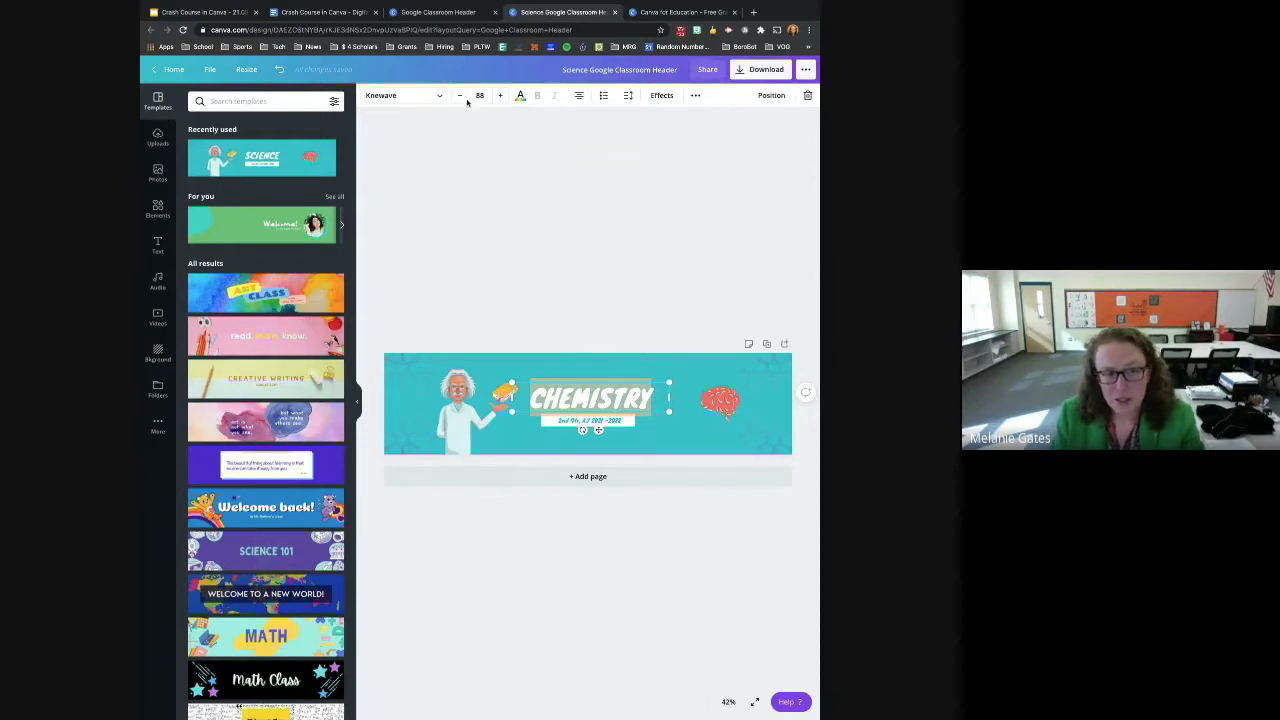
pyautogui.click(435, 100)
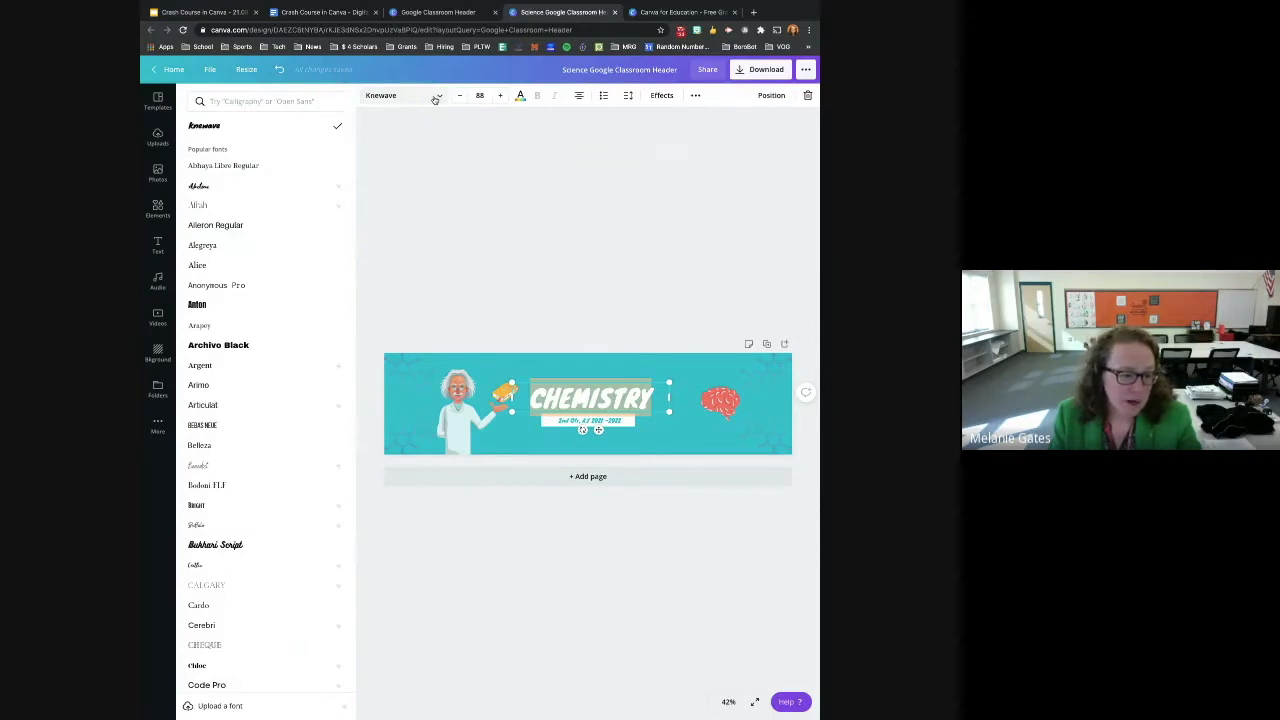
pyautogui.click(261, 551)
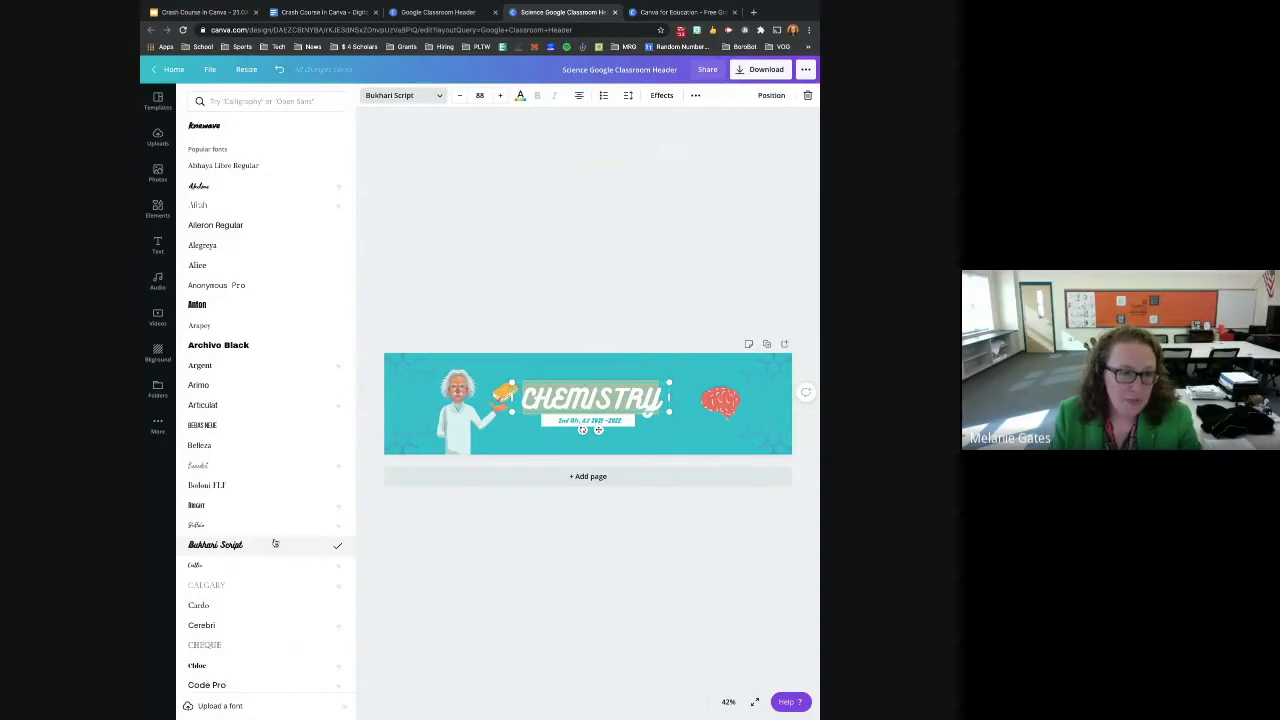
# Reduce the CHEMISTRY title's font size to 67 and scale its text box up slightly to size 69.3
pyautogui.click(461, 95)
pyautogui.click(461, 95)
pyautogui.click(461, 95)
pyautogui.click(461, 95)
pyautogui.click(461, 95)
pyautogui.click(461, 95)
pyautogui.click(461, 95)
pyautogui.click(461, 95)
pyautogui.click(461, 95)
pyautogui.click(461, 95)
pyautogui.click(461, 95)
pyautogui.click(461, 95)
pyautogui.click(461, 95)
pyautogui.click(461, 95)
pyautogui.click(461, 95)
pyautogui.click(461, 95)
pyautogui.click(461, 95)
pyautogui.click(461, 95)
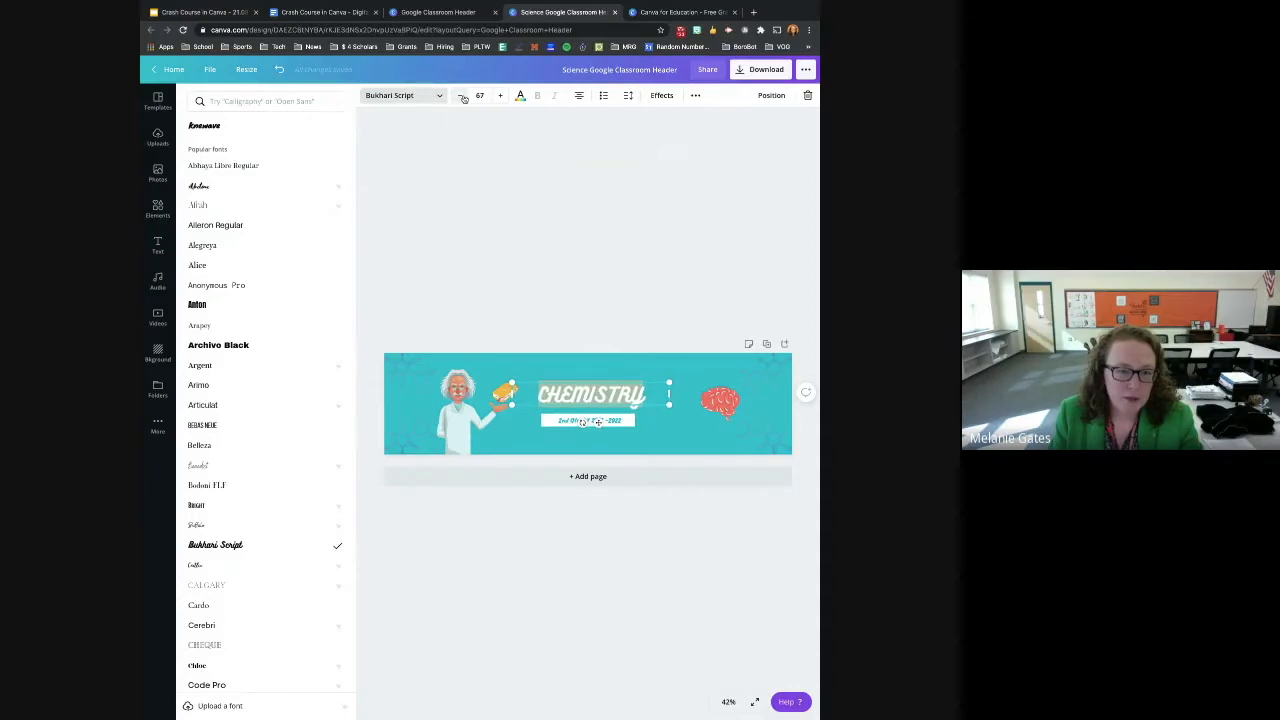
pyautogui.moveTo(669, 406)
pyautogui.mouseDown()
pyautogui.moveTo(703, 428)
pyautogui.moveTo(816, 448)
pyautogui.moveTo(672, 418)
pyautogui.moveTo(816, 452)
pyautogui.moveTo(675, 420)
pyautogui.mouseUp()
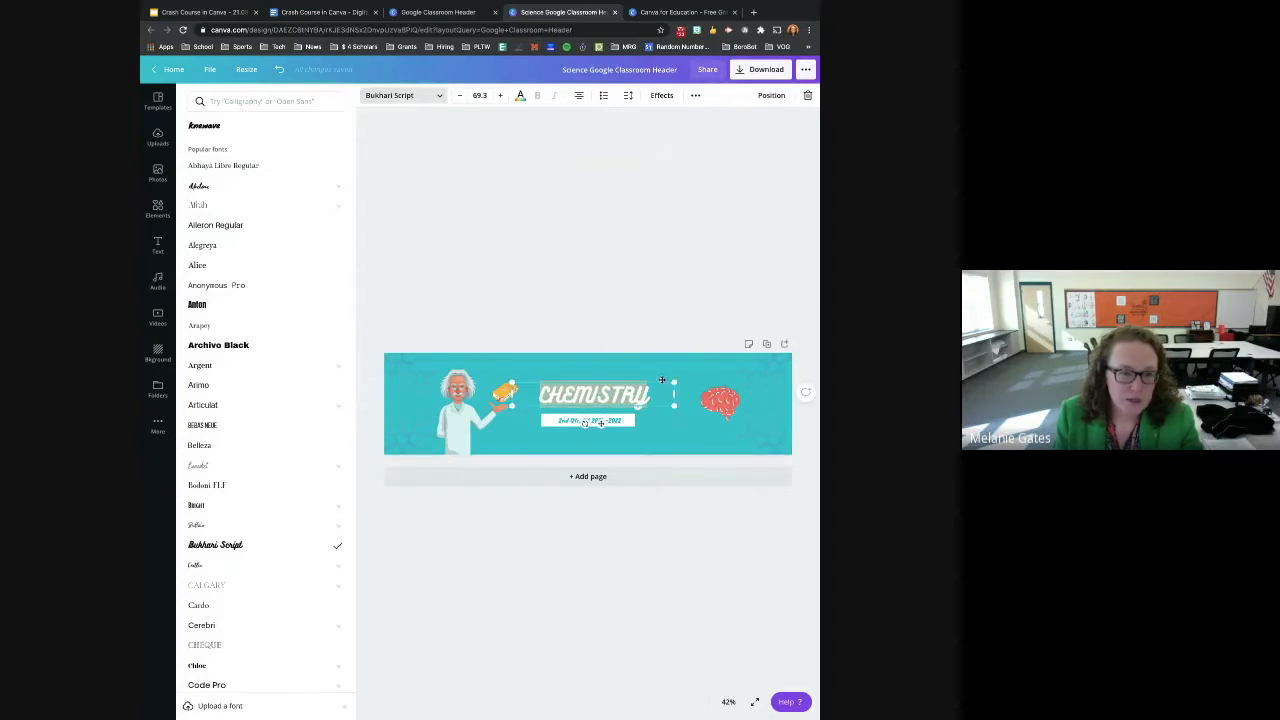
# Set the CHEMISTRY title's text color to a custom brown with hex code #692700
pyautogui.click(520, 98)
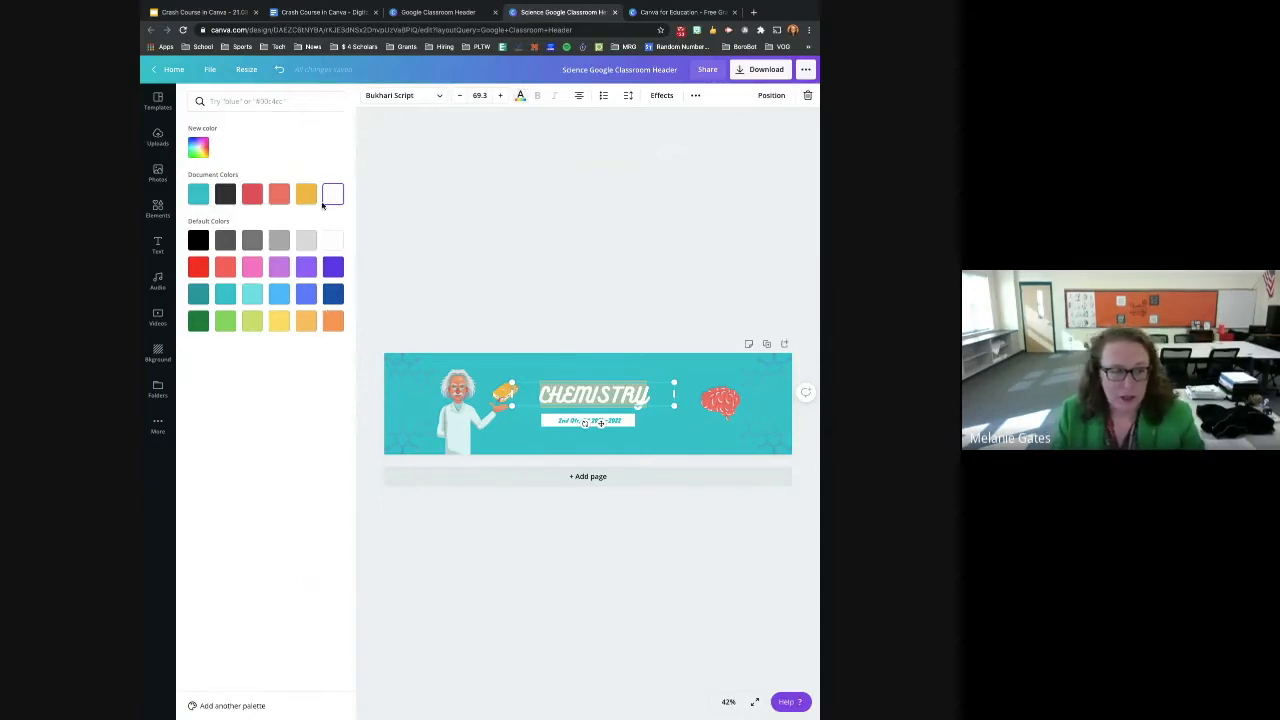
pyautogui.click(196, 150)
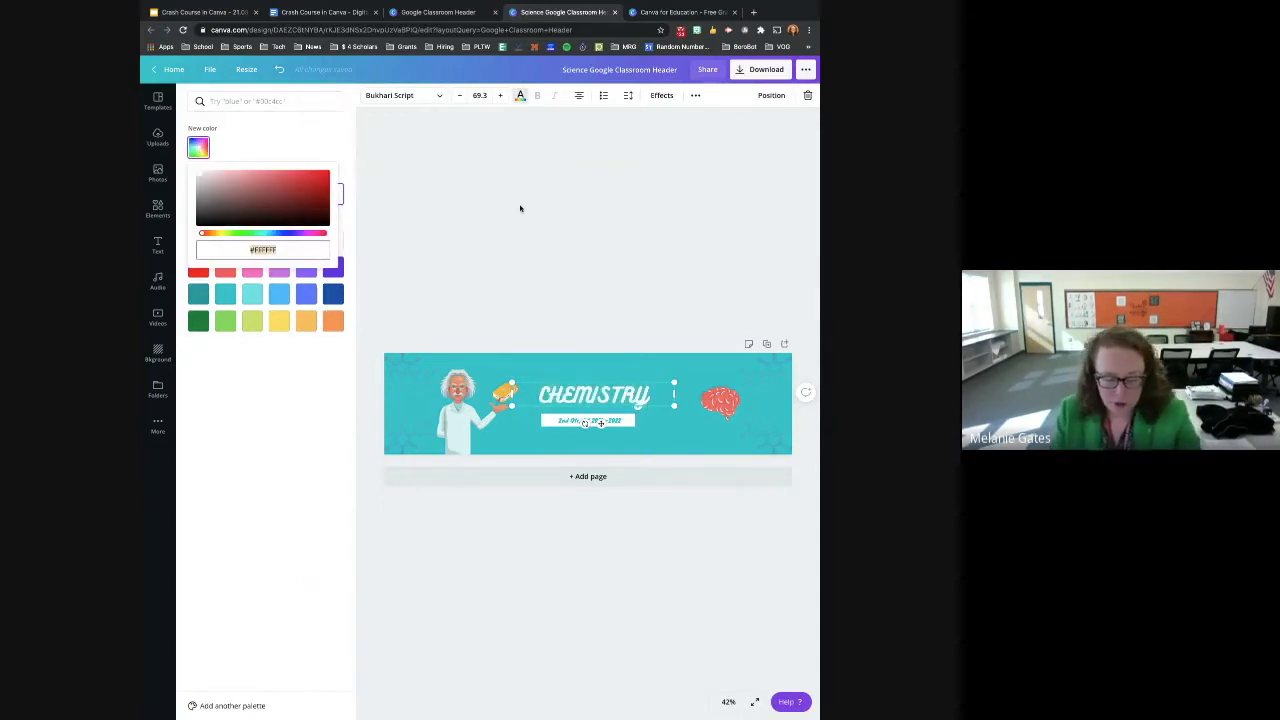
pyautogui.write('#')
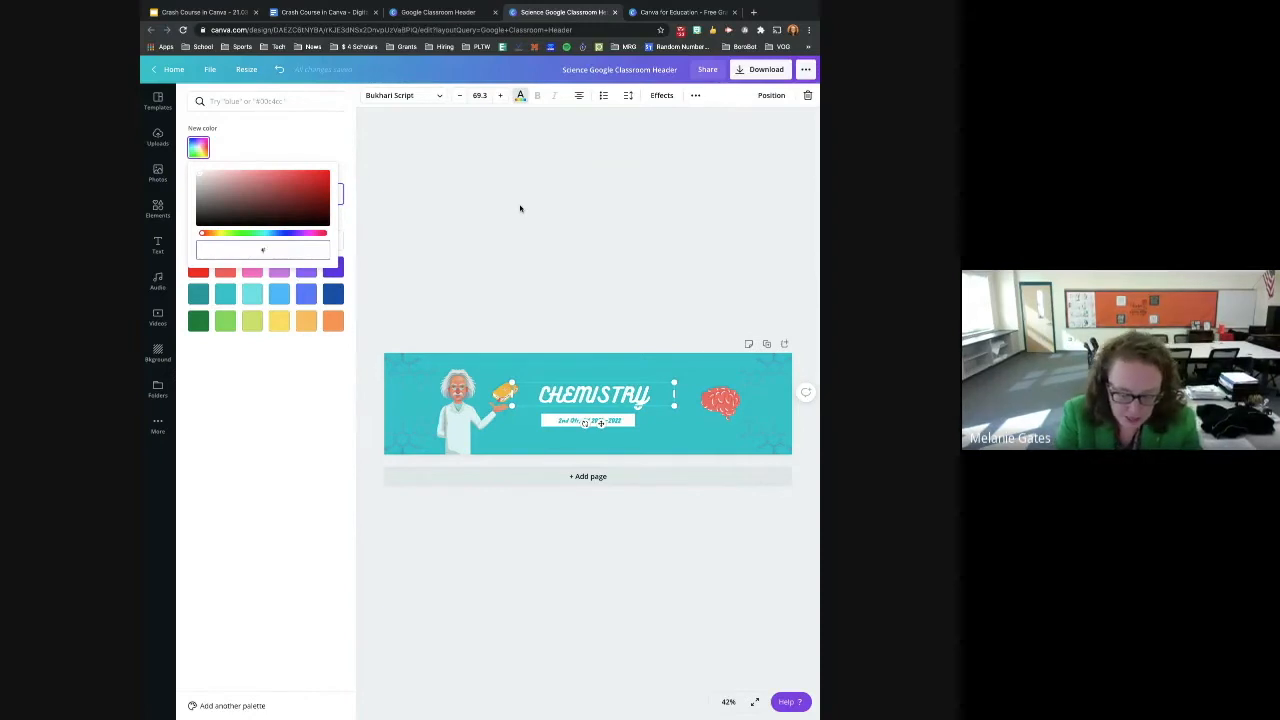
pyautogui.write('6')
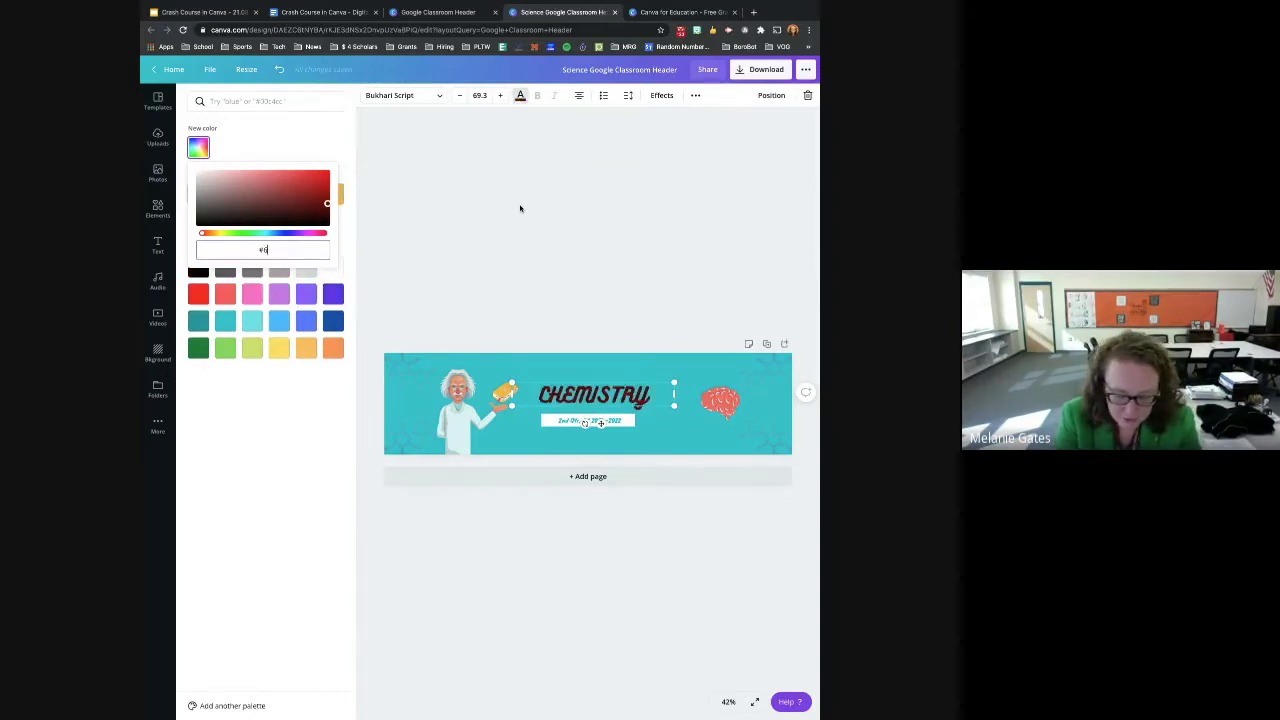
pyautogui.press('BackSpace')
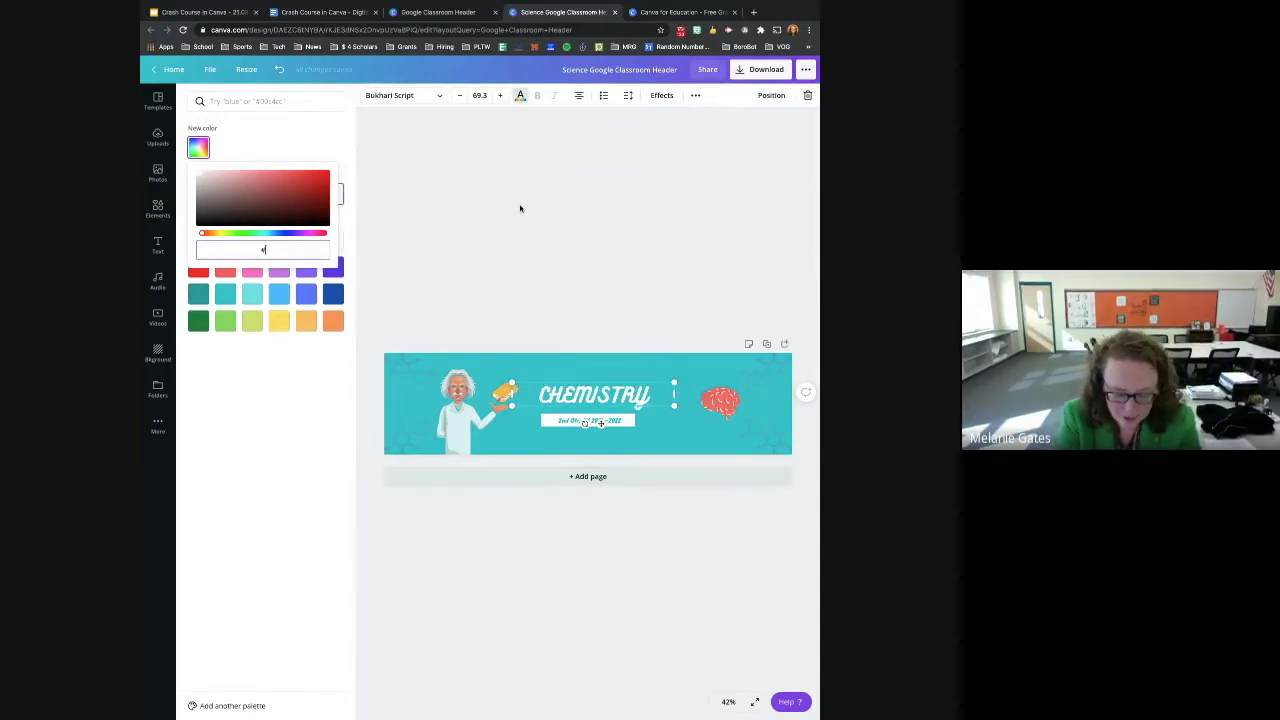
pyautogui.write('69')
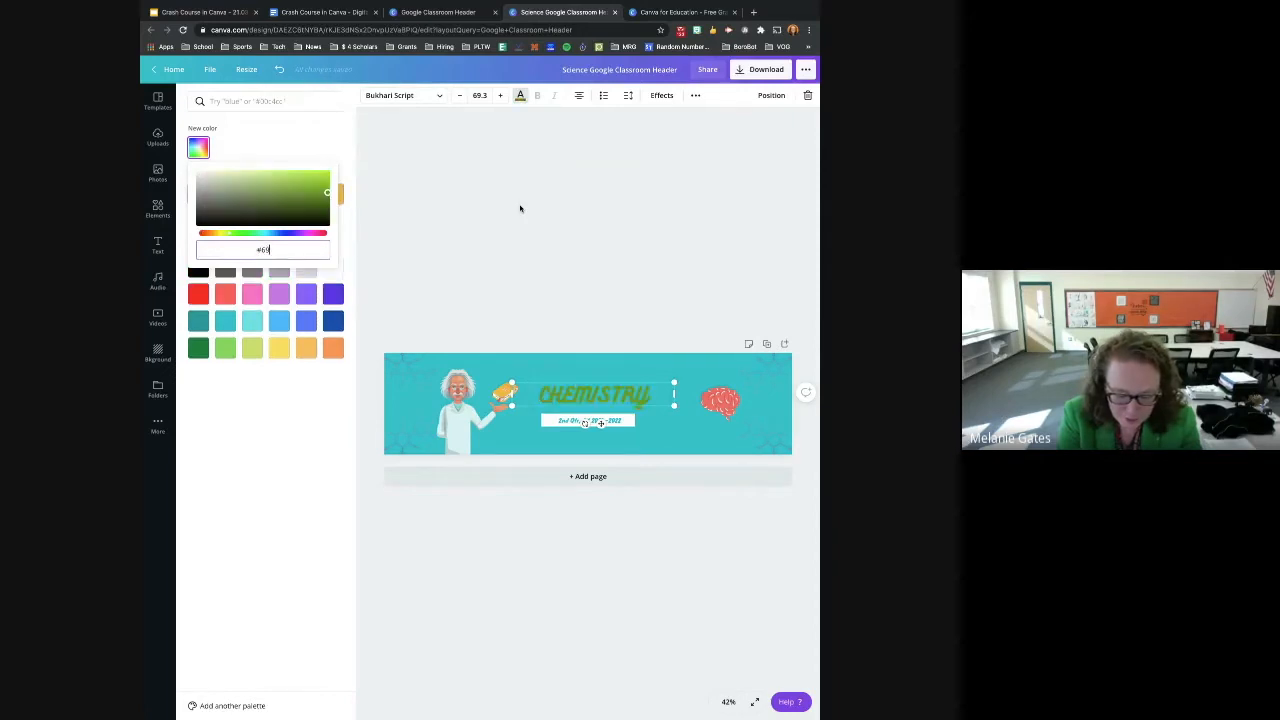
pyautogui.write('23')
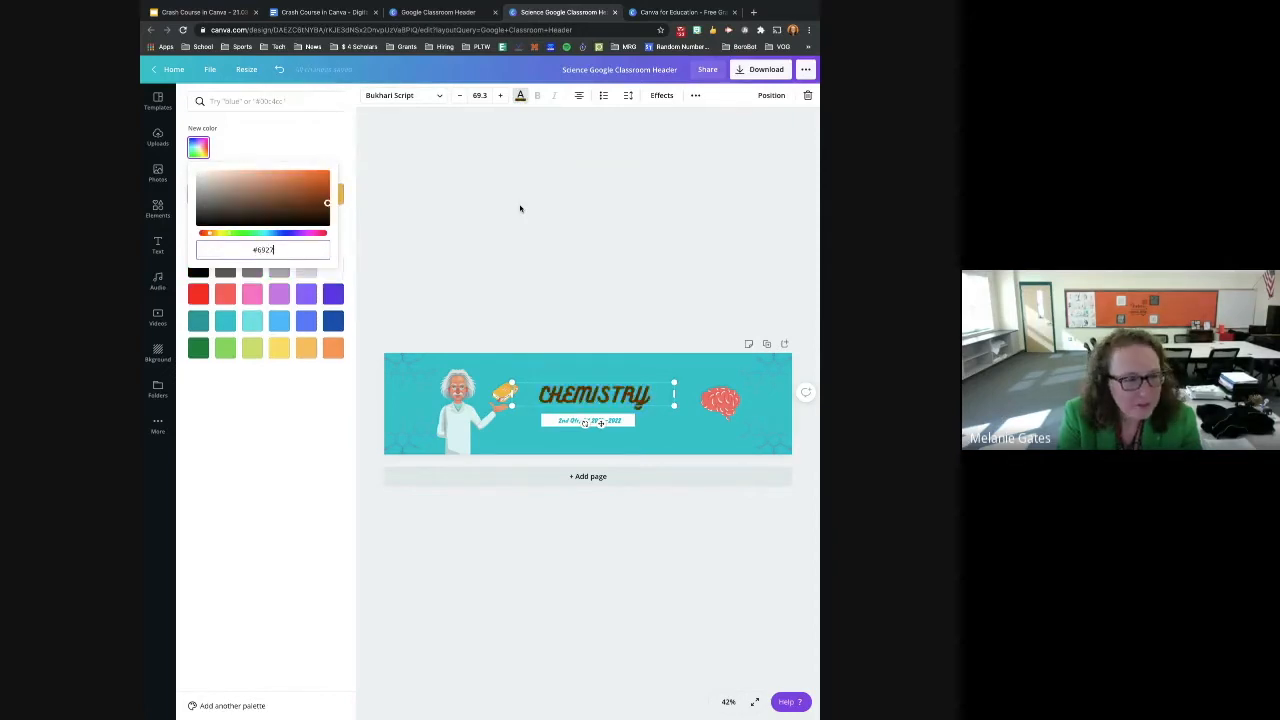
pyautogui.press('Return')
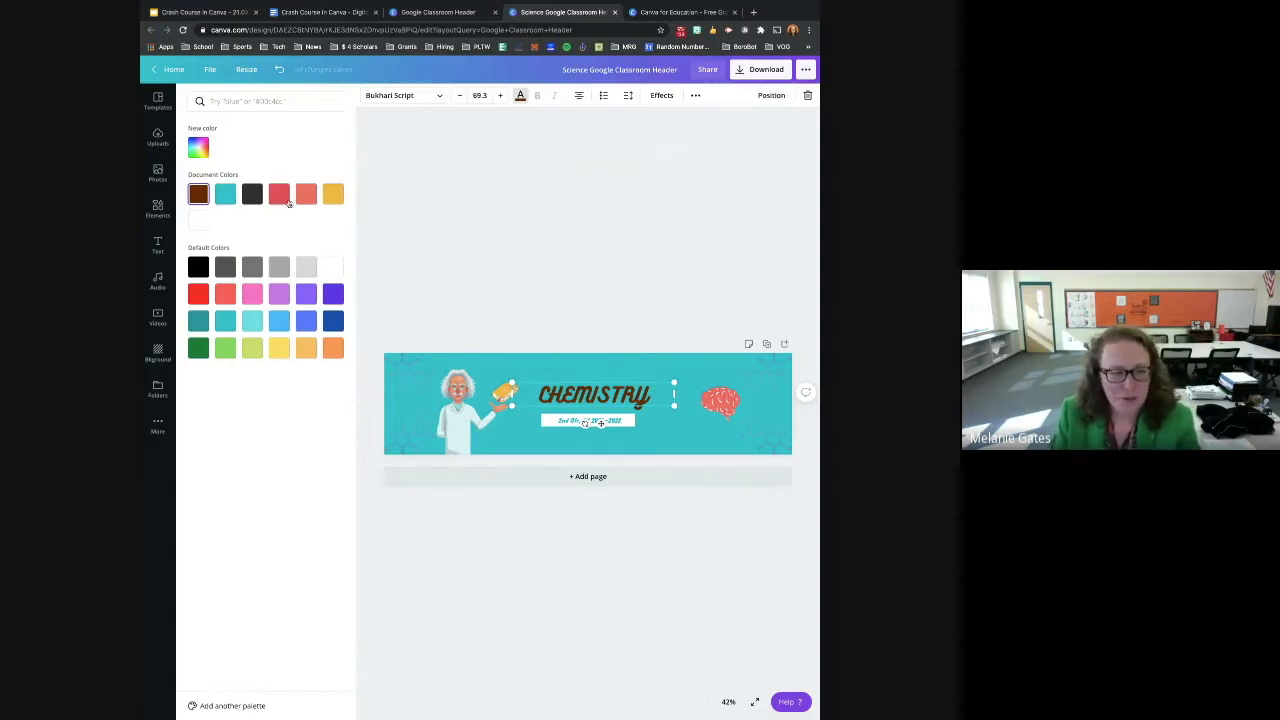
# Show the hex code of the title's custom text color, close the color picker and deselect the title
pyautogui.click(198, 147)
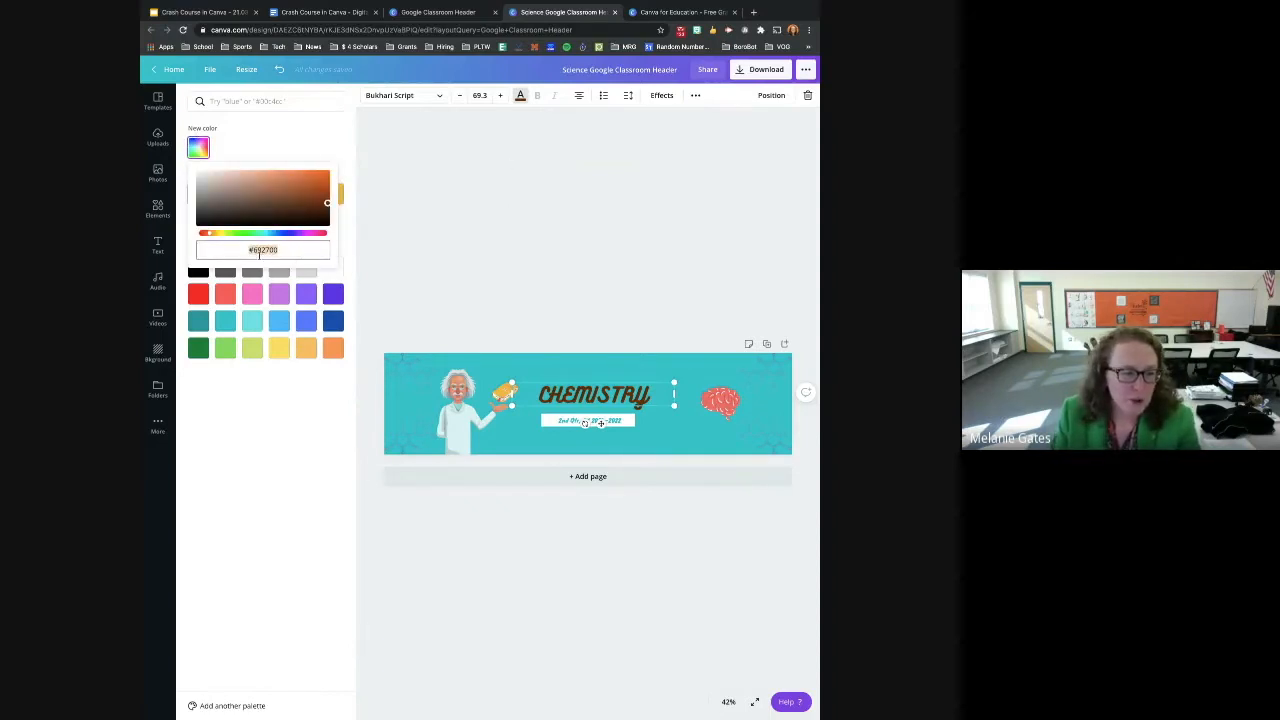
pyautogui.click(292, 253)
pyautogui.moveTo(295, 251); pyautogui.dragTo(219, 250)
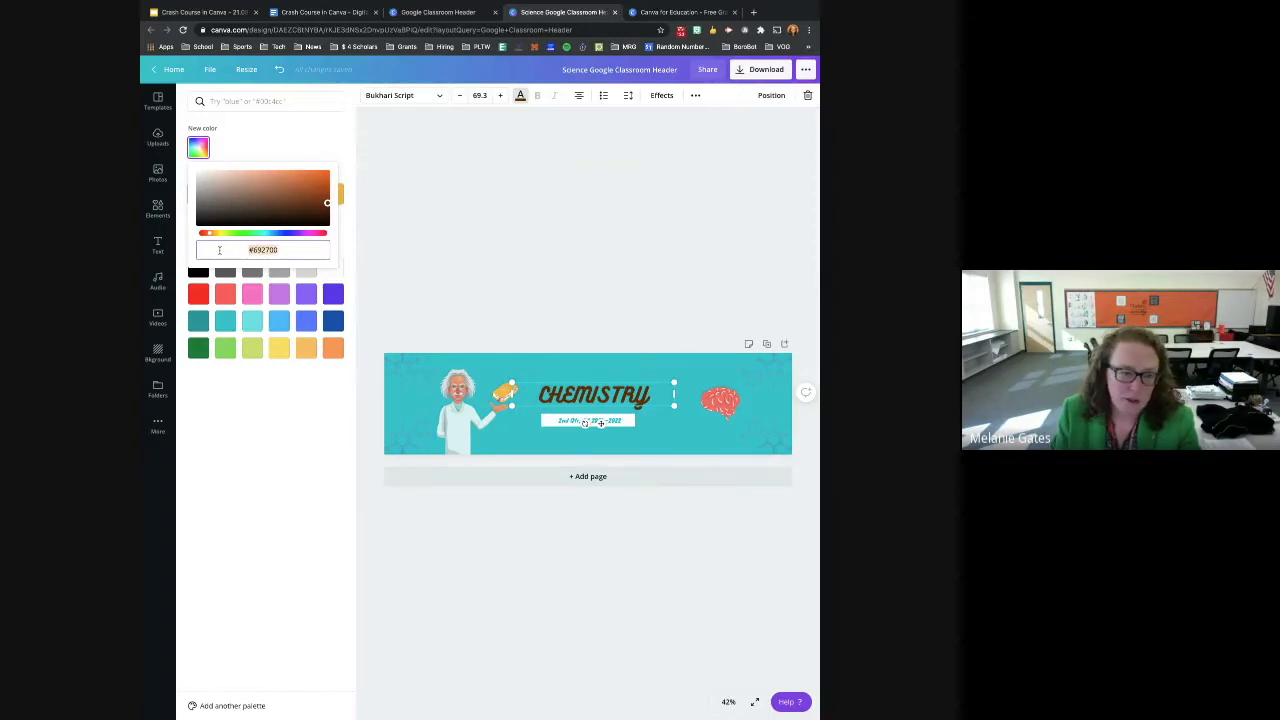
pyautogui.click(411, 238)
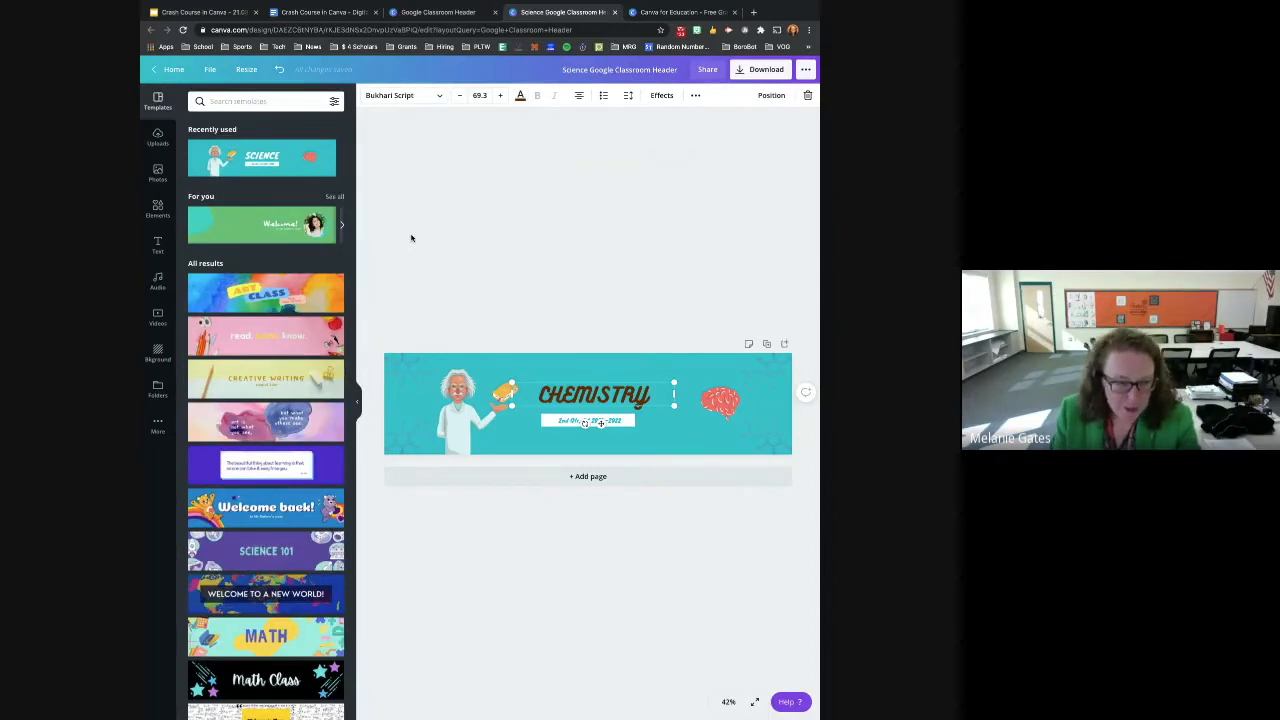
pyautogui.click(442, 219)
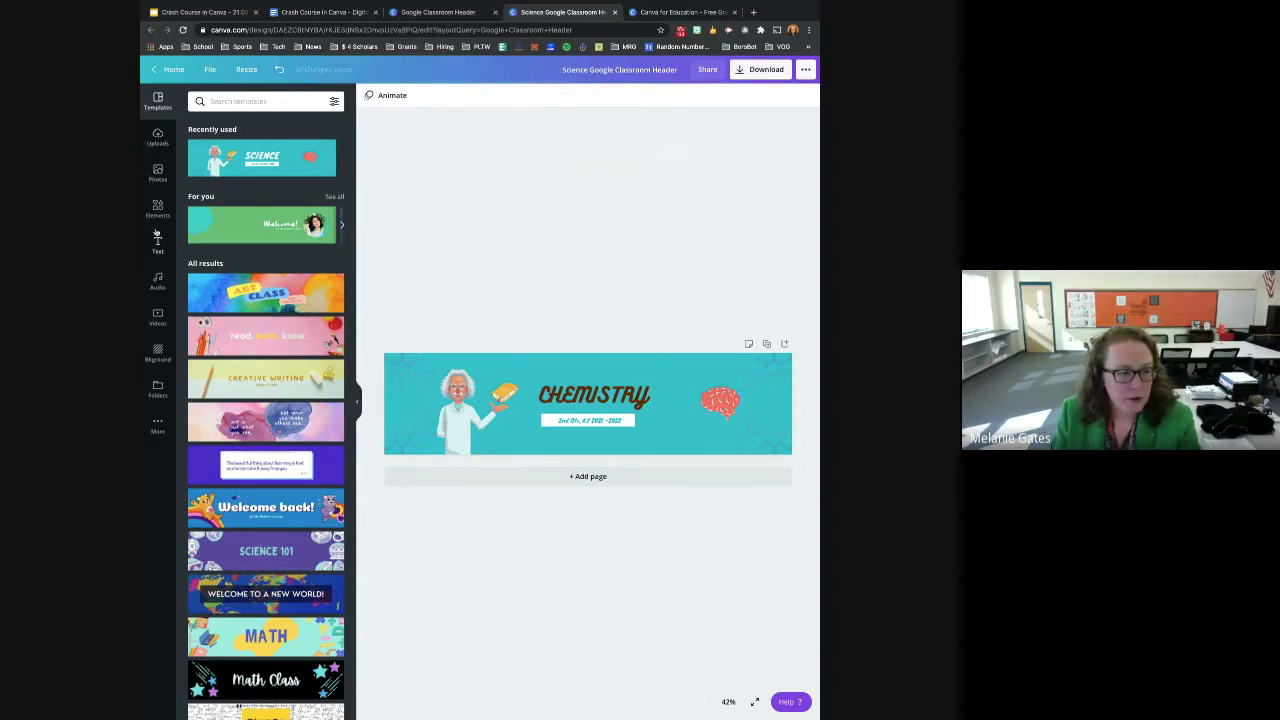
# View the media uploads area and search the stock photos for "chemistry"
pyautogui.click(153, 140)
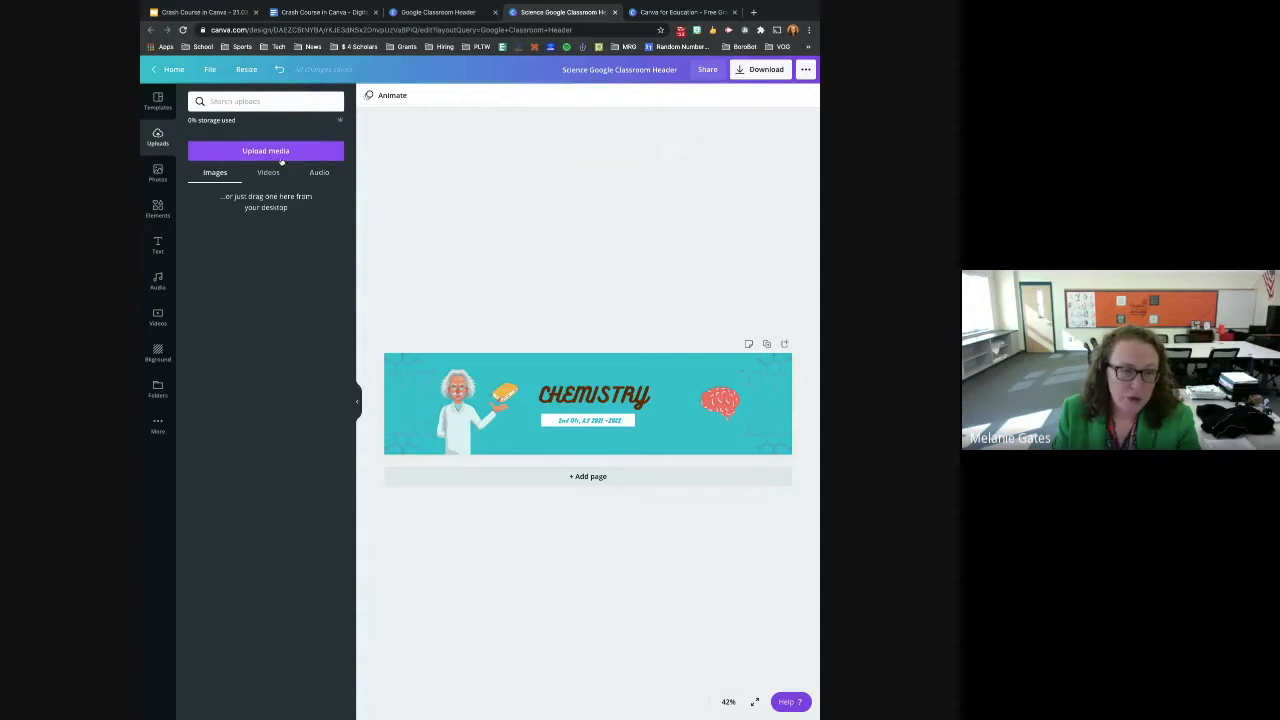
pyautogui.click(160, 175)
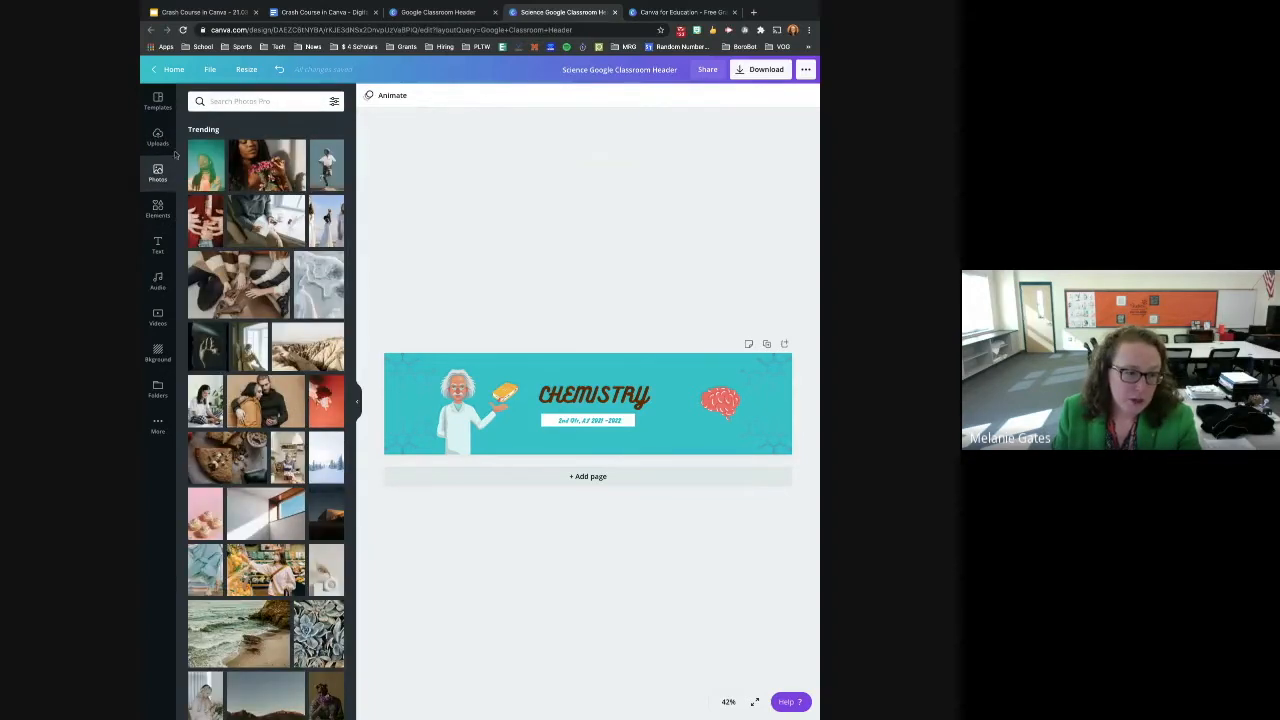
pyautogui.write('chm')
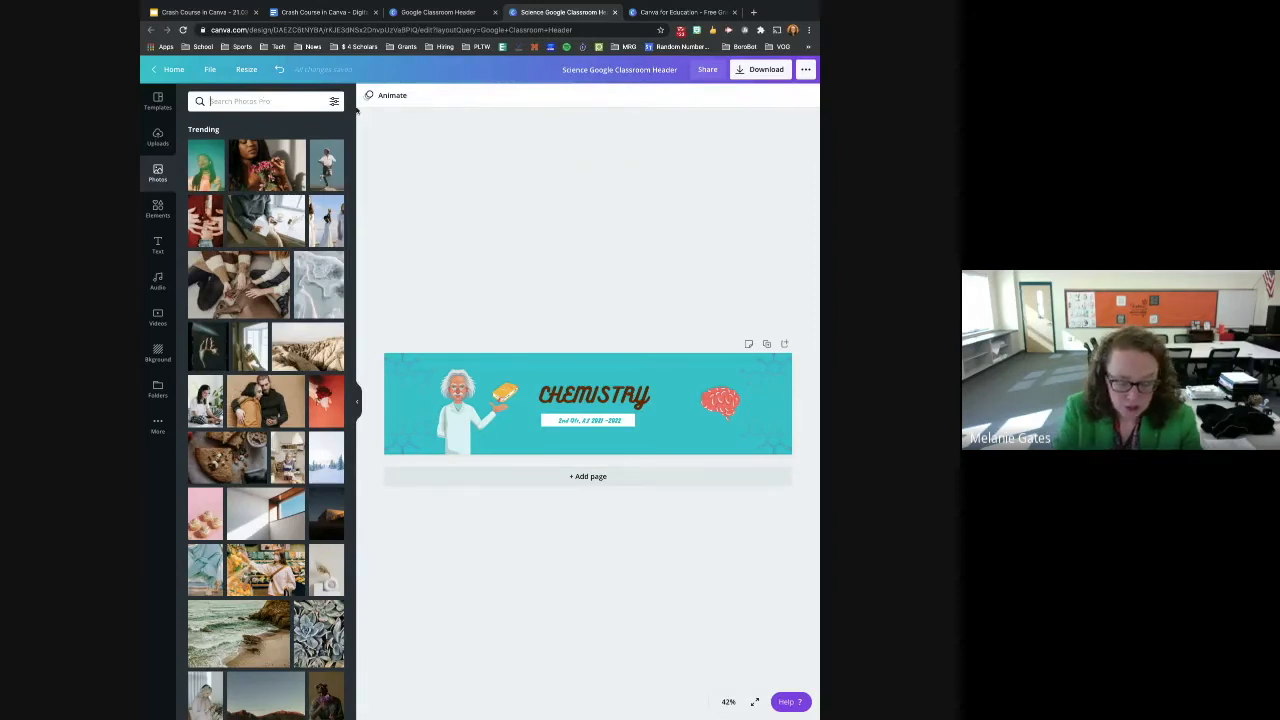
pyautogui.press('BackSpace')
pyautogui.write('e')
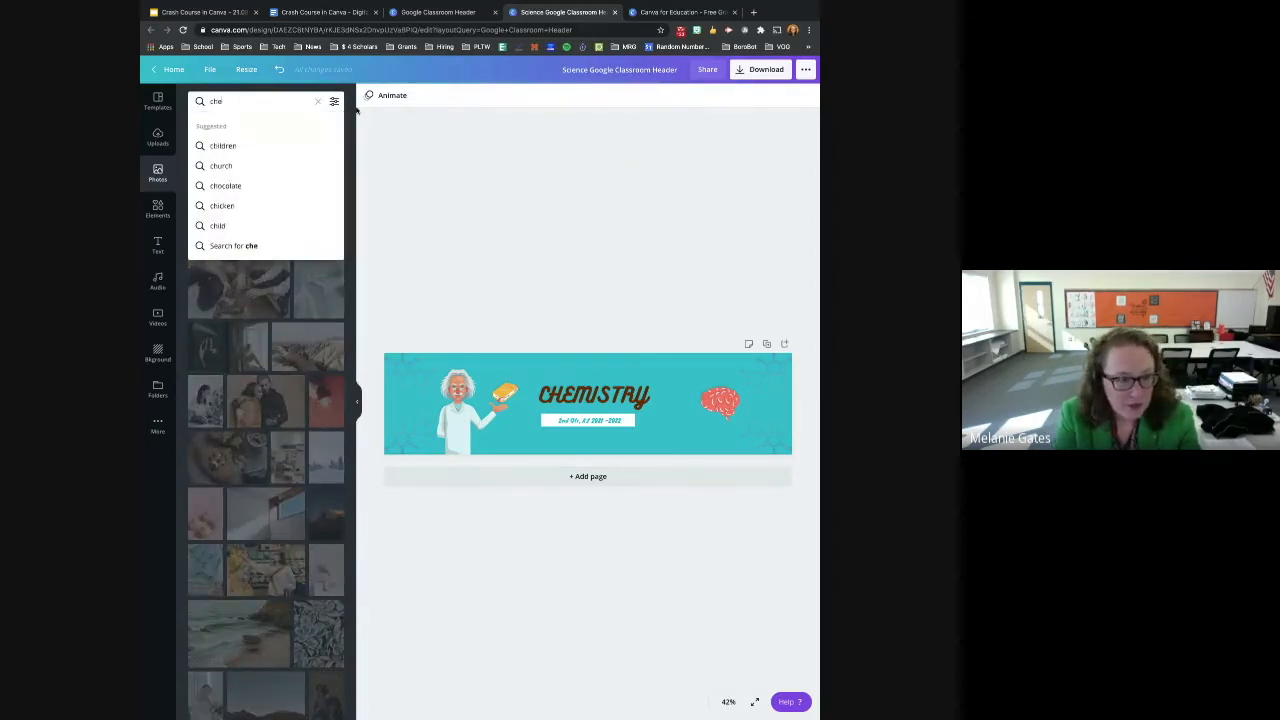
pyautogui.write('mistry')
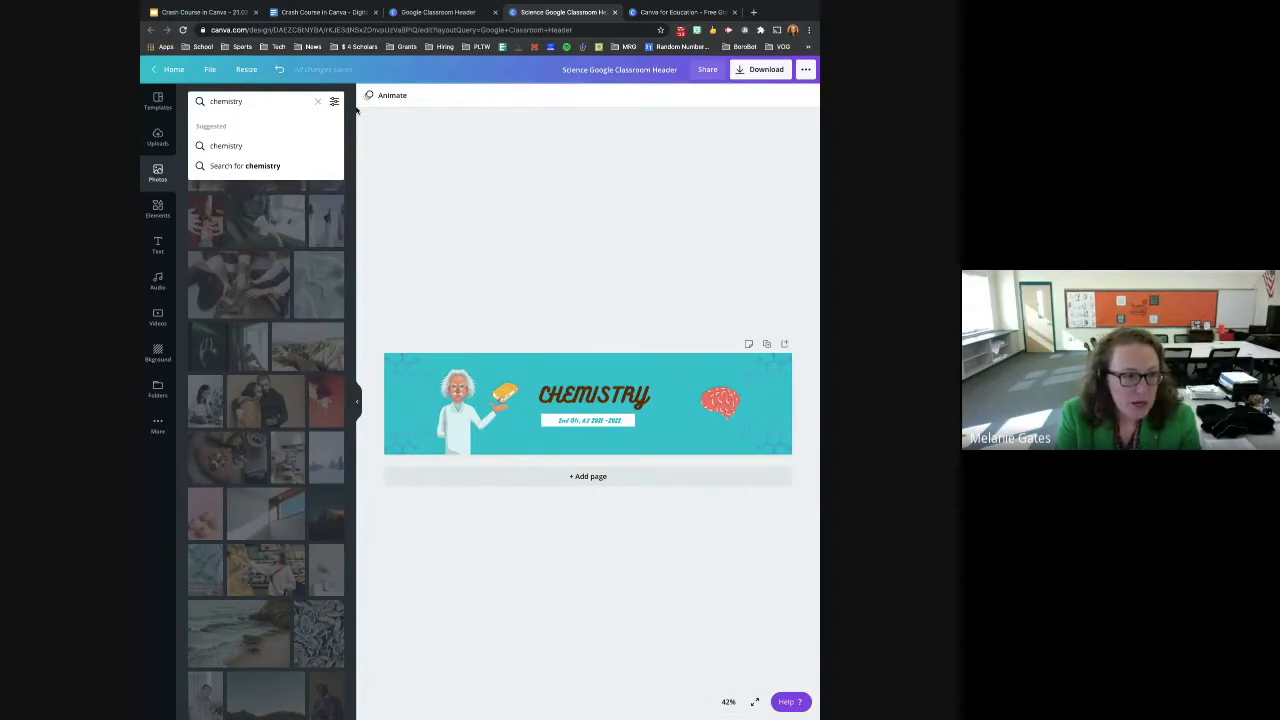
pyautogui.press('Return')
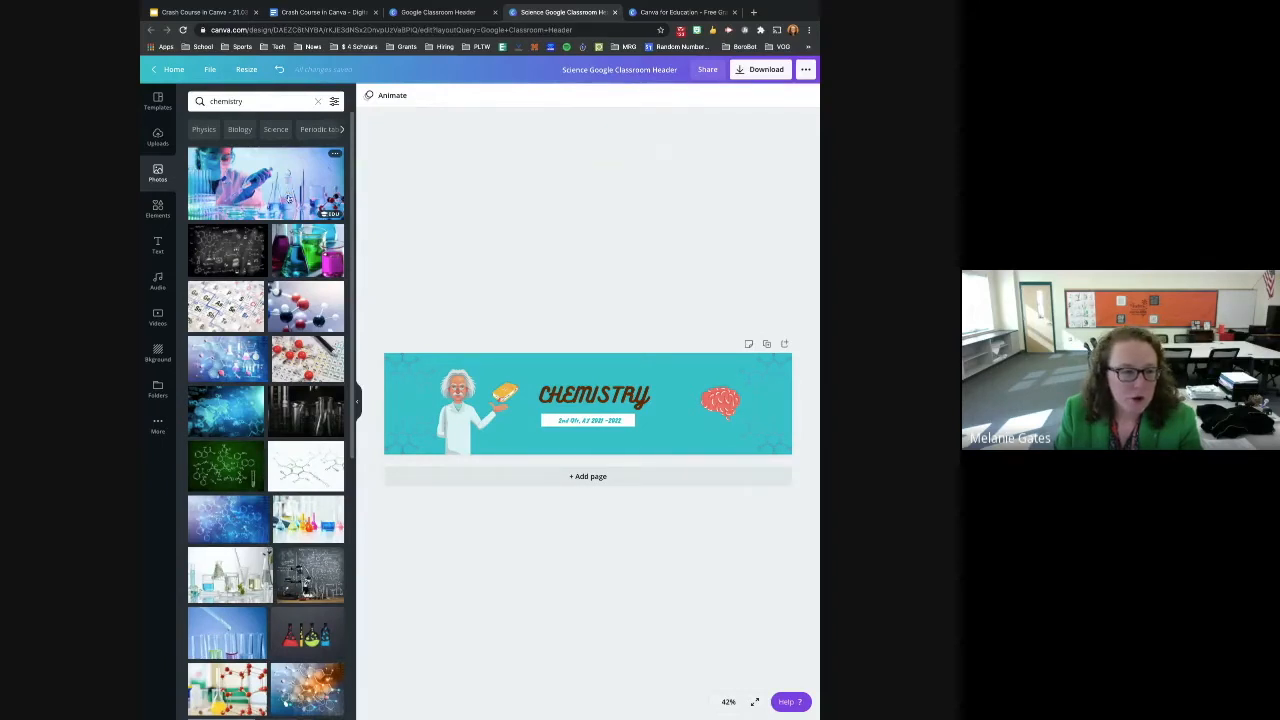
# Filter the chemistry photo results to the Free and Education availability options
pyautogui.moveTo(325, 215)
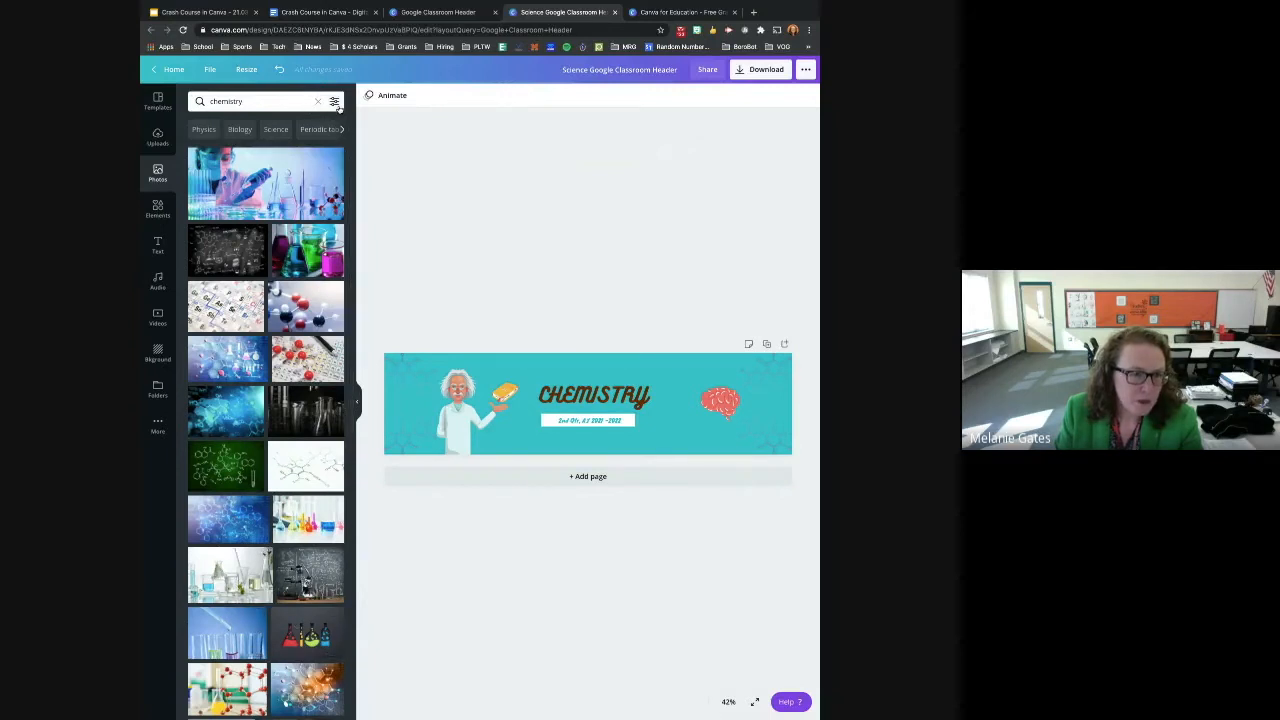
pyautogui.click(336, 104)
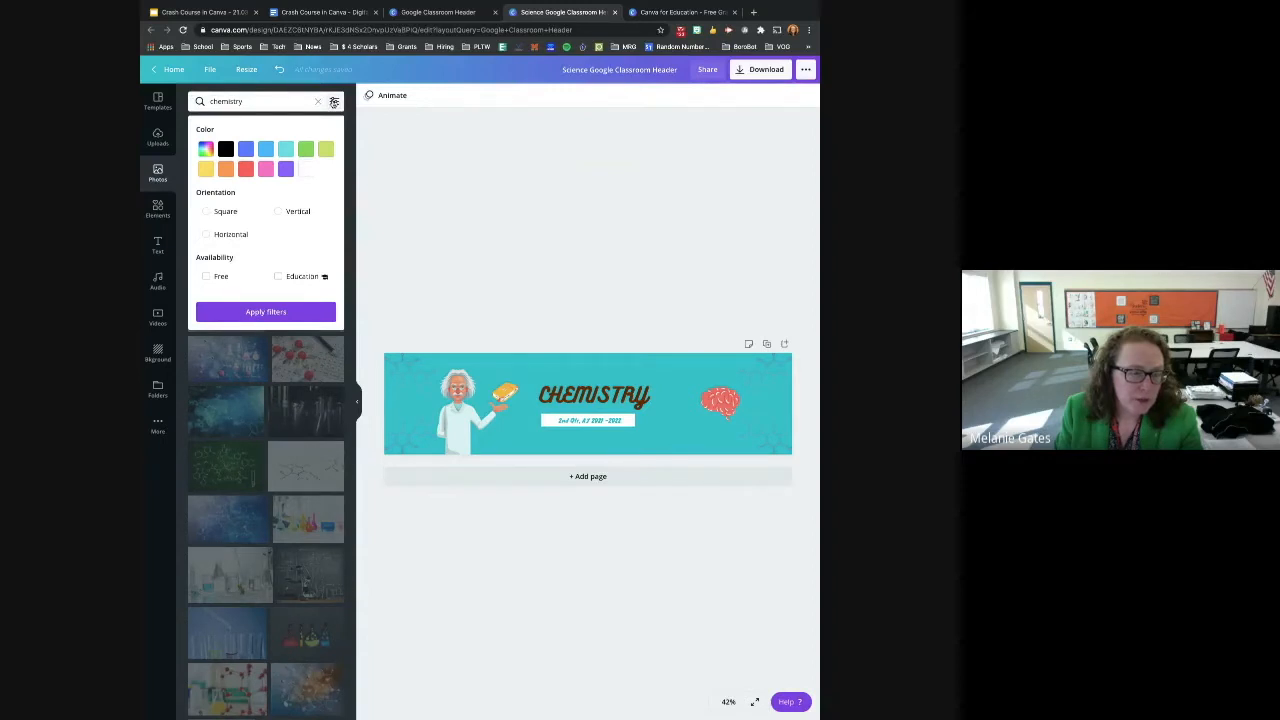
pyautogui.click(213, 284)
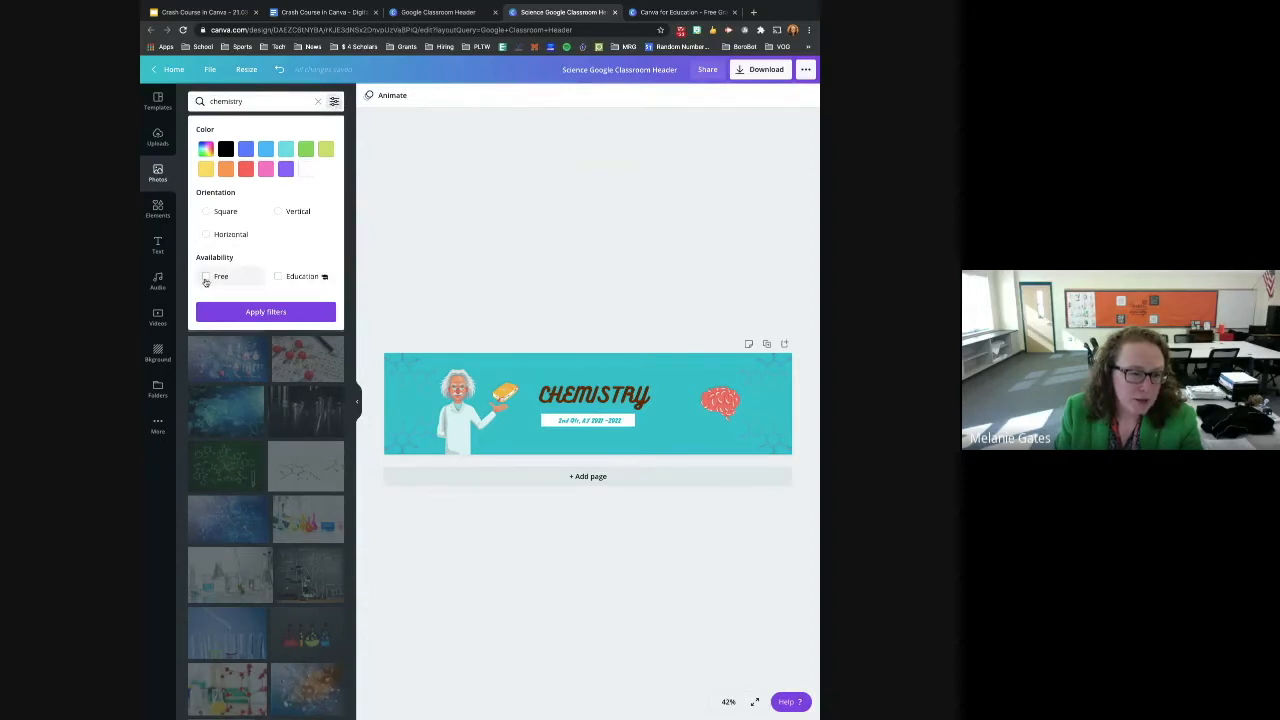
pyautogui.click(279, 277)
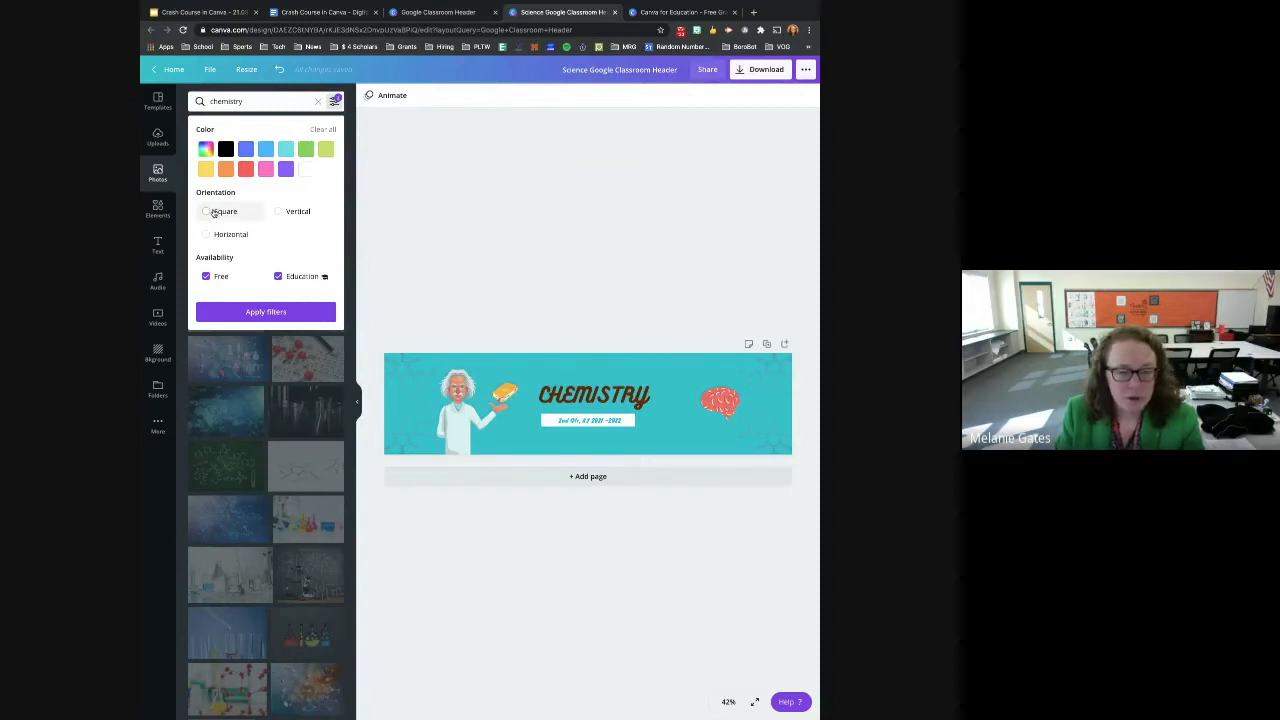
pyautogui.click(272, 315)
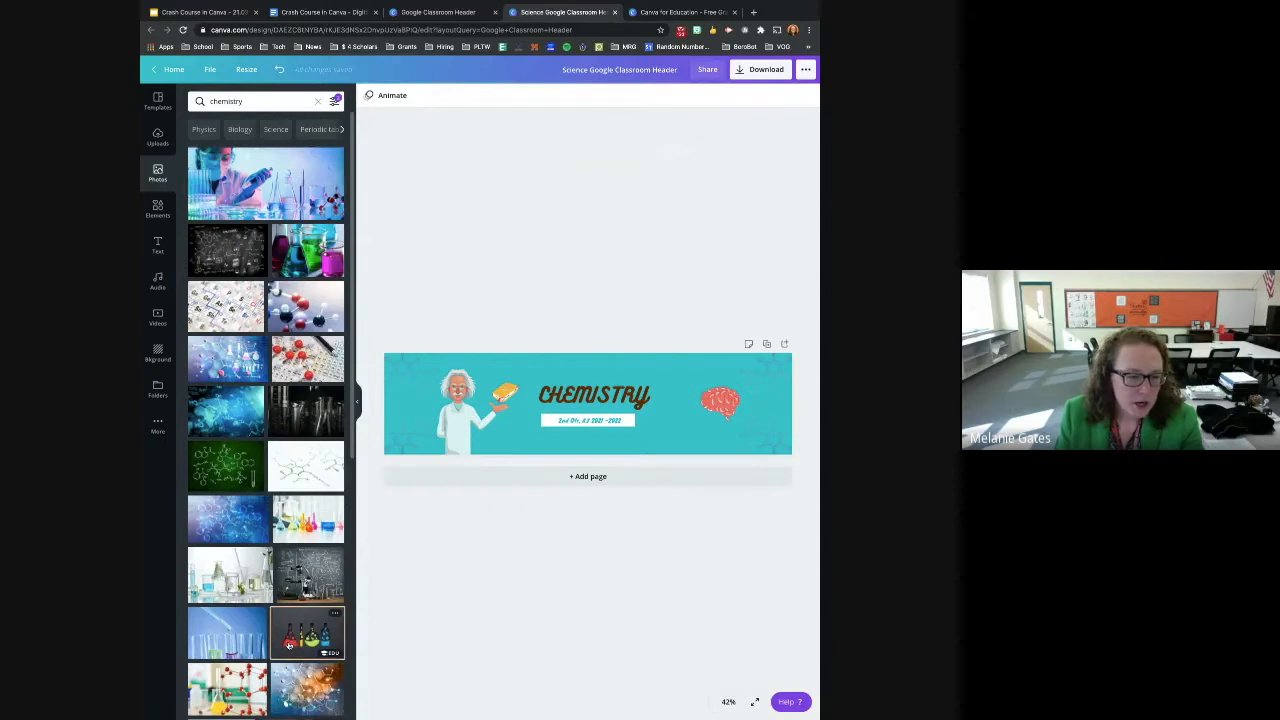
# Try the dark flasks photo and the white molecular-structure photo over the brain graphic, removing the placed photo
pyautogui.moveTo(289, 645); pyautogui.dragTo(702, 404)
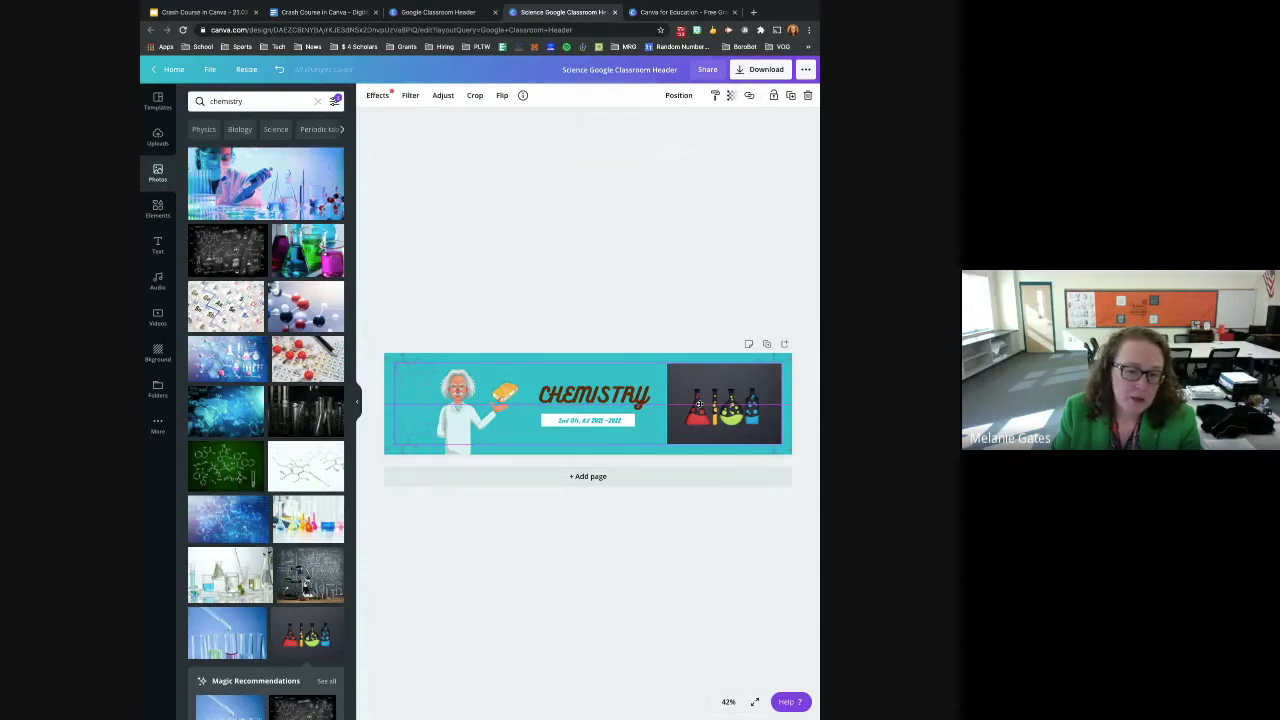
pyautogui.moveTo(698, 404); pyautogui.dragTo(699, 404)
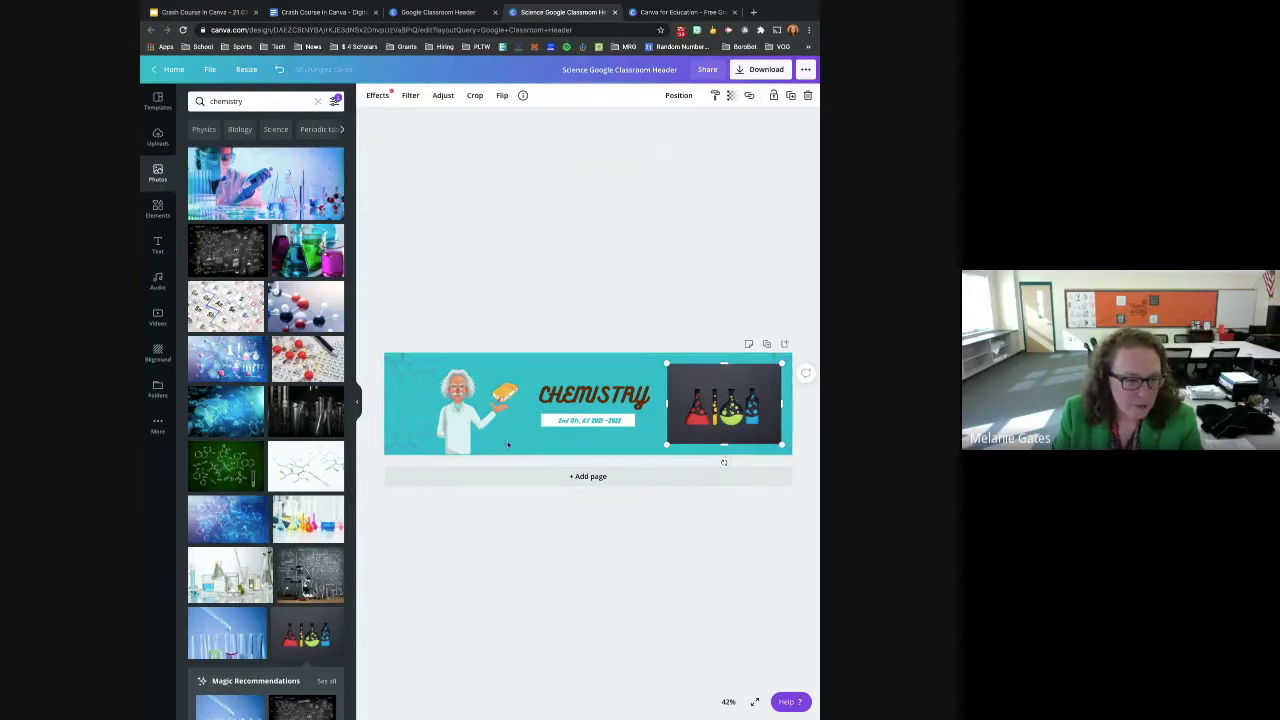
pyautogui.moveTo(297, 468); pyautogui.dragTo(674, 390)
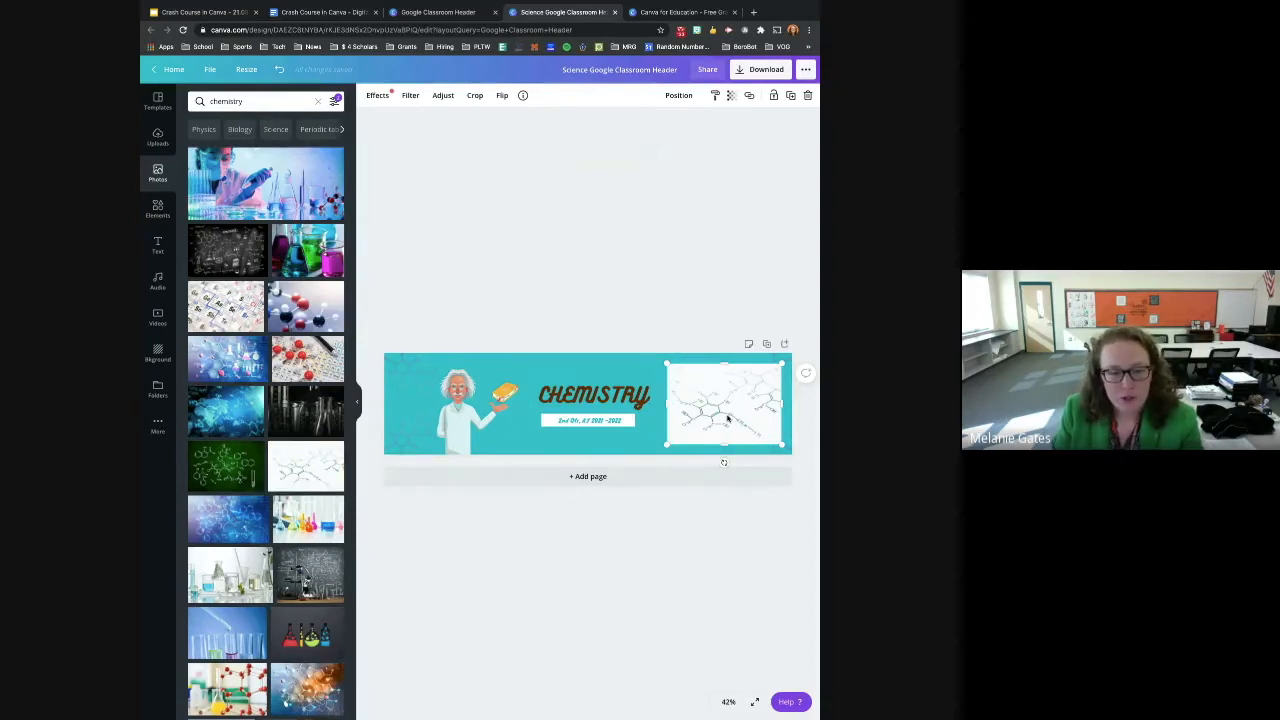
pyautogui.click(807, 96)
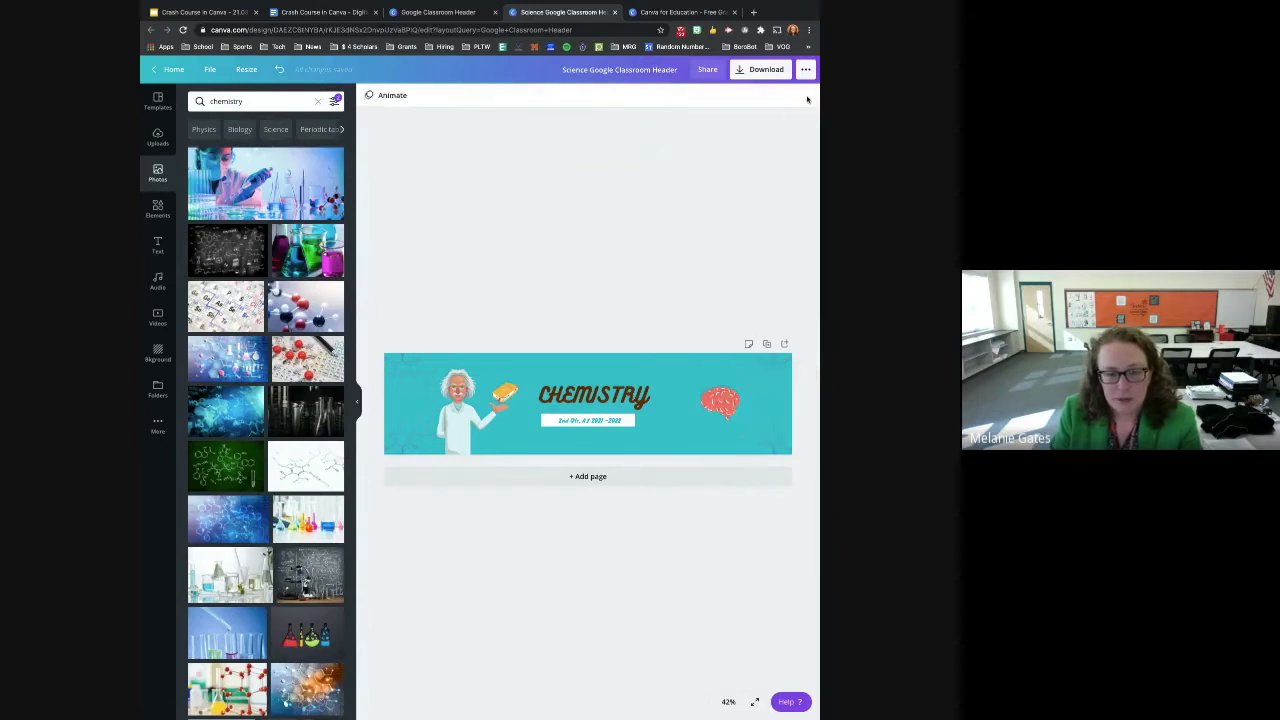
# Delete the brain graphic from the banner and set the CHEMISTRY title's text color to white
pyautogui.click(721, 402)
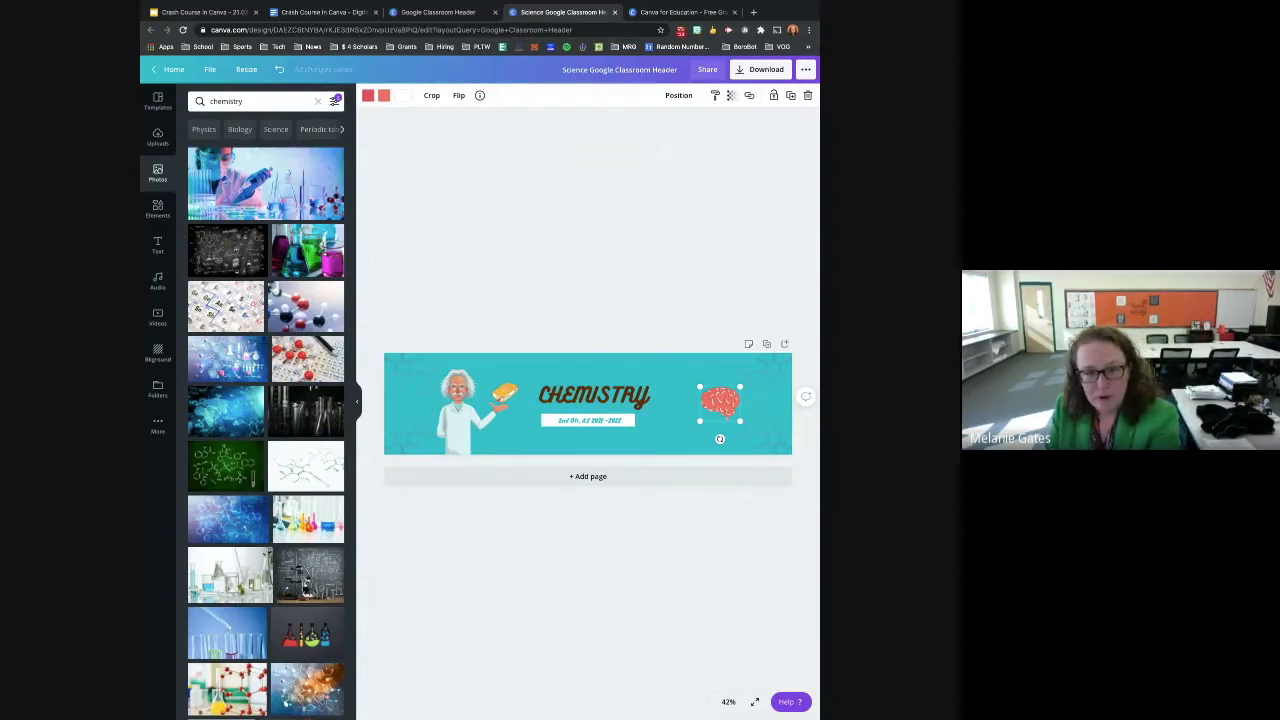
pyautogui.click(807, 96)
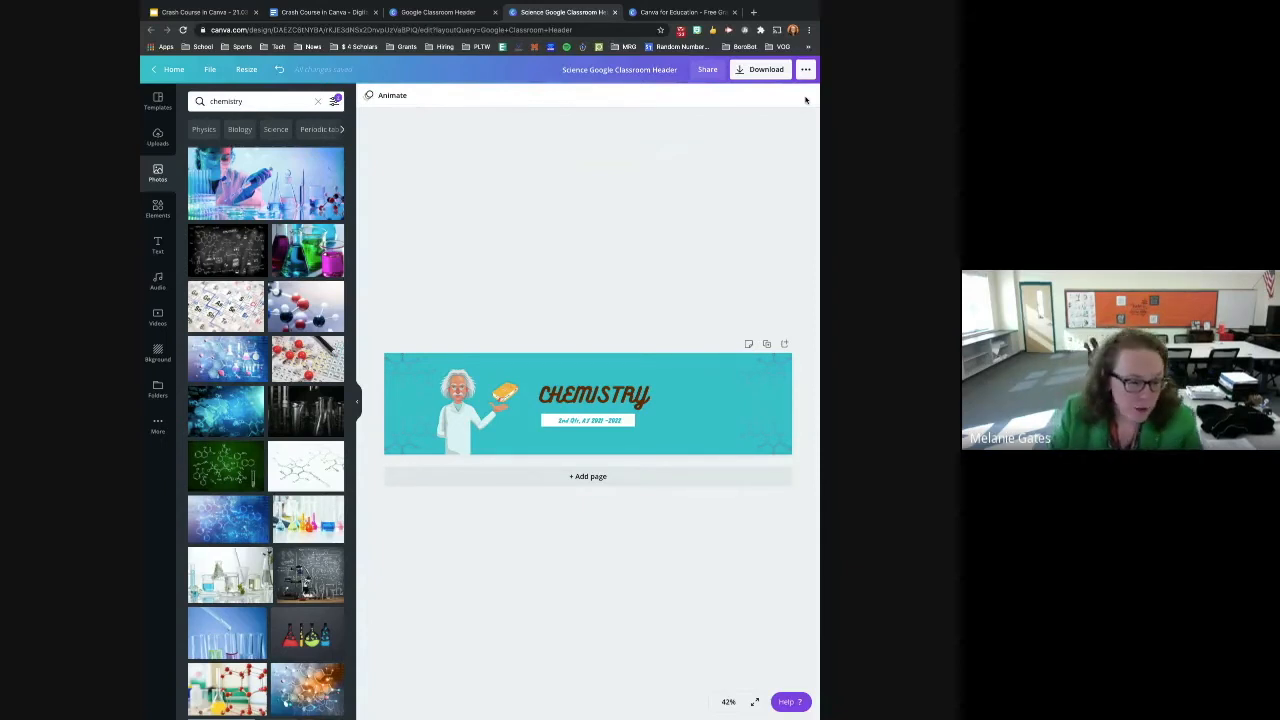
pyautogui.doubleClick(589, 397)
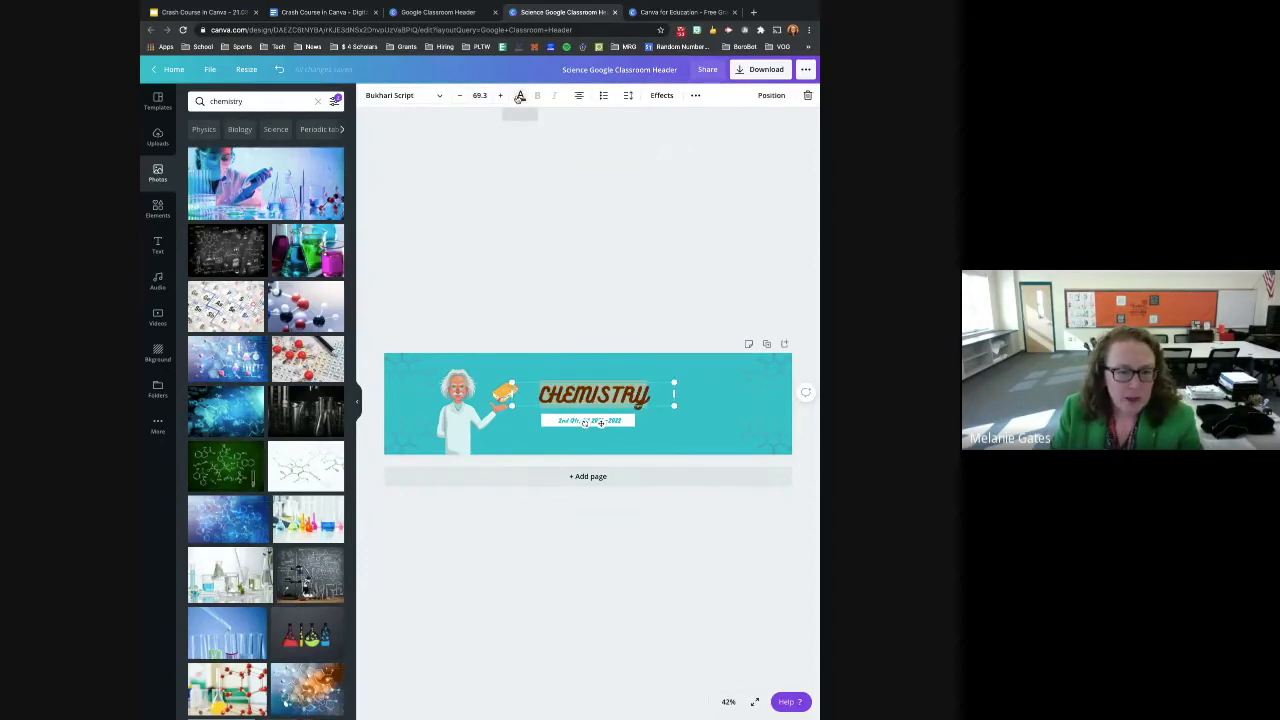
pyautogui.click(520, 96)
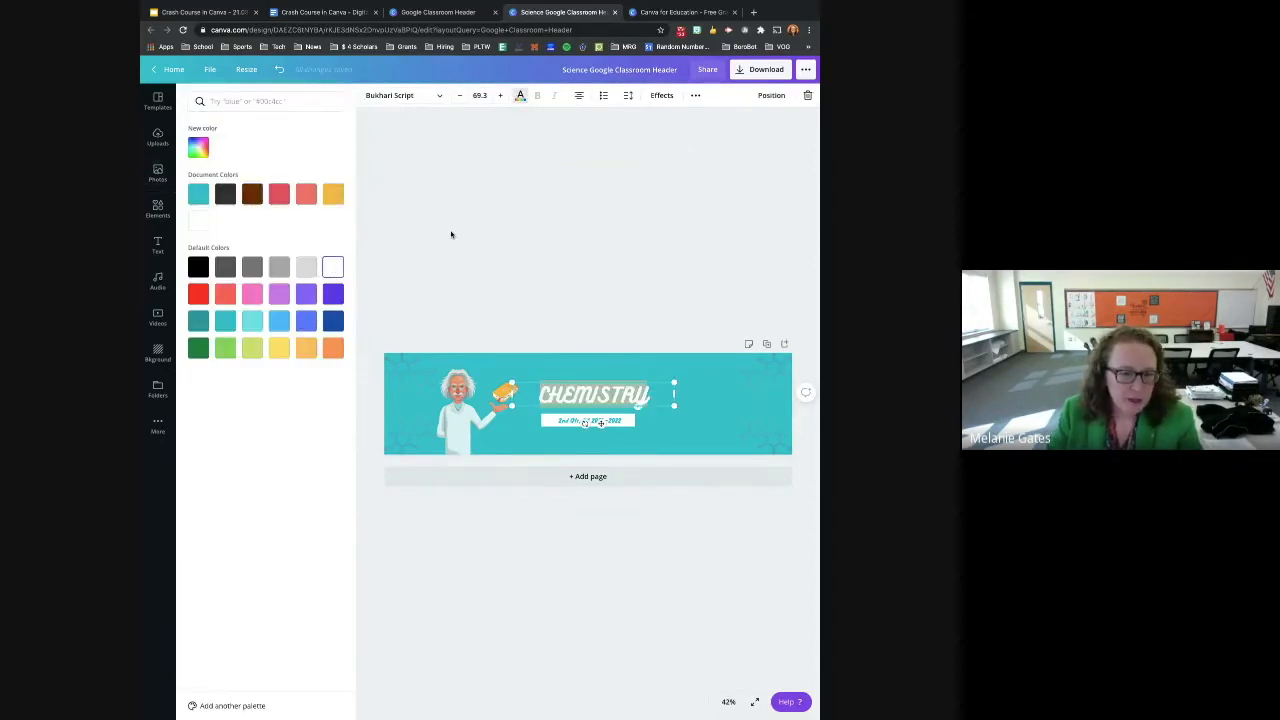
pyautogui.click(474, 232)
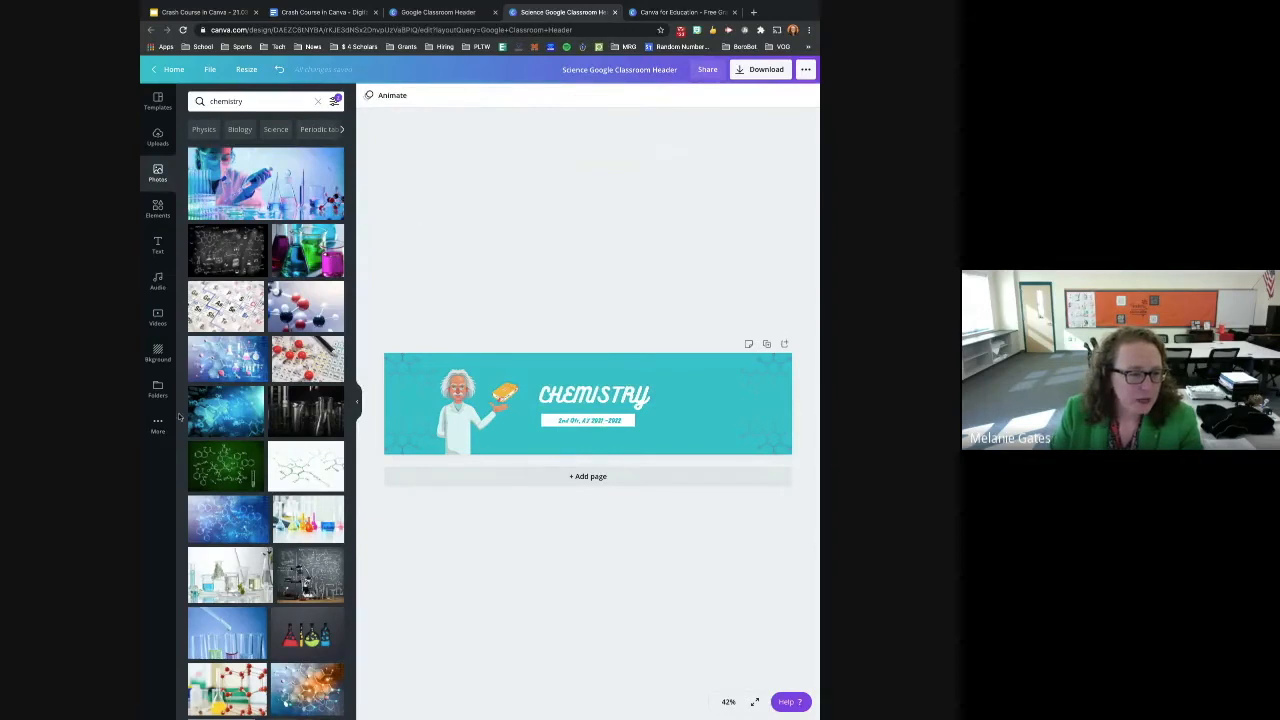
# Add a scalloped circle frame to the right of the CHEMISTRY title and fill it with the colorful beakers photo
pyautogui.click(157, 210)
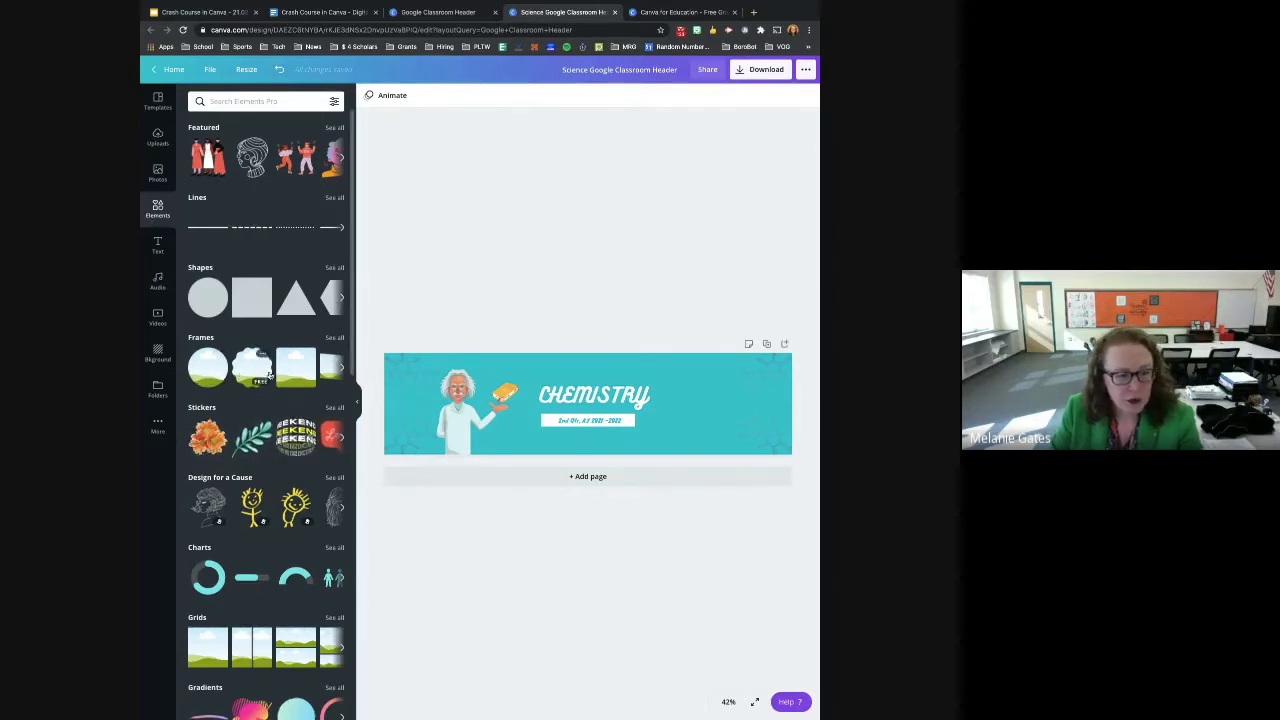
pyautogui.scroll(-3, 268, 418)
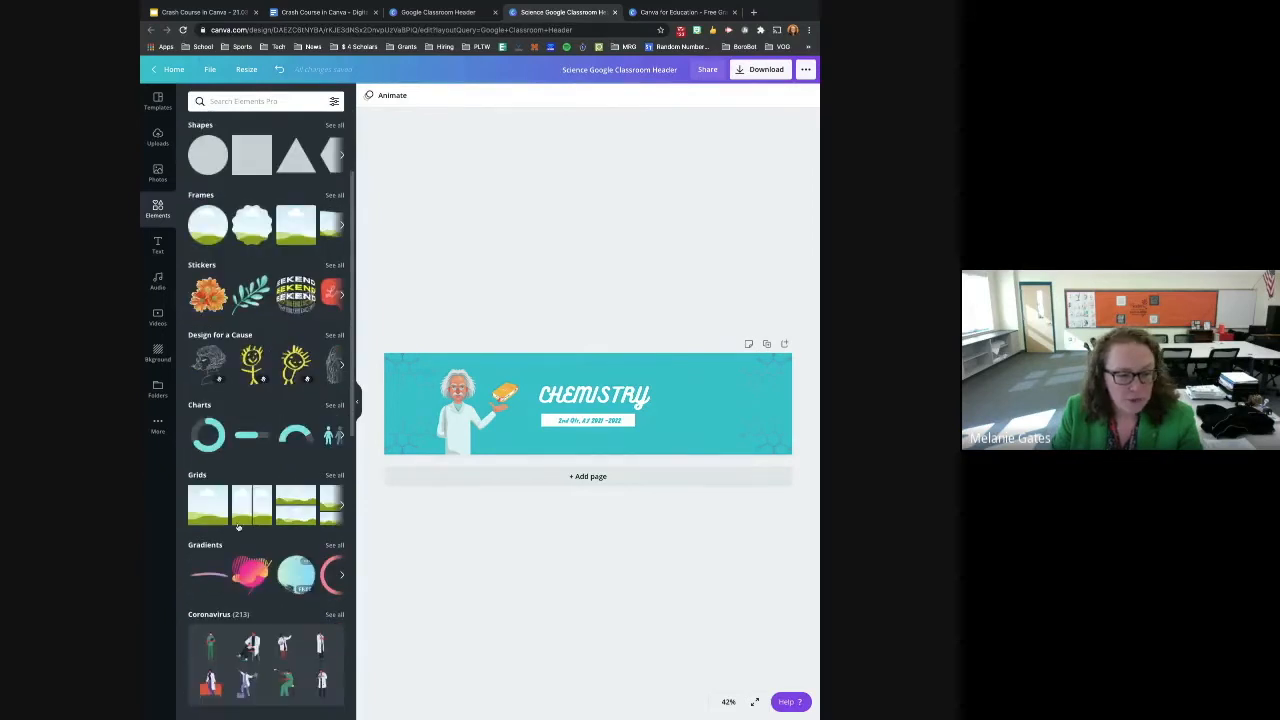
pyautogui.scroll(3, 230, 525)
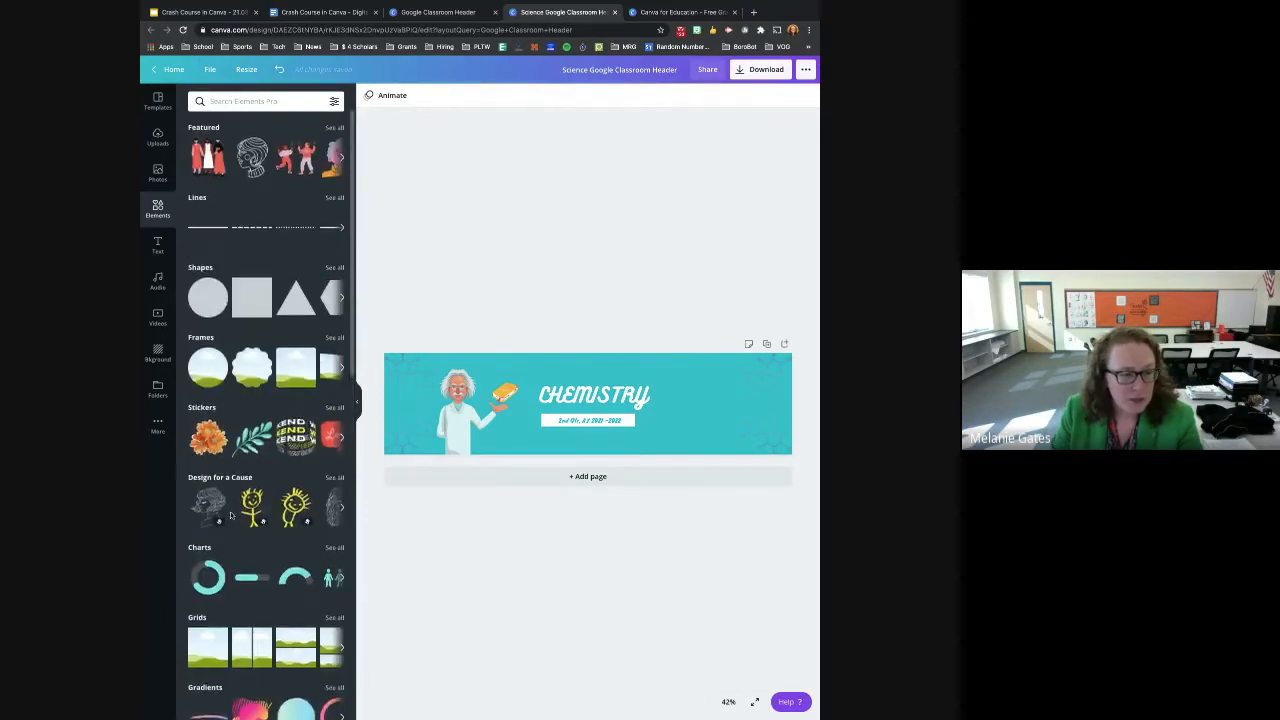
pyautogui.moveTo(250, 374); pyautogui.dragTo(686, 395)
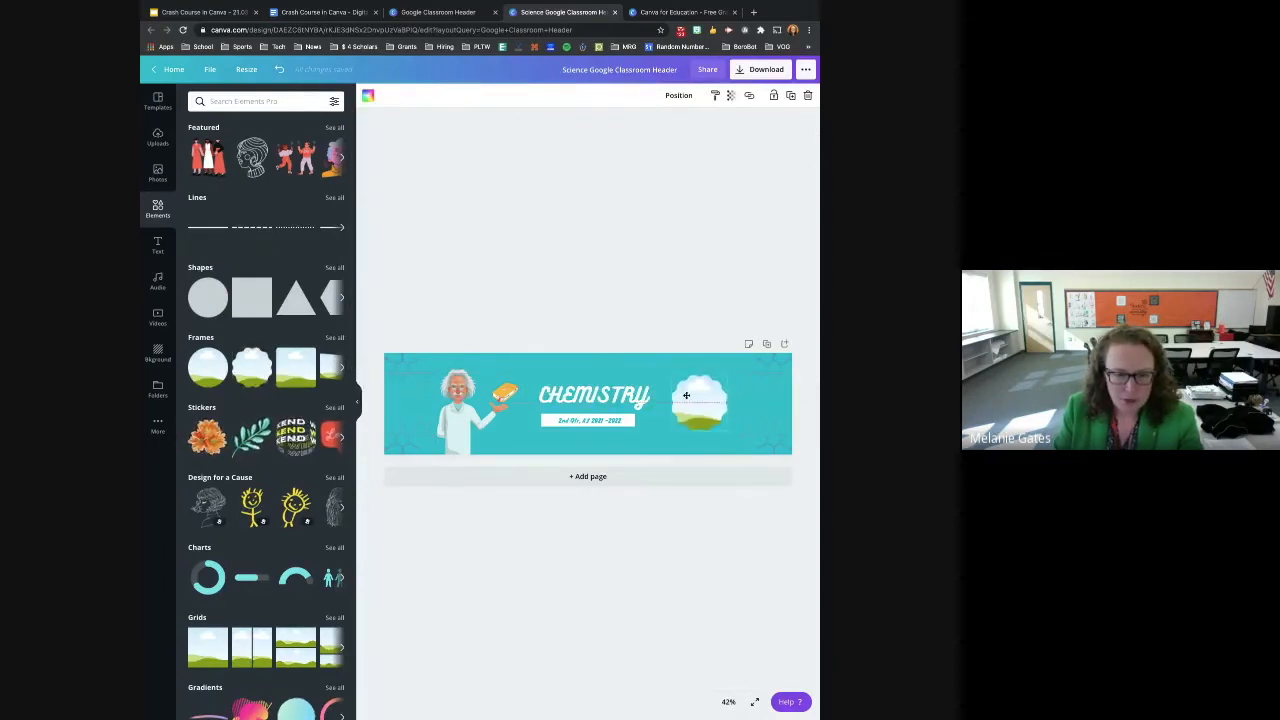
pyautogui.click(623, 289)
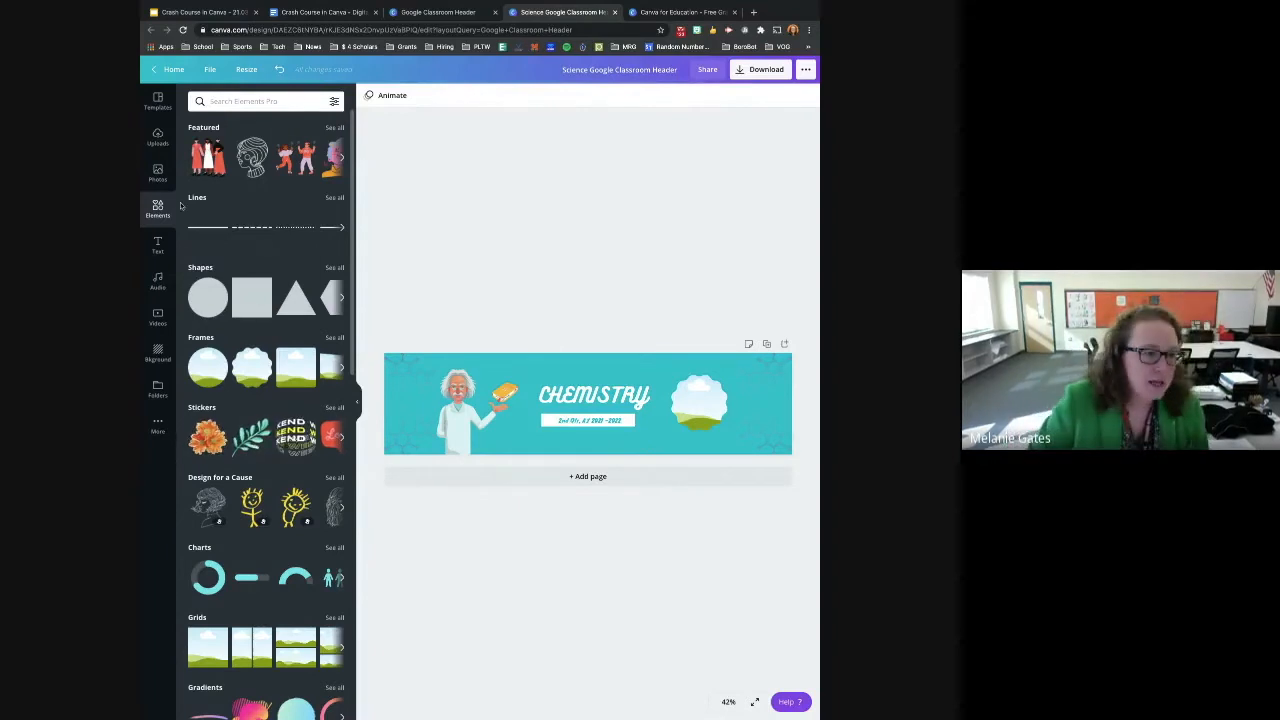
pyautogui.click(152, 175)
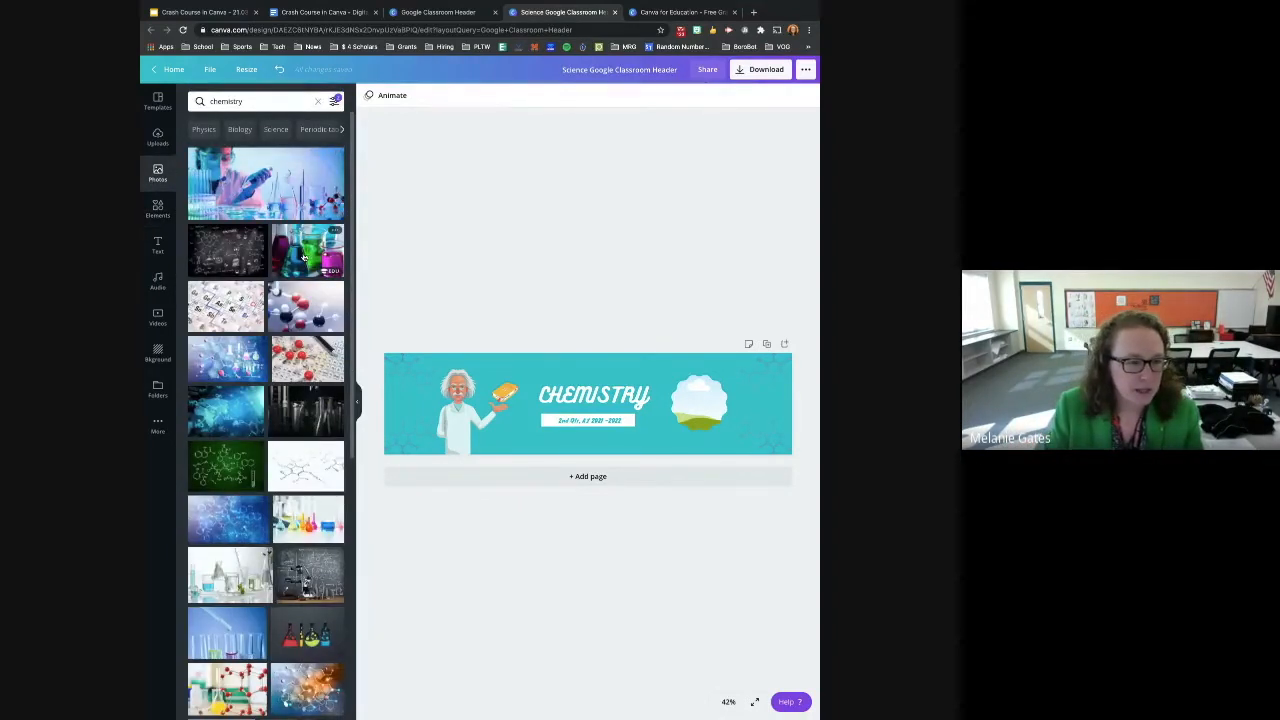
pyautogui.moveTo(293, 255); pyautogui.dragTo(700, 401)
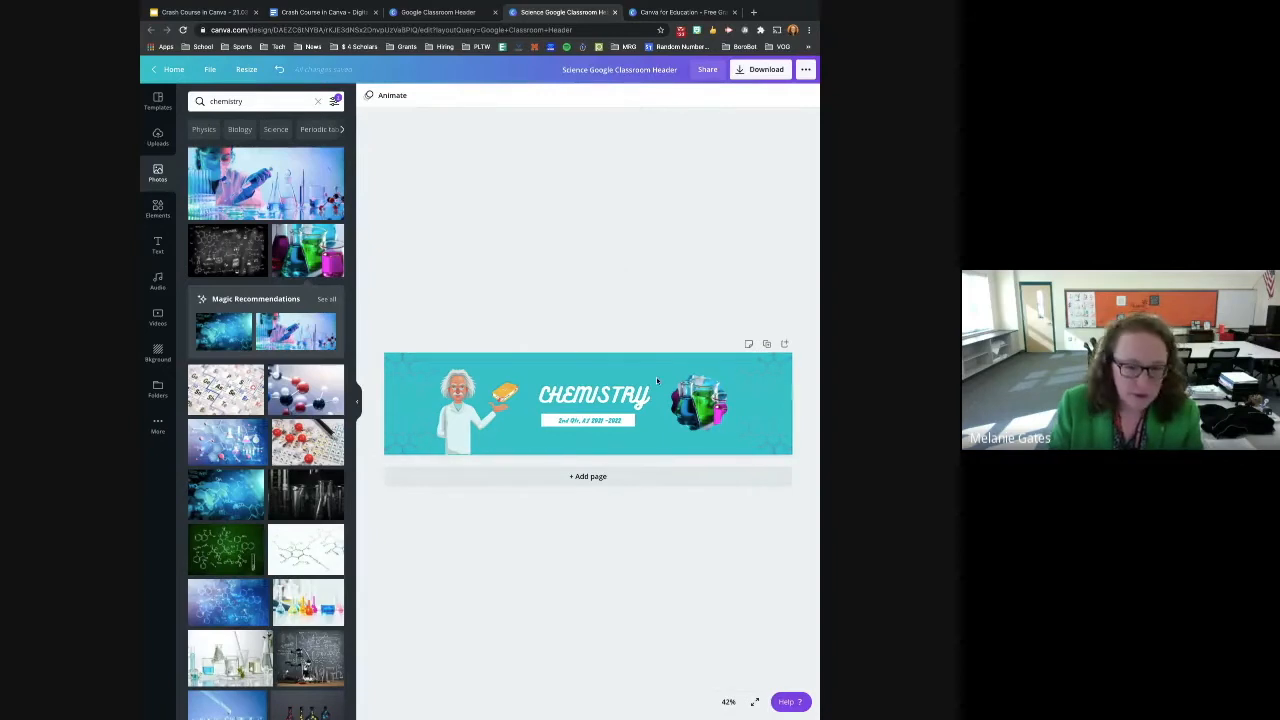
# Enlarge the framed beakers photo to nearly the banner's height and position it just right of the title
pyautogui.click(712, 418)
pyautogui.moveTo(728, 432); pyautogui.dragTo(704, 481)
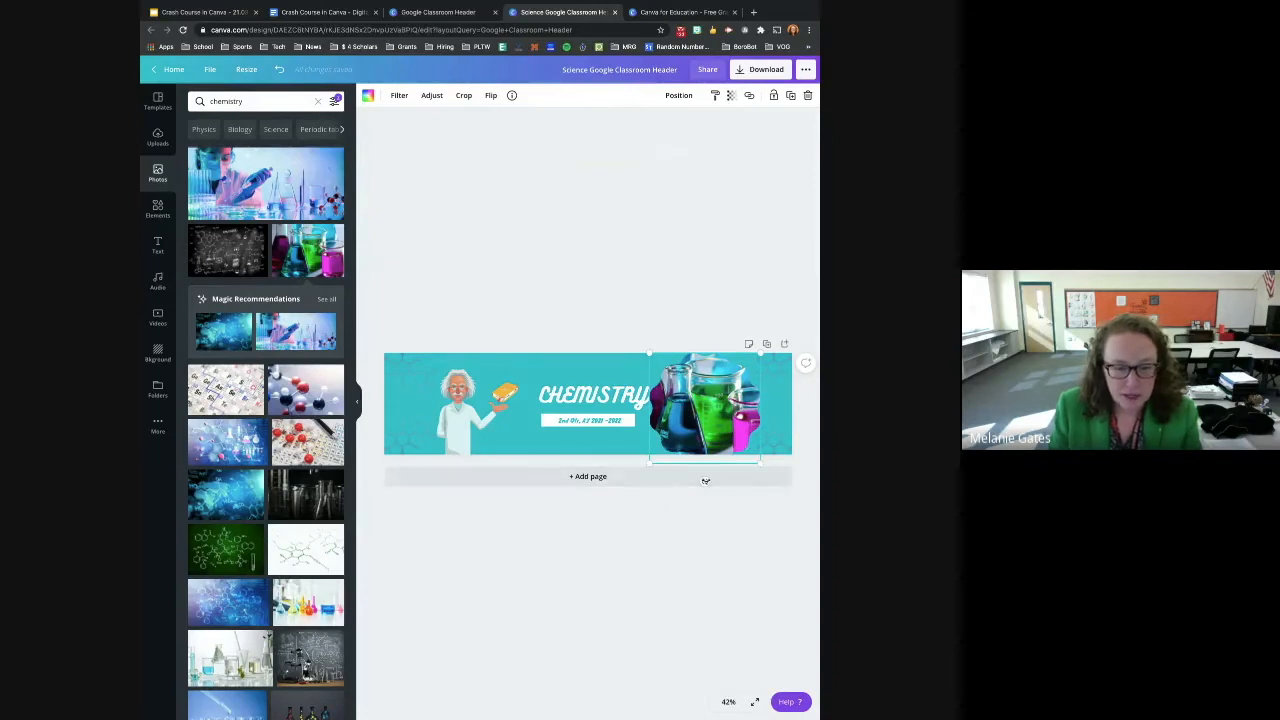
pyautogui.moveTo(703, 481); pyautogui.dragTo(637, 411)
pyautogui.moveTo(640, 443); pyautogui.dragTo(710, 478)
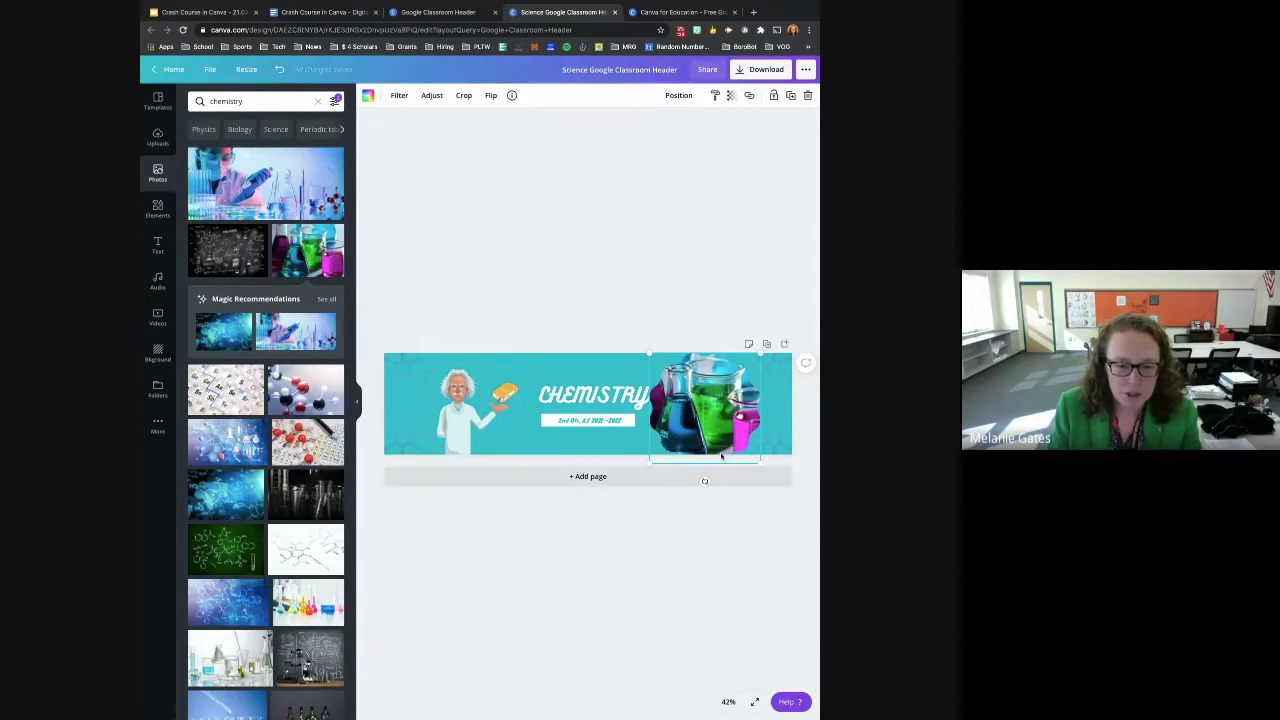
pyautogui.moveTo(760, 462); pyautogui.dragTo(715, 403)
# Replace the subtitle text below the CHEMISTRY title with "Block 1"
pyautogui.doubleClick(611, 420)
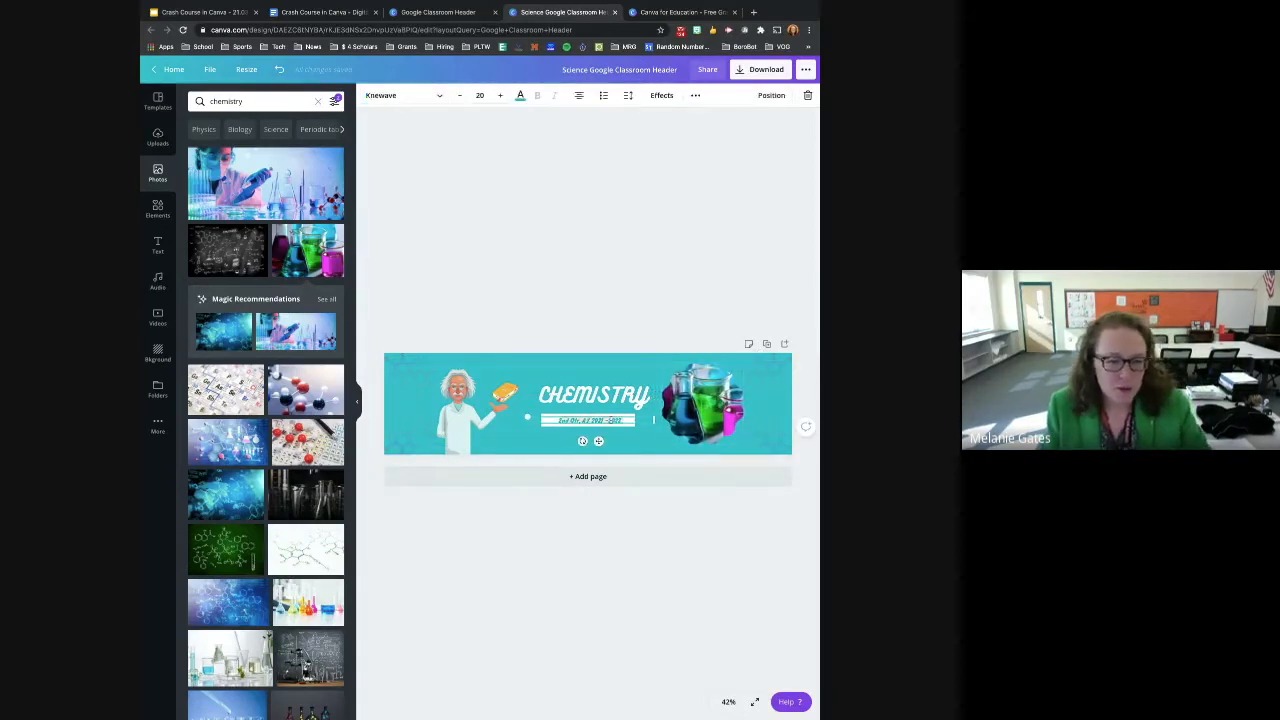
pyautogui.write('Block')
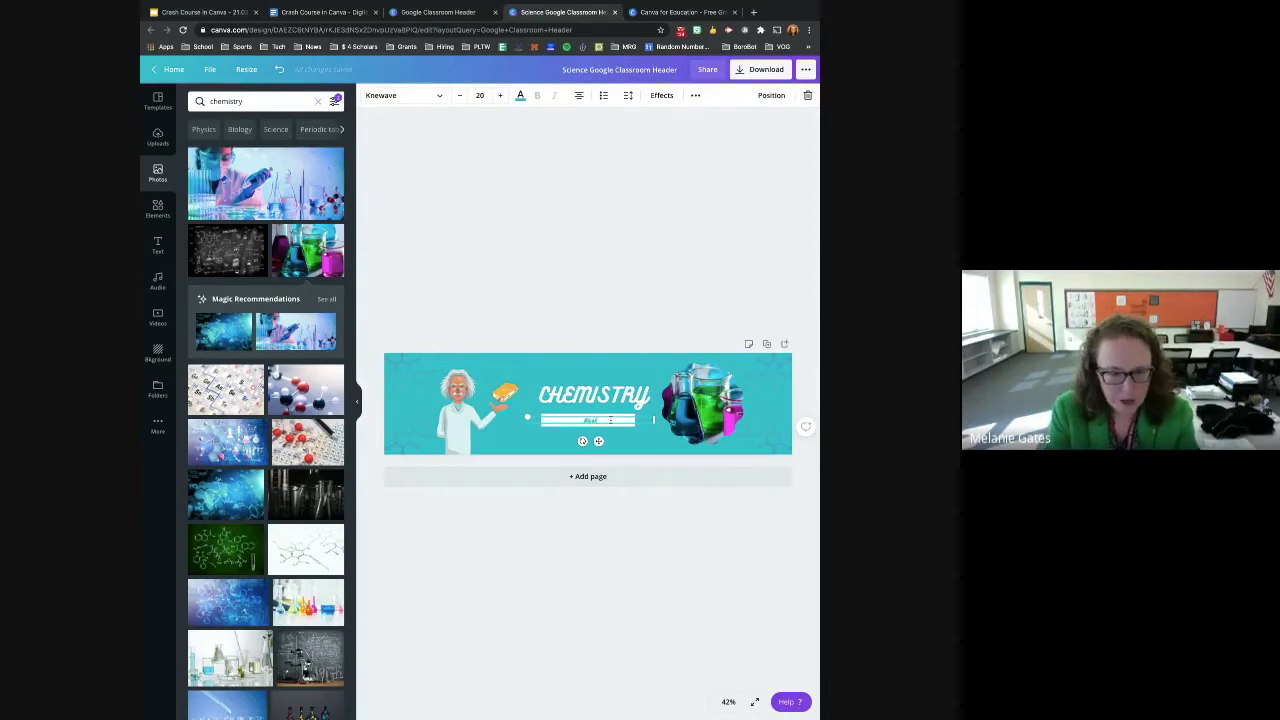
pyautogui.press('BackSpace')
pyautogui.press('BackSpace')
pyautogui.press('BackSpace')
pyautogui.press('BackSpace')
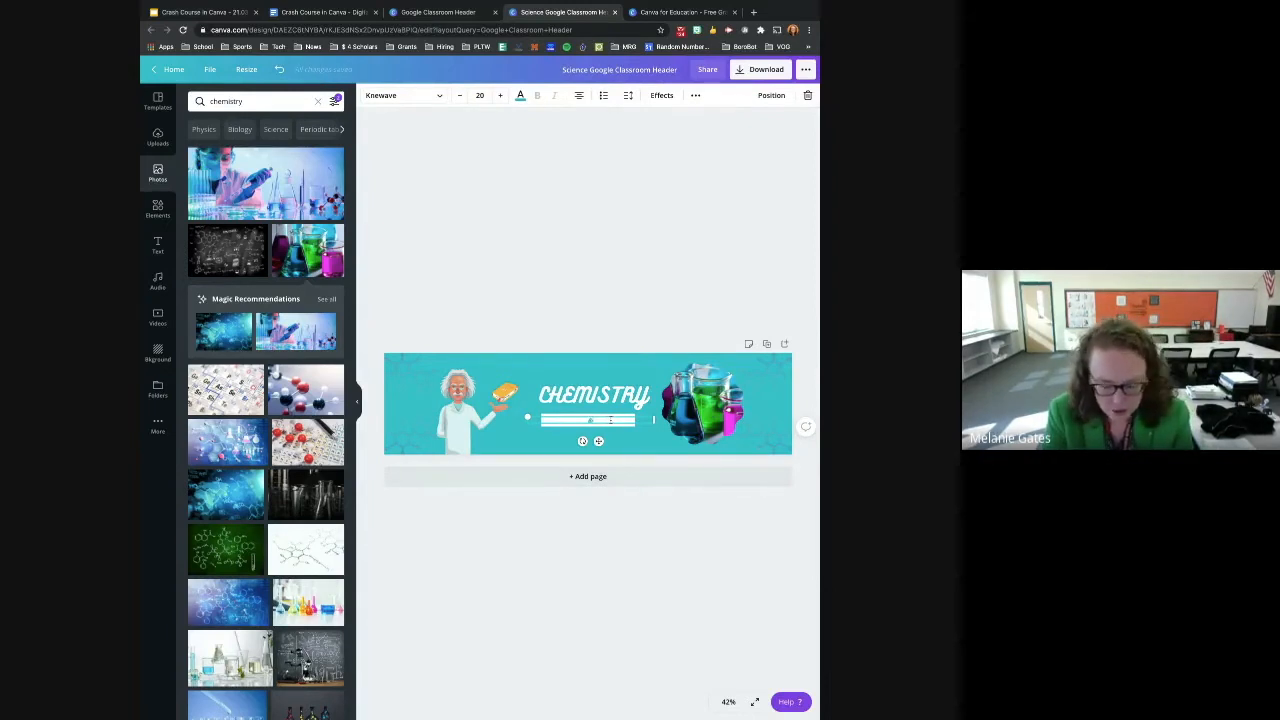
pyautogui.write('lock 2')
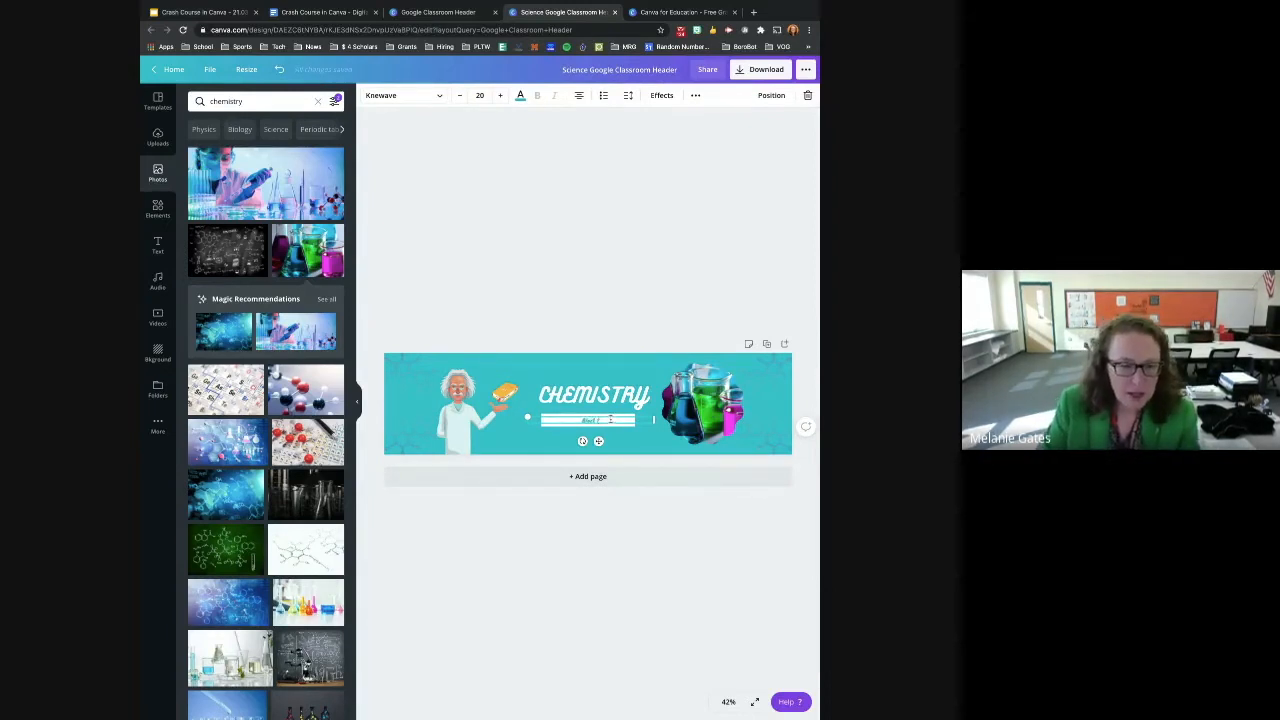
pyautogui.click(523, 274)
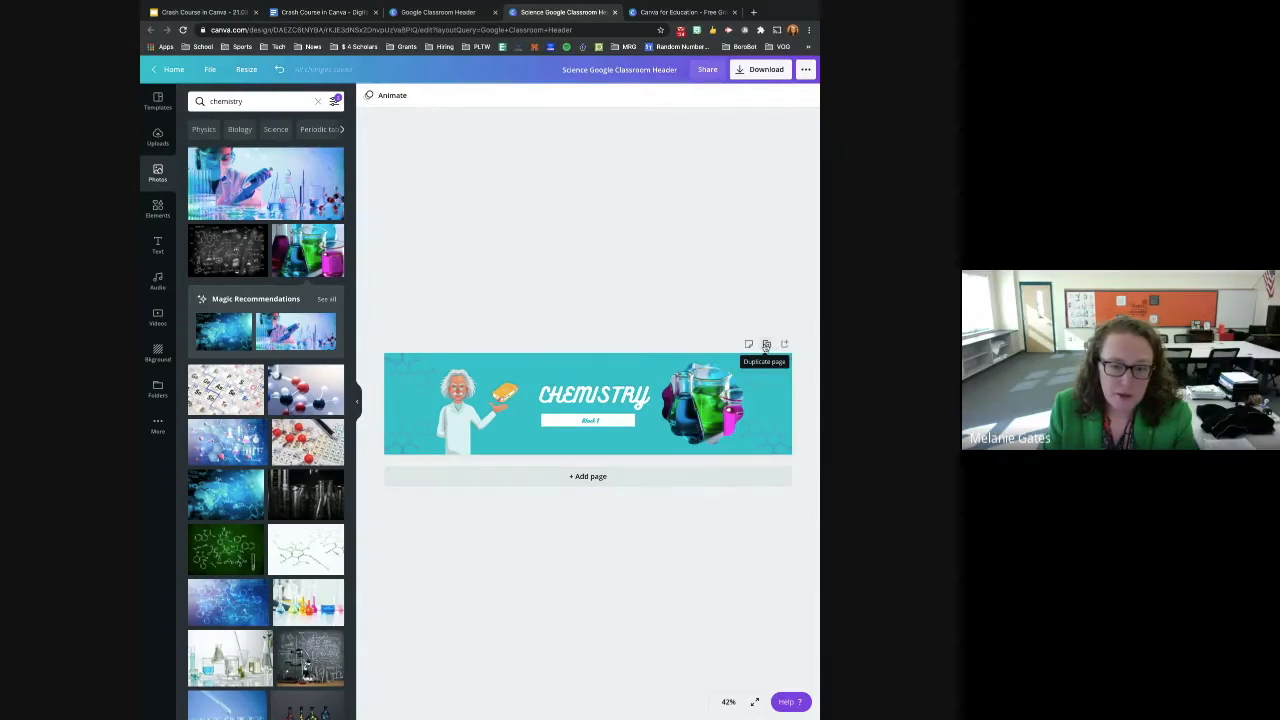
# Duplicate the banner page and change the copy's subtitle to "Block 2"
pyautogui.click(767, 345)
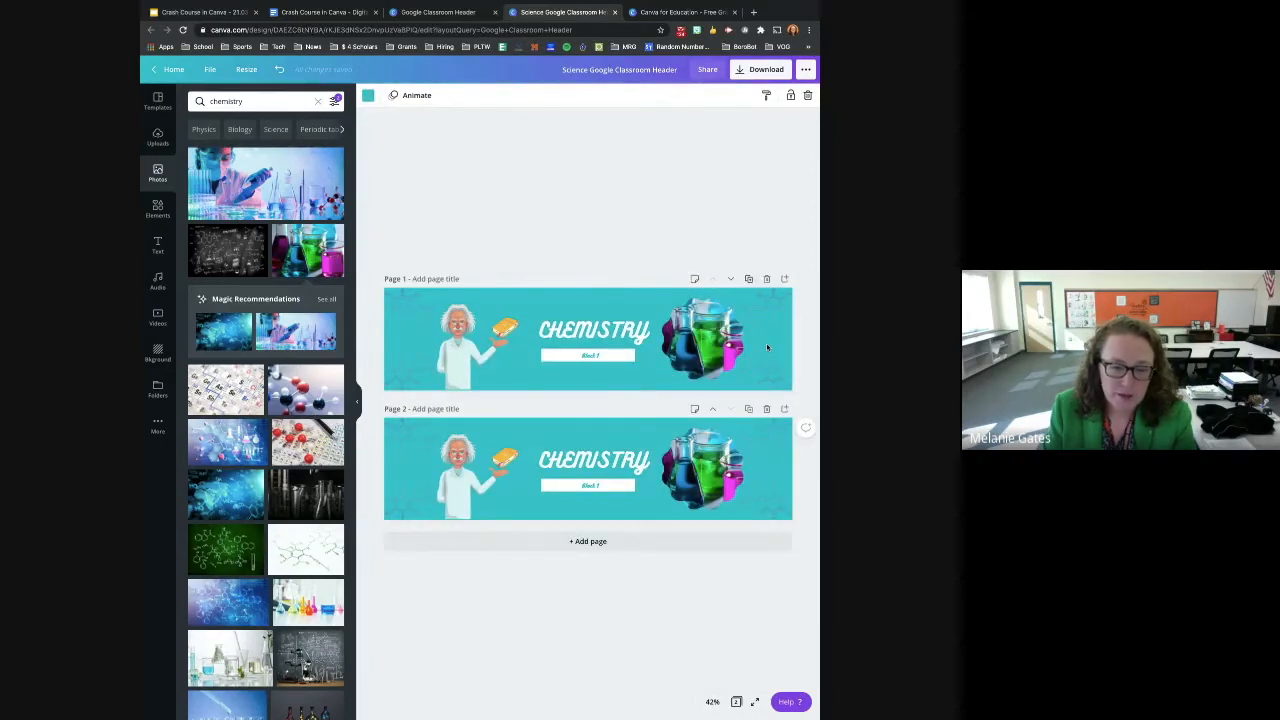
pyautogui.click(607, 487)
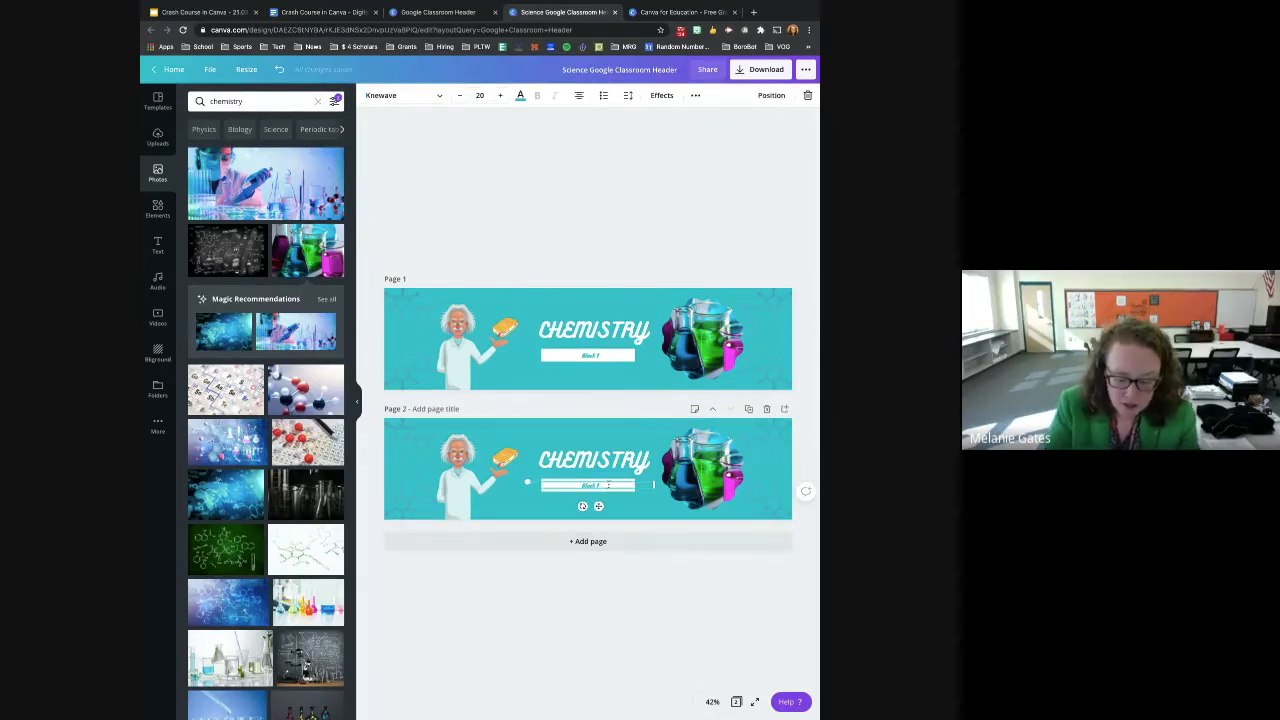
pyautogui.press('BackSpace')
pyautogui.write('2')
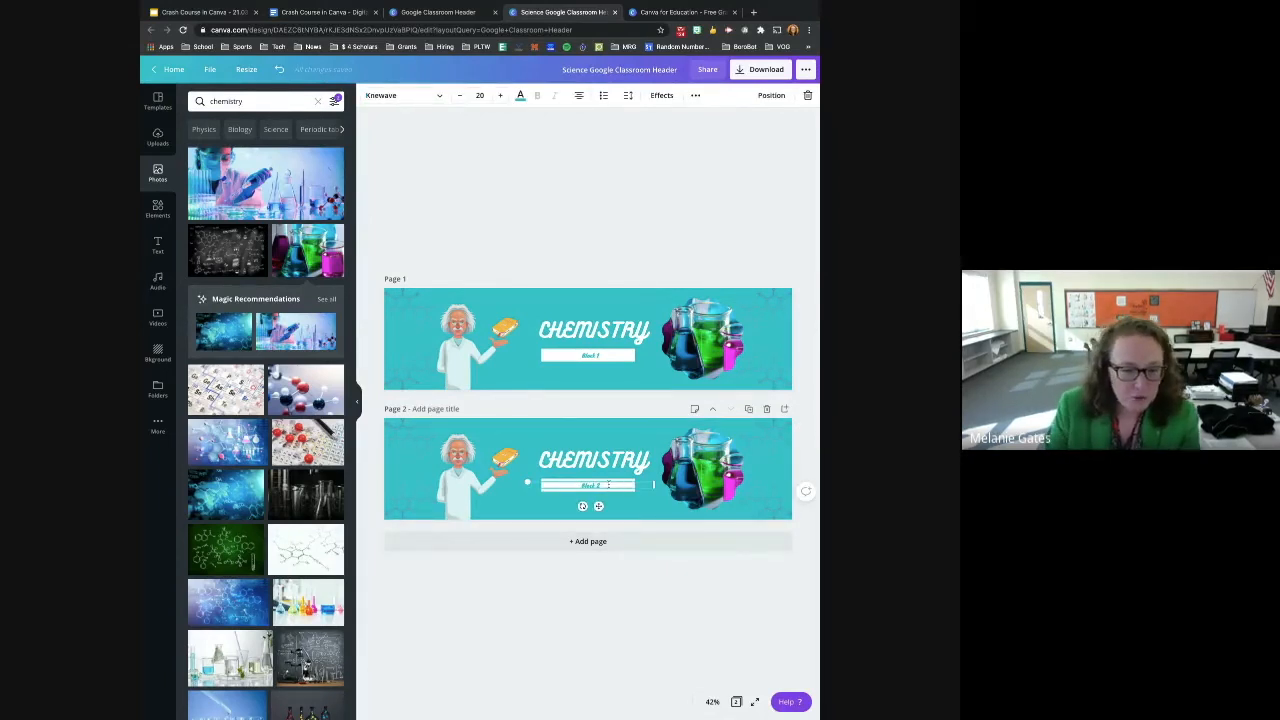
pyautogui.click(603, 605)
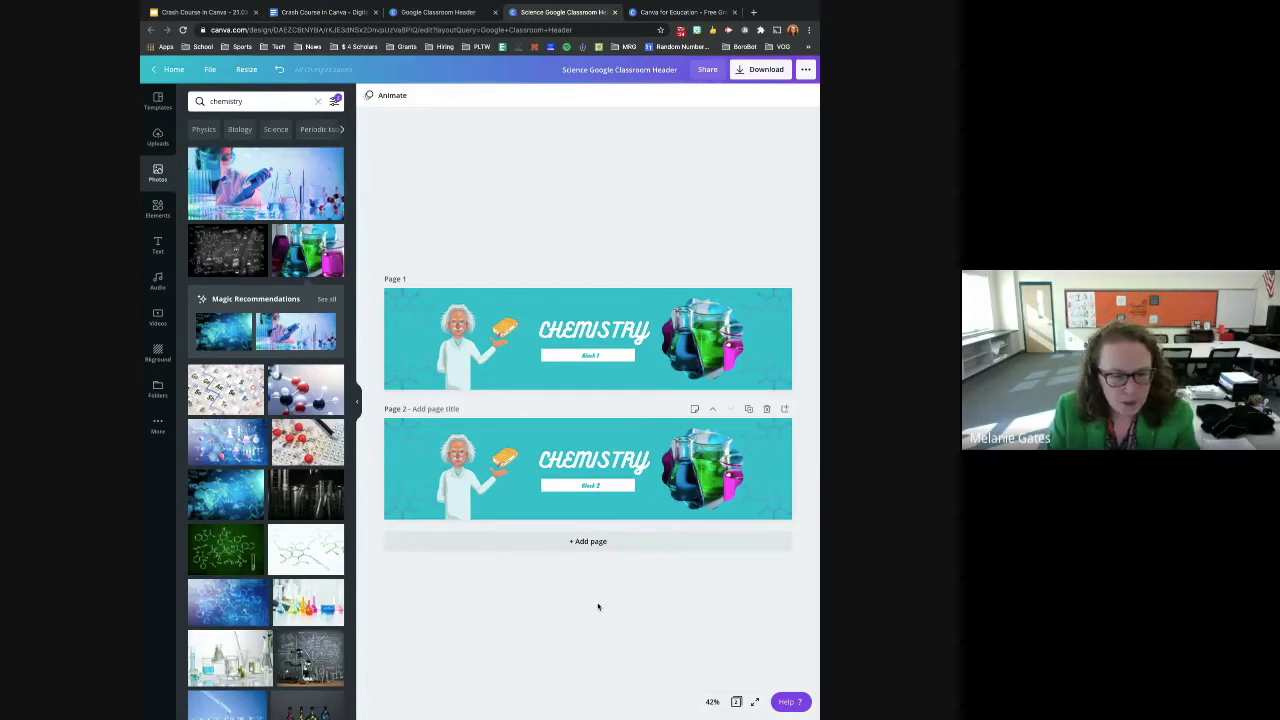
# Add a blank third page and set its background to the bright green from the photo colors
pyautogui.click(587, 543)
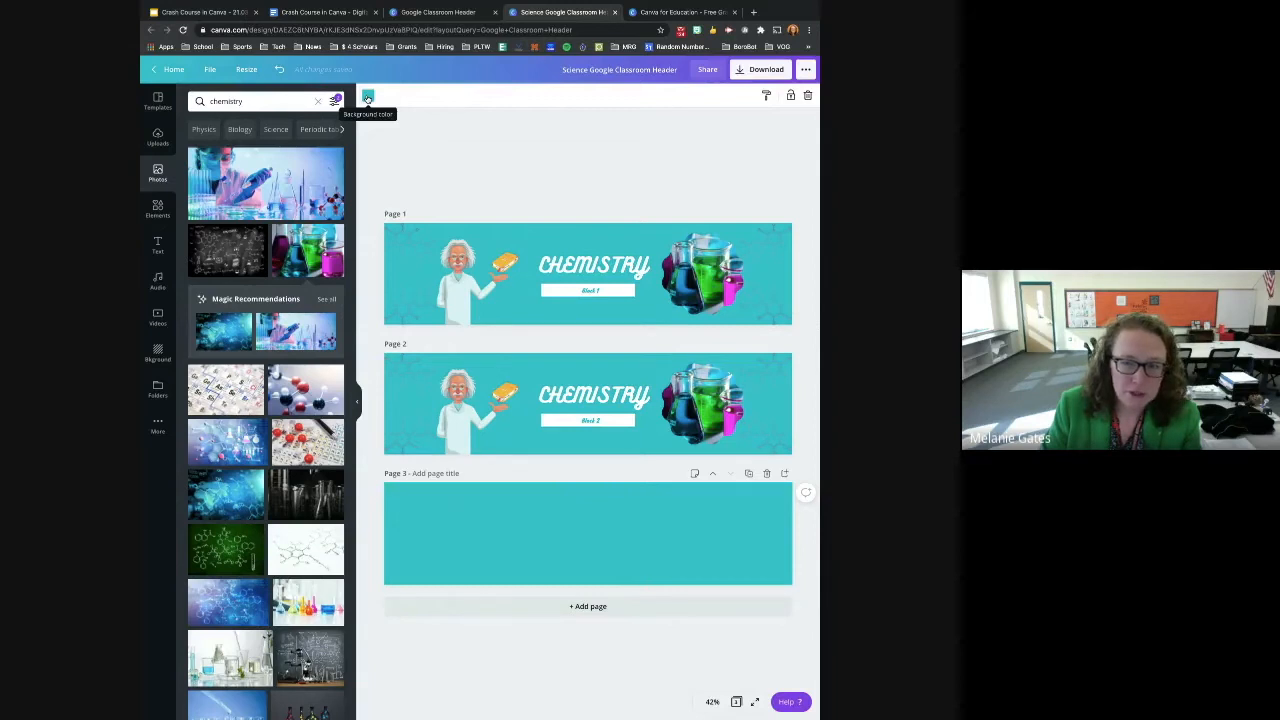
pyautogui.click(368, 97)
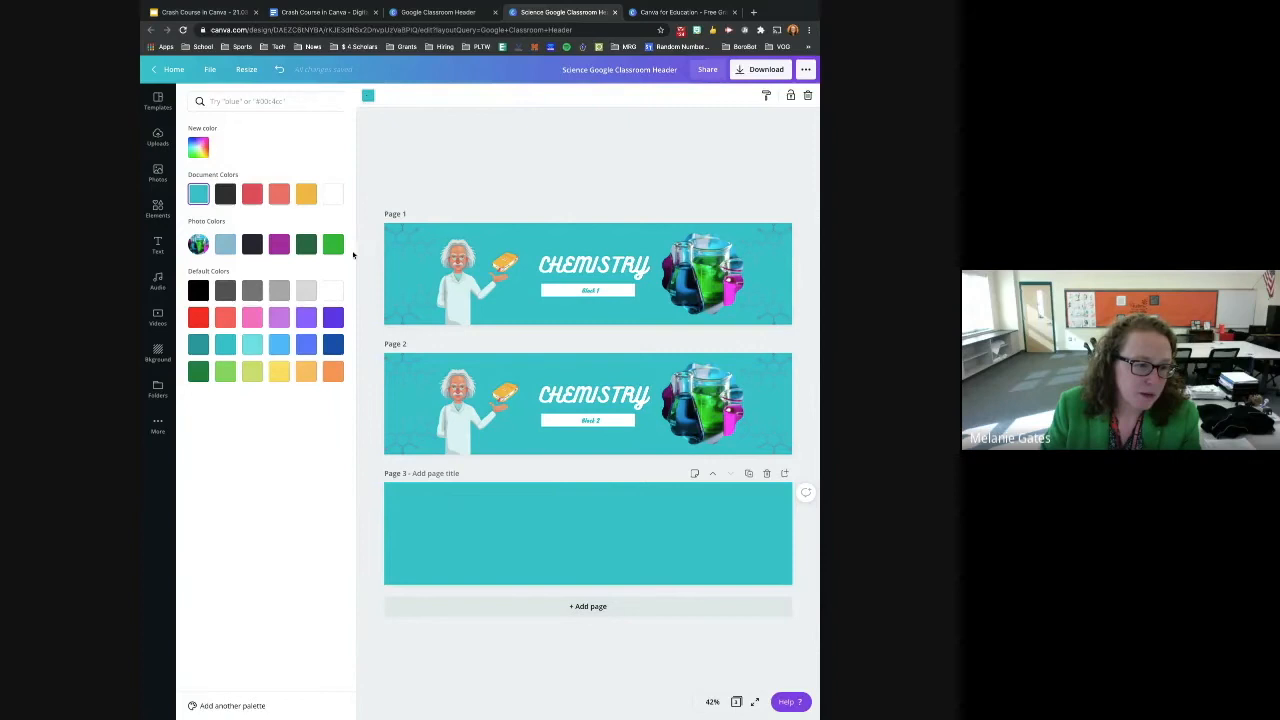
pyautogui.click(333, 245)
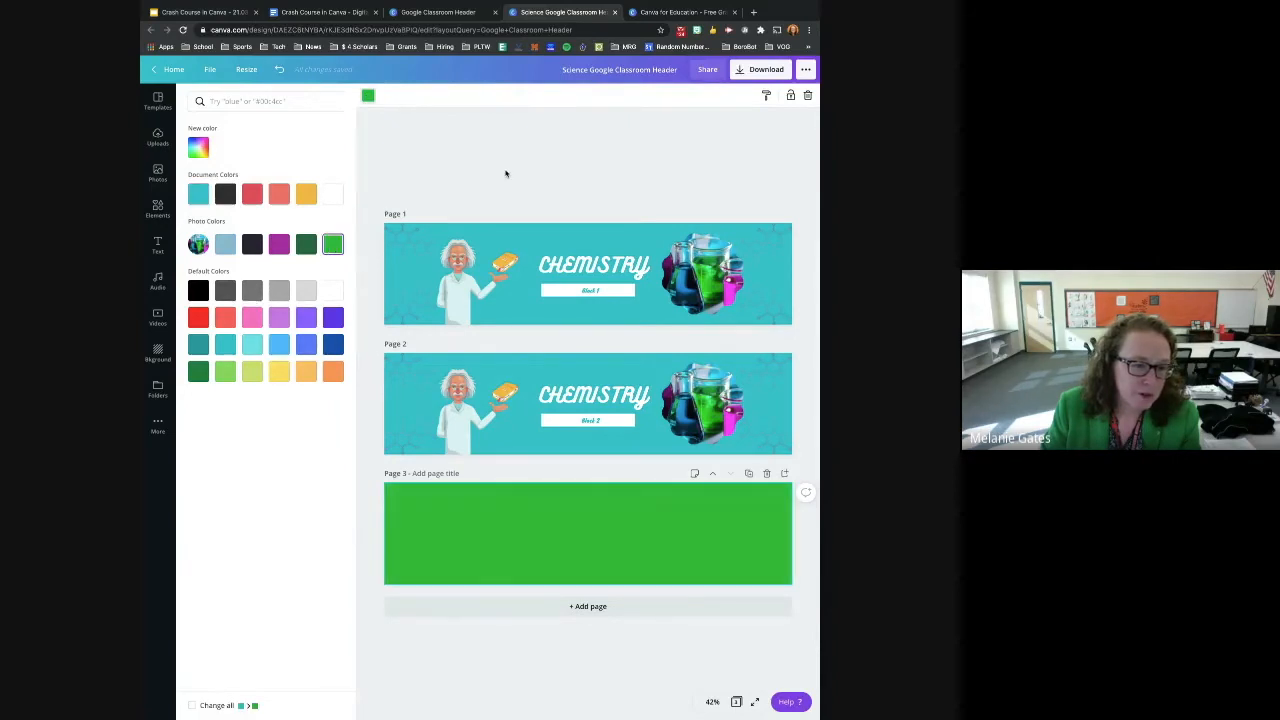
# Search the background library for "science" for the blank third page
pyautogui.click(505, 174)
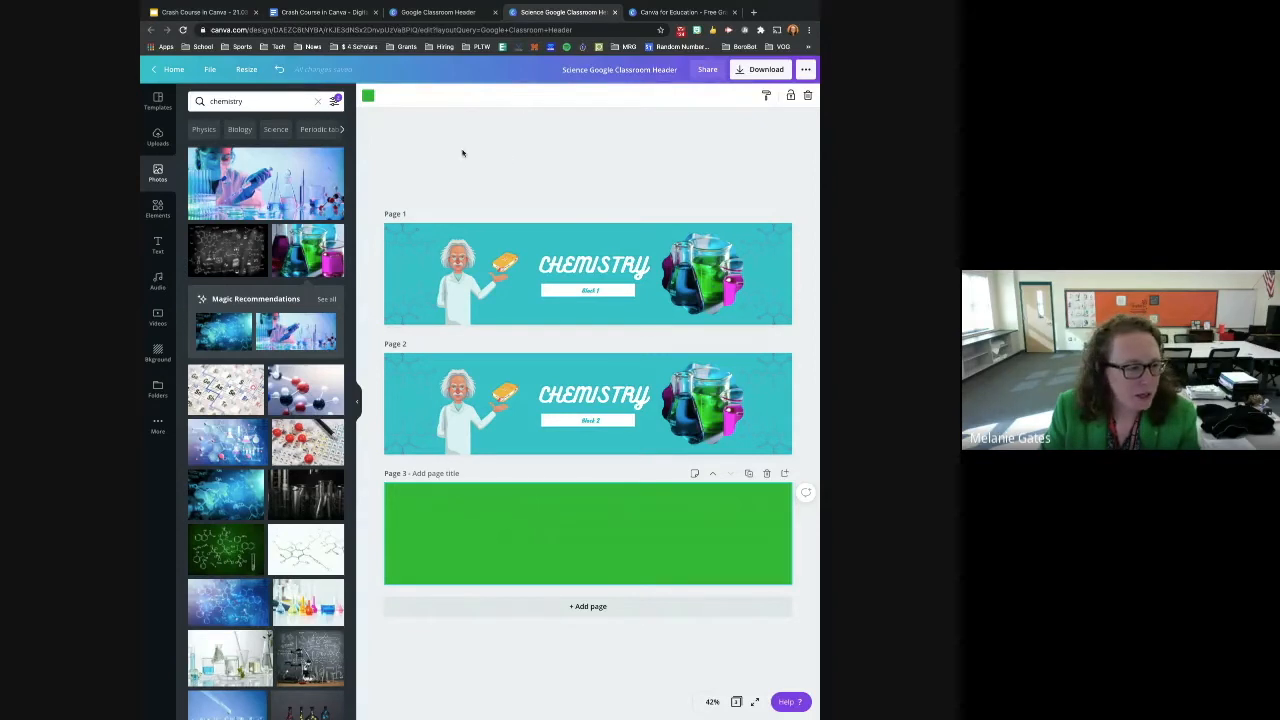
pyautogui.click(156, 356)
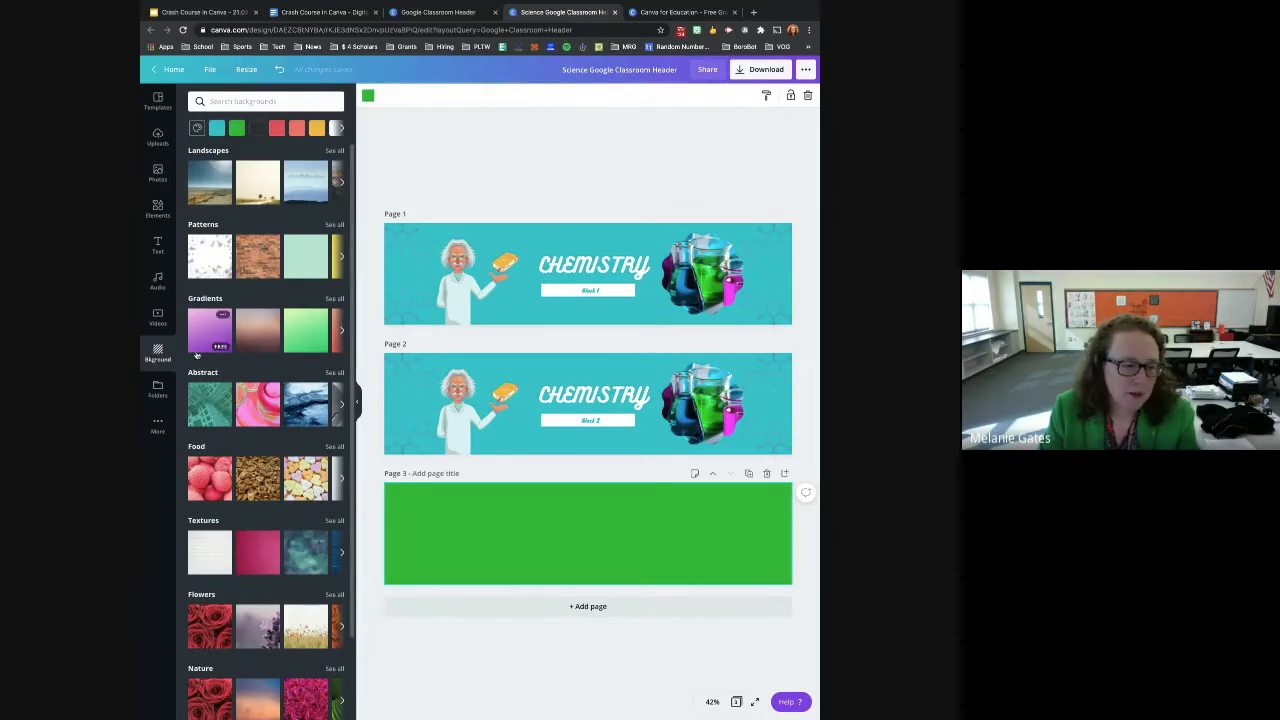
pyautogui.click(262, 104)
pyautogui.write('science')
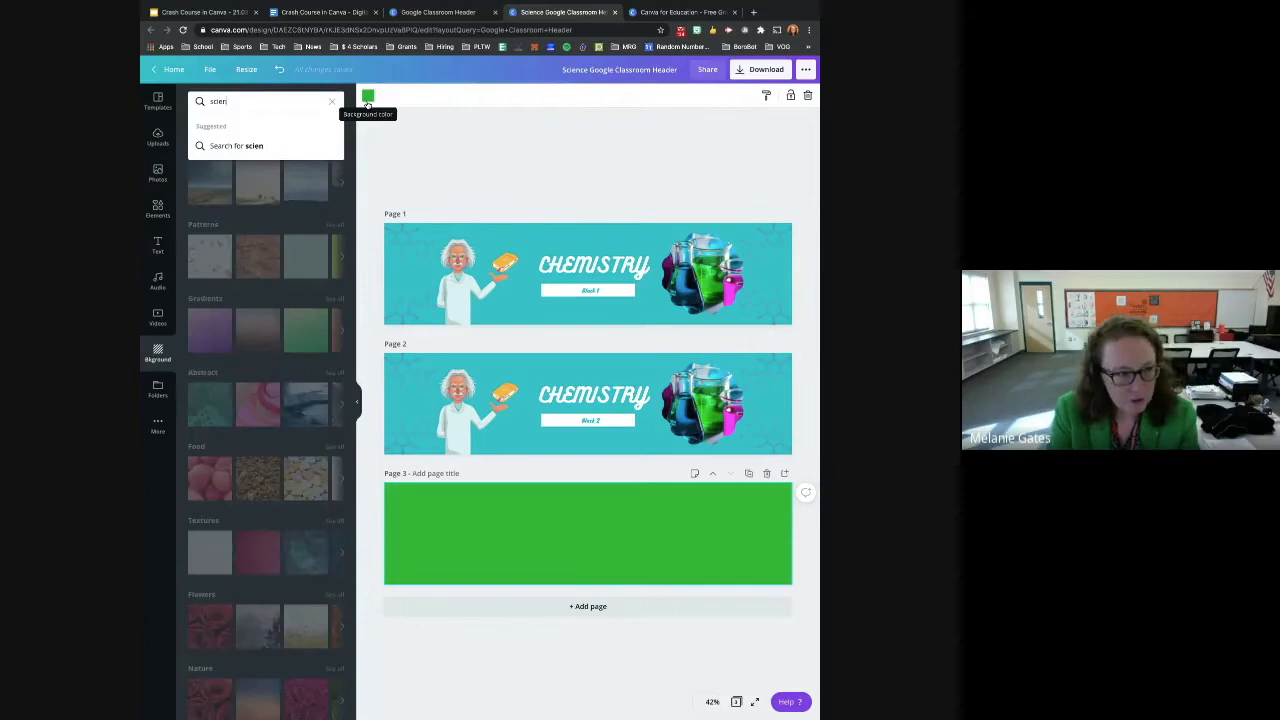
pyautogui.press('Return')
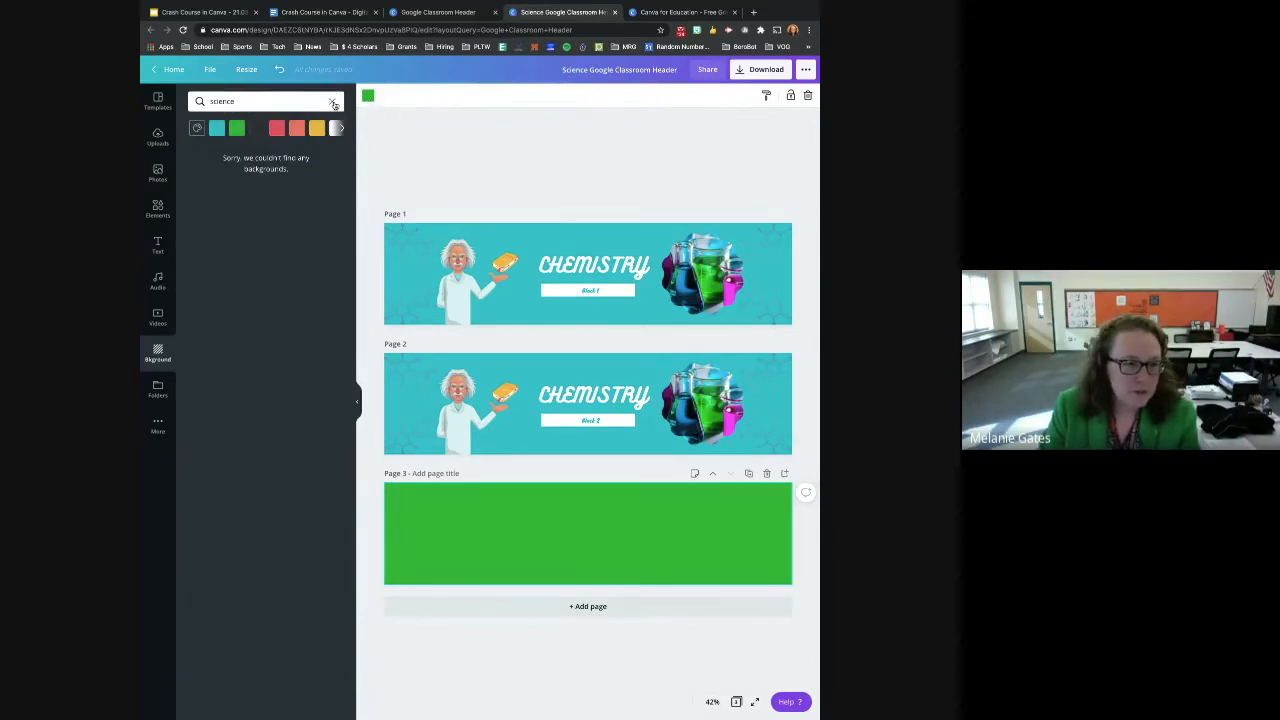
# Clear the background search and apply the brick wall pattern as page 3's background
pyautogui.click(332, 101)
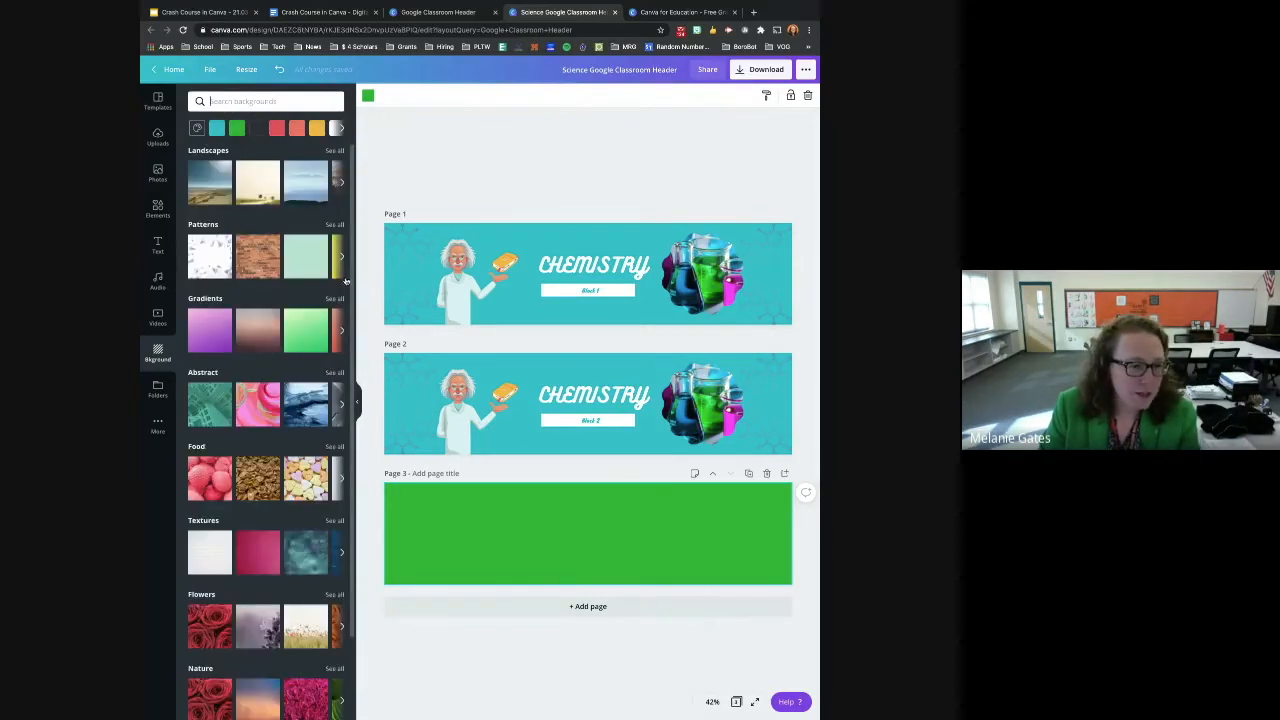
pyautogui.click(257, 258)
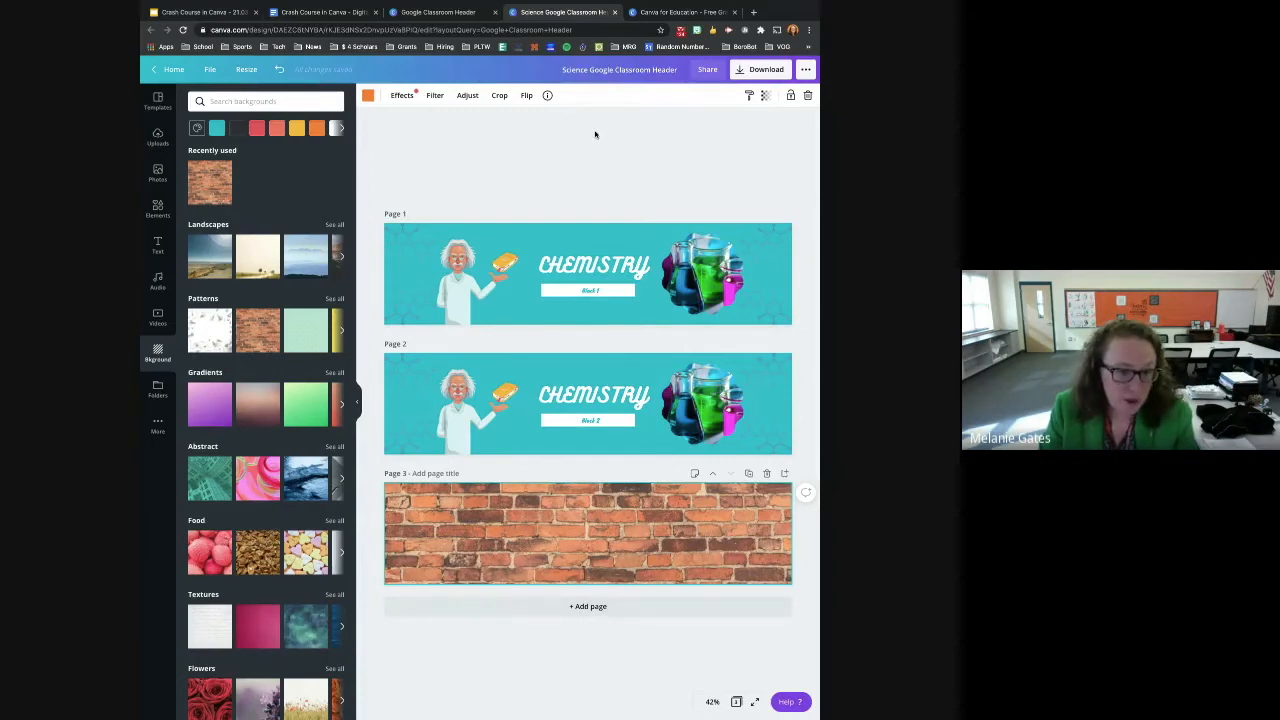
pyautogui.click(484, 162)
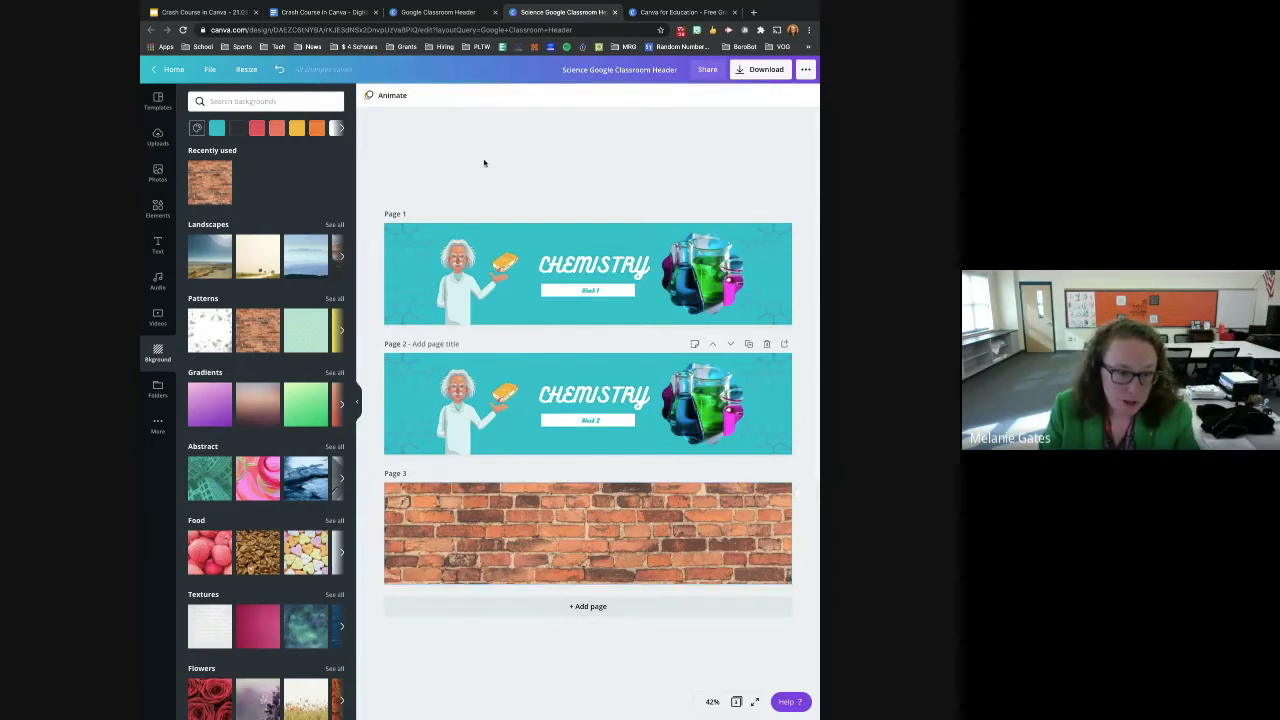
# Undo the last change and delete the brick-patterned third page
pyautogui.click(407, 240)
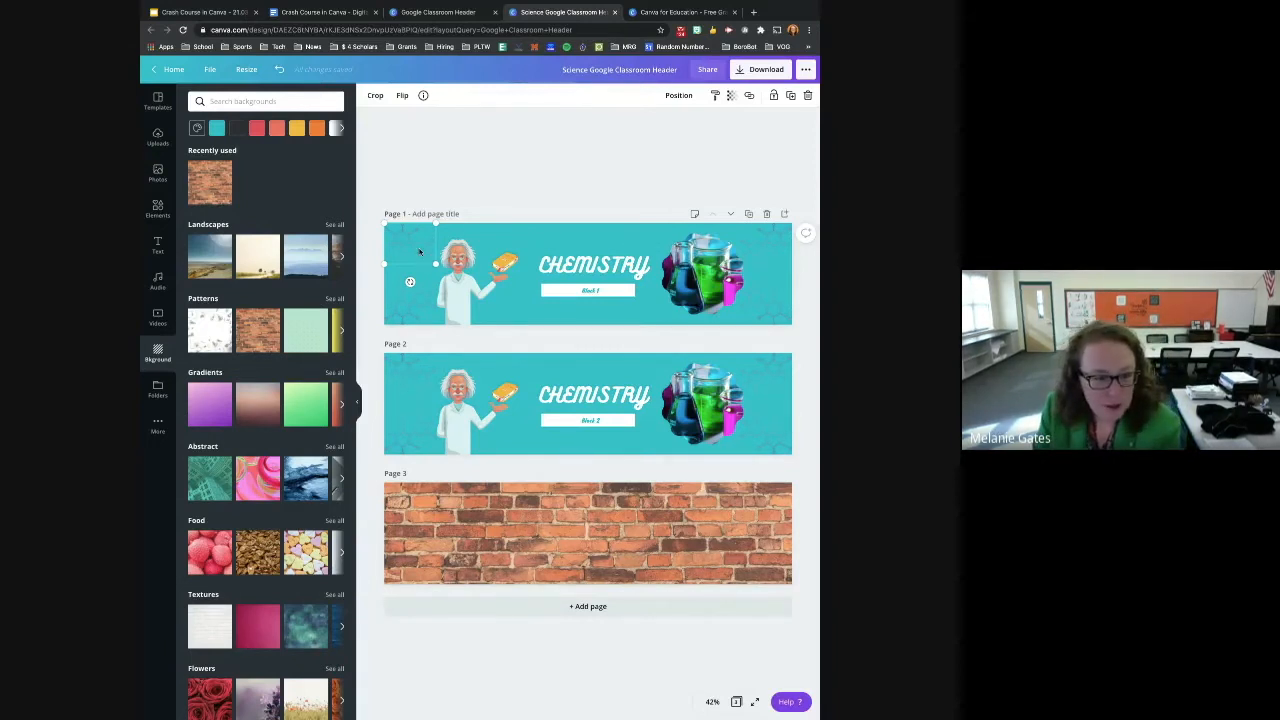
pyautogui.press('Escape')
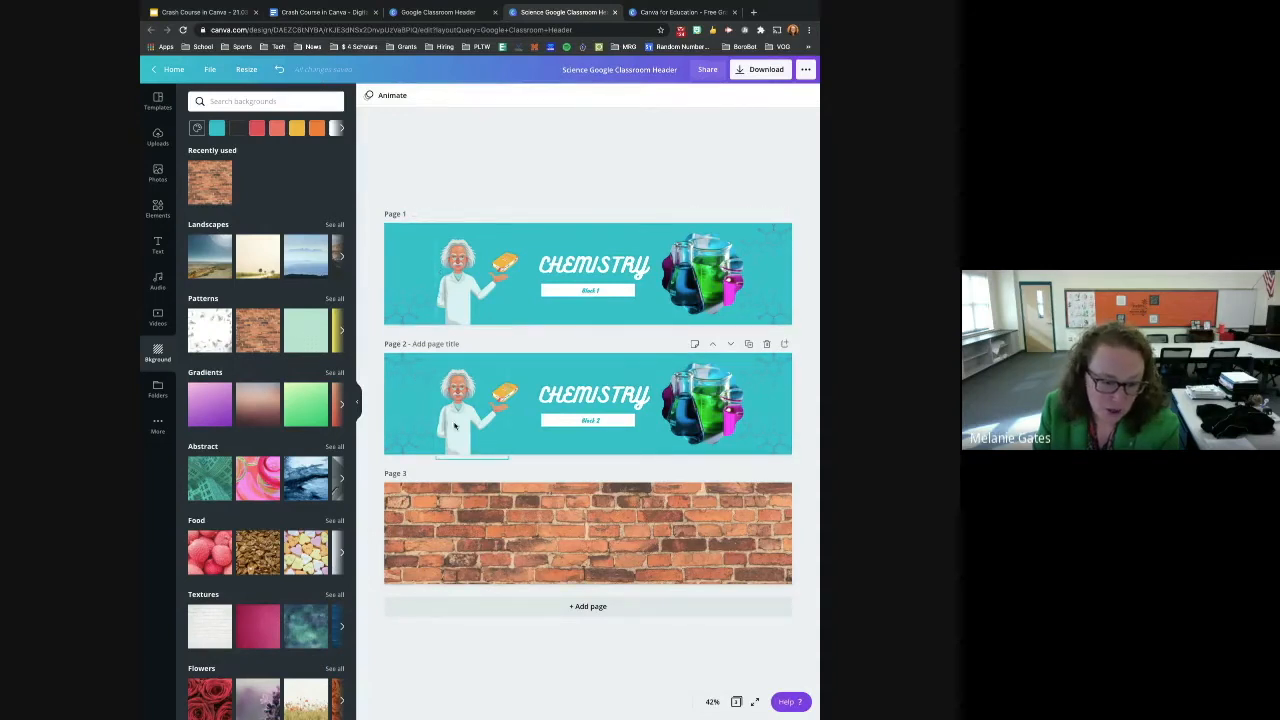
pyautogui.click(744, 518)
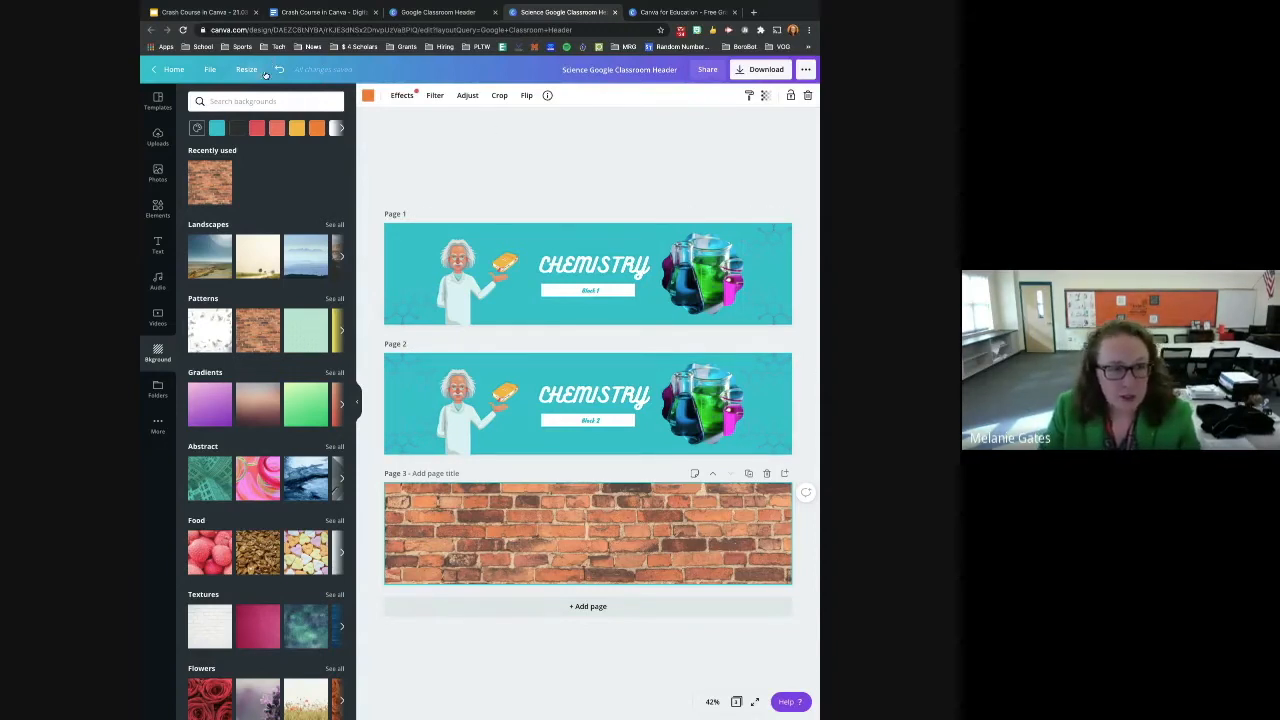
pyautogui.click(277, 69)
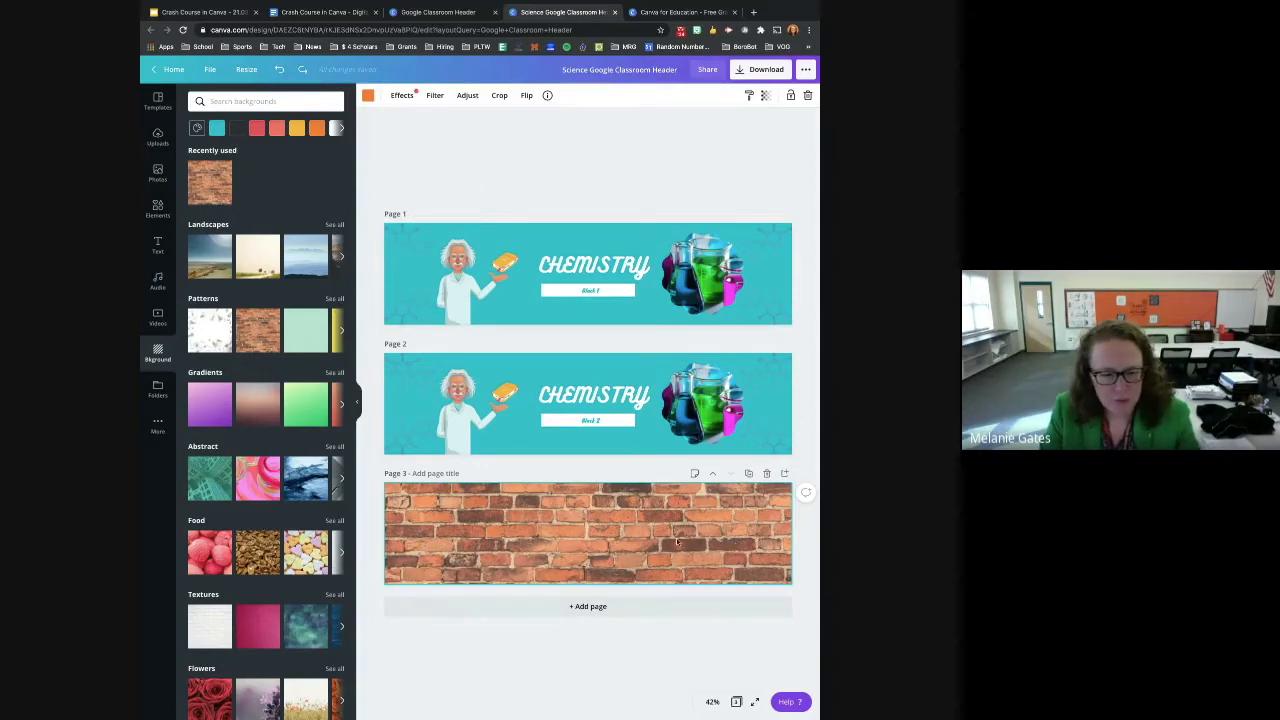
pyautogui.click(767, 474)
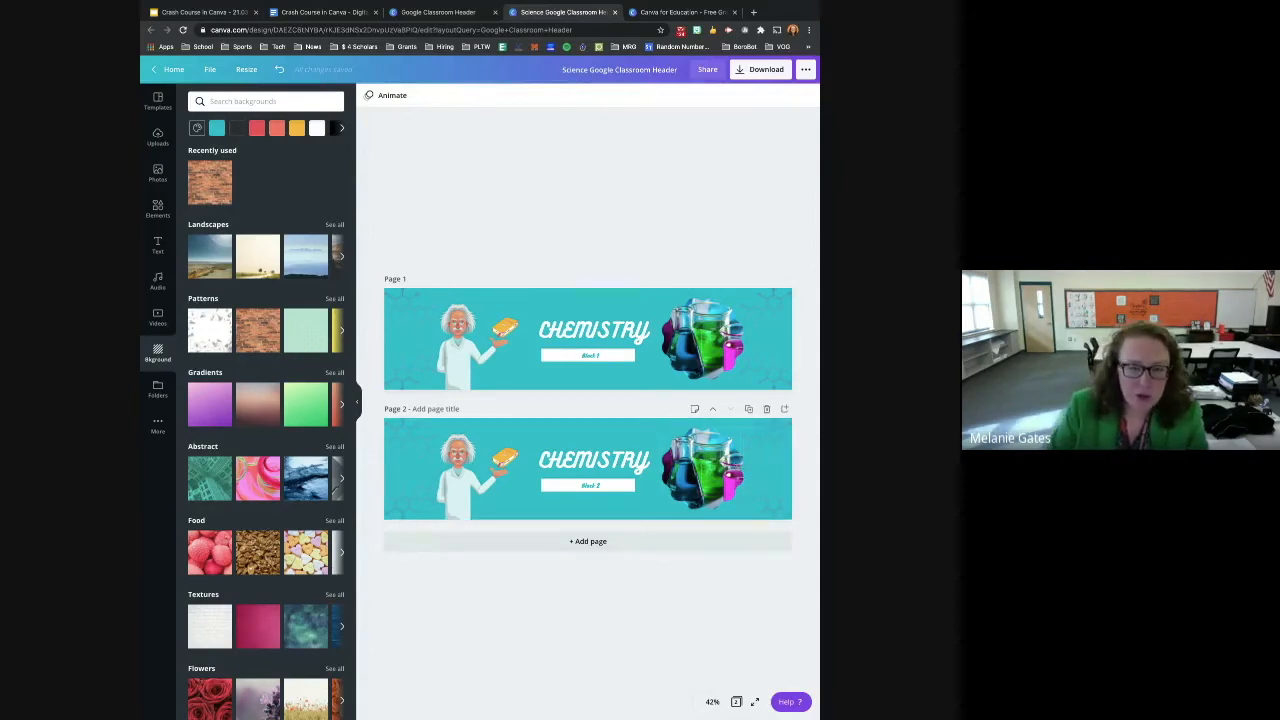
# Open the download settings, review the available file types and choose PNG
pyautogui.click(740, 72)
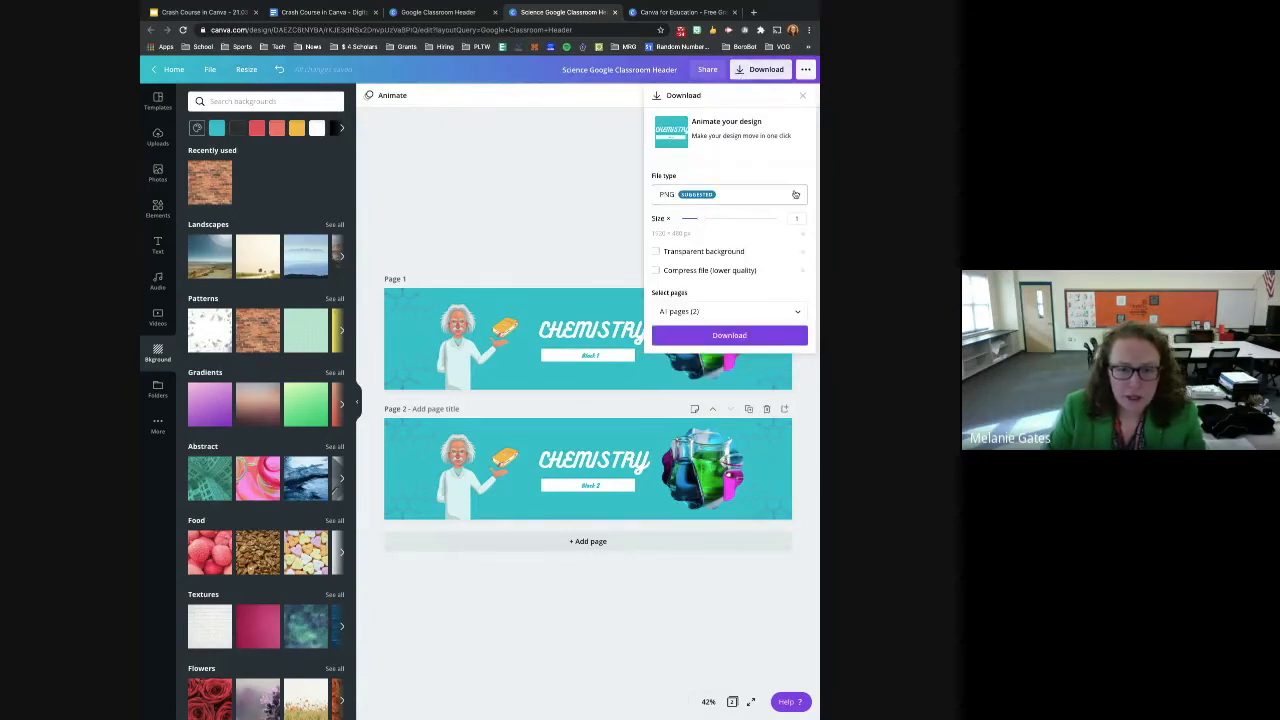
pyautogui.click(726, 200)
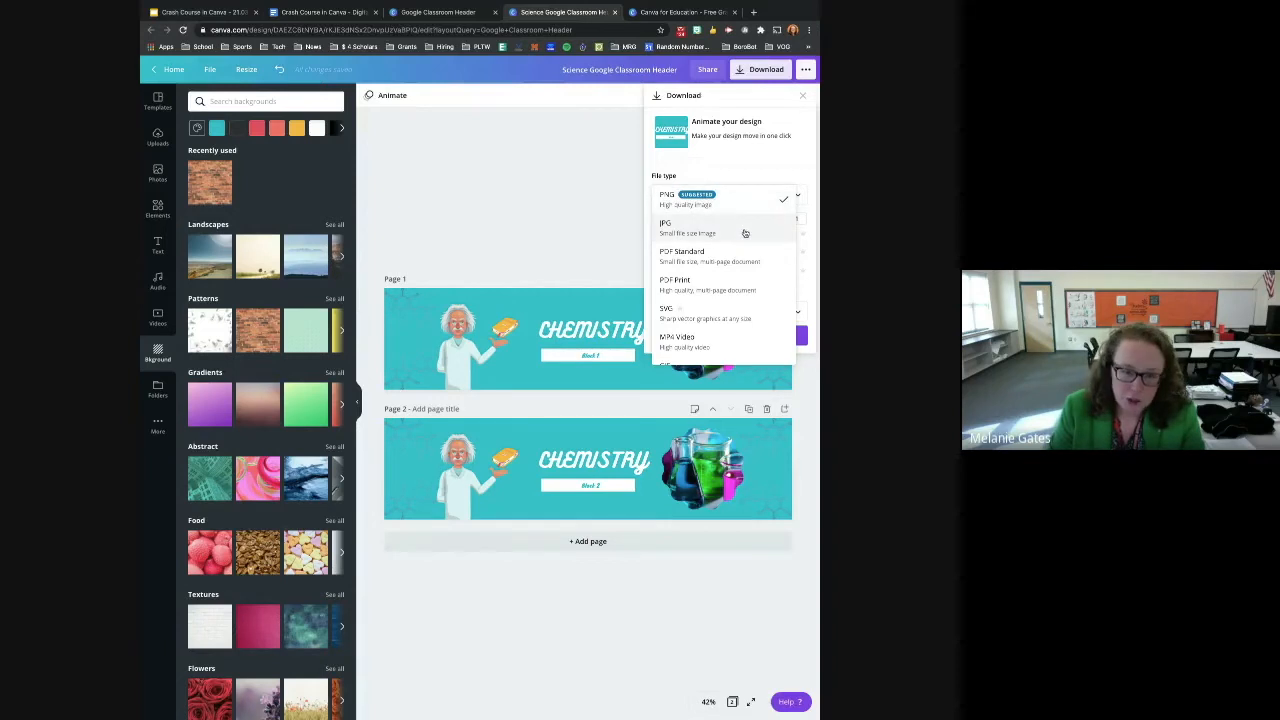
pyautogui.scroll(-1, 744, 233)
pyautogui.scroll(-1, 740, 230)
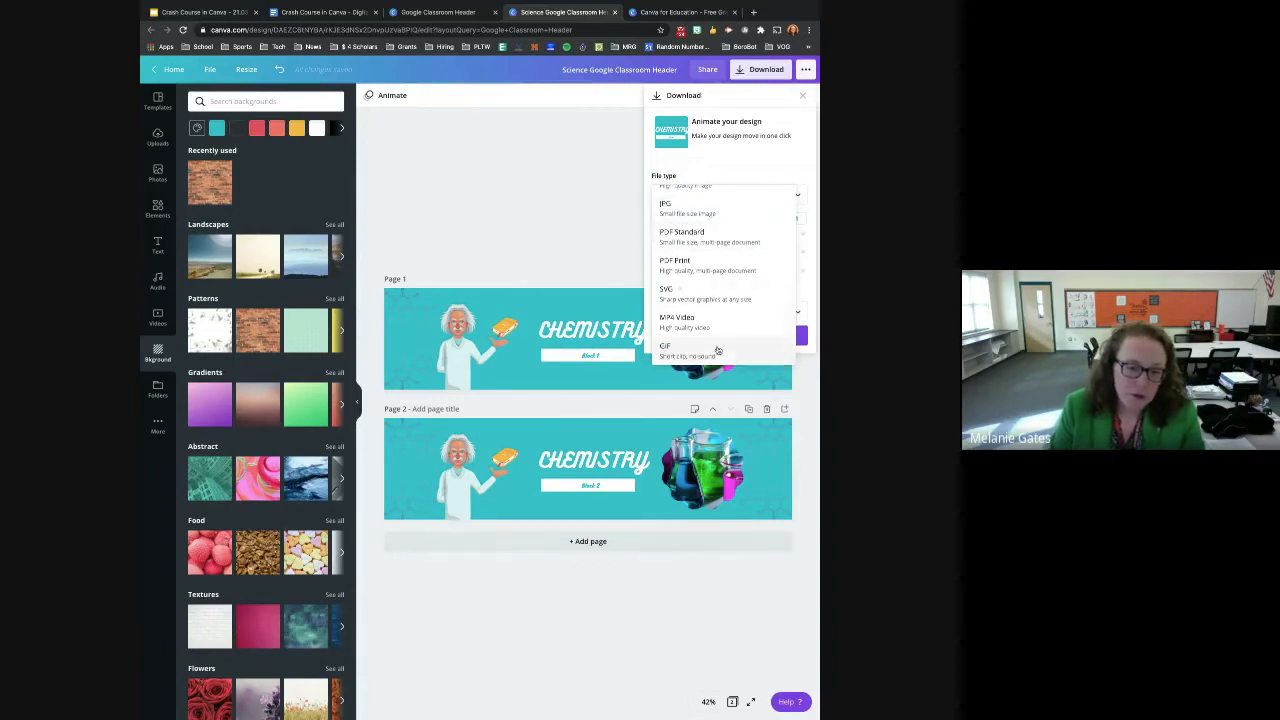
pyautogui.scroll(2, 725, 307)
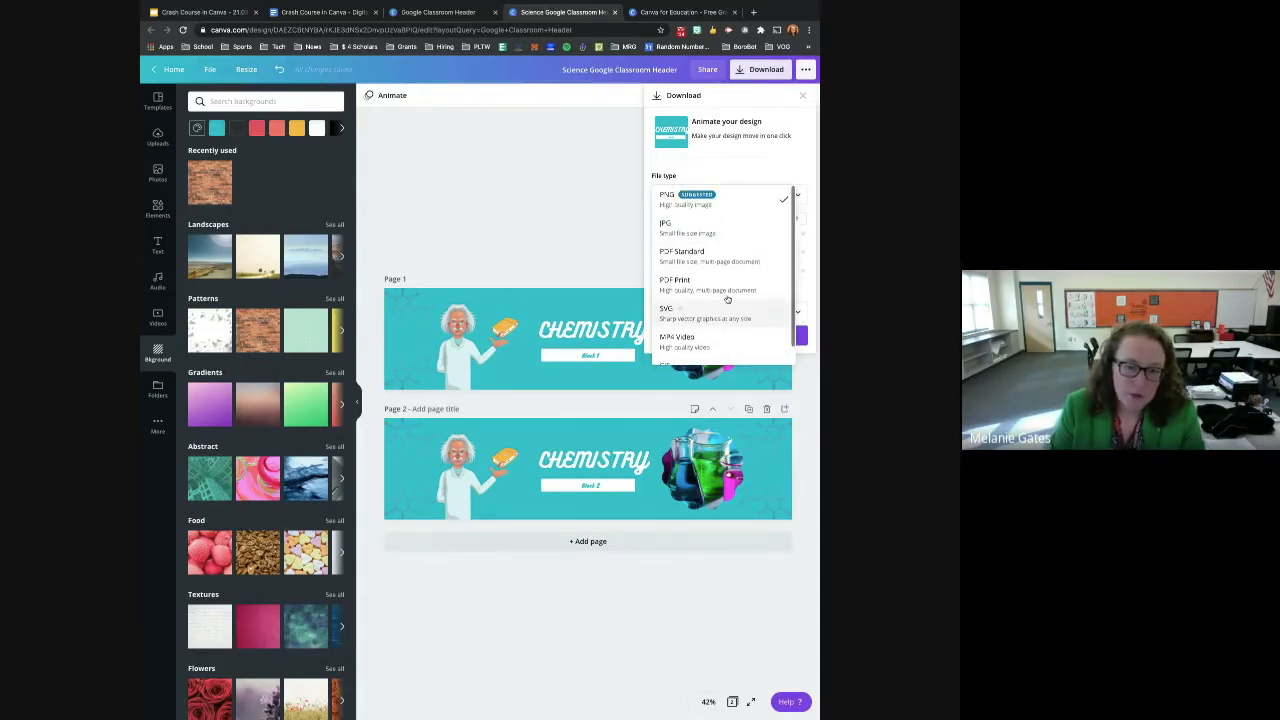
pyautogui.click(694, 198)
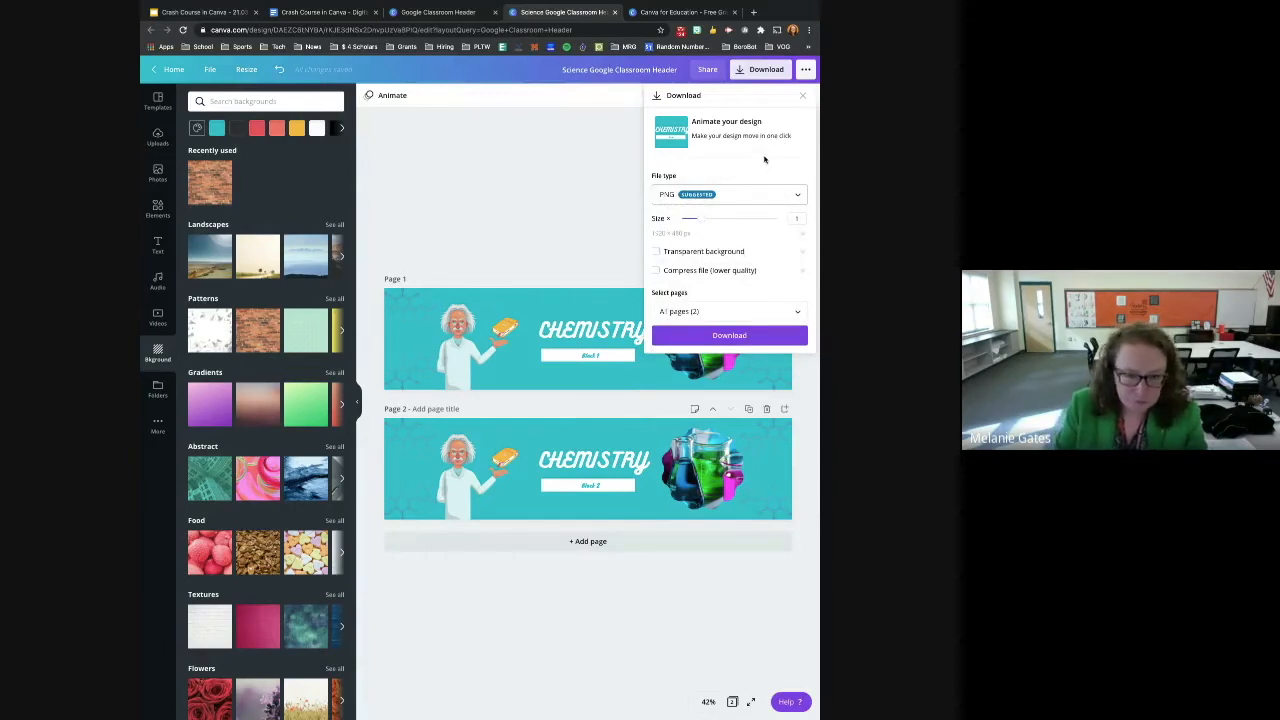
# Limit the download to Page 1 only, download it as a PNG, and return to editing the design
pyautogui.click(785, 313)
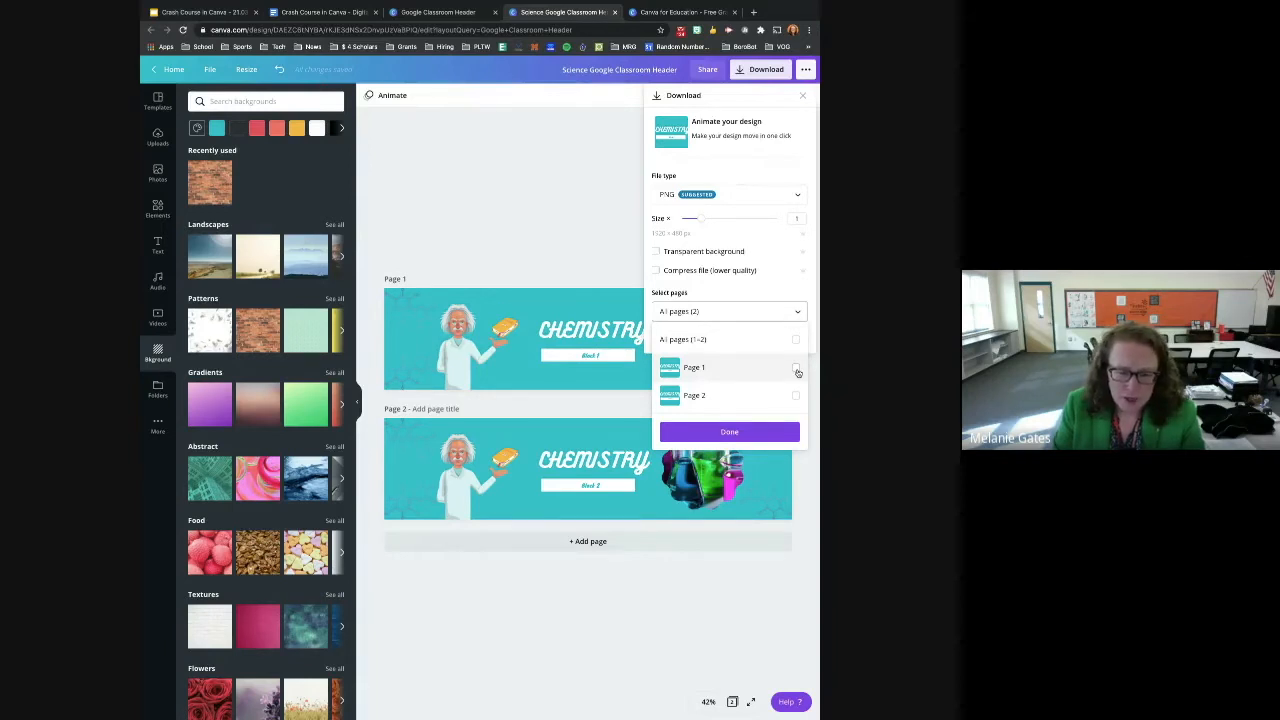
pyautogui.click(725, 339)
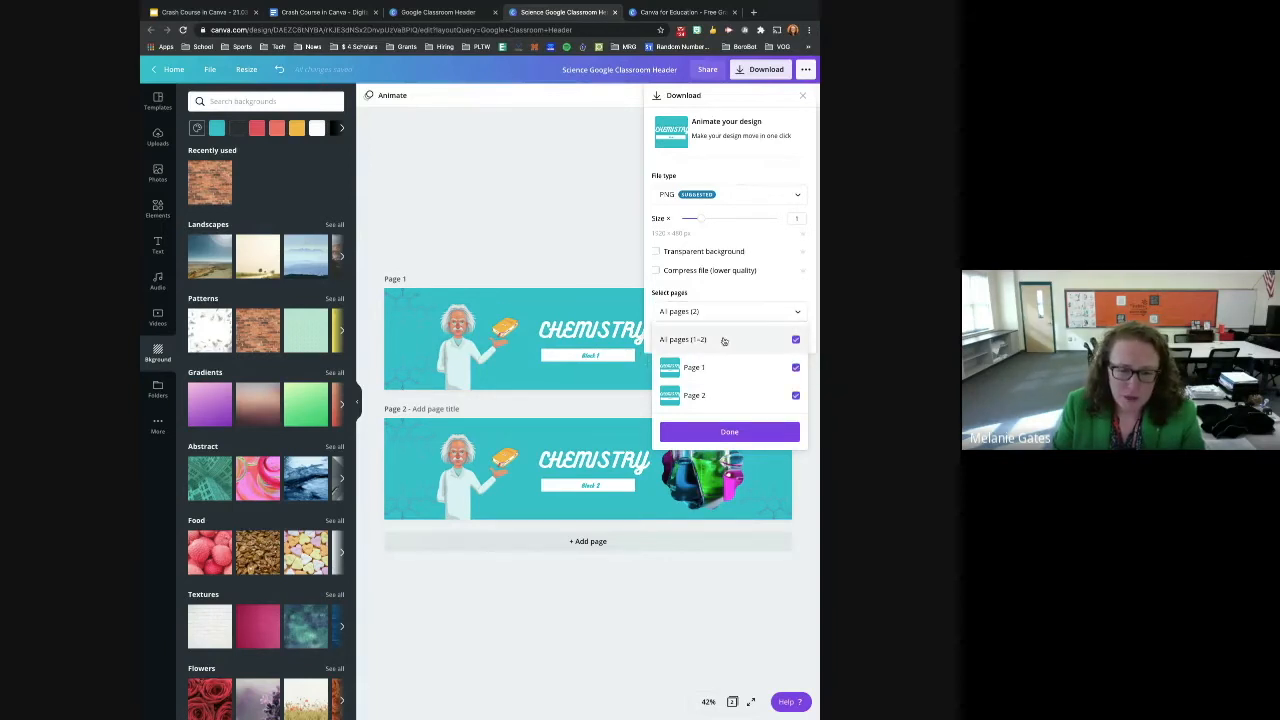
pyautogui.click(794, 341)
pyautogui.click(796, 367)
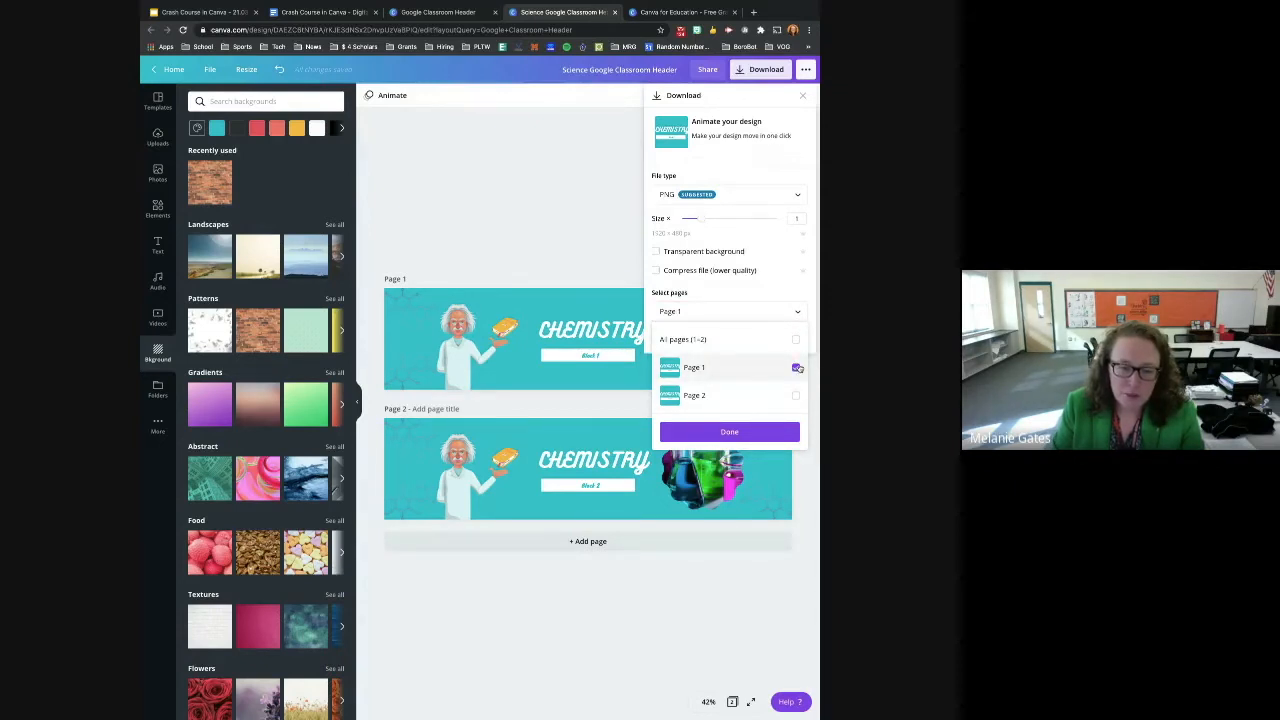
pyautogui.click(727, 432)
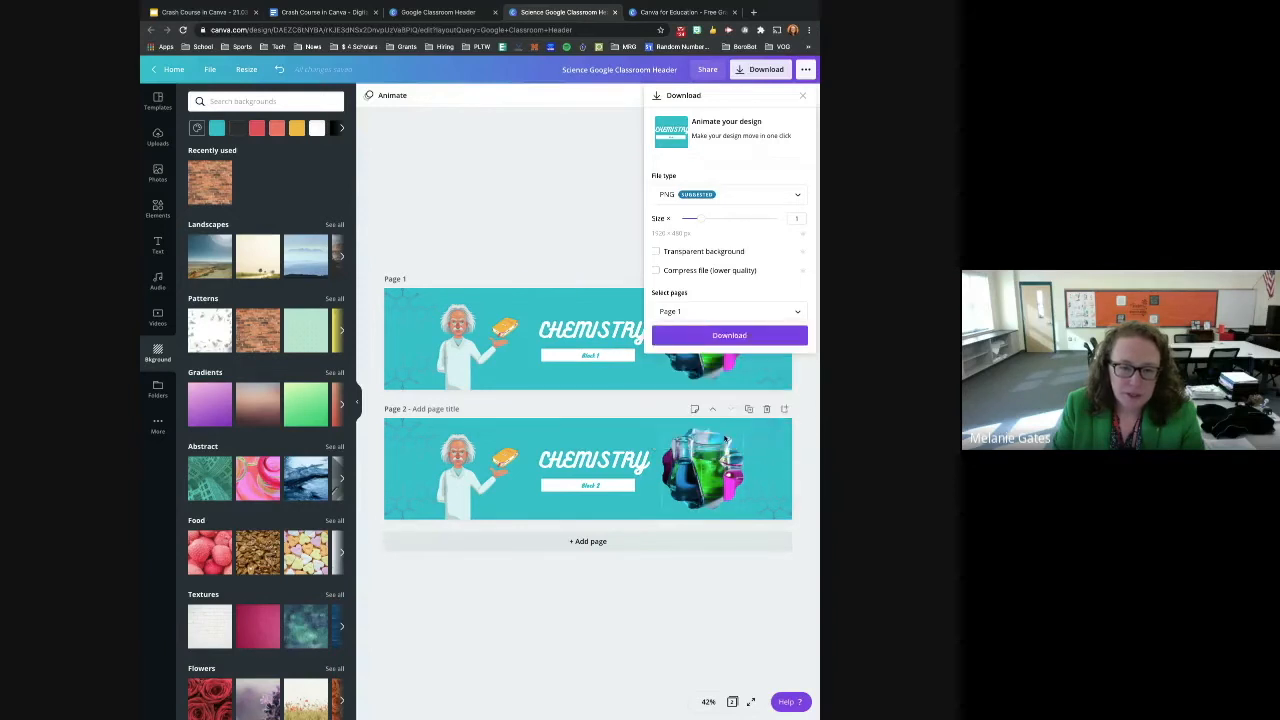
pyautogui.click(728, 335)
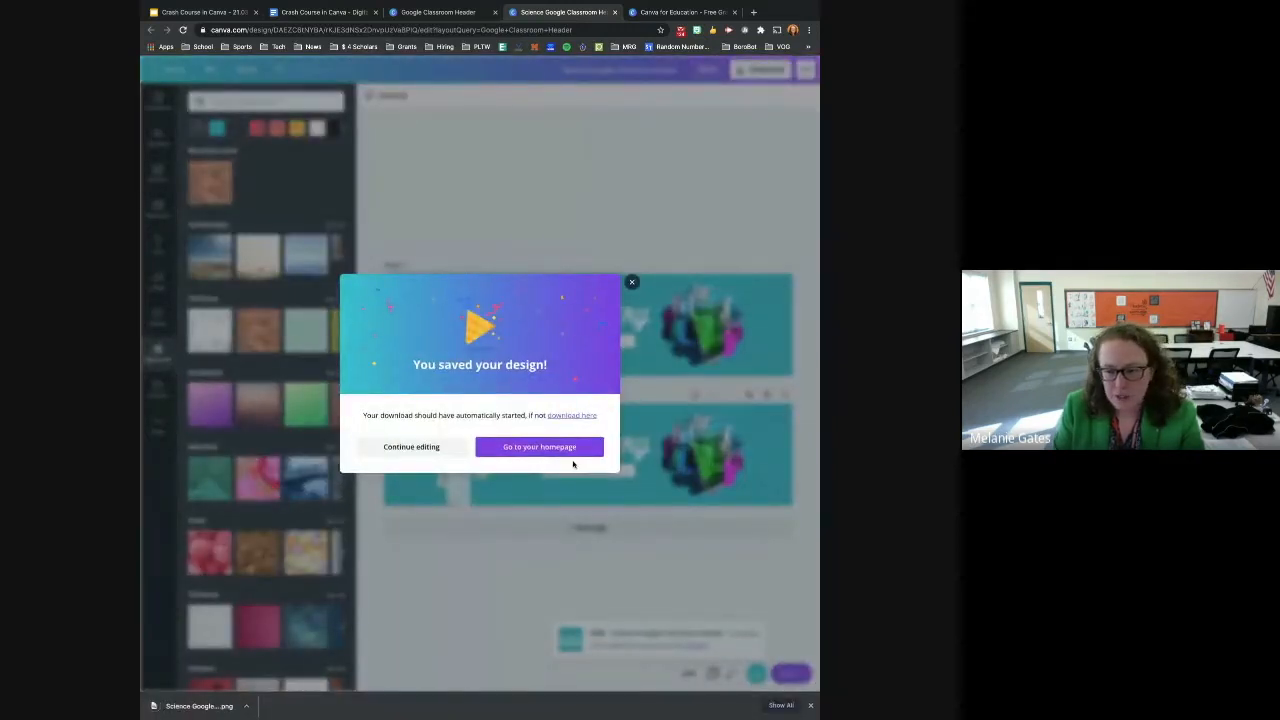
pyautogui.click(441, 447)
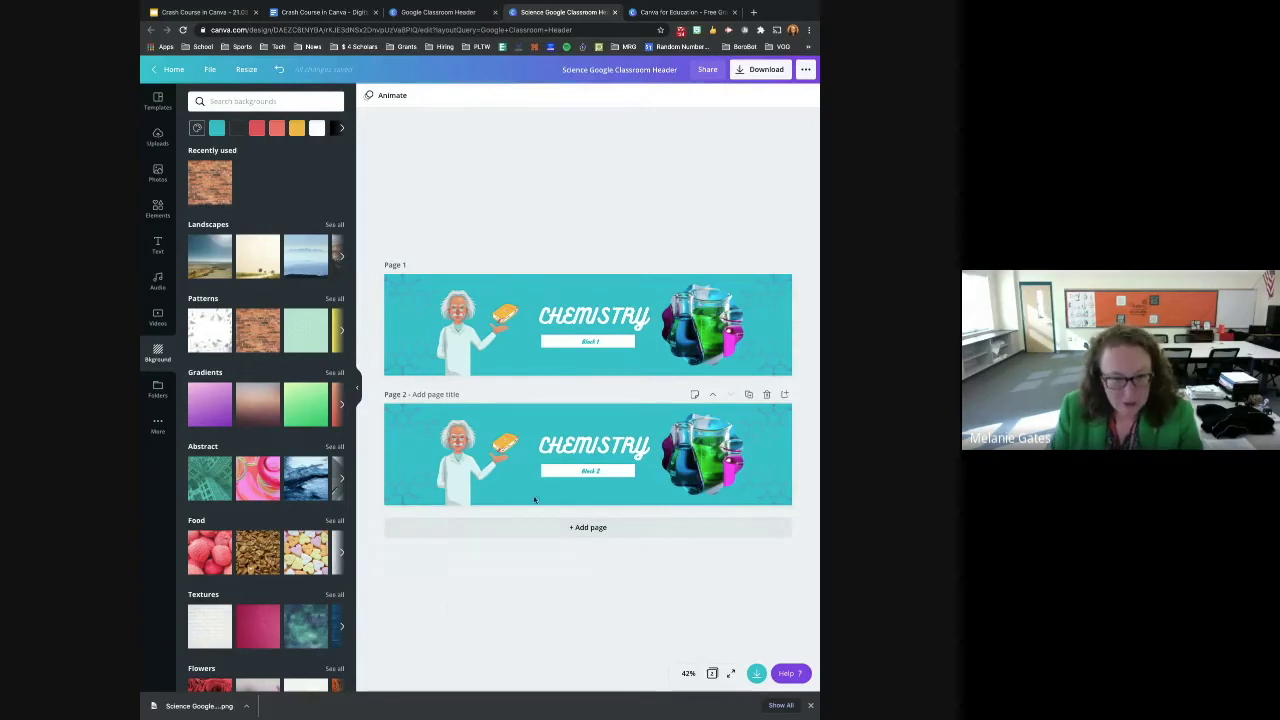
pyautogui.click(592, 445)
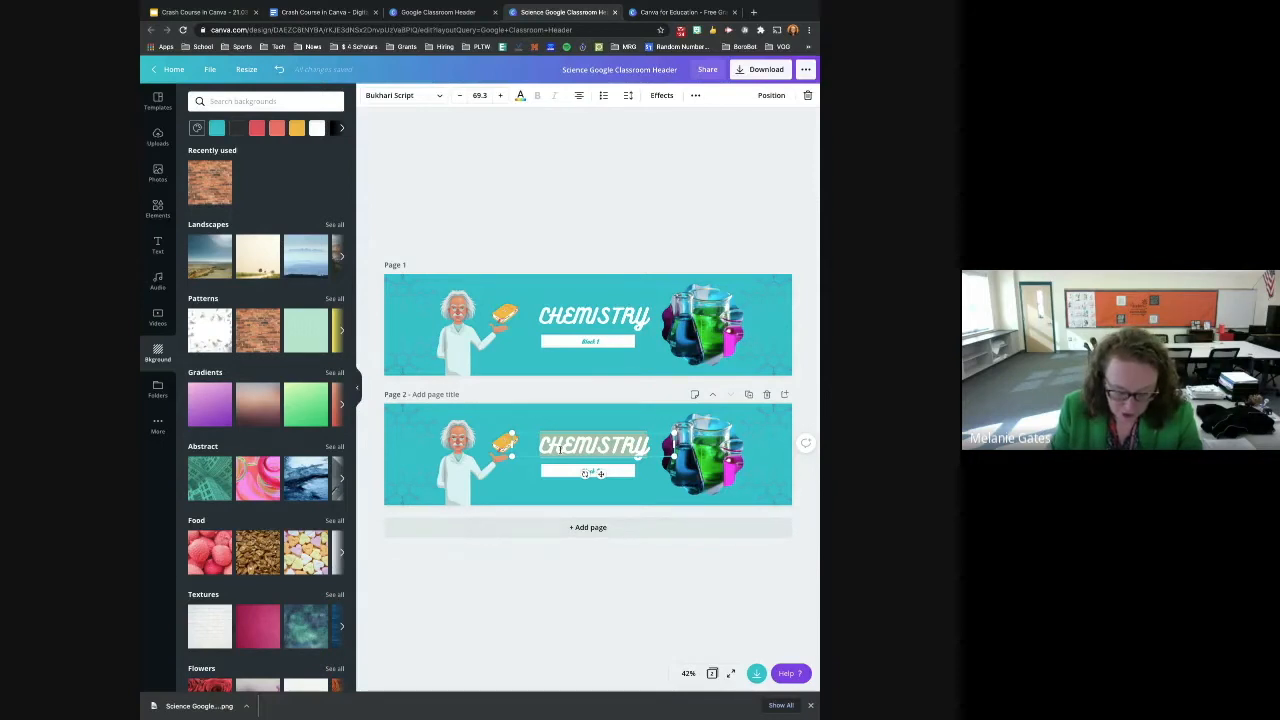
pyautogui.click(152, 173)
pyautogui.click(157, 207)
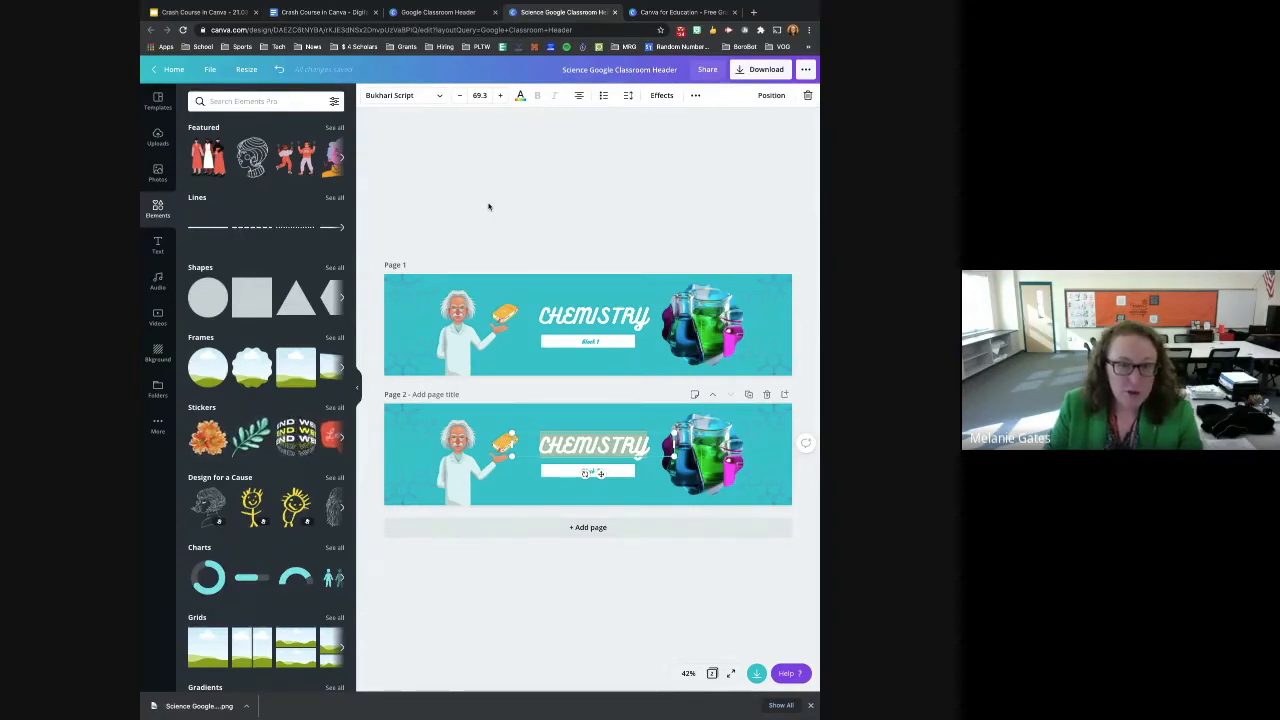
# Switch to the Crash Course in Canva deck in Google Slides and present it from the video slide on to the "Let's get creative!" slide
pyautogui.click(195, 14)
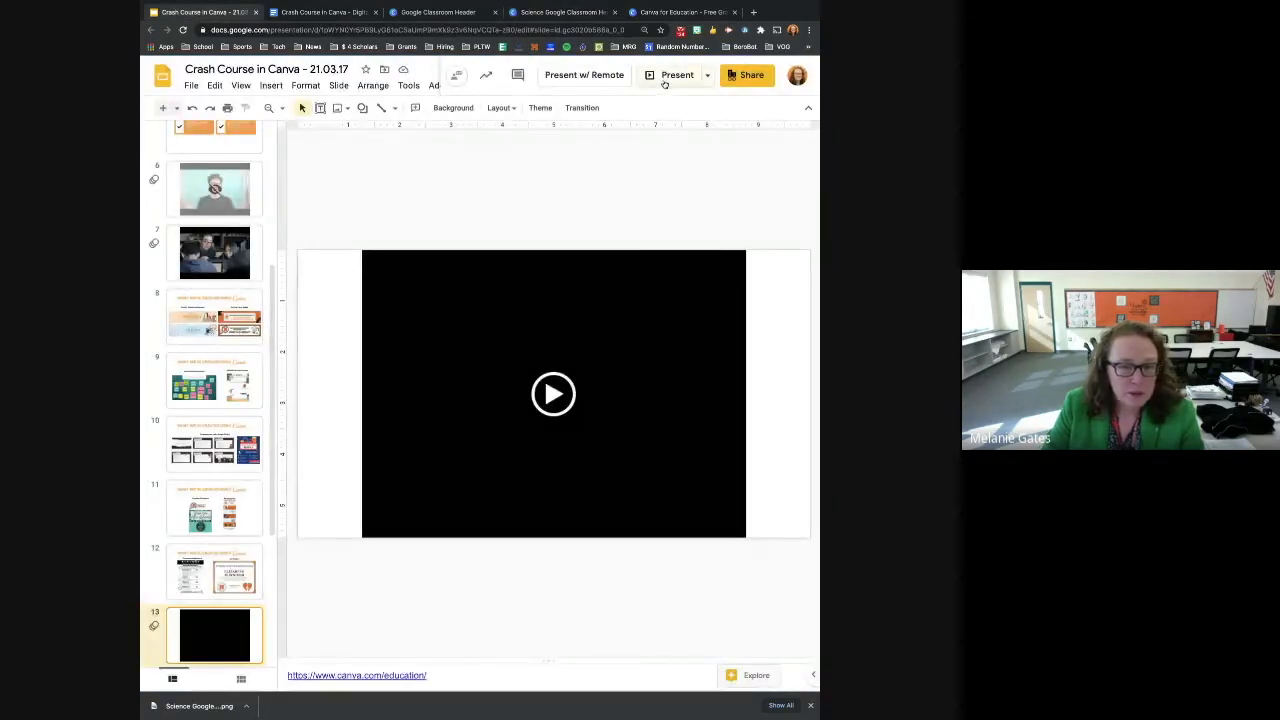
pyautogui.click(663, 83)
pyautogui.moveTo(208, 634)
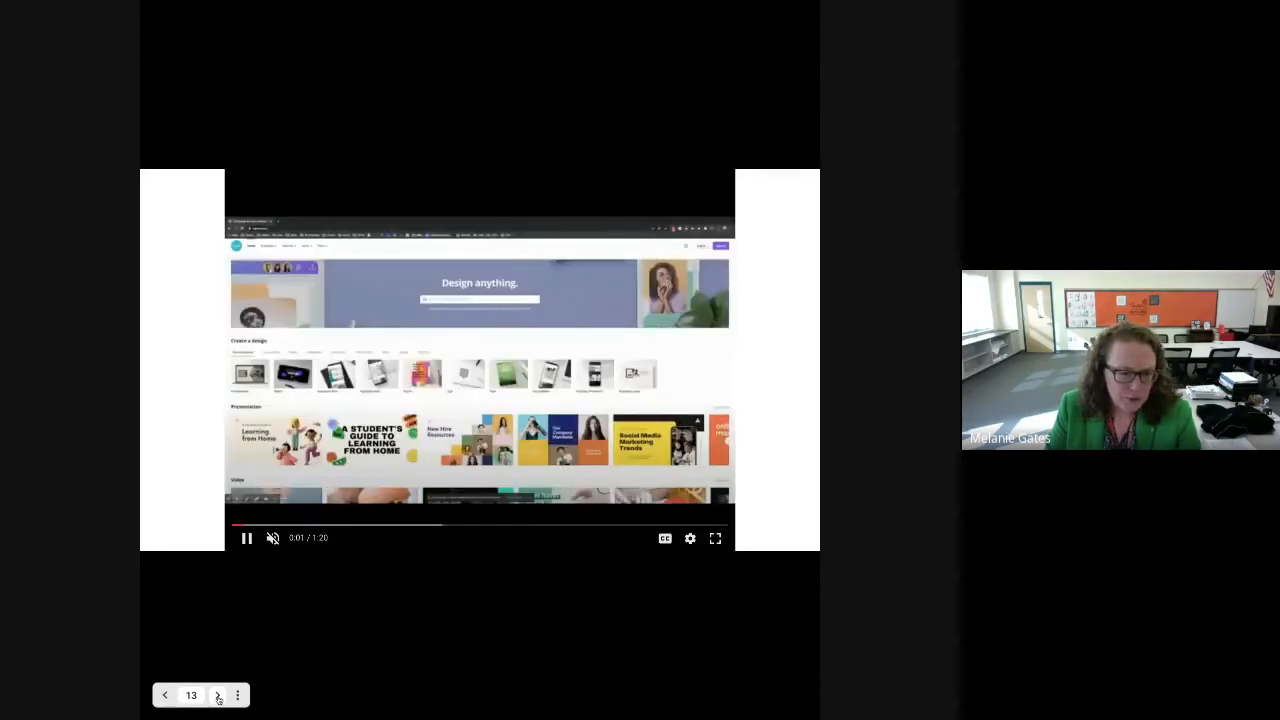
pyautogui.click(218, 695)
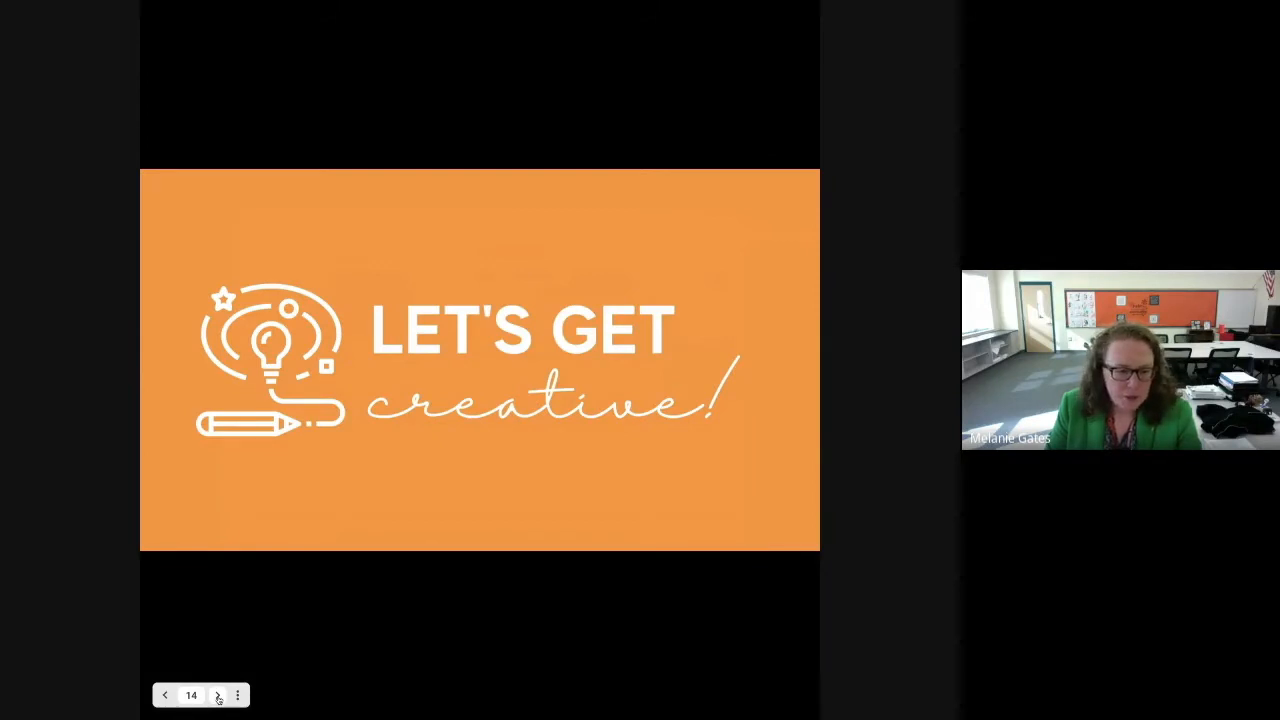
# Advance the slideshow to the timer slide and play the 5 Minute Timer video
pyautogui.click(218, 695)
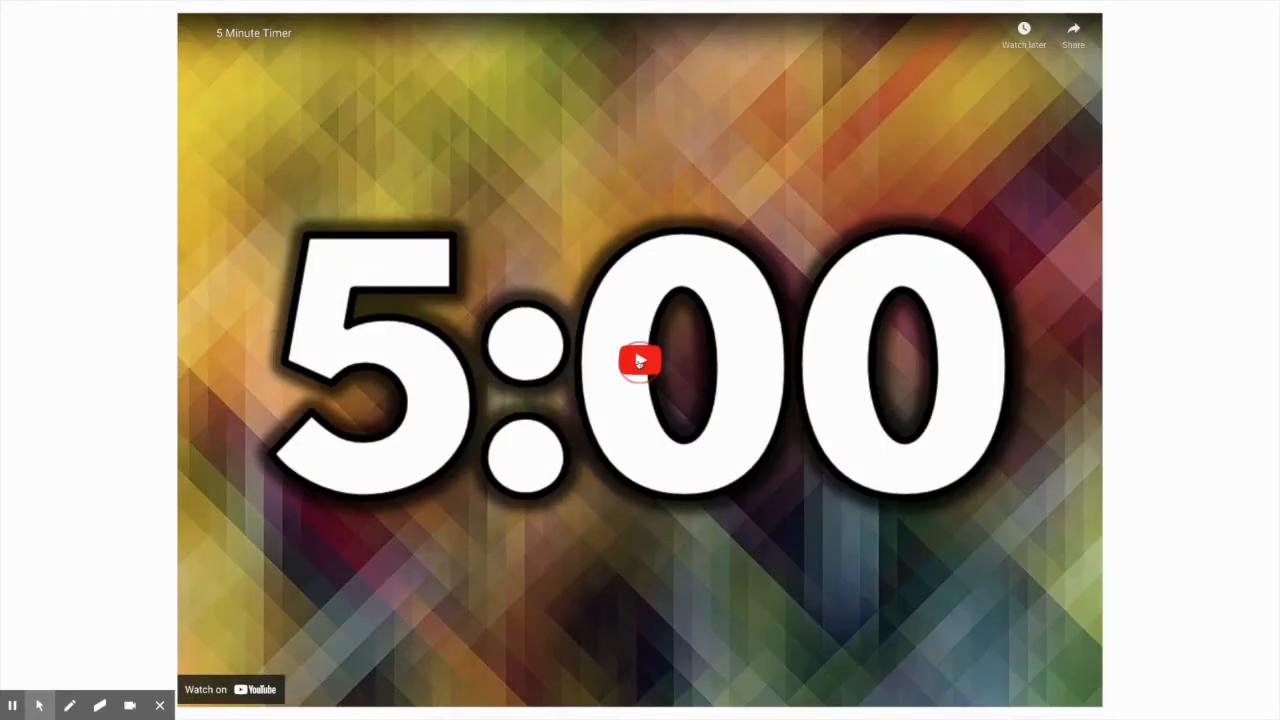
pyautogui.click(637, 362)
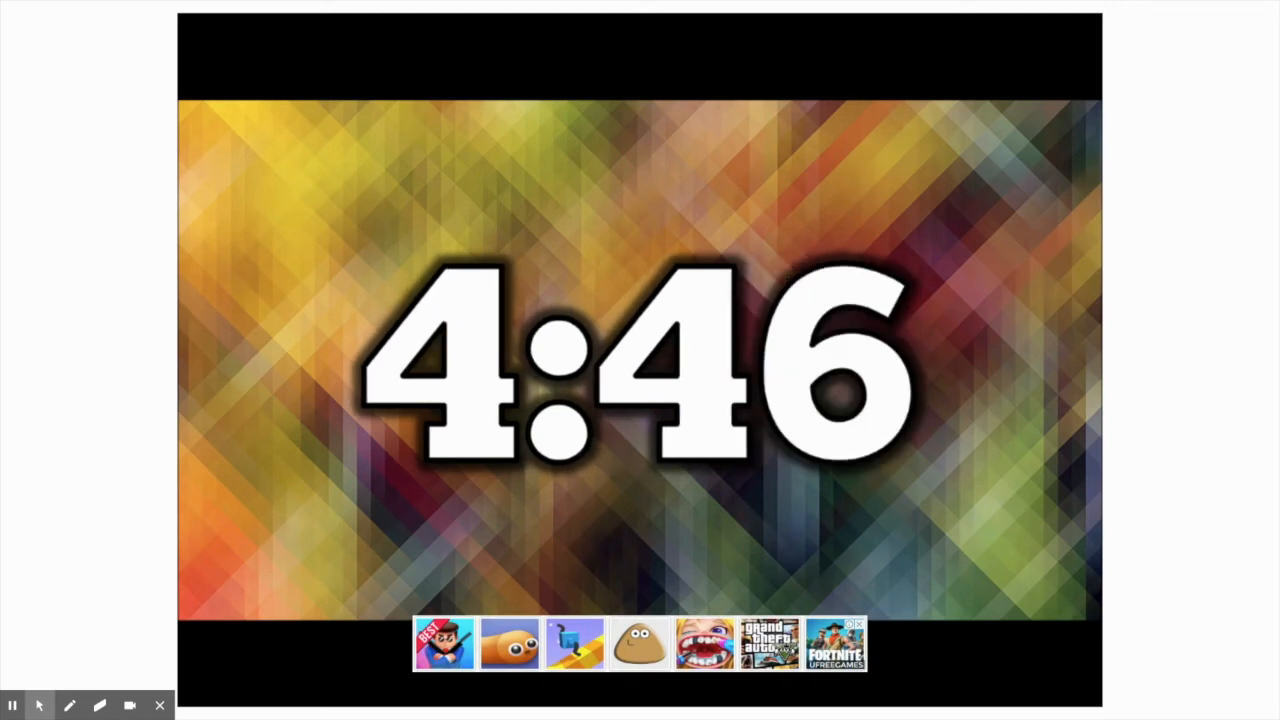
pyautogui.click(857, 625)
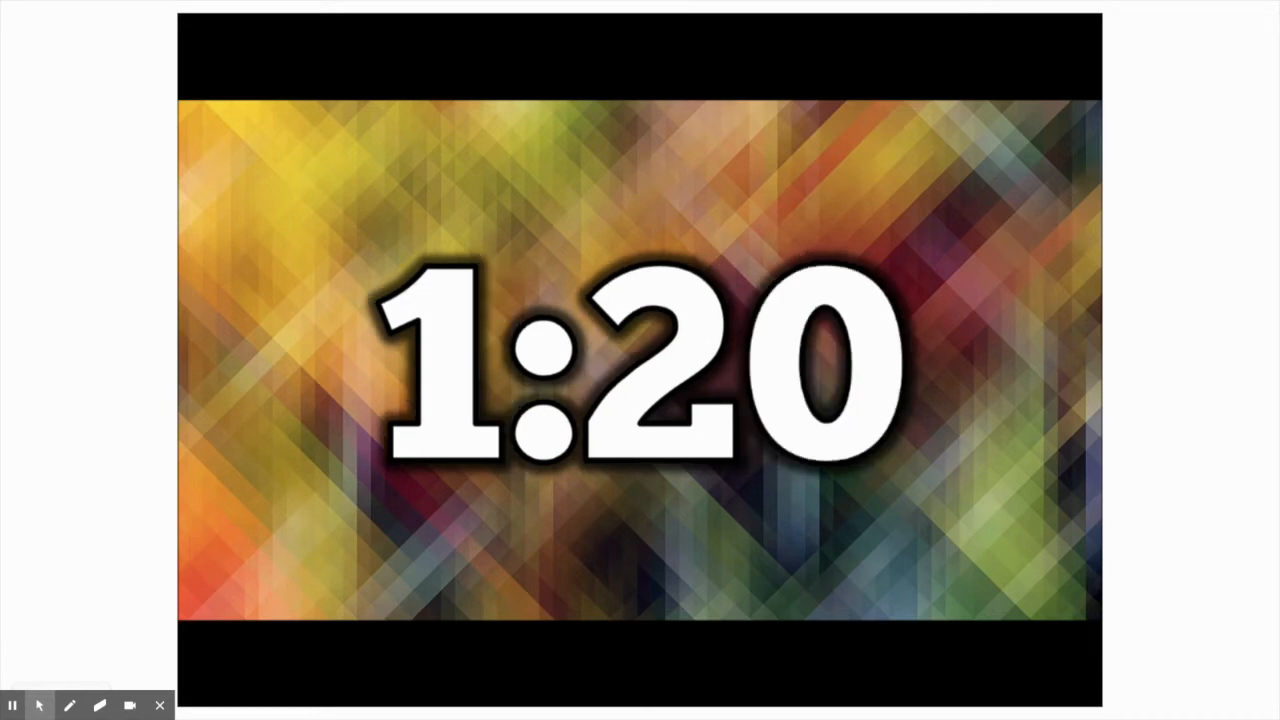
pyautogui.moveTo(966, 668)
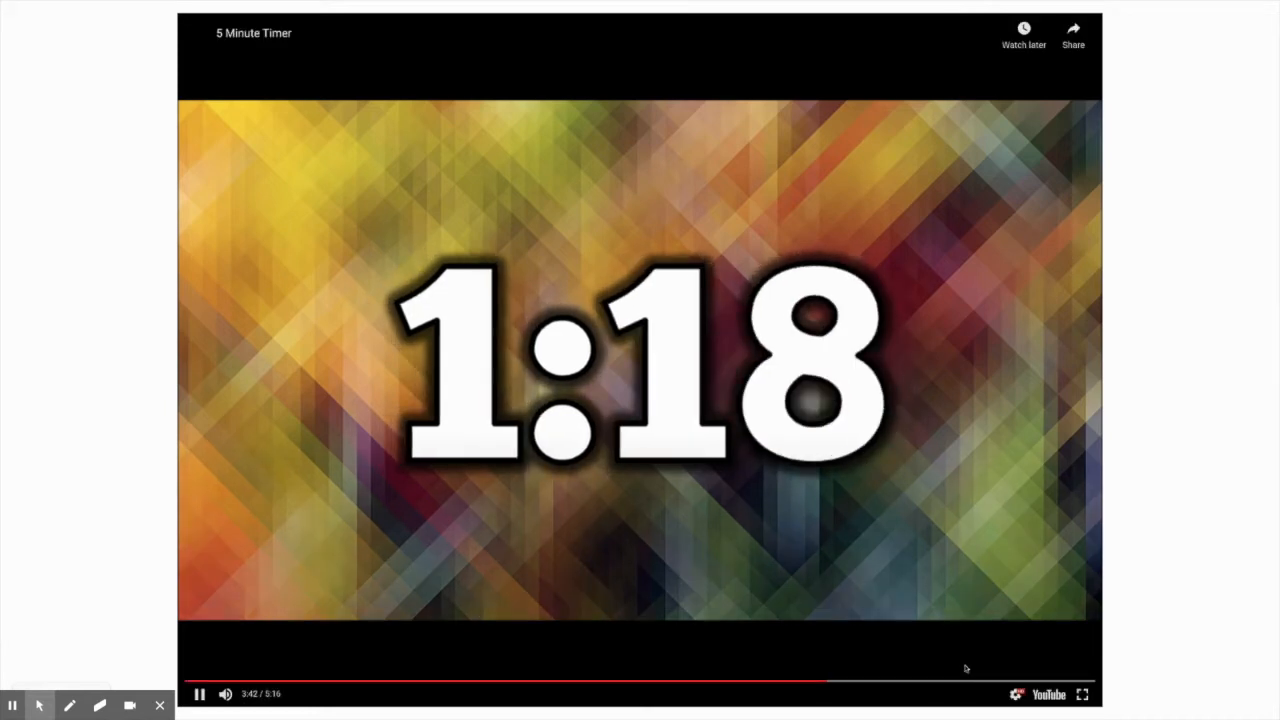
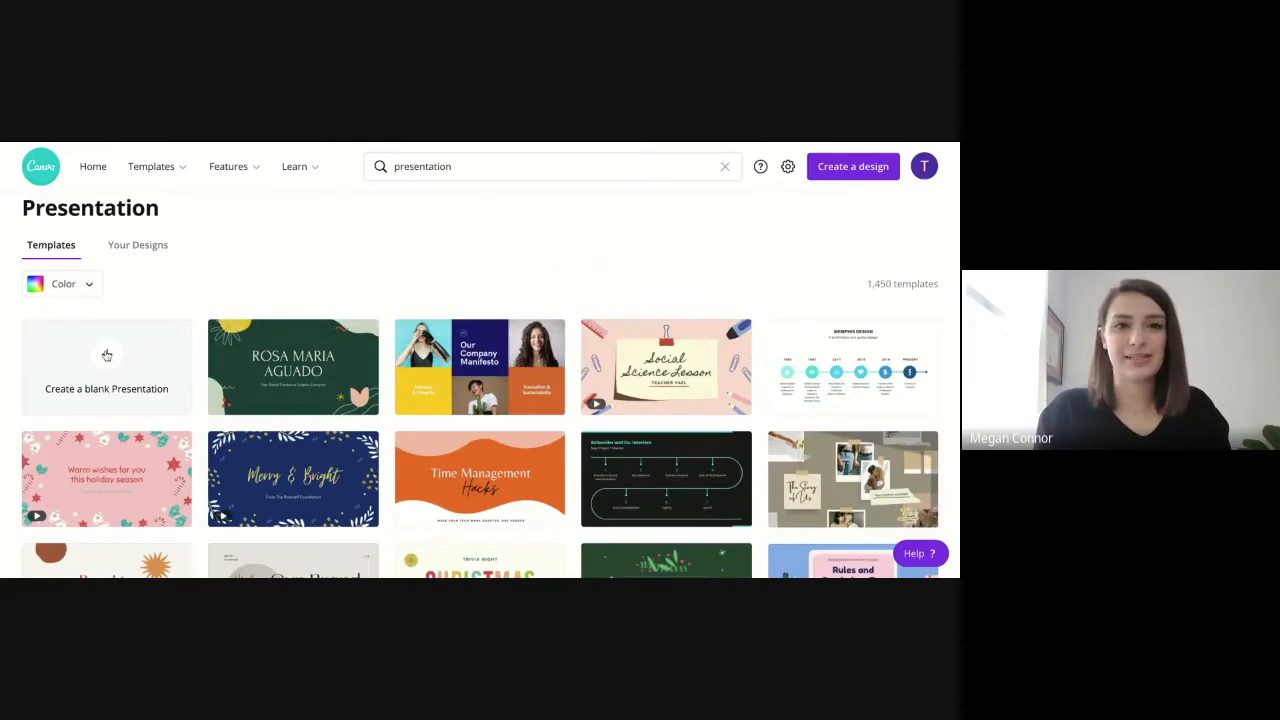
# Create a blank 16:9 presentation in Canva and browse the suggested templates
pyautogui.click(107, 360)
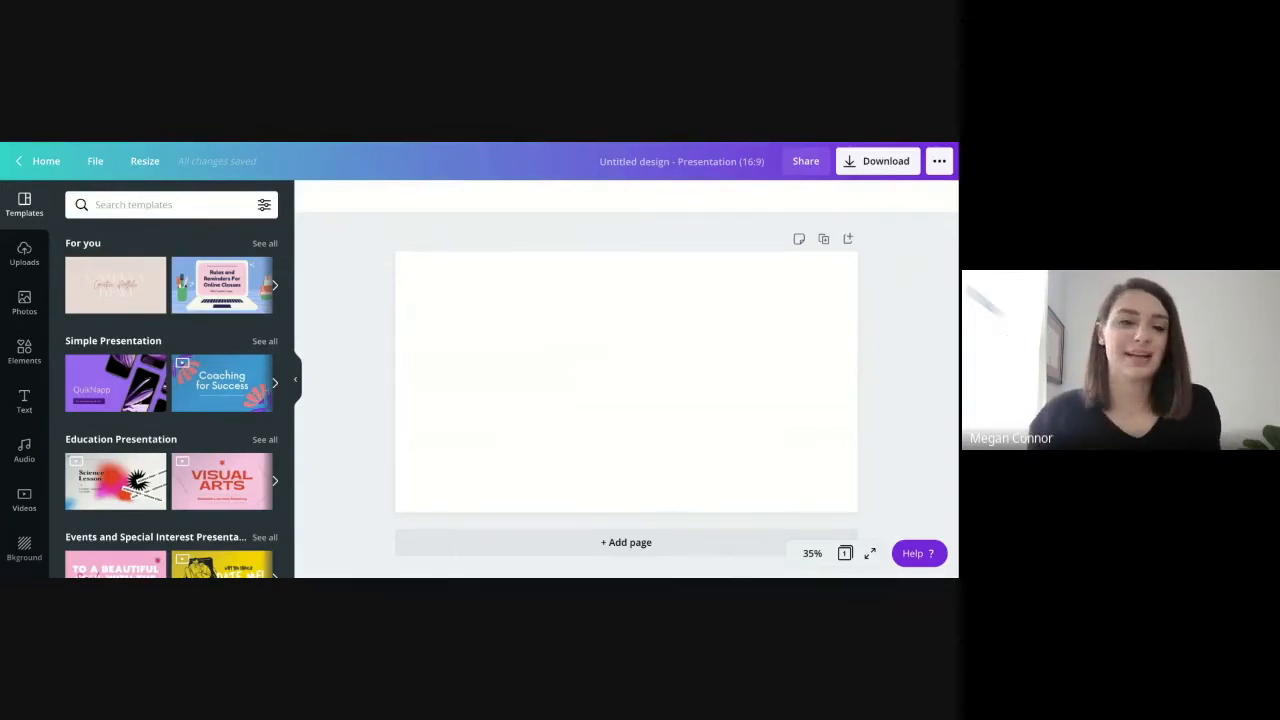
pyautogui.scroll(-3, 182, 374)
pyautogui.scroll(-3, 182, 374)
pyautogui.scroll(2, 182, 374)
pyautogui.scroll(2, 182, 374)
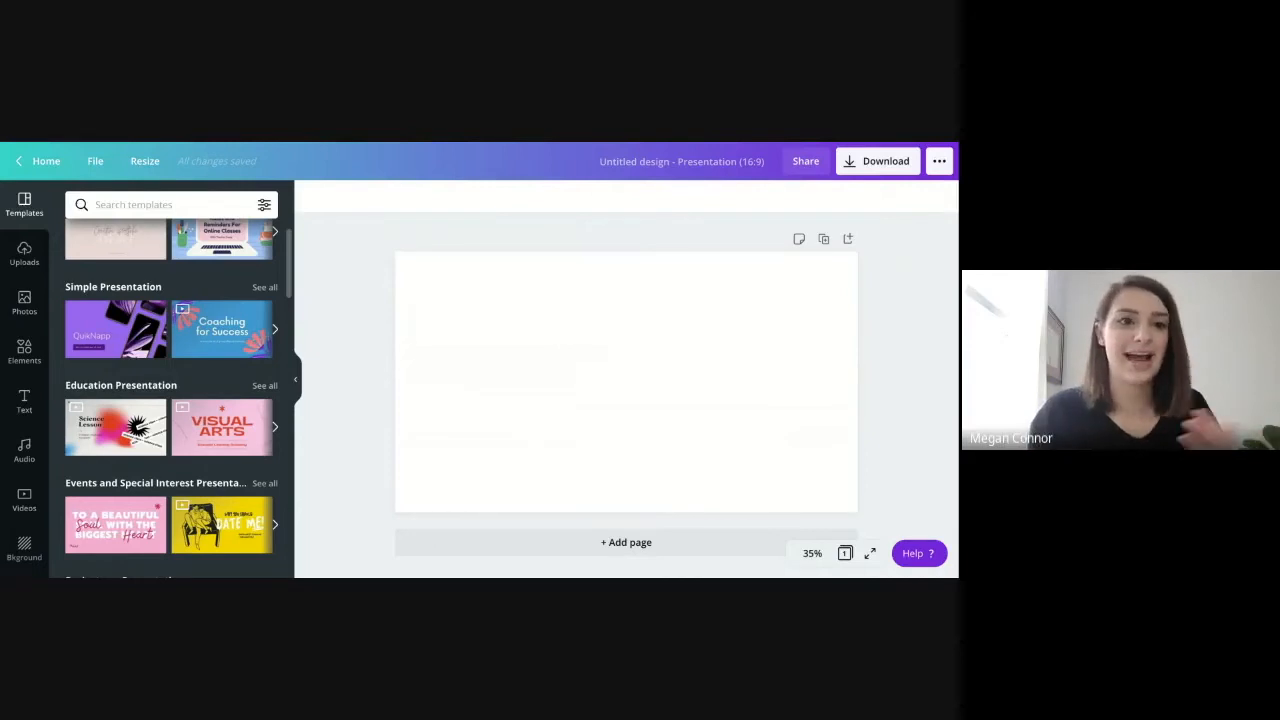
# Search the backgrounds for "gold" and apply the blurred pale gold lights image to the blank page
pyautogui.scroll(2, 250, 378)
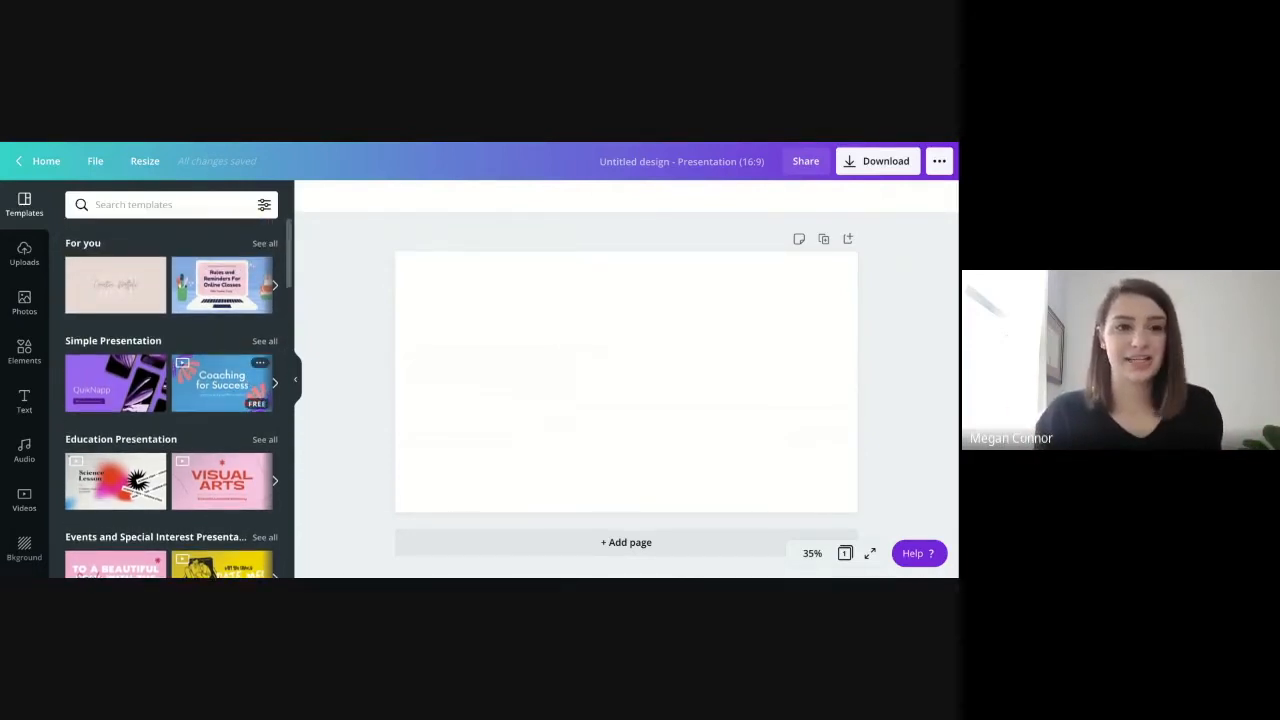
pyautogui.click(295, 380)
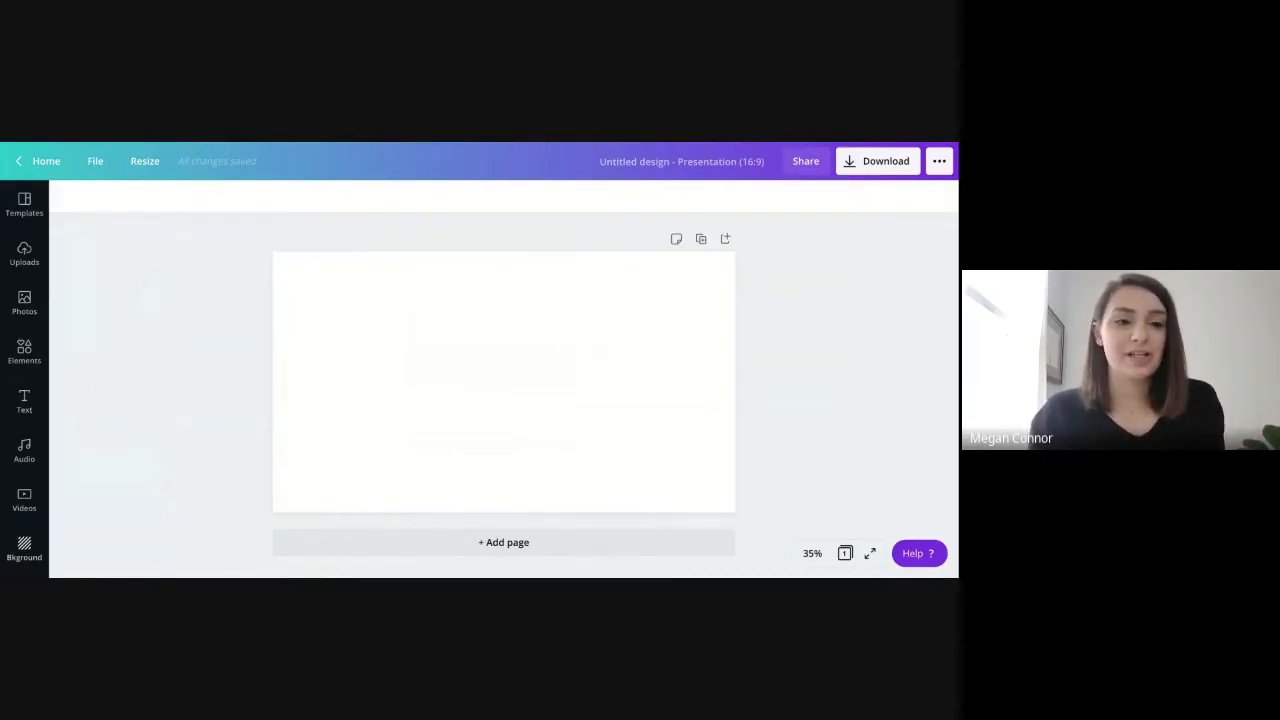
pyautogui.click(24, 549)
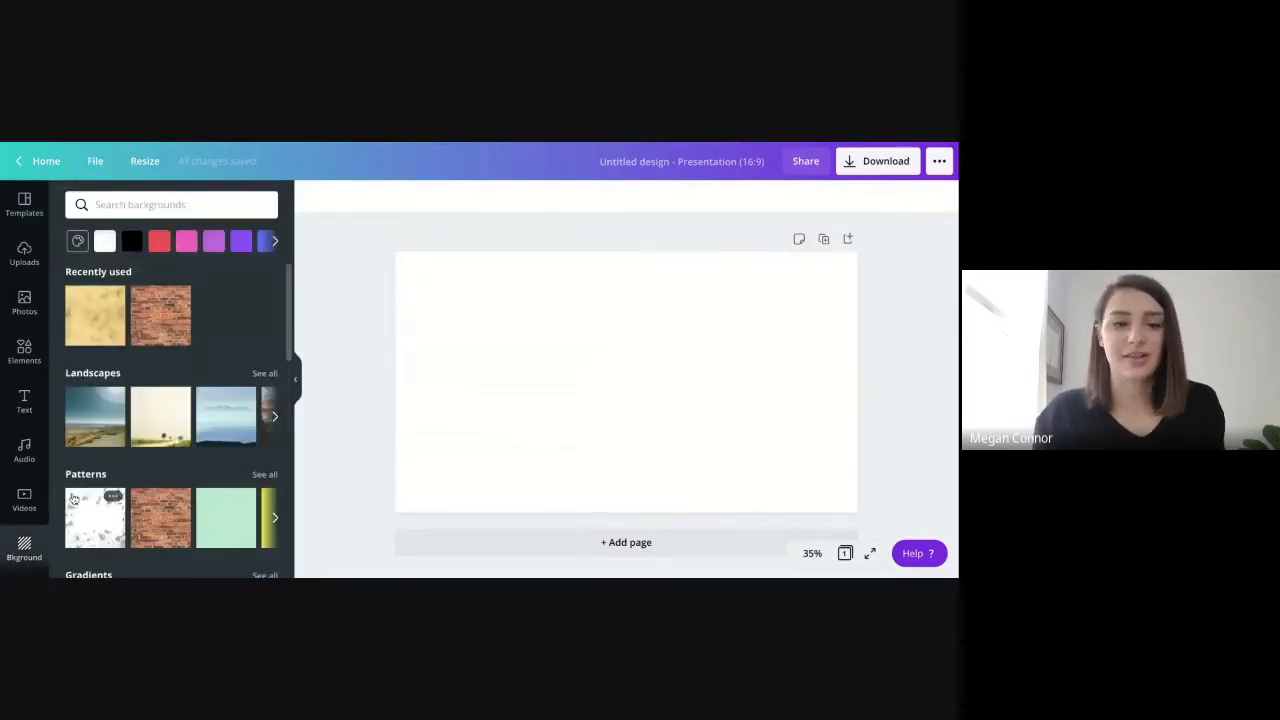
pyautogui.click(116, 206)
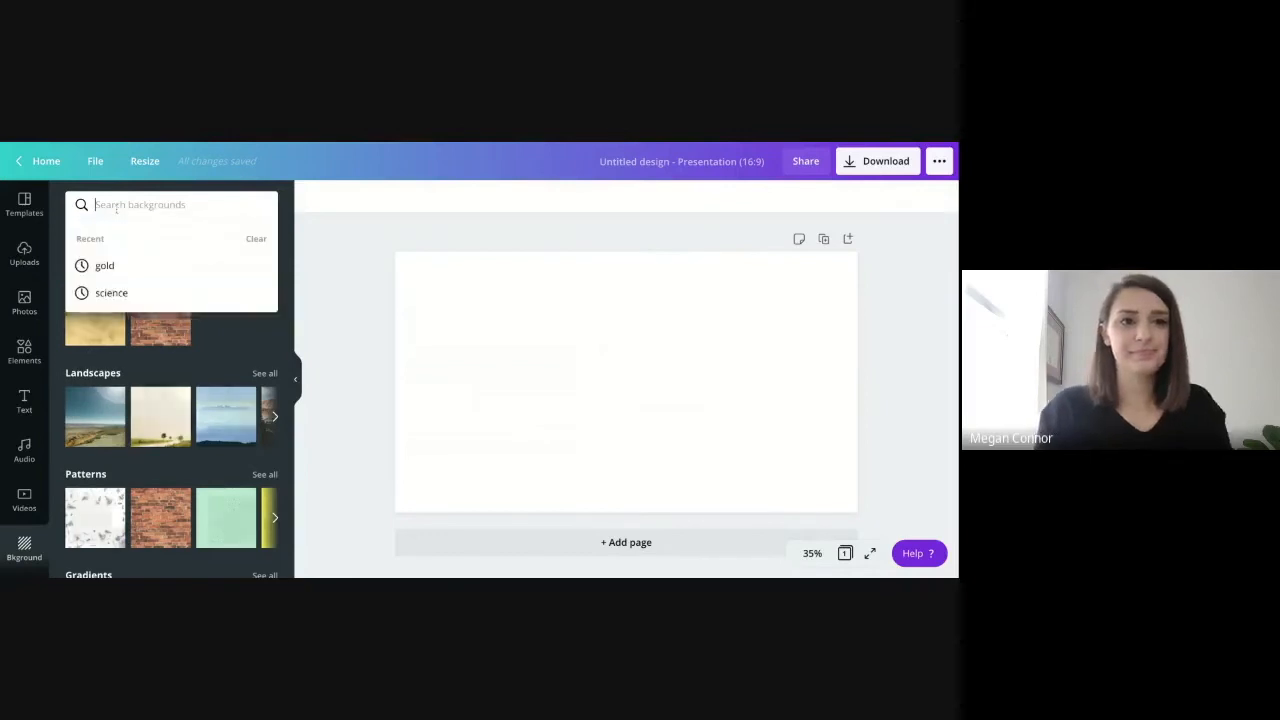
pyautogui.write('gold')
pyautogui.press('Return')
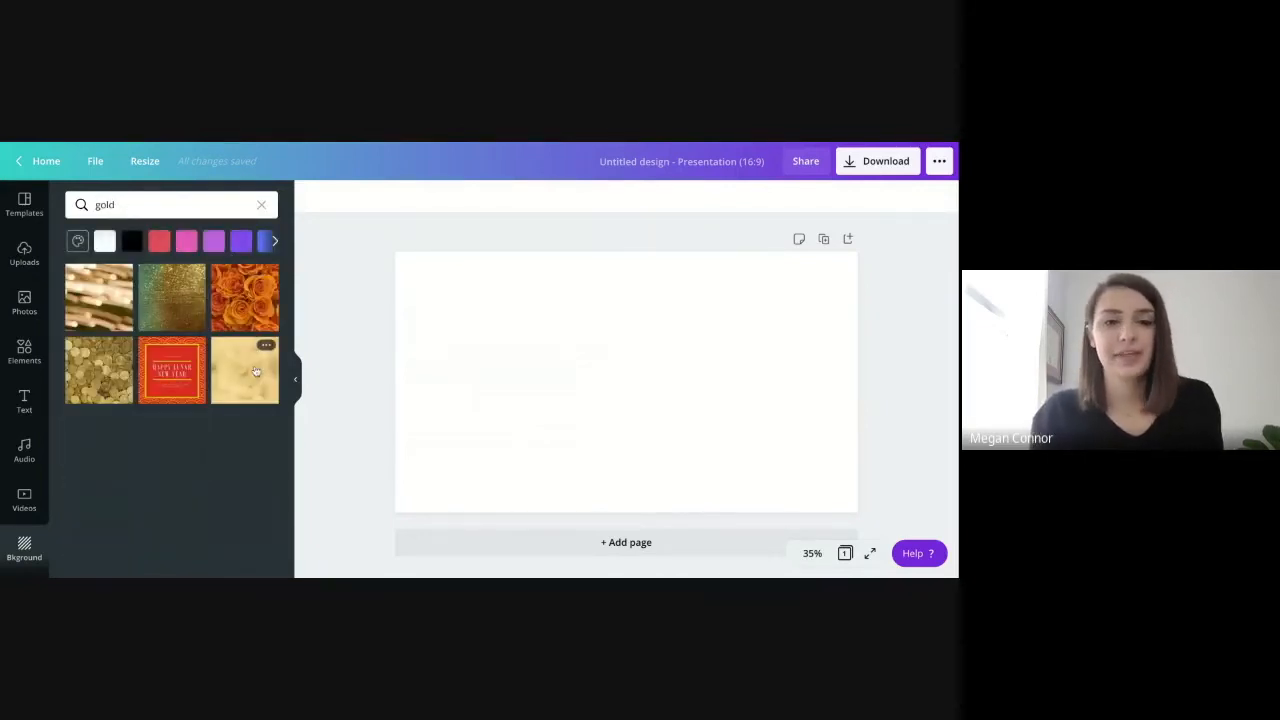
pyautogui.click(256, 371)
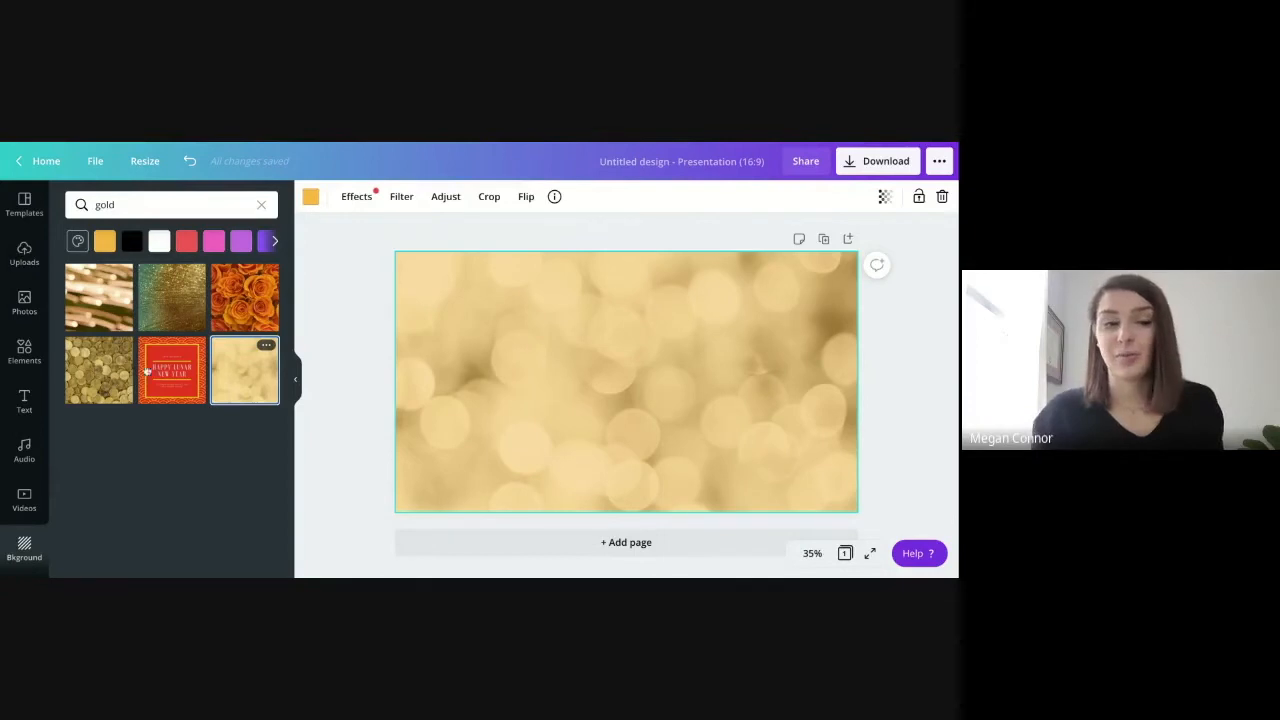
# Search the photos for "gold sparkle" and place the deep gold glitter photo on the page
pyautogui.click(24, 303)
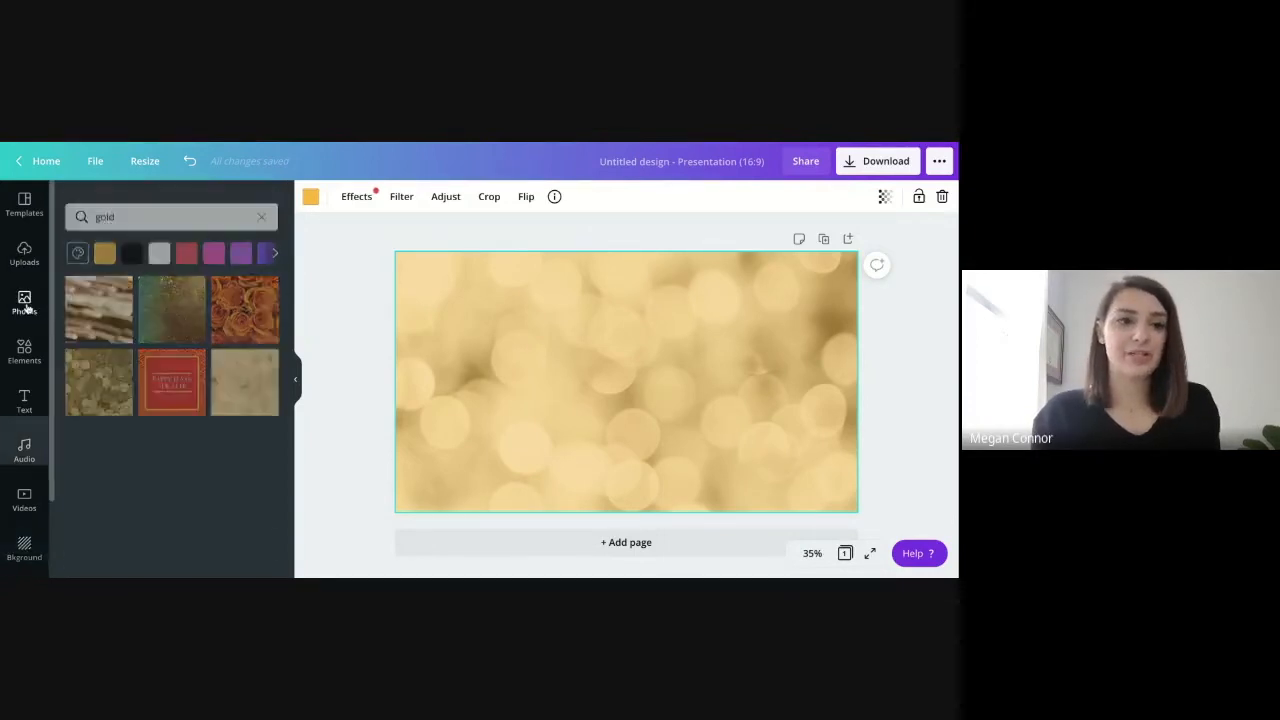
pyautogui.click(130, 204)
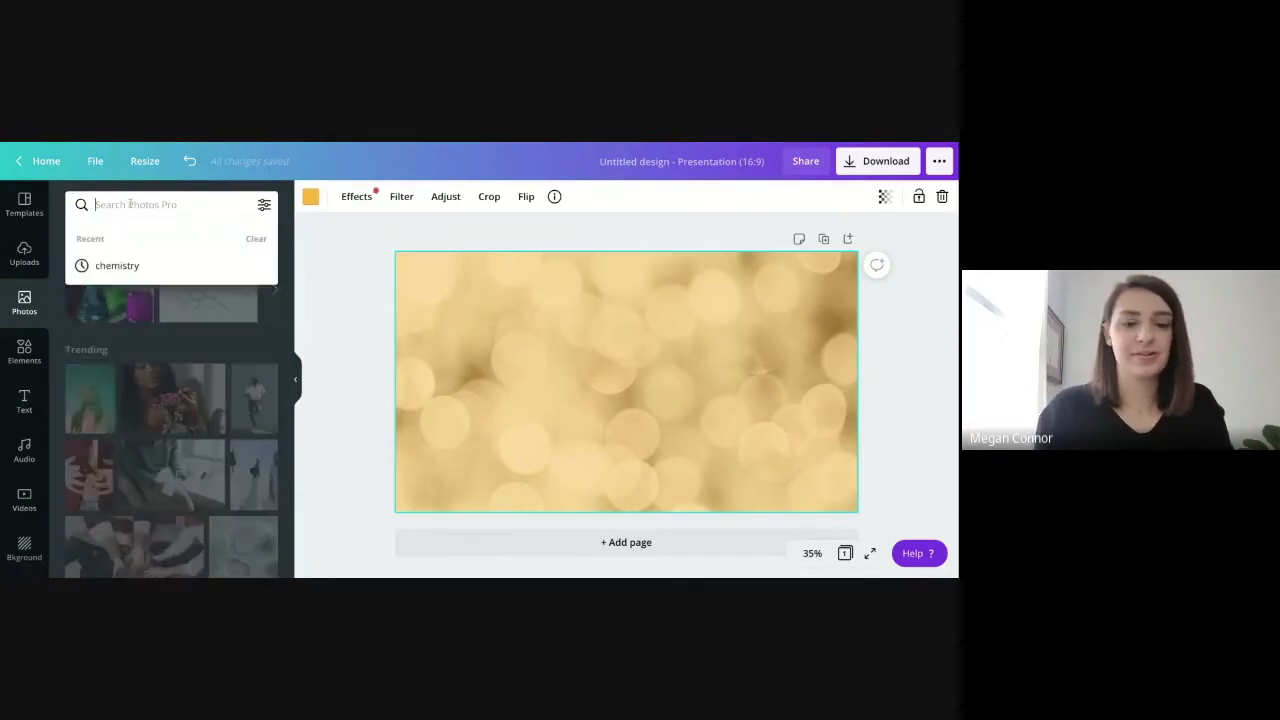
pyautogui.write('go')
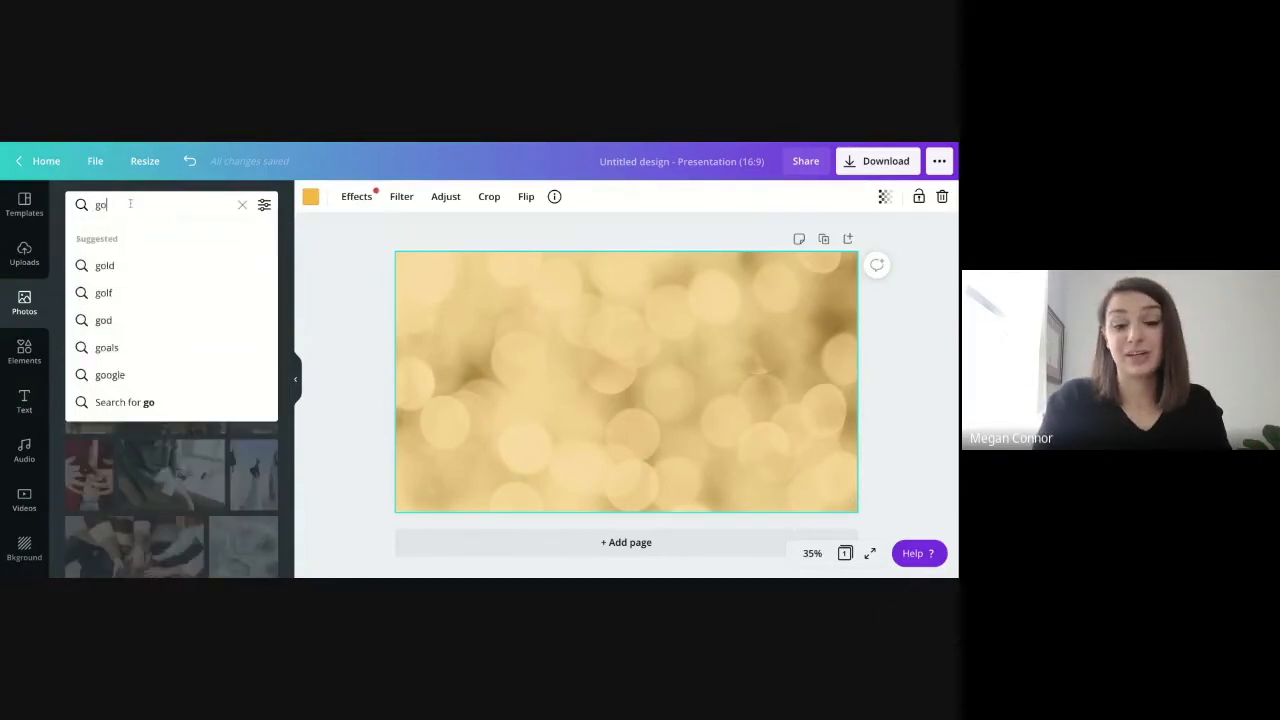
pyautogui.write('ld sparkle')
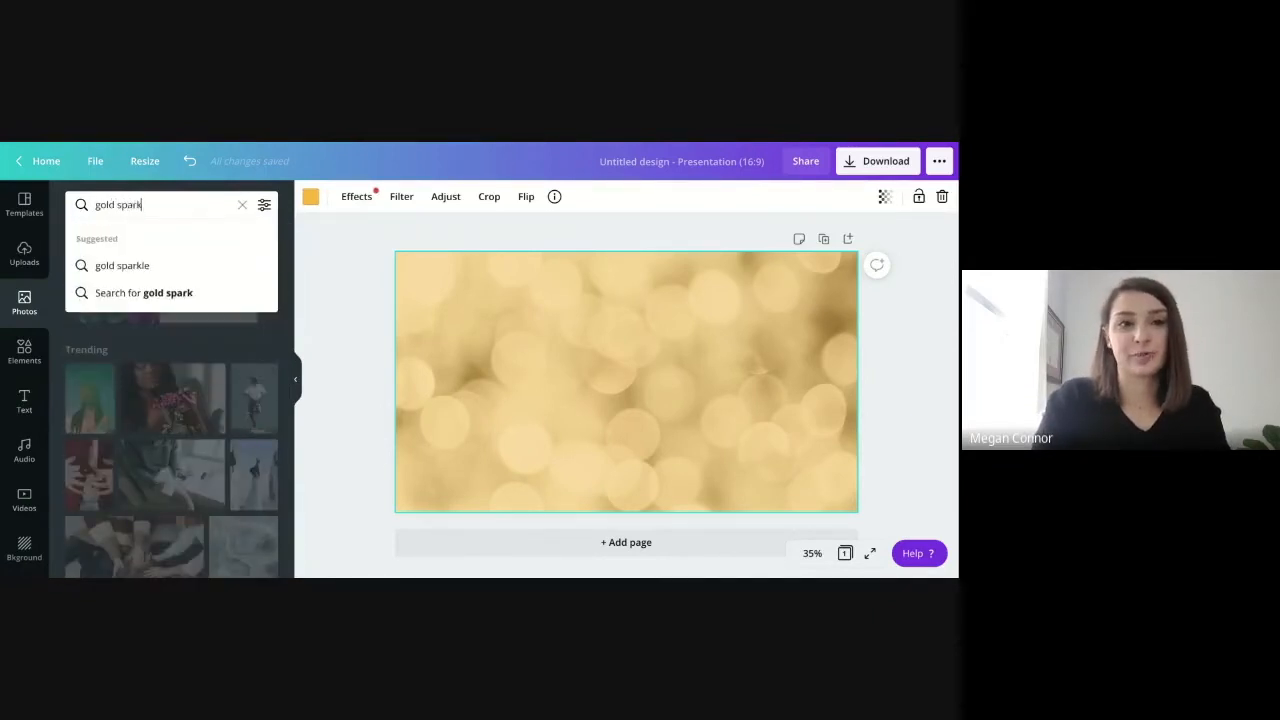
pyautogui.press('Return')
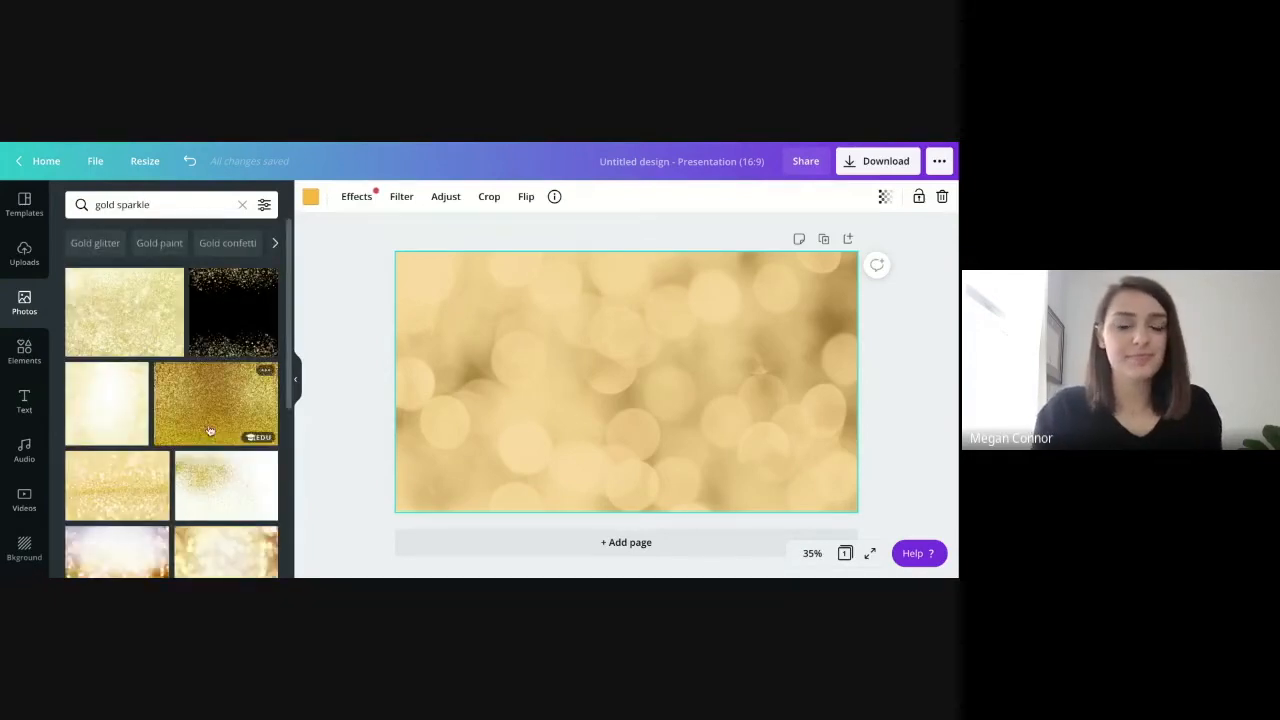
pyautogui.scroll(-3, 209, 430)
pyautogui.scroll(3, 209, 430)
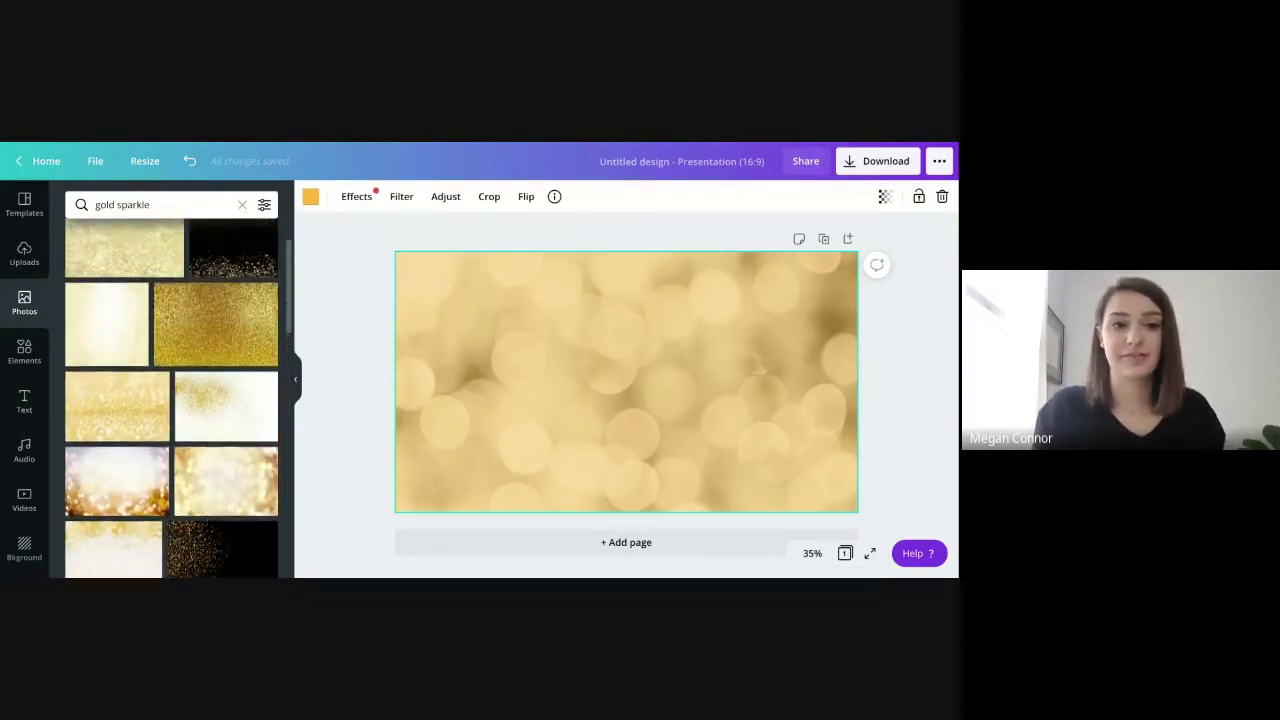
pyautogui.click(208, 390)
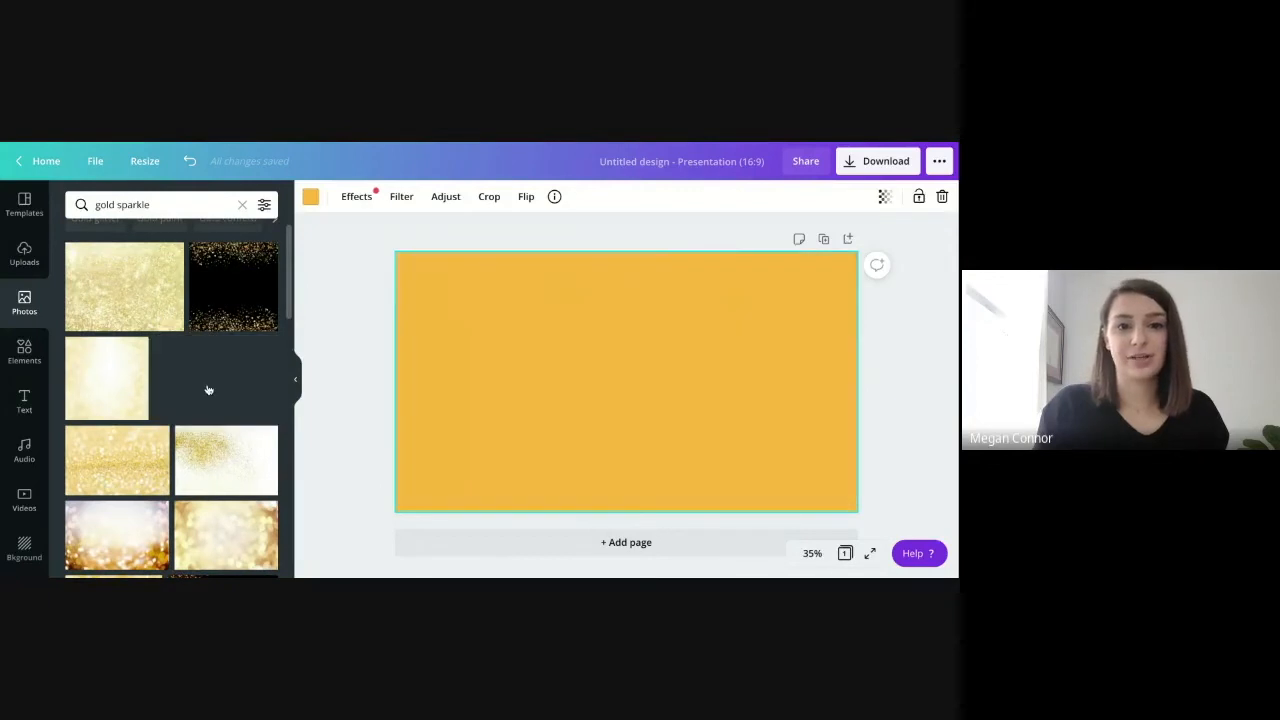
pyautogui.moveTo(518, 325); pyautogui.dragTo(558, 295)
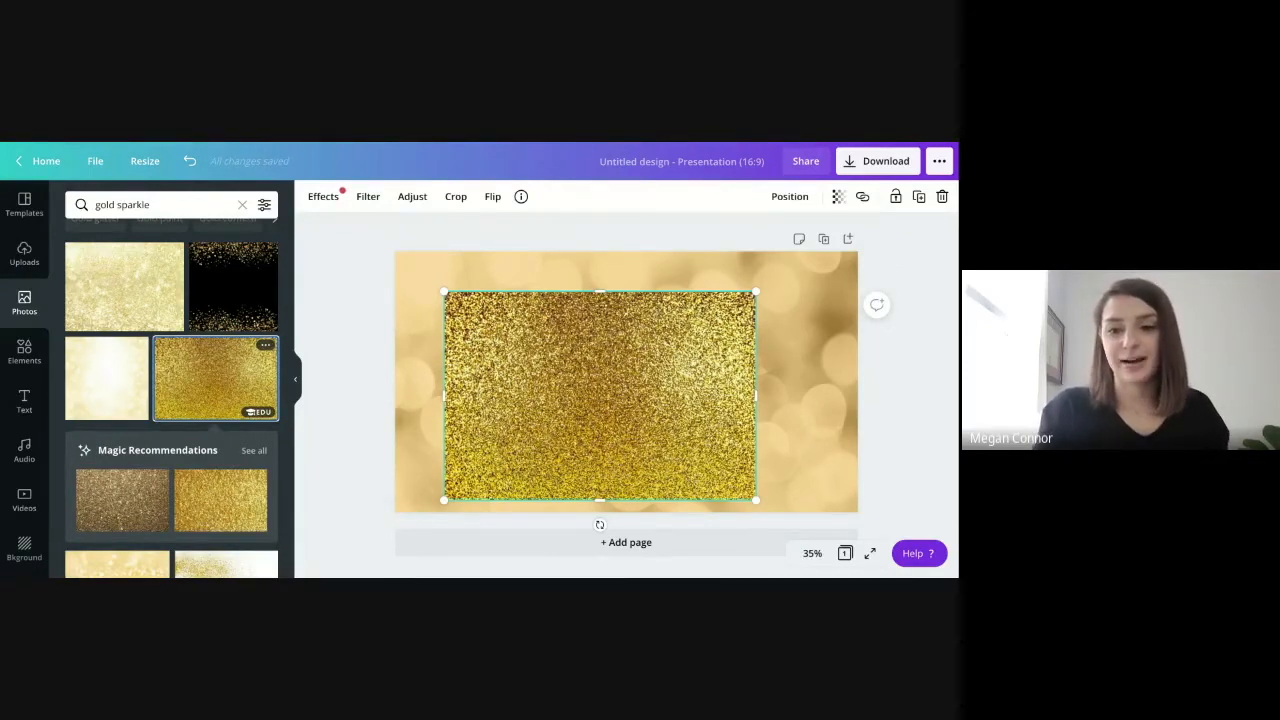
# Delete the loose glitter photo and set the same photo as the full-page background
pyautogui.press('Delete')
pyautogui.moveTo(222, 380); pyautogui.dragTo(410, 380)
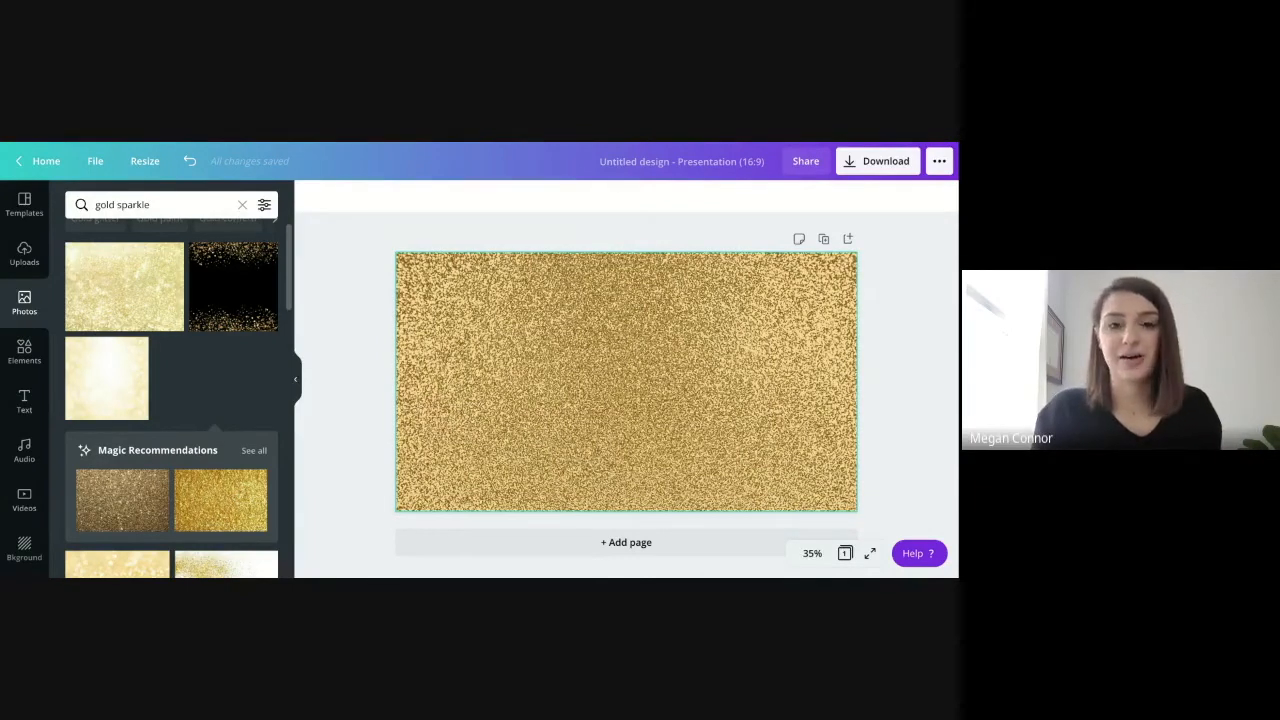
pyautogui.moveTo(410, 380); pyautogui.dragTo(430, 396)
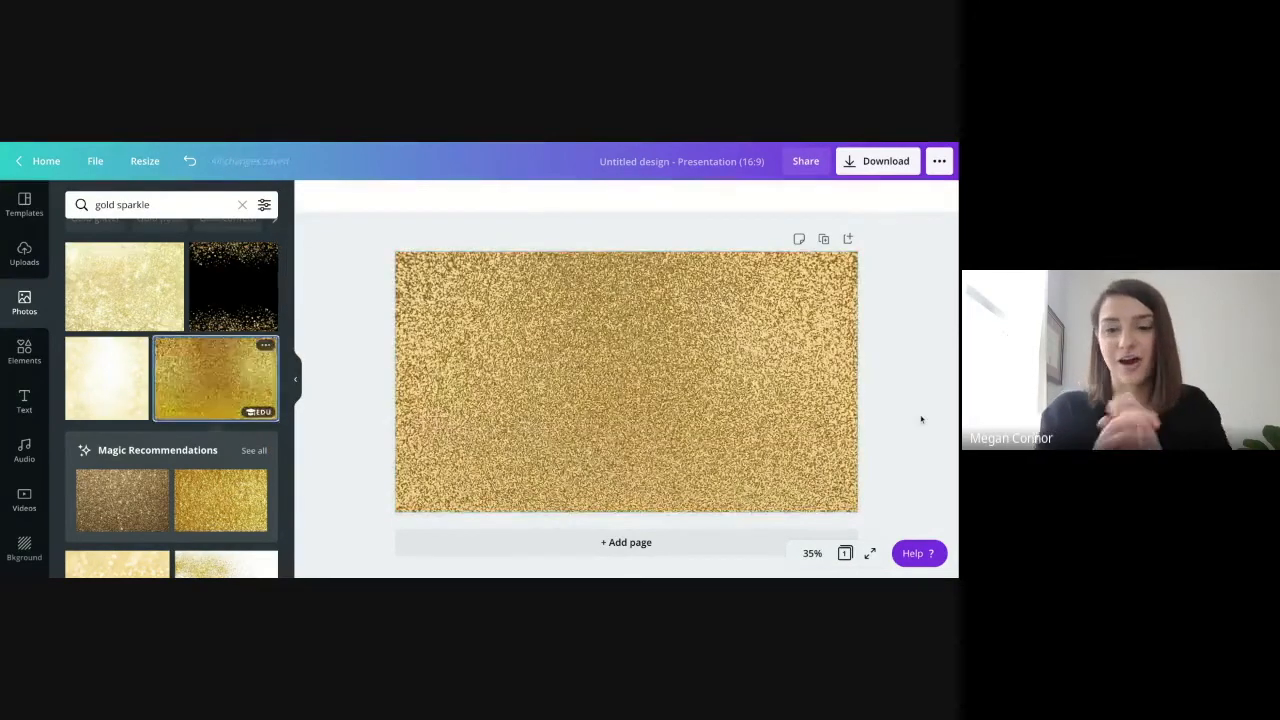
# Add a square shape from the elements and place it slightly left of the page centre
pyautogui.click(295, 378)
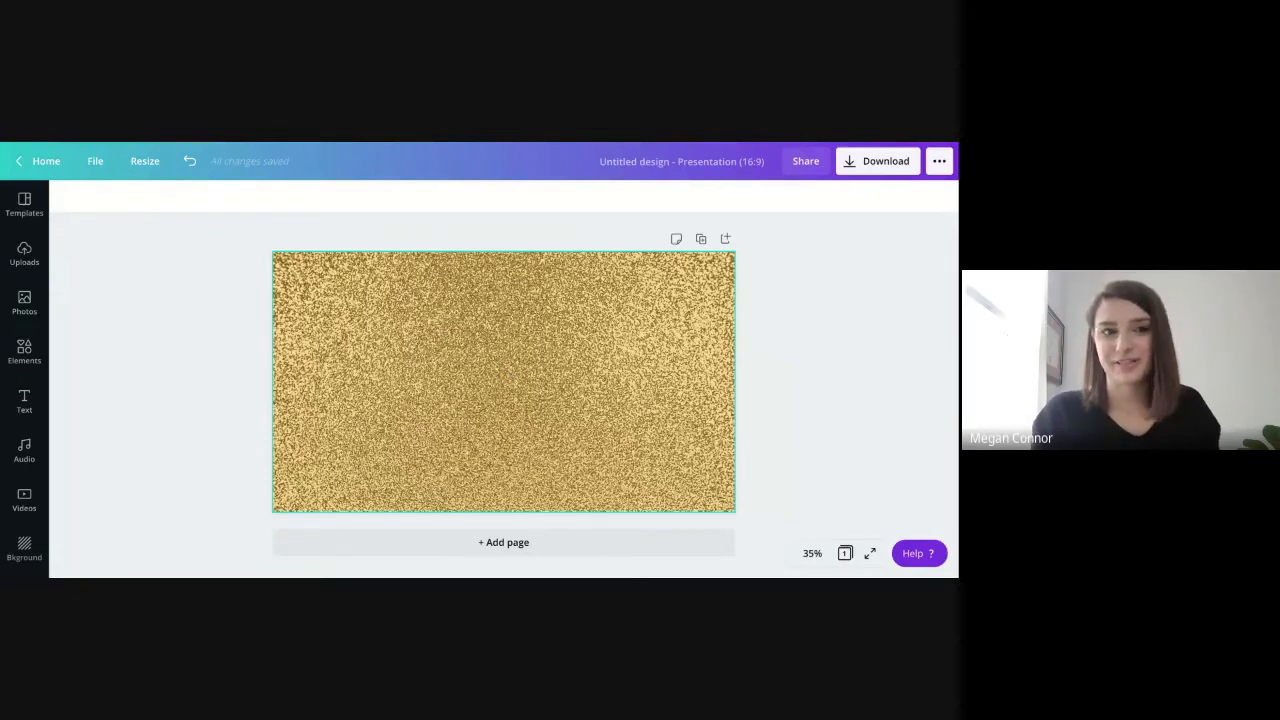
pyautogui.click(24, 350)
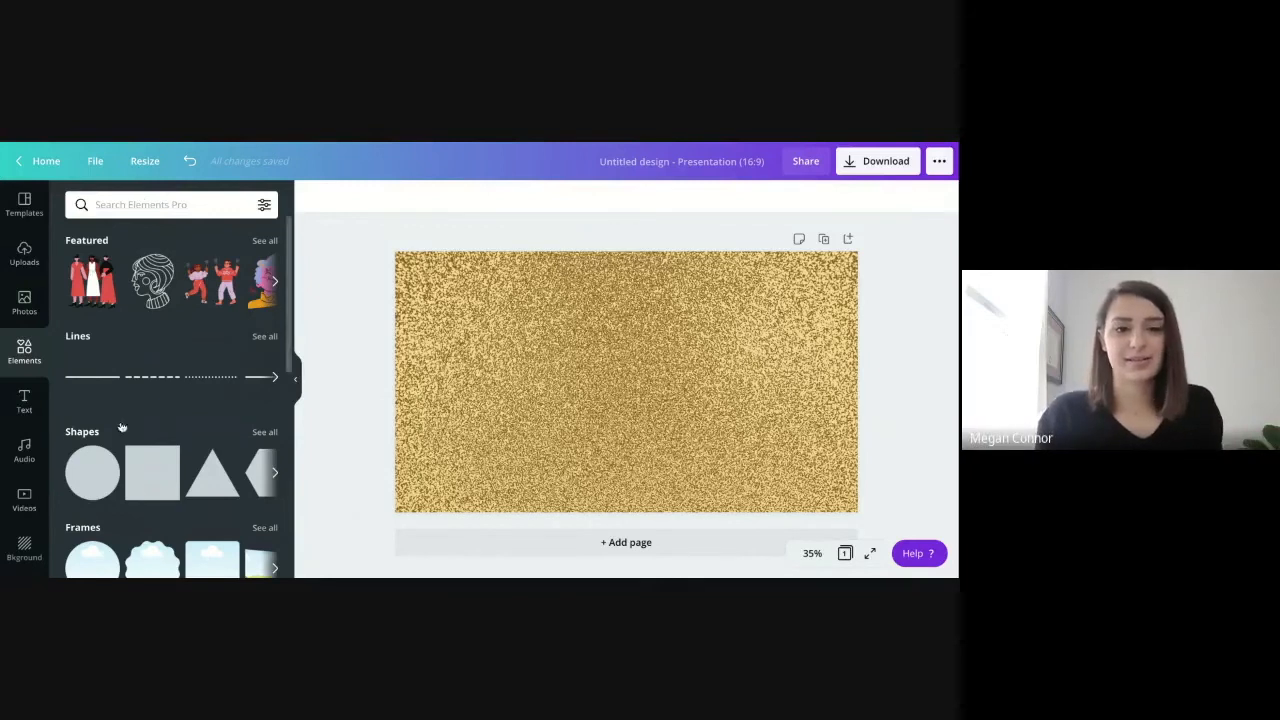
pyautogui.scroll(-1, 197, 409)
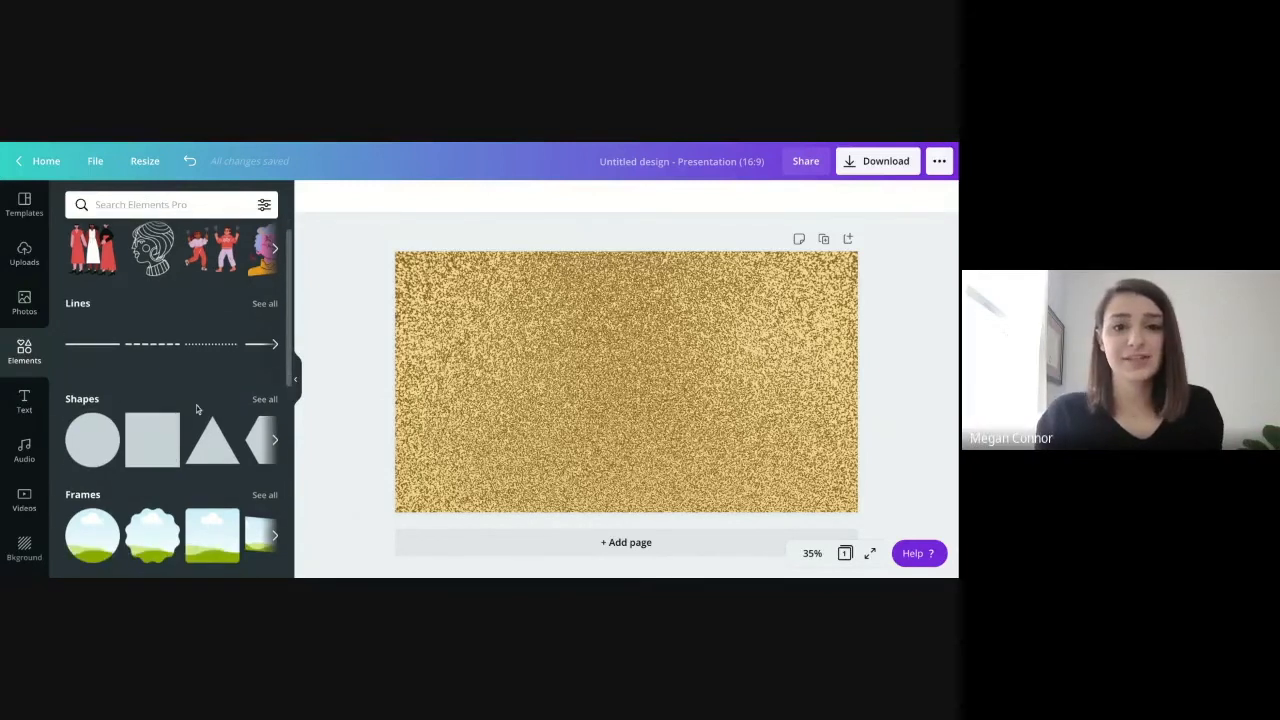
pyautogui.click(153, 440)
pyautogui.moveTo(662, 380); pyautogui.dragTo(597, 380)
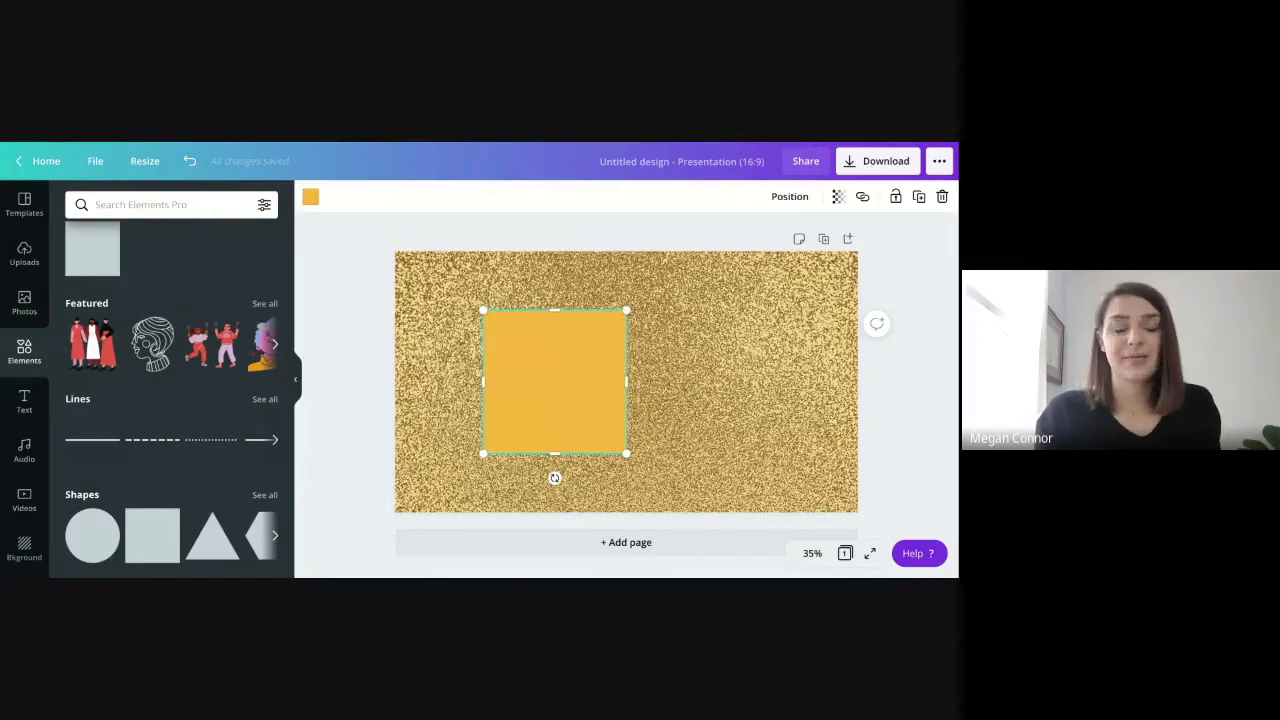
pyautogui.scroll(1, 214, 348)
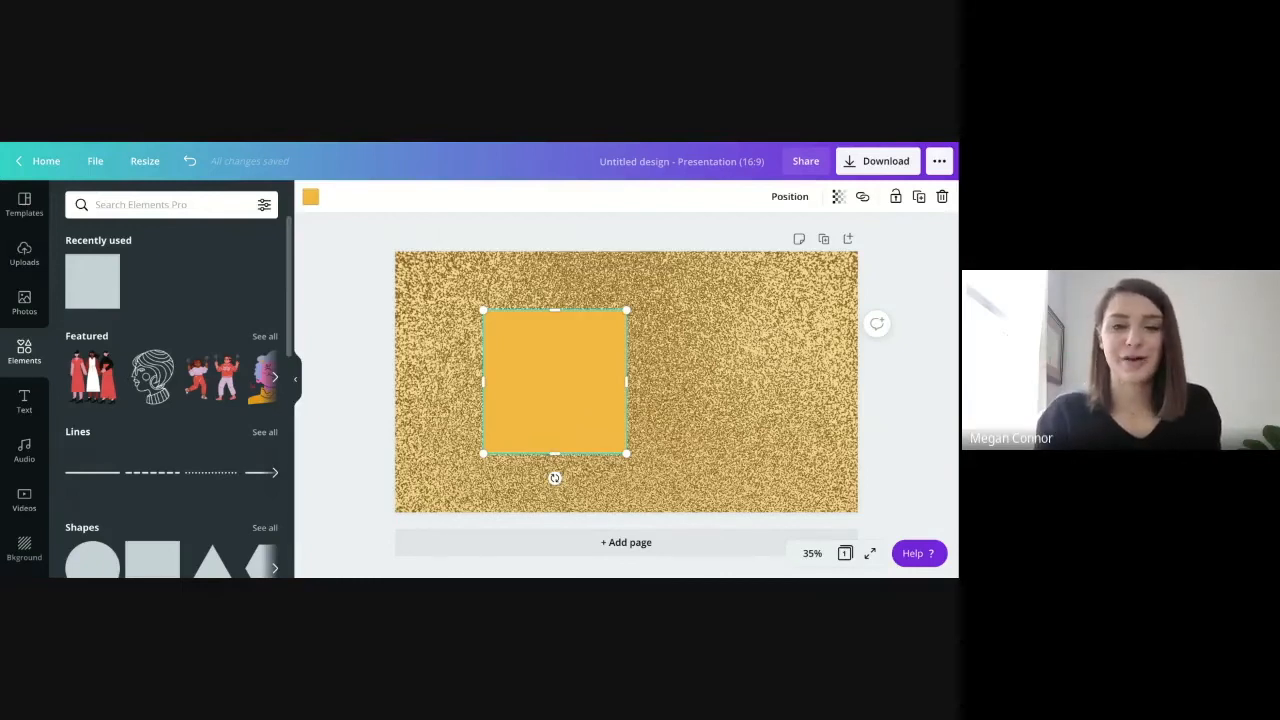
# Change the square's fill colour to white from the default colours
pyautogui.click(311, 198)
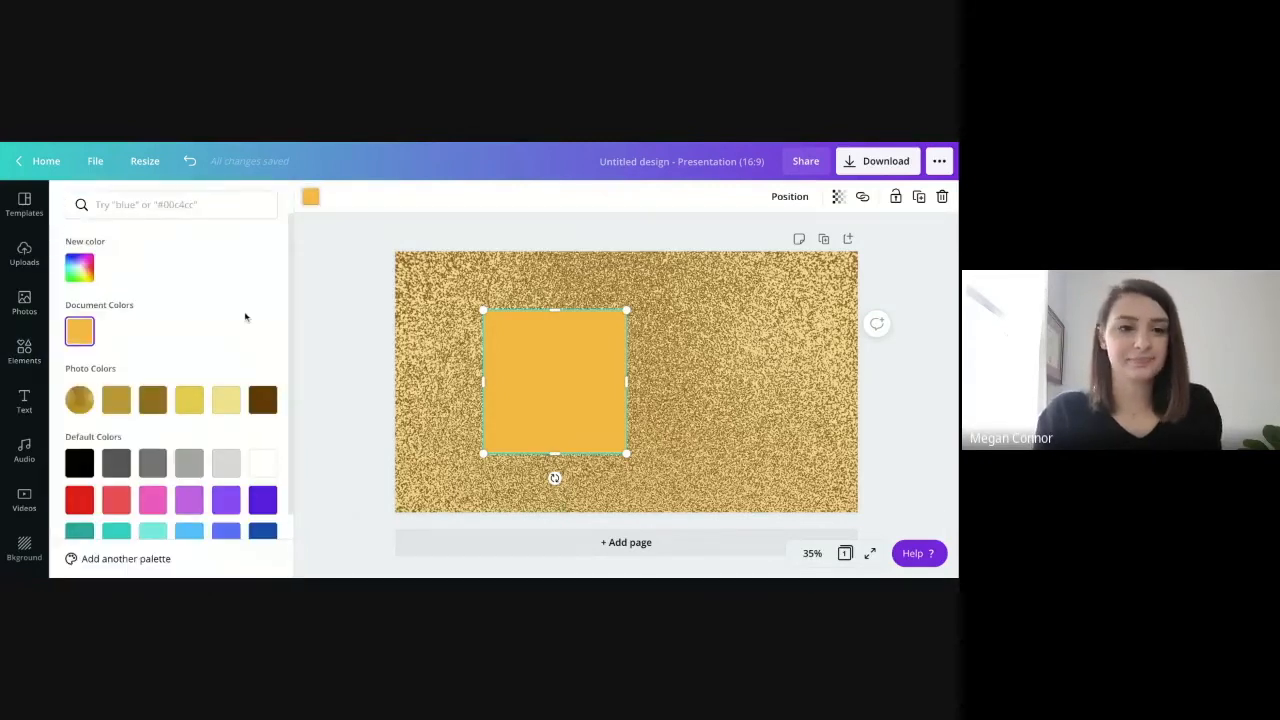
pyautogui.scroll(-1, 246, 314)
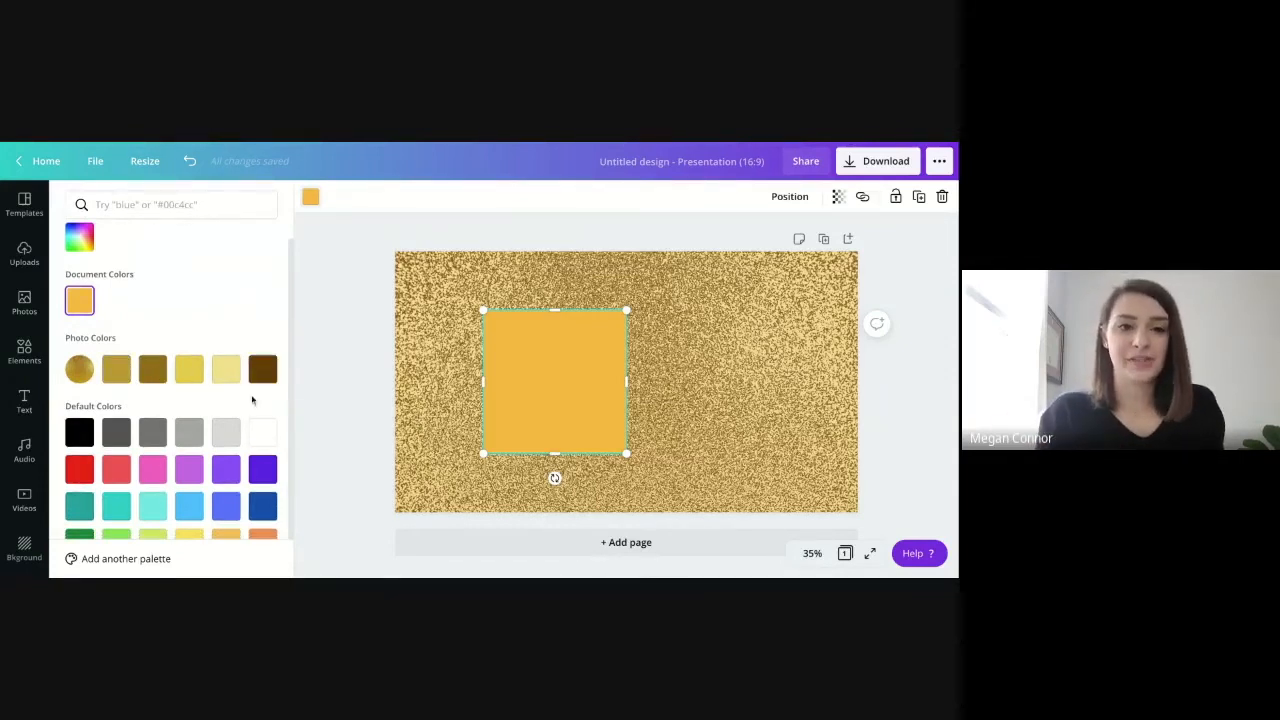
pyautogui.click(264, 431)
# Align the white square with the page's left margin, widen it to about 1,704 to reach the right margin, and stretch it down to the bottom margin
pyautogui.moveTo(594, 411); pyautogui.dragTo(564, 407)
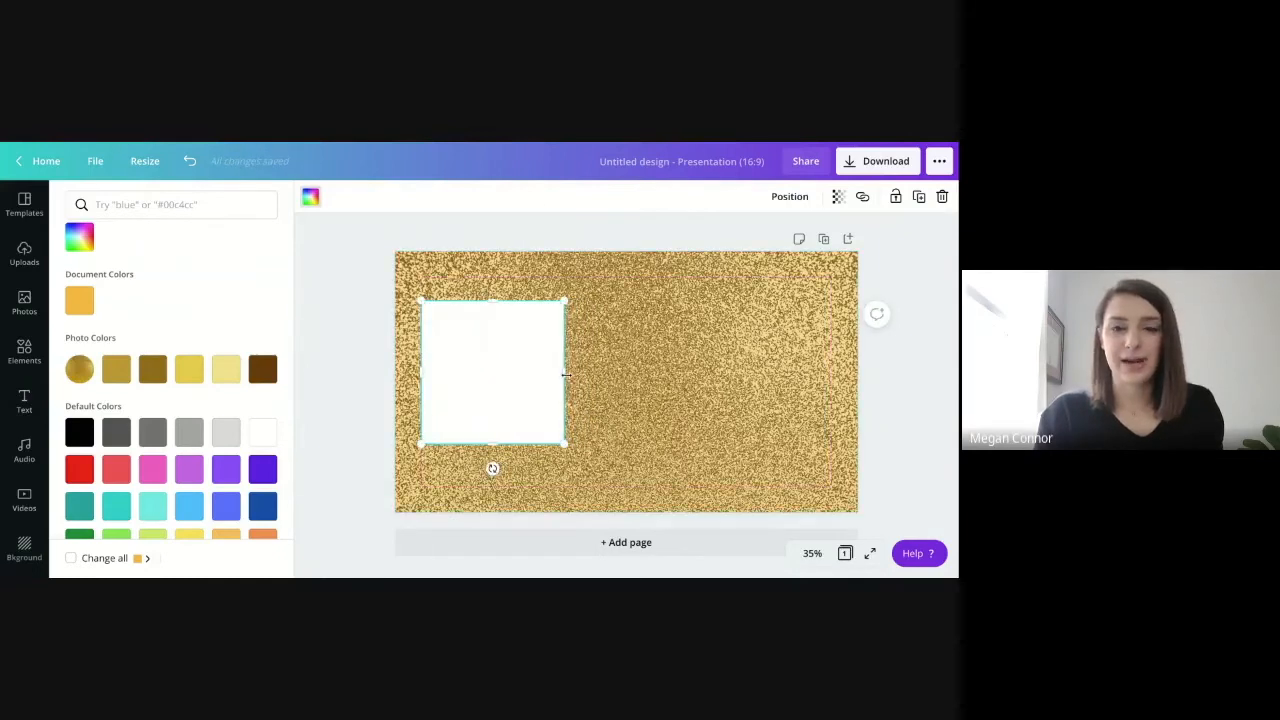
pyautogui.moveTo(566, 375); pyautogui.dragTo(830, 375)
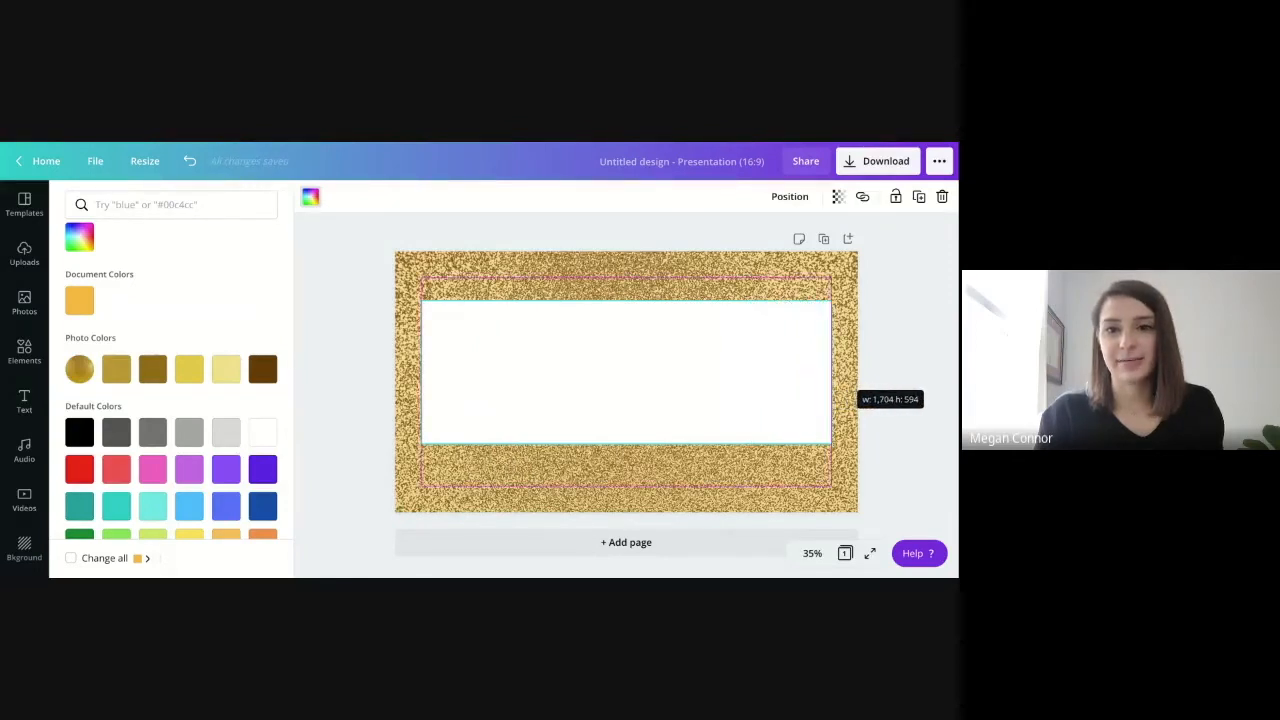
pyautogui.moveTo(749, 360); pyautogui.dragTo(746, 361)
pyautogui.moveTo(625, 450); pyautogui.dragTo(626, 486)
pyautogui.click(332, 396)
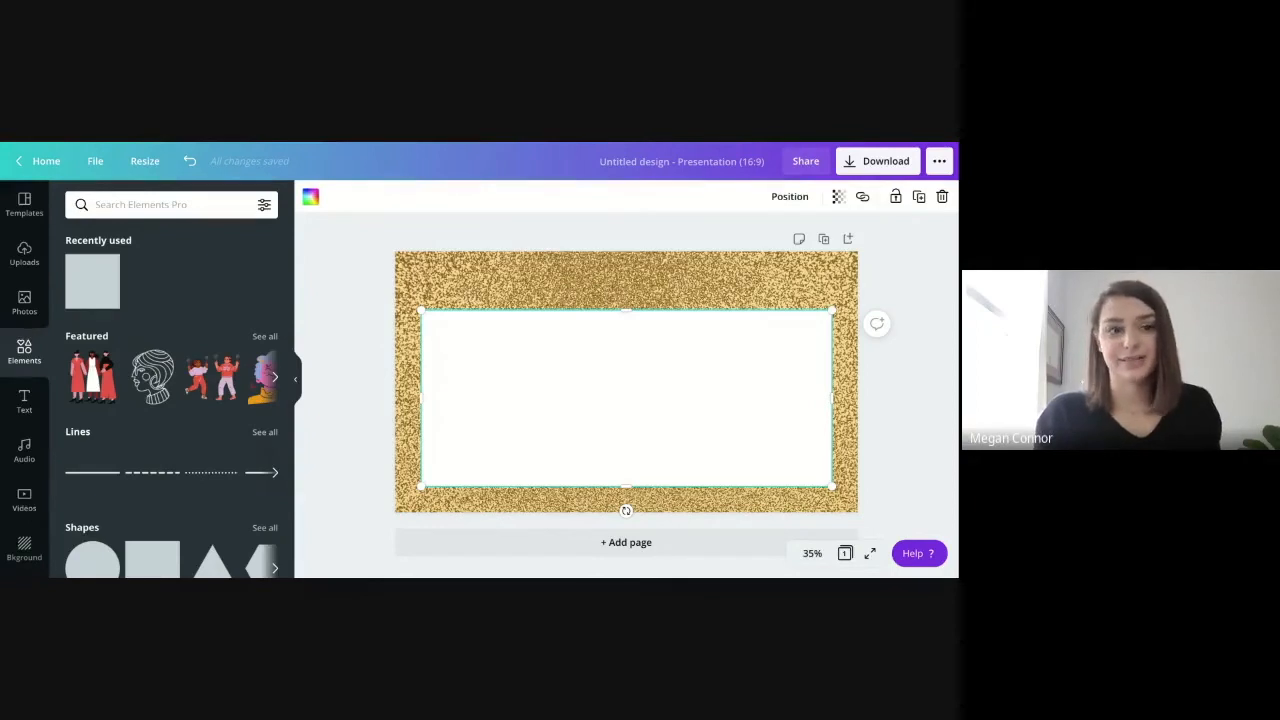
# Browse the text styles and lower the white rectangle's upper edge slightly to widen the gold band above it
pyautogui.click(296, 379)
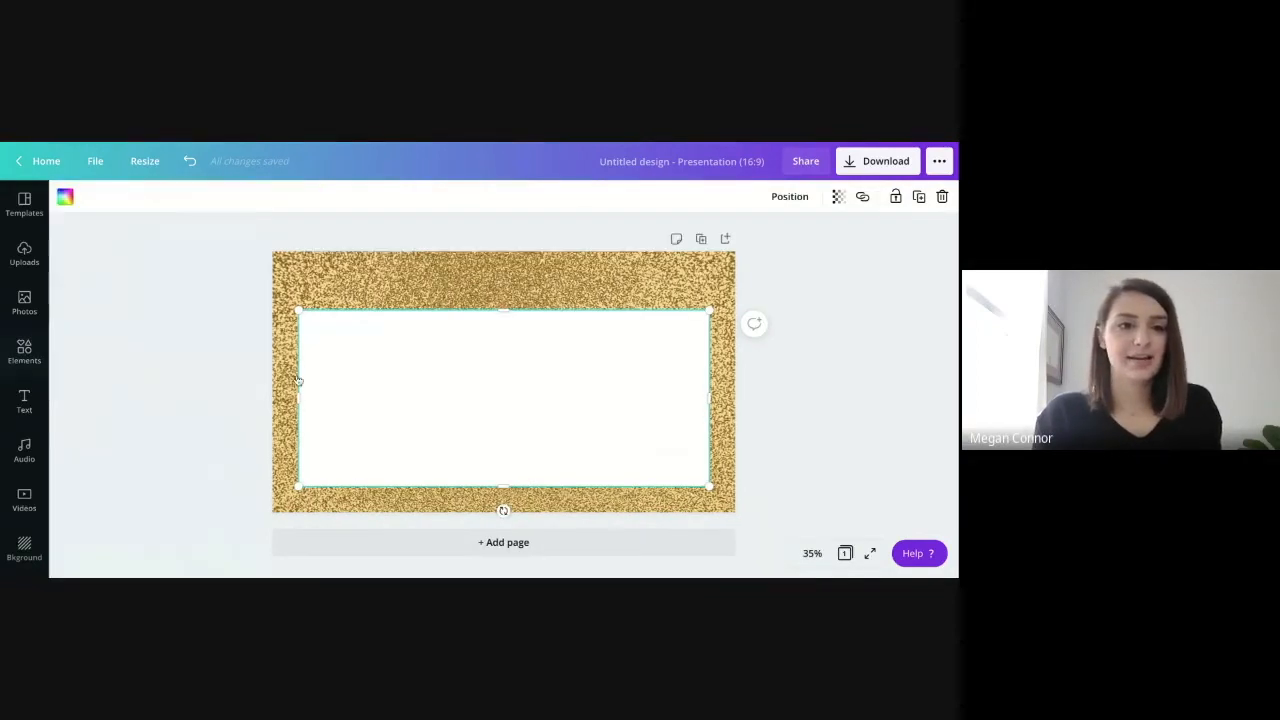
pyautogui.click(24, 401)
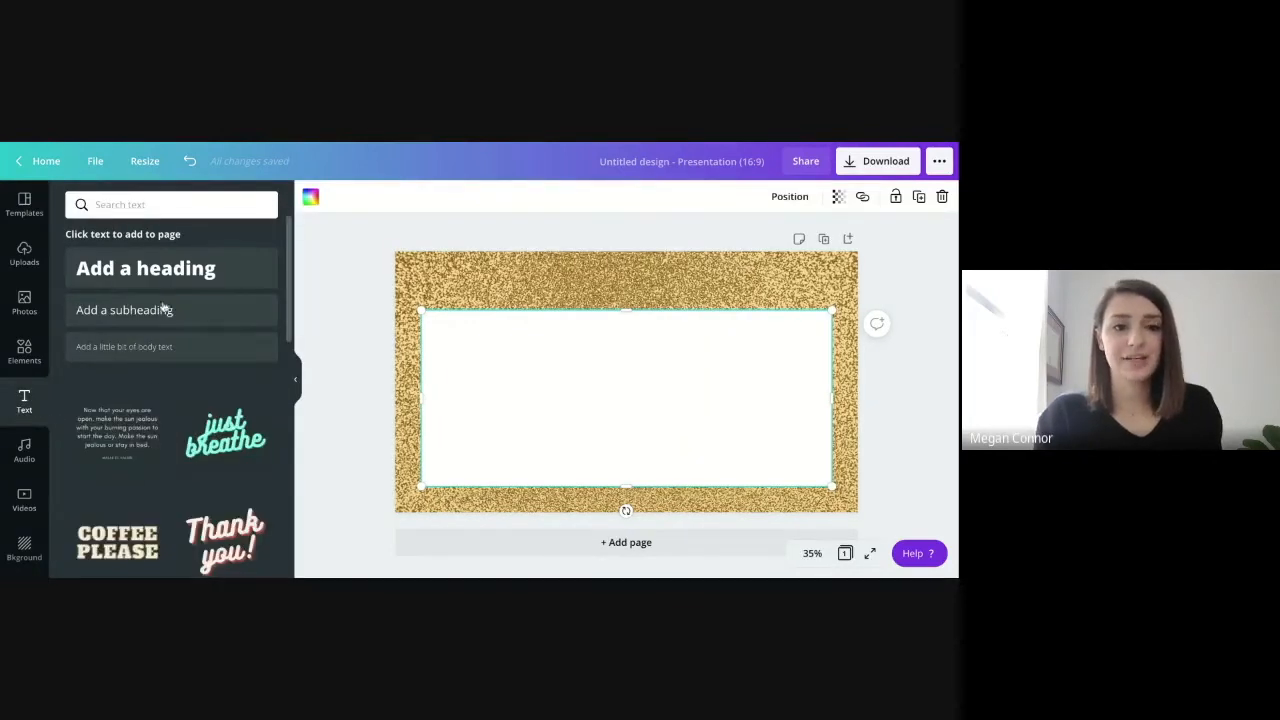
pyautogui.scroll(-2, 190, 330)
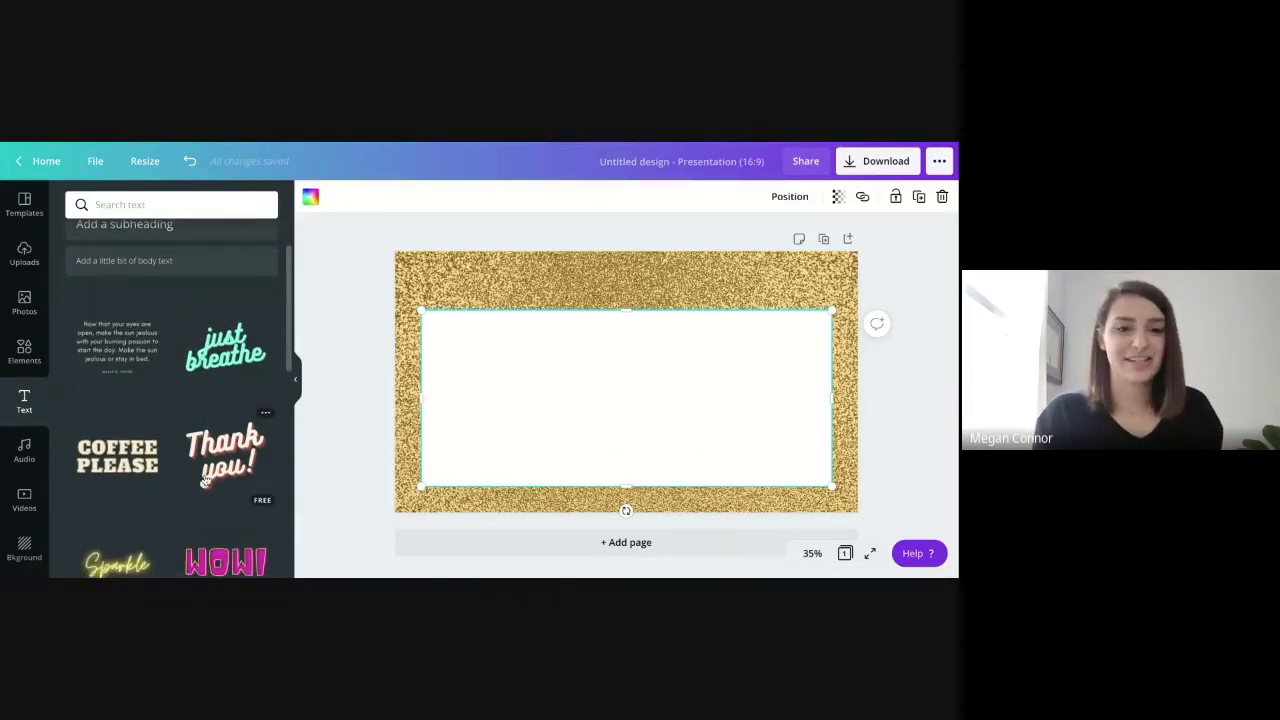
pyautogui.scroll(2, 205, 480)
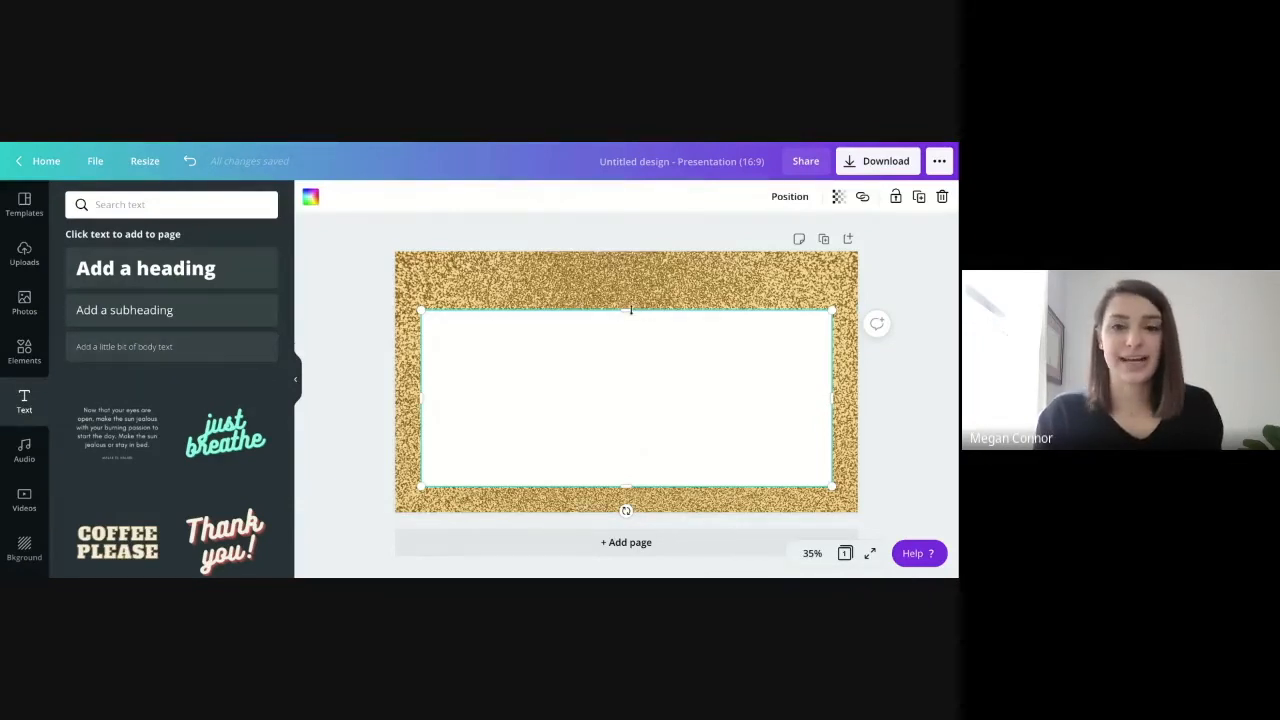
pyautogui.moveTo(631, 311); pyautogui.dragTo(631, 318)
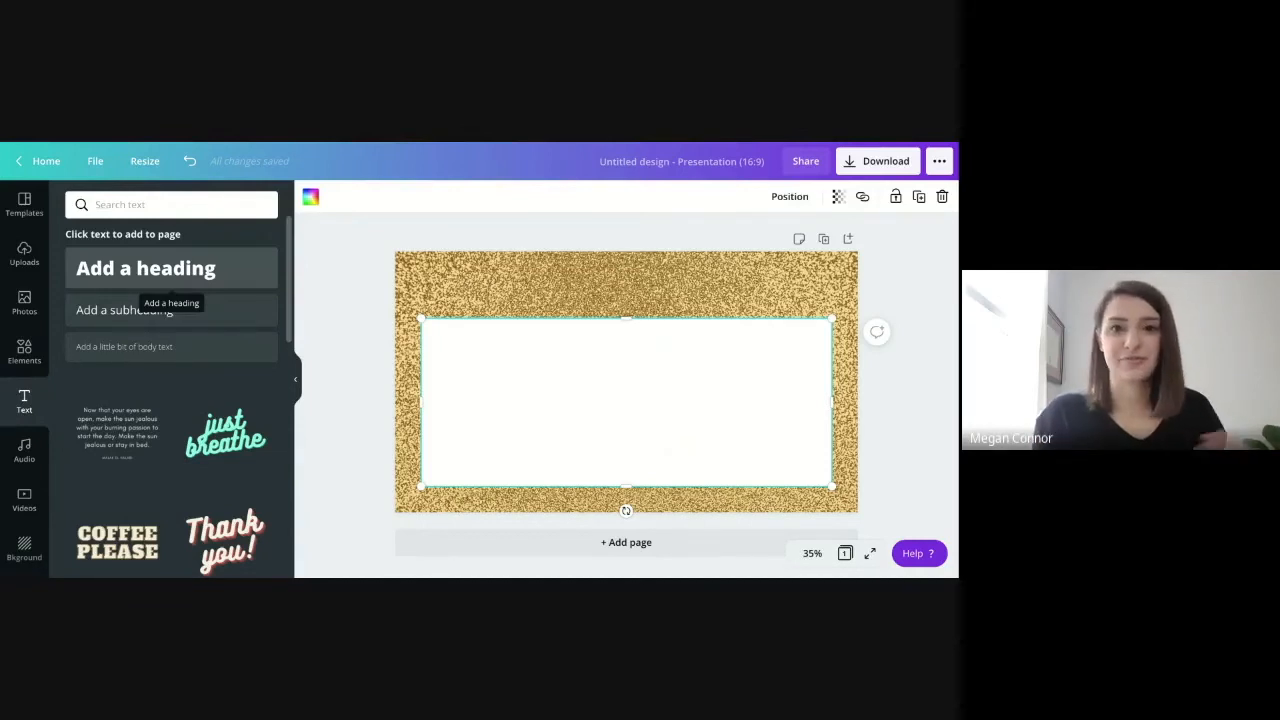
# Add a heading to the slide and replace its placeholder text with "The Great Gatsby: Chapter 1"
pyautogui.click(165, 280)
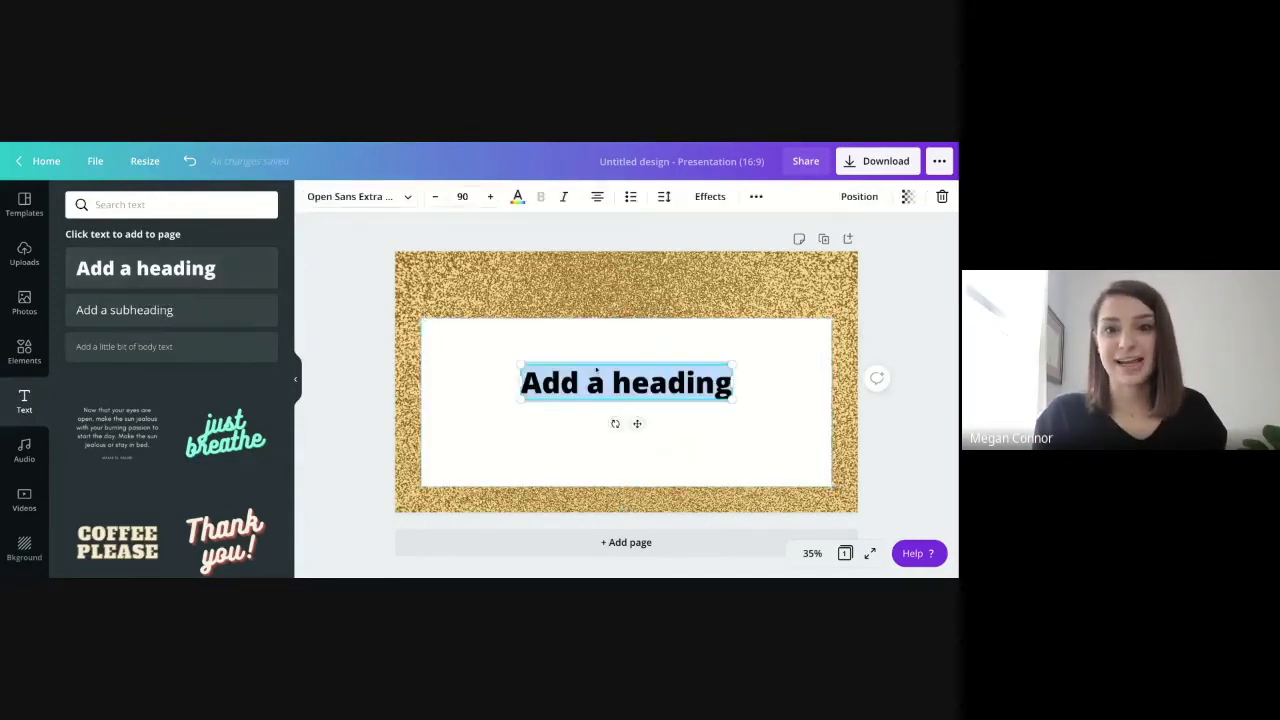
pyautogui.click(631, 279)
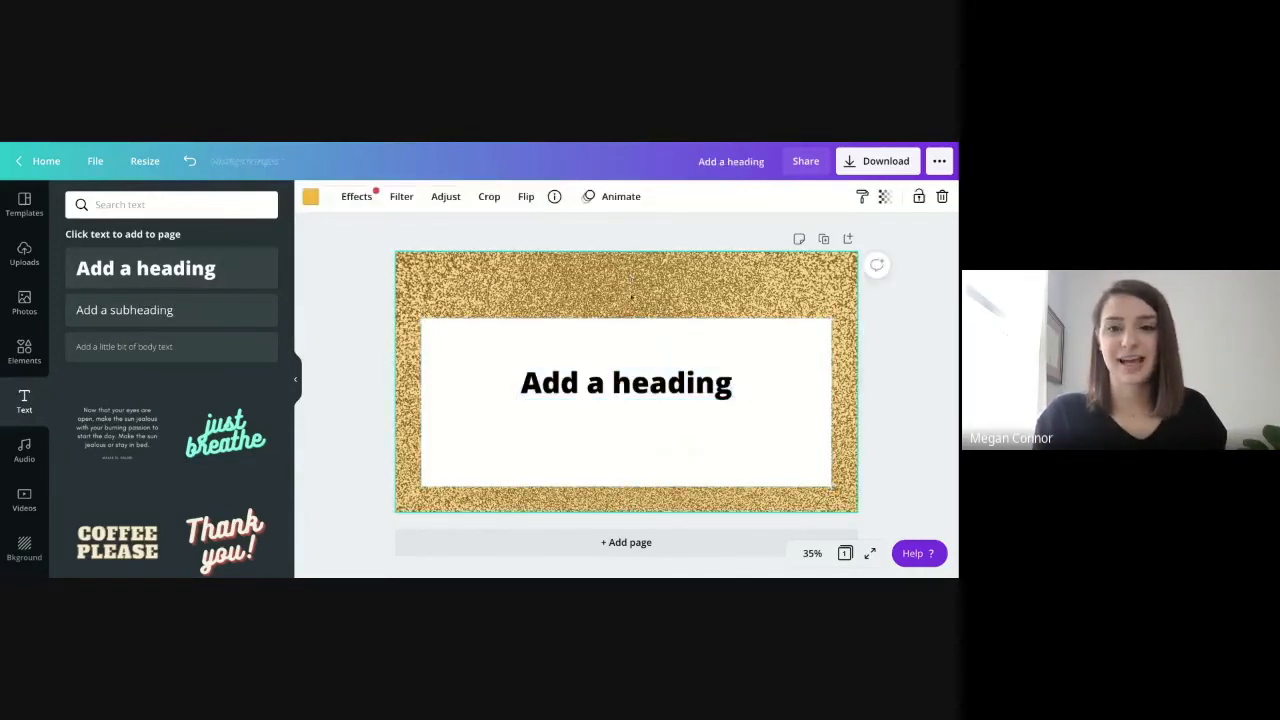
pyautogui.click(622, 386)
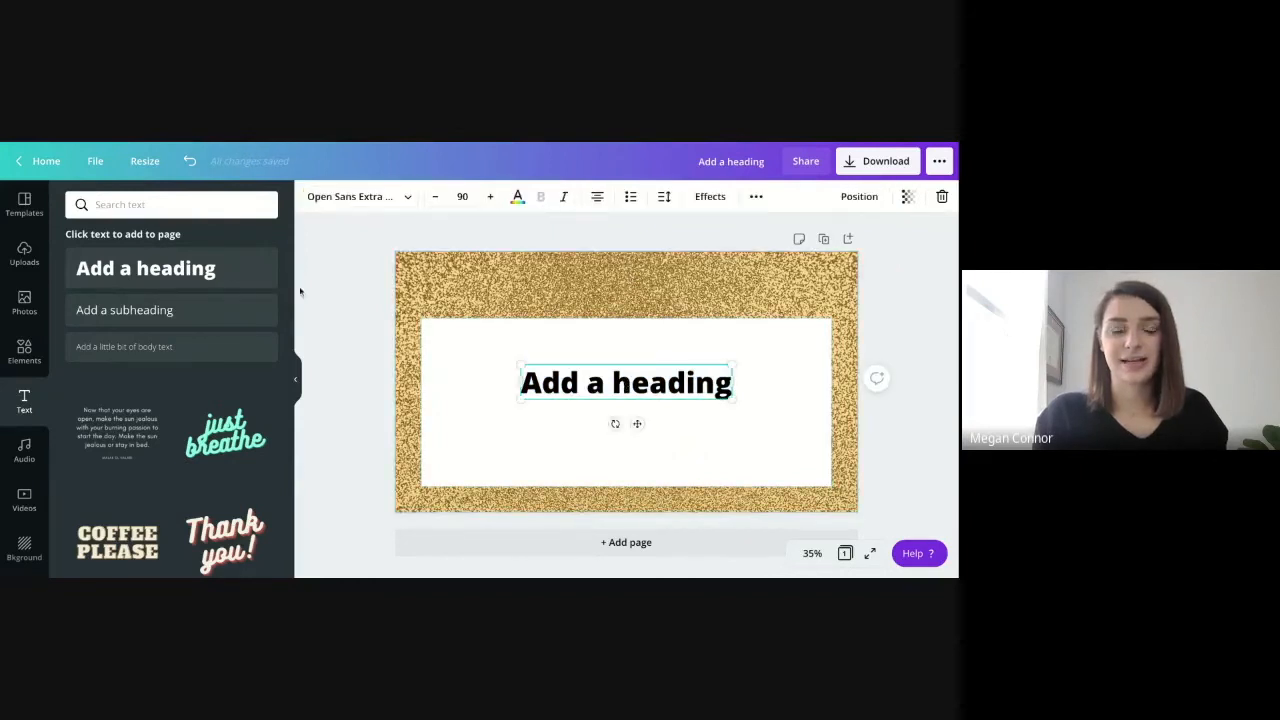
pyautogui.doubleClick(629, 389)
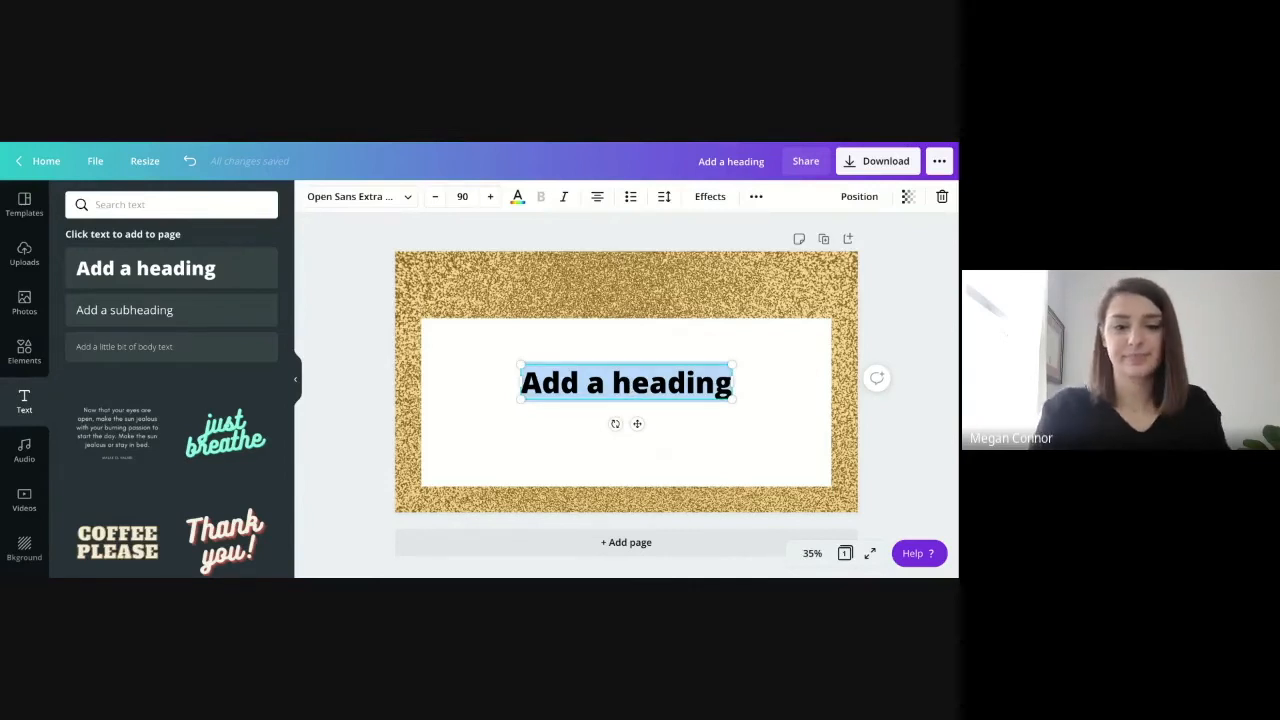
pyautogui.write('The Great Gatsby: Chapter 1')
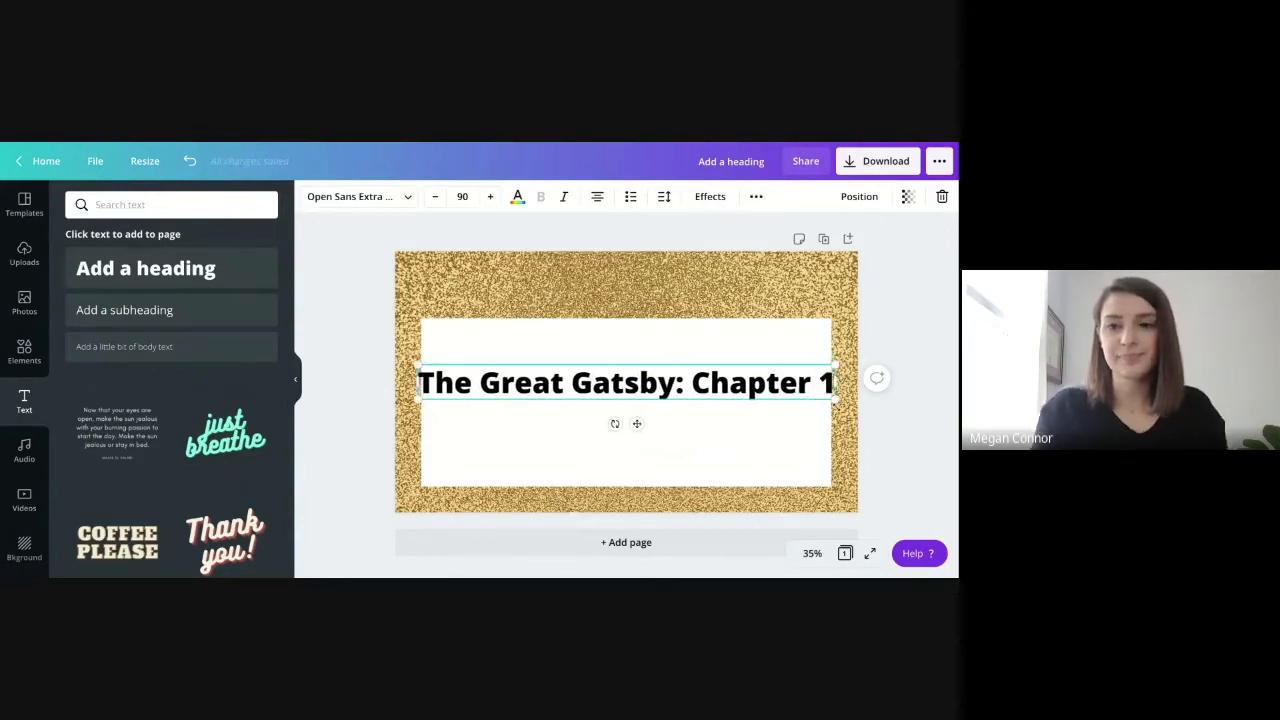
# Shrink the heading to size 76.5 and place it on the gold band, lined up with the white rectangle's left edge
pyautogui.moveTo(840, 400); pyautogui.dragTo(768, 394)
pyautogui.click(490, 196)
pyautogui.click(490, 196)
pyautogui.click(490, 196)
pyautogui.click(490, 196)
pyautogui.click(490, 196)
pyautogui.moveTo(780, 400); pyautogui.dragTo(762, 396)
pyautogui.click(688, 248)
pyautogui.moveTo(666, 384); pyautogui.dragTo(681, 307)
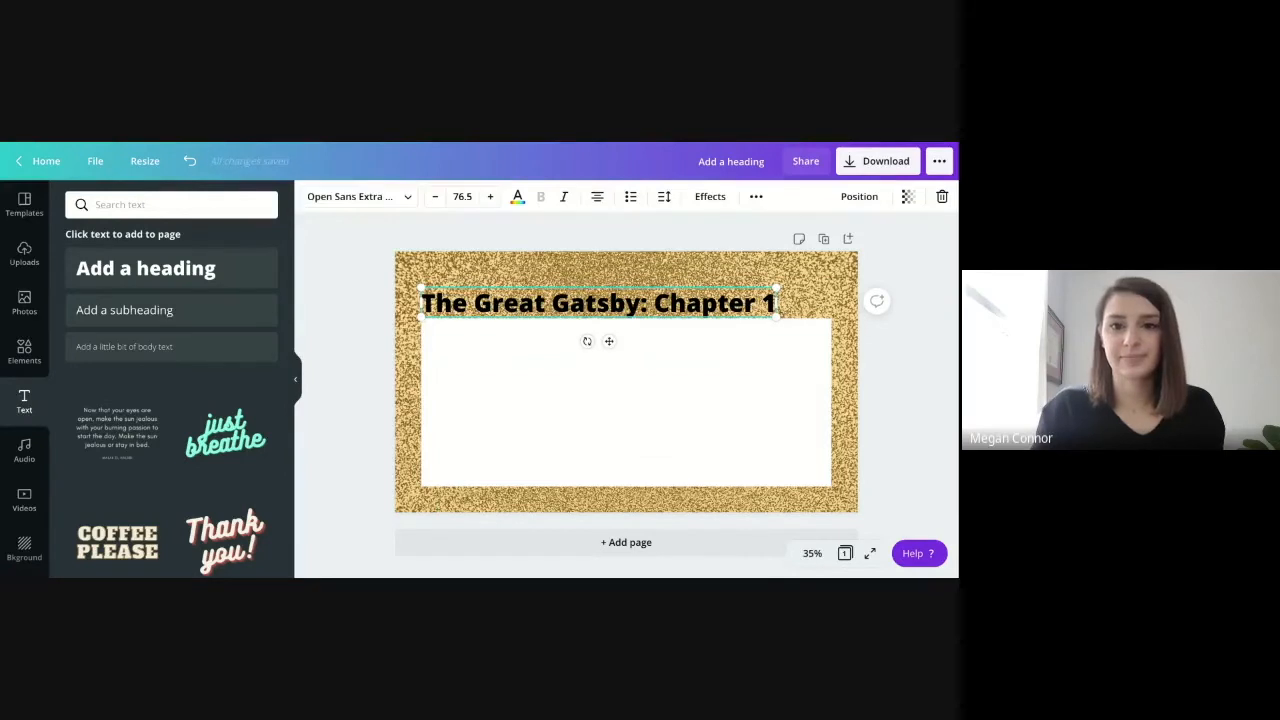
pyautogui.press('Up')
pyautogui.press('Up')
pyautogui.press('Up')
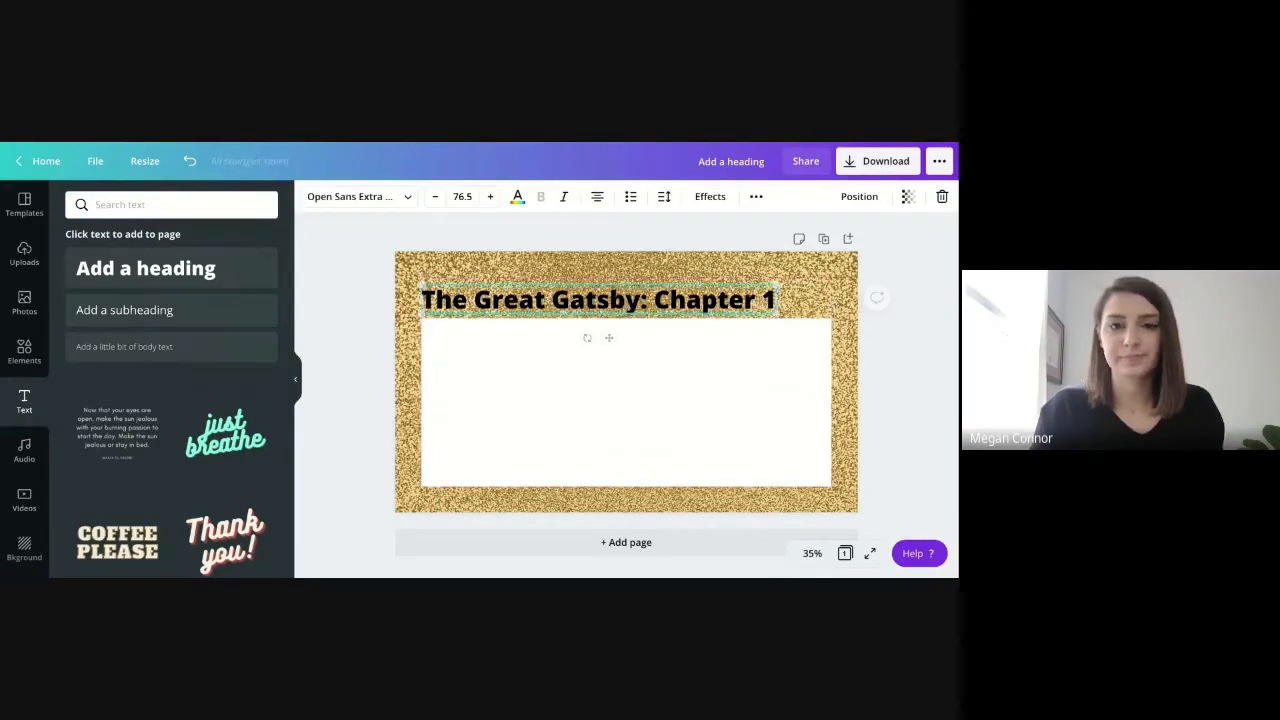
# Set the heading's font to Bukhari Script and its text colour to white from the document colours
pyautogui.click(408, 202)
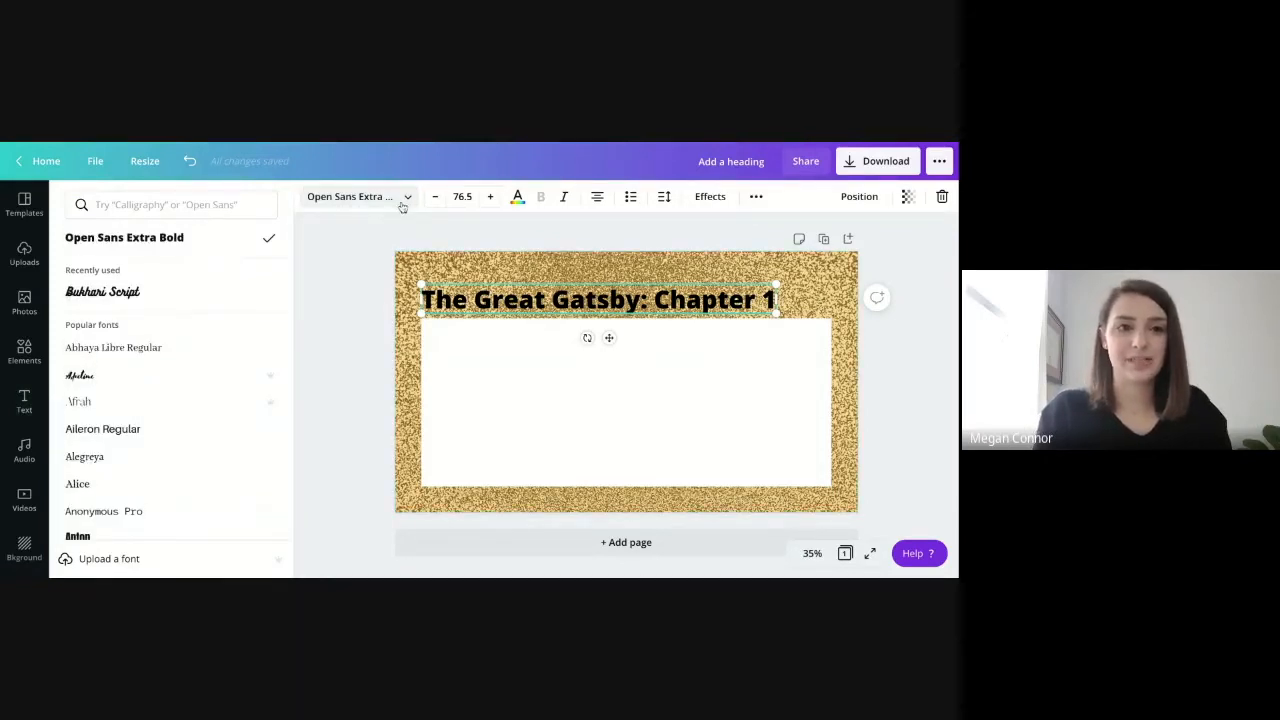
pyautogui.scroll(-2, 157, 437)
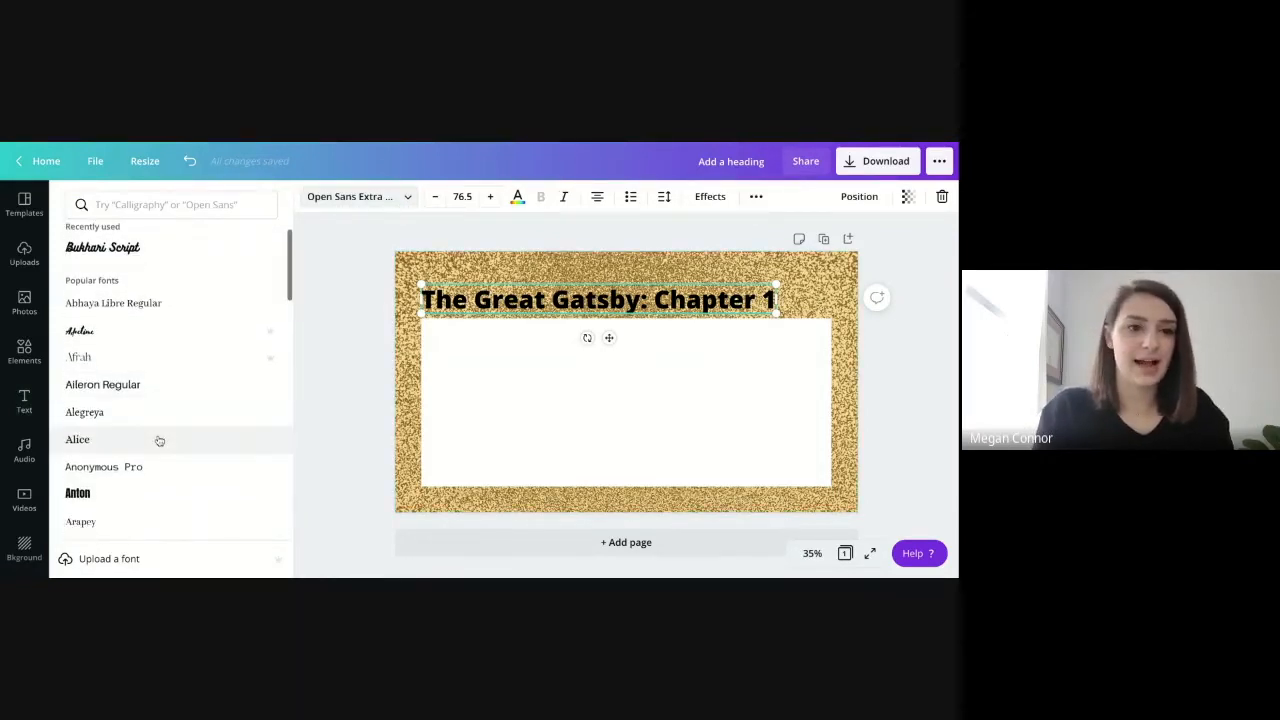
pyautogui.scroll(2, 157, 437)
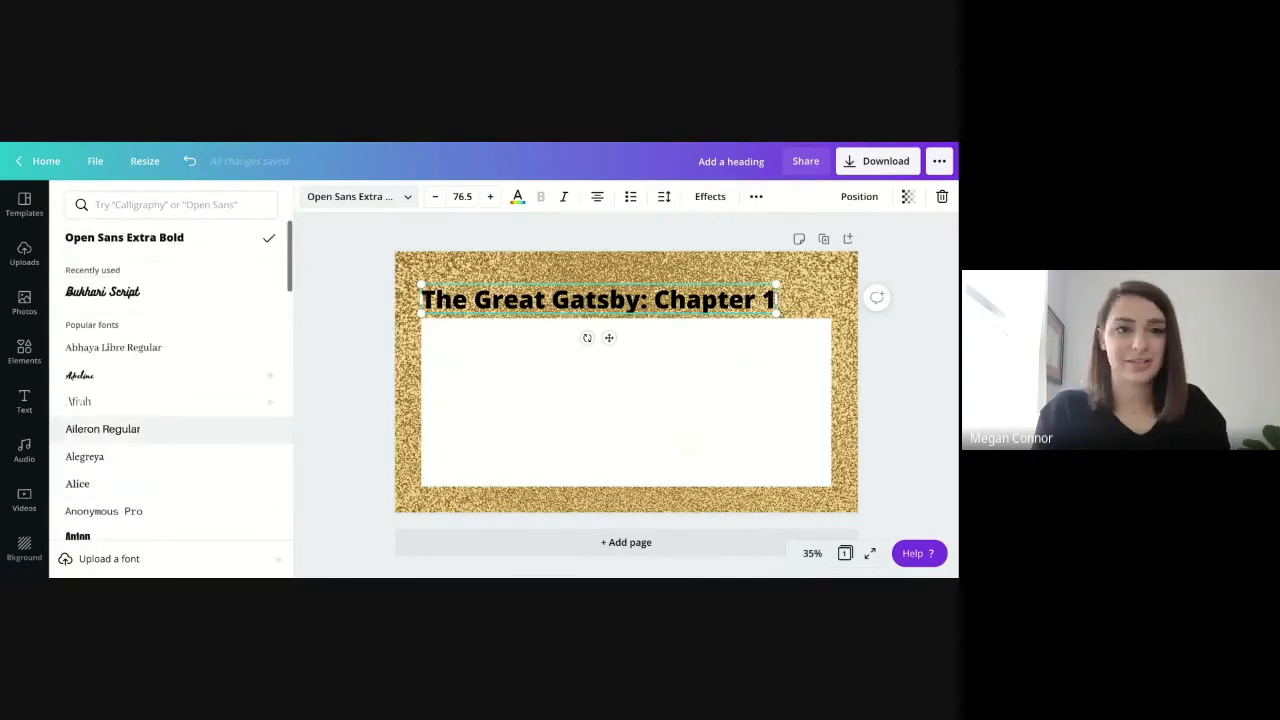
pyautogui.click(145, 298)
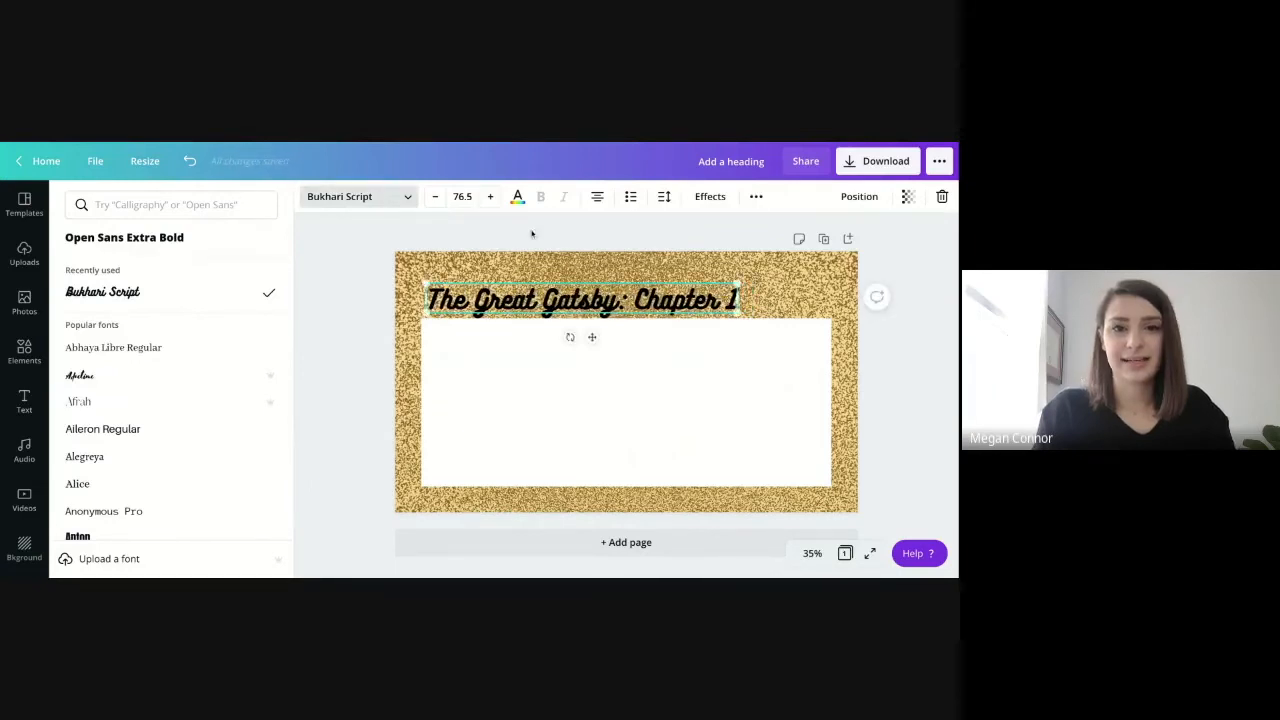
pyautogui.click(518, 197)
pyautogui.click(158, 331)
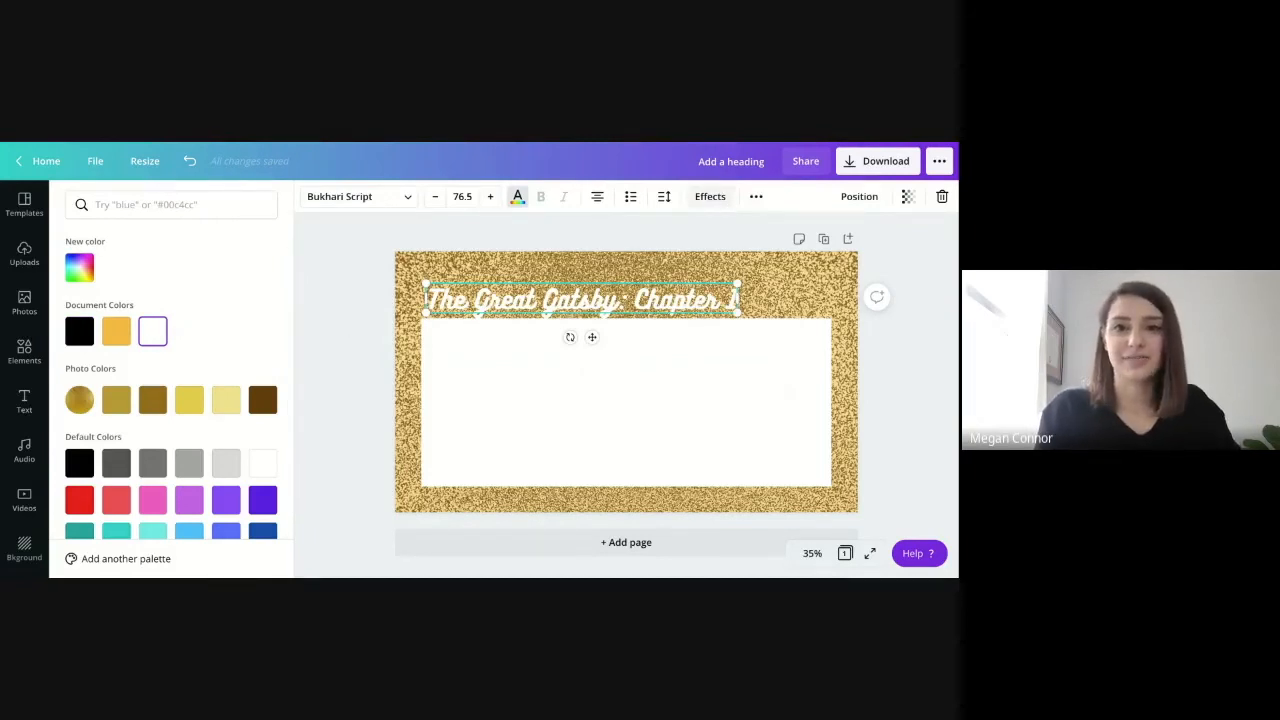
# Try the Shadow, Lift and Hollow text effects on the heading, and return it to no effect
pyautogui.click(710, 197)
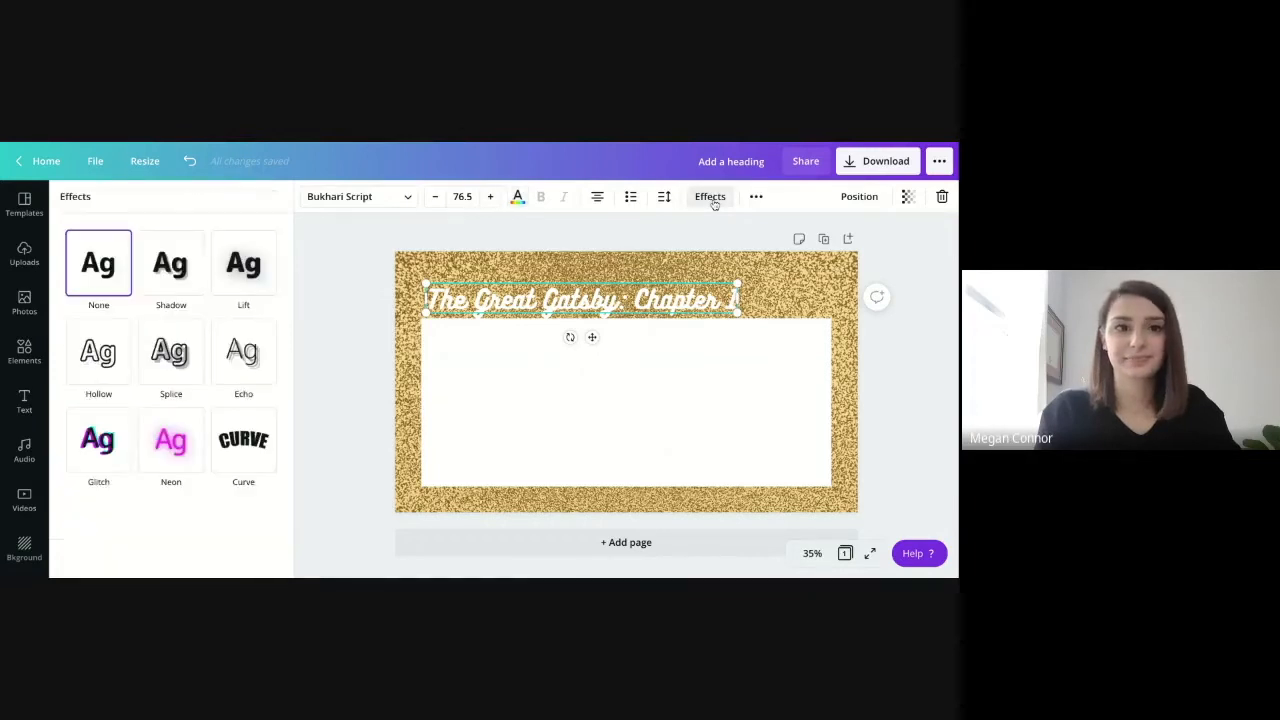
pyautogui.click(166, 262)
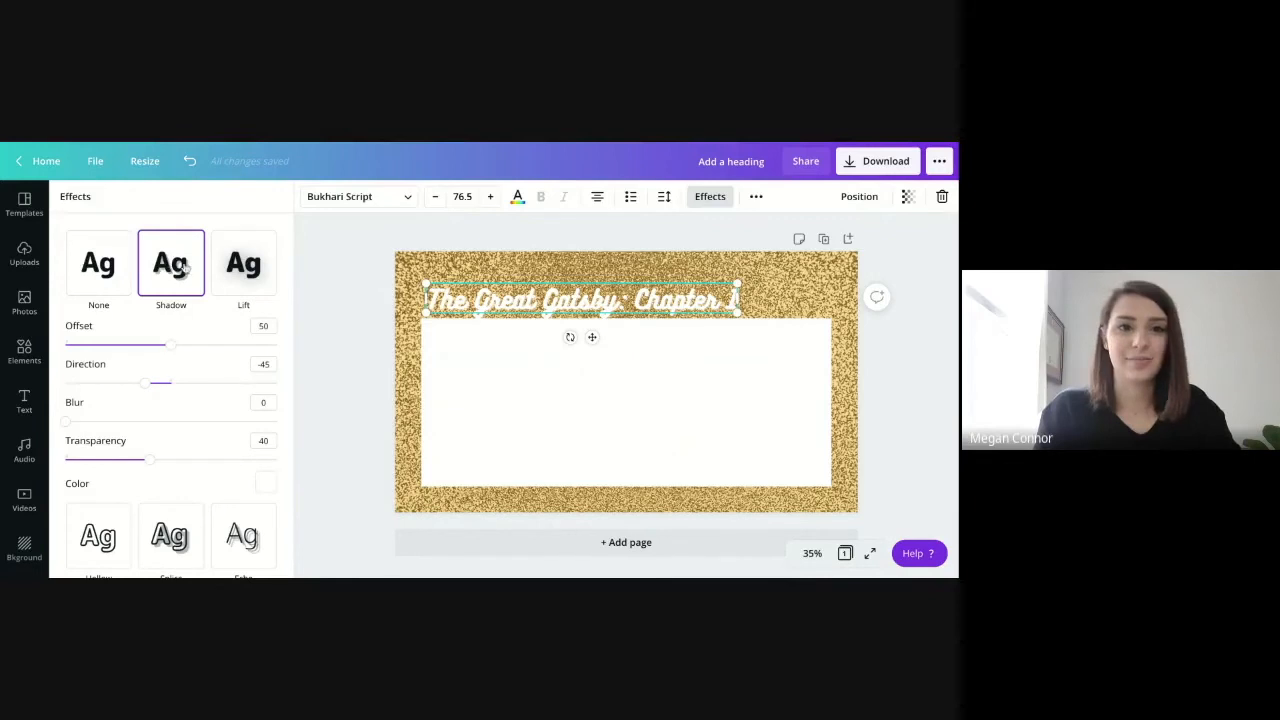
pyautogui.click(238, 270)
pyautogui.click(174, 268)
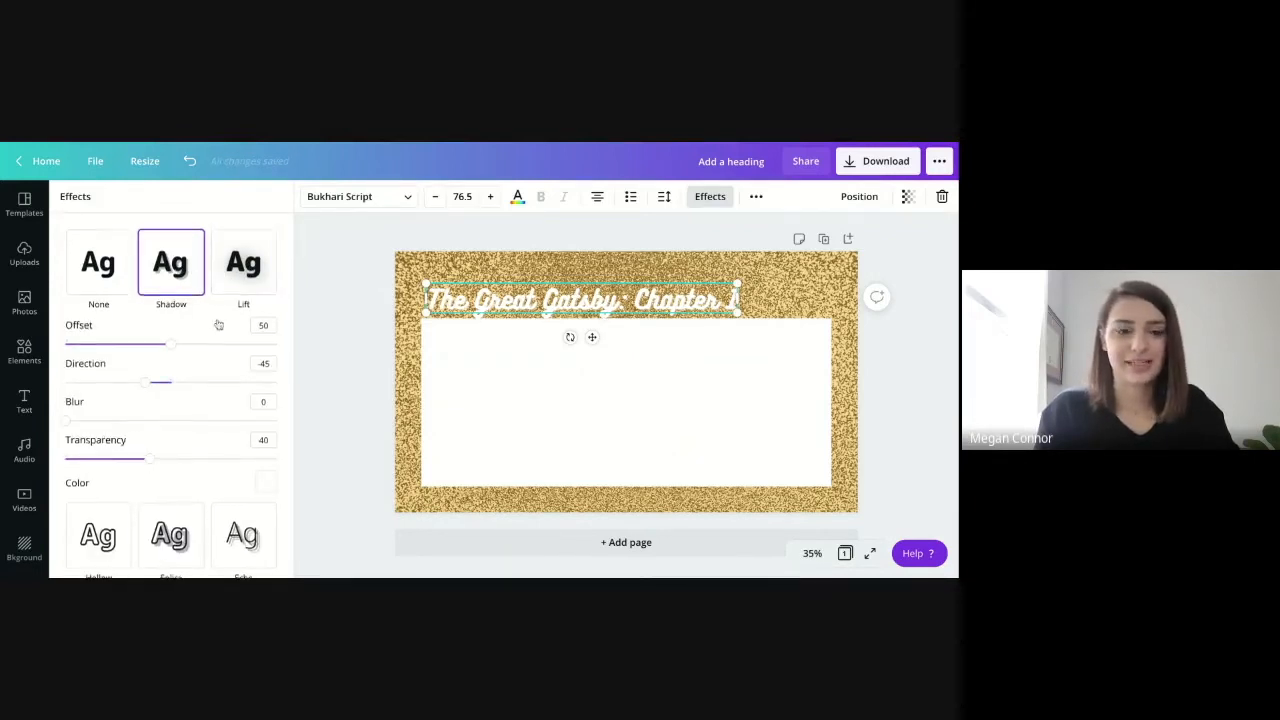
pyautogui.scroll(-1, 217, 323)
pyautogui.click(126, 440)
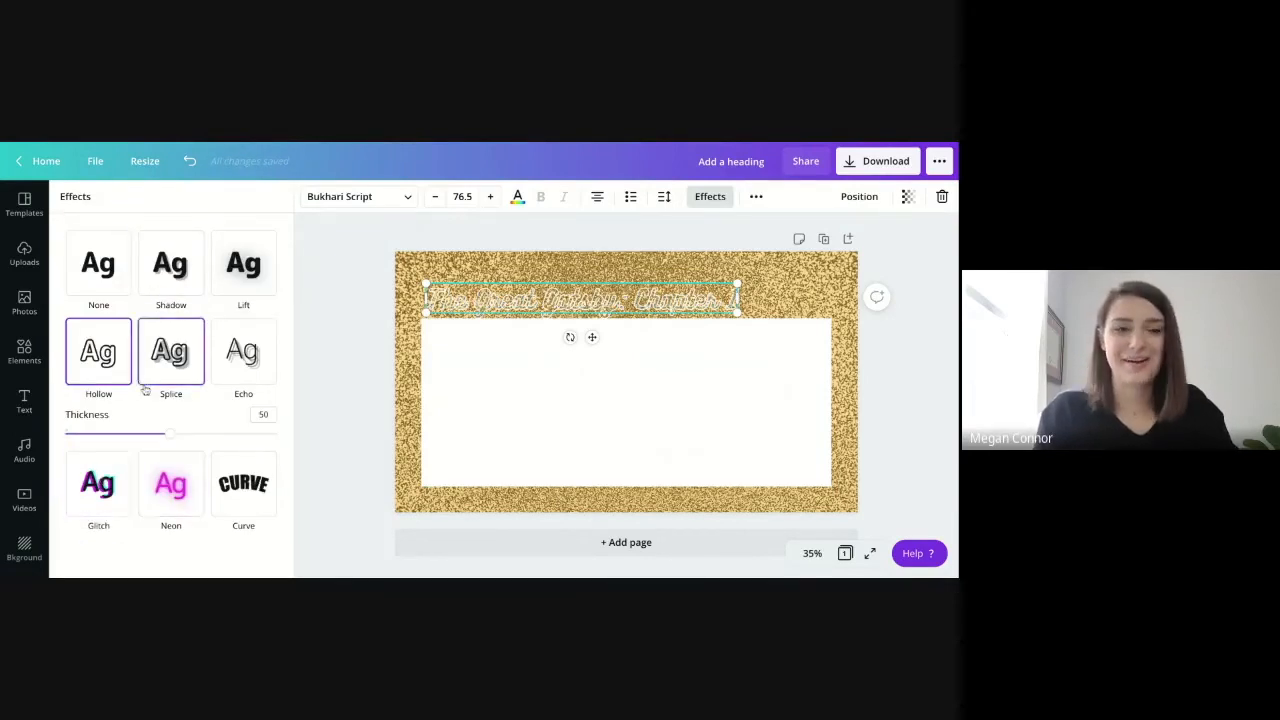
pyautogui.click(100, 276)
pyautogui.click(361, 320)
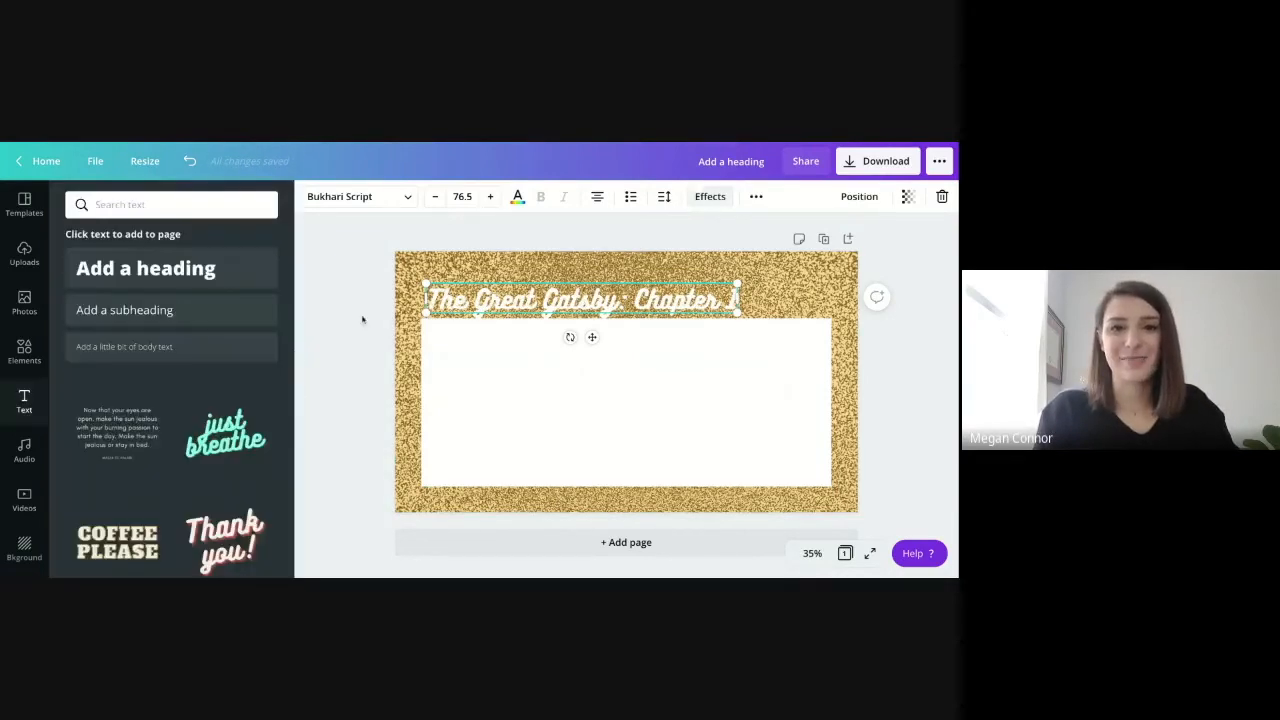
# Colour the heading black from the default colours and move it slightly higher on the gold band
pyautogui.click(517, 196)
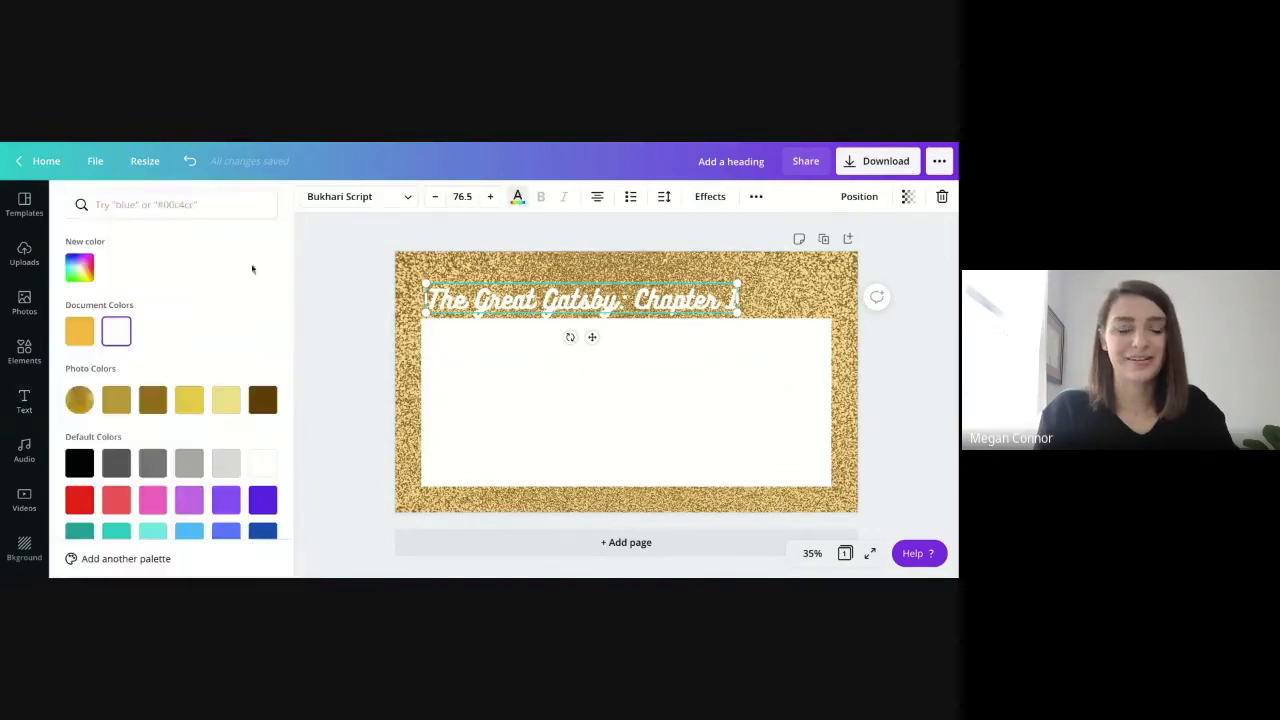
pyautogui.click(80, 463)
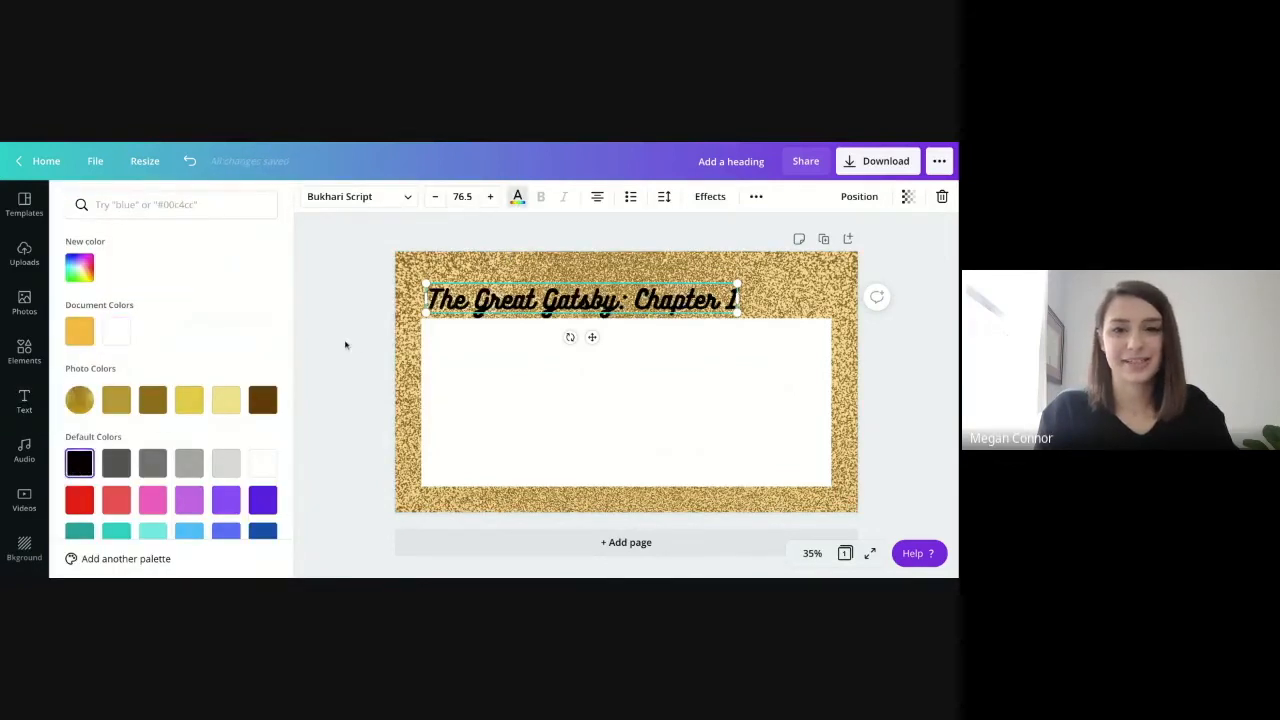
pyautogui.click(345, 345)
pyautogui.click(369, 352)
pyautogui.moveTo(594, 314); pyautogui.dragTo(594, 308)
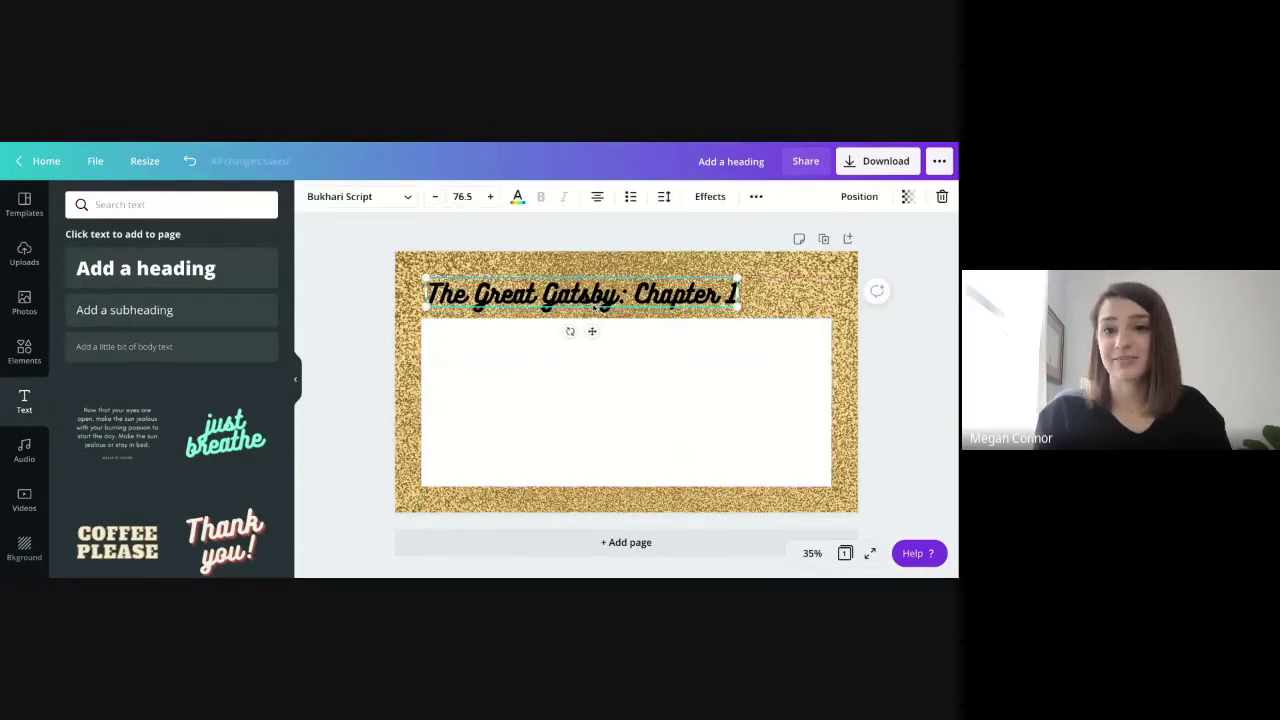
pyautogui.click(883, 359)
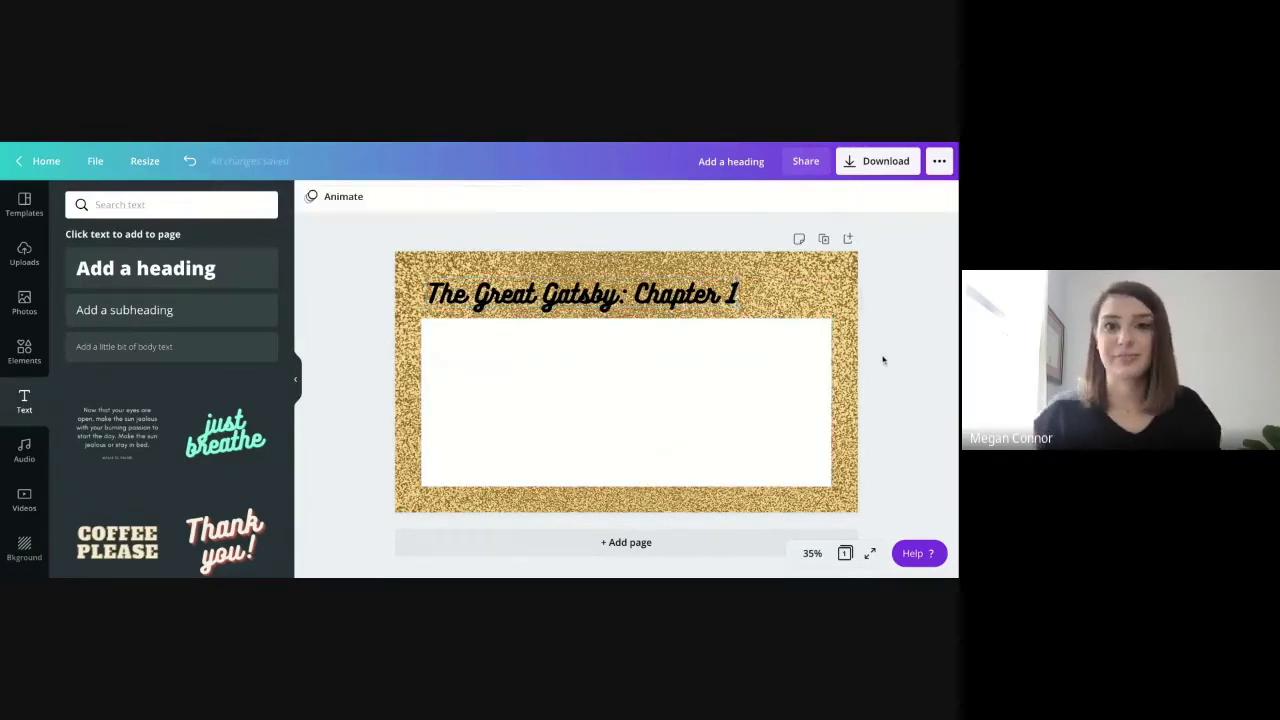
# Add a subheading in the white rectangle's upper left corner and widen its text box to about 1,540, nearly the rectangle's full width
pyautogui.click(175, 313)
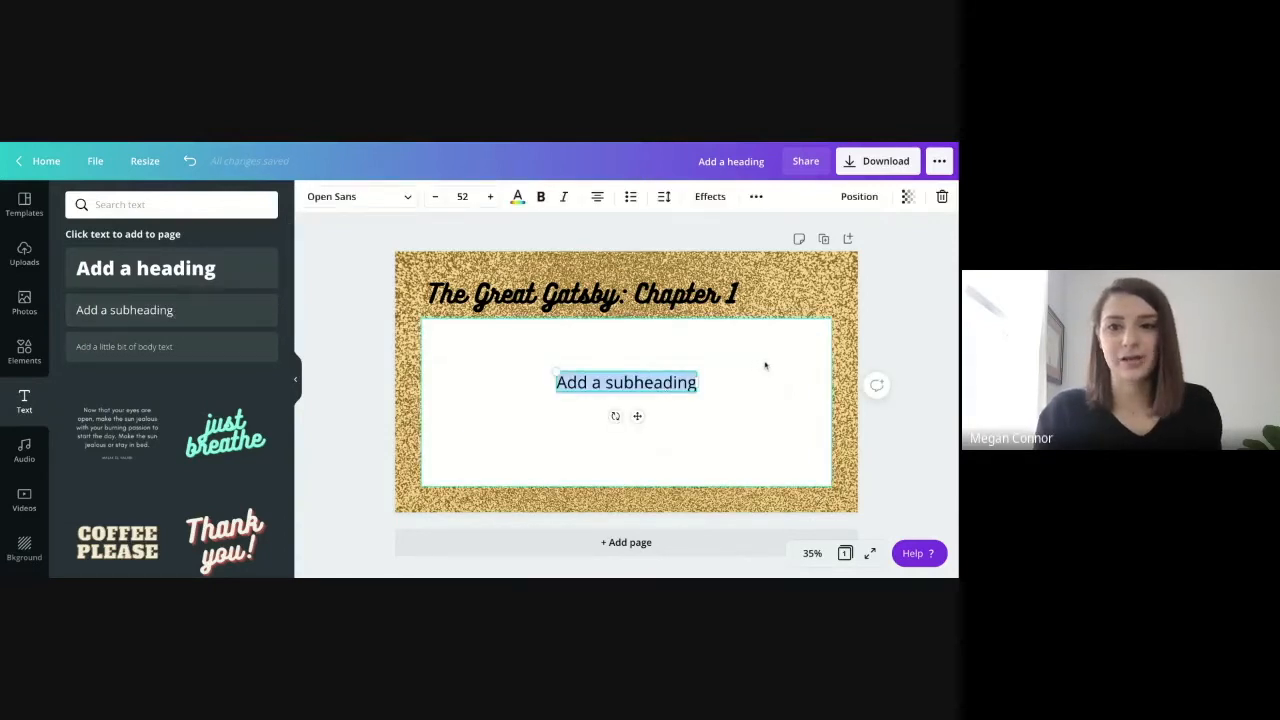
pyautogui.click(909, 317)
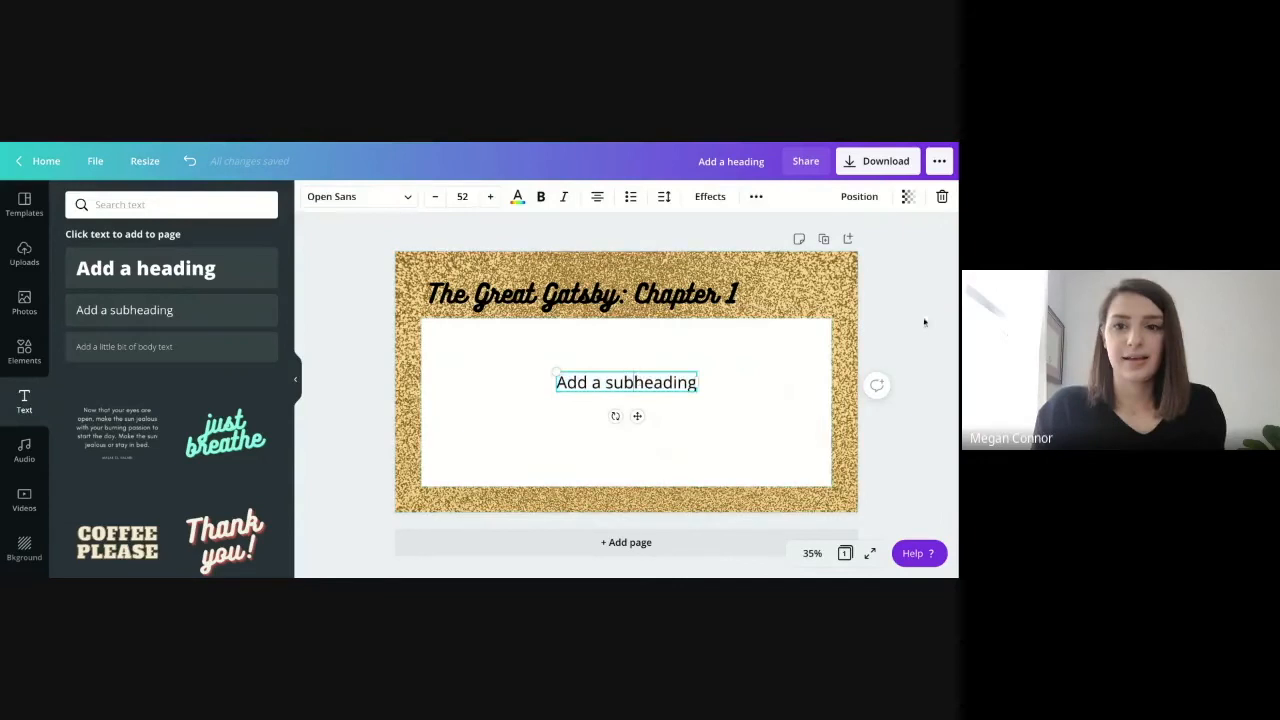
pyautogui.moveTo(640, 382); pyautogui.dragTo(520, 343)
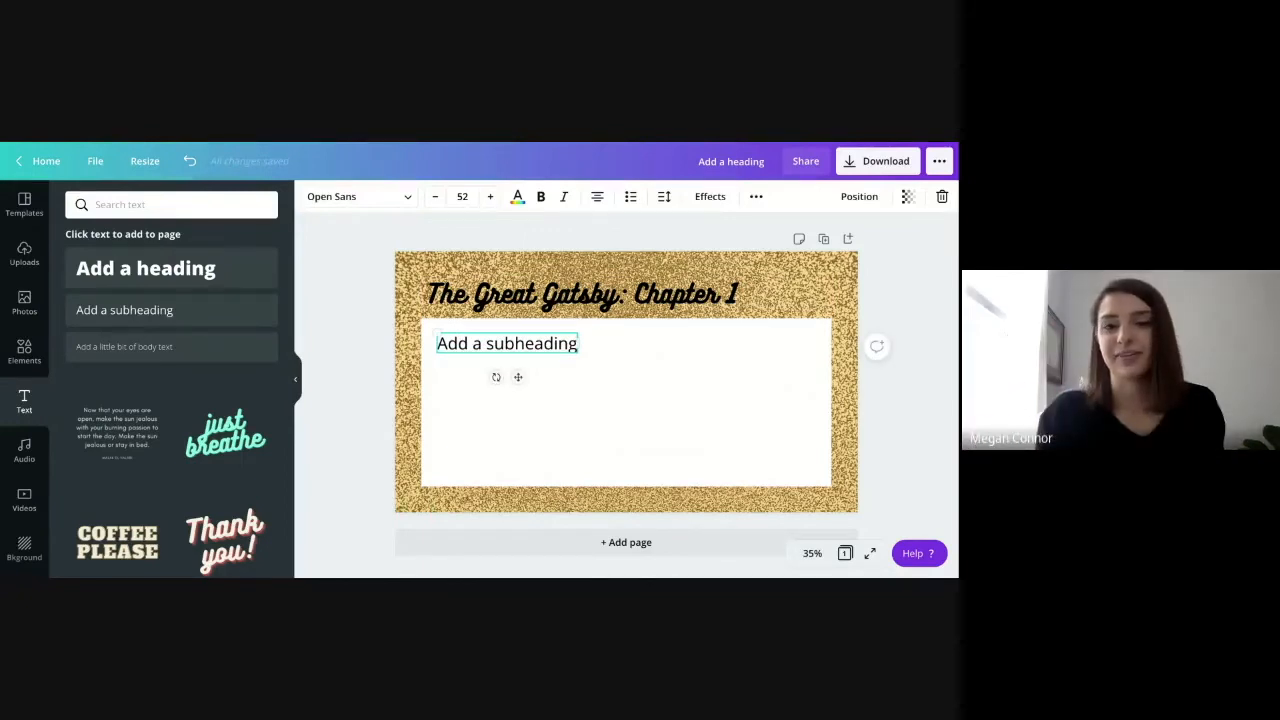
pyautogui.moveTo(581, 343); pyautogui.dragTo(687, 343)
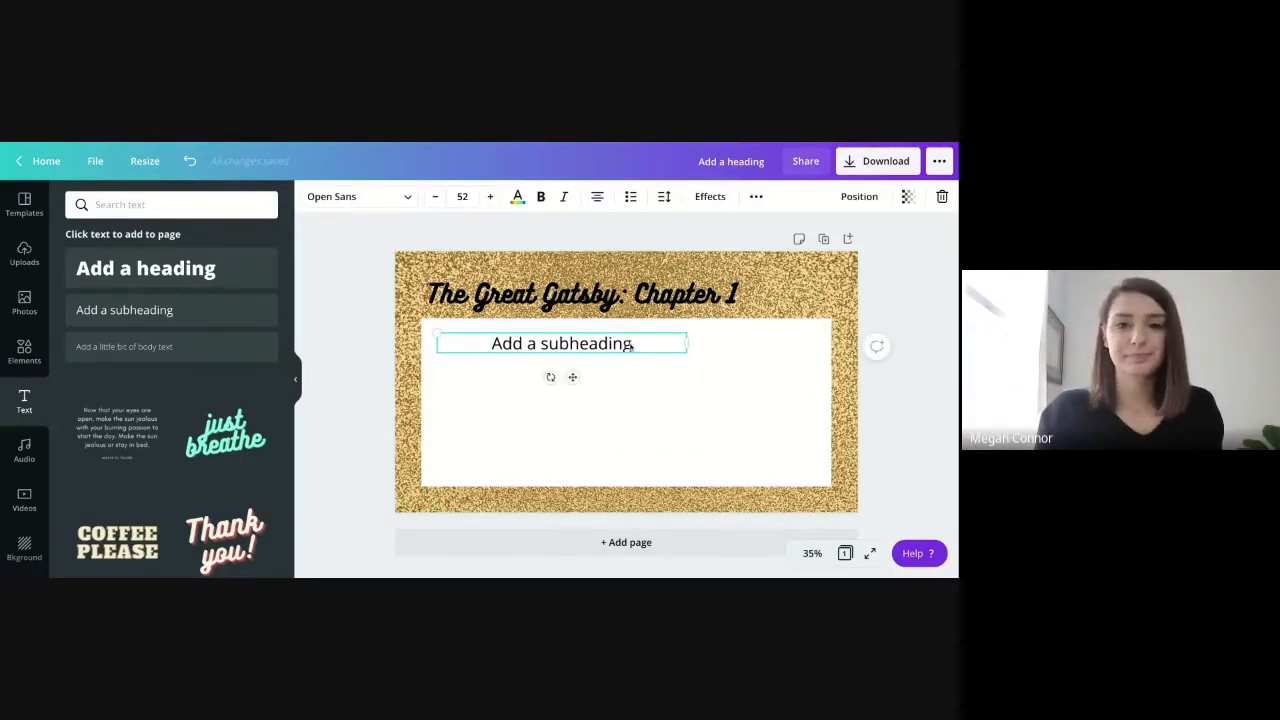
pyautogui.moveTo(687, 343); pyautogui.dragTo(808, 343)
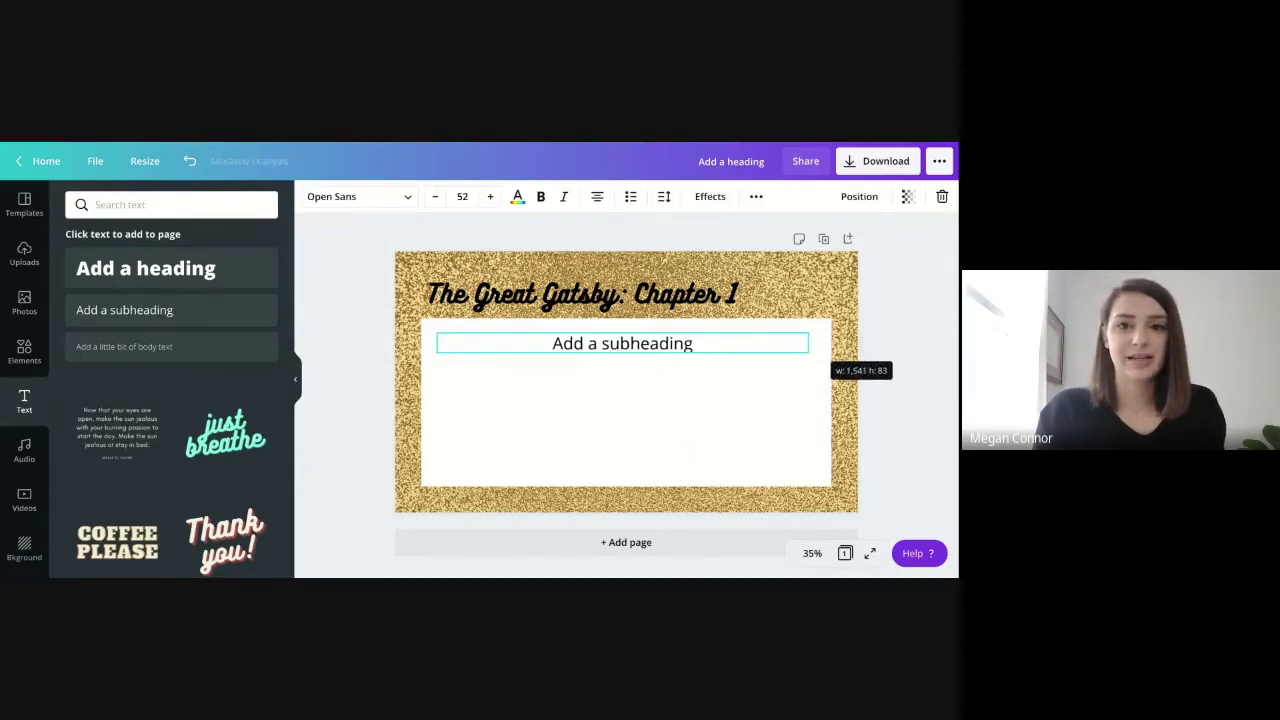
# Select the subheading's text and cycle its alignment to left-aligned
pyautogui.doubleClick(658, 353)
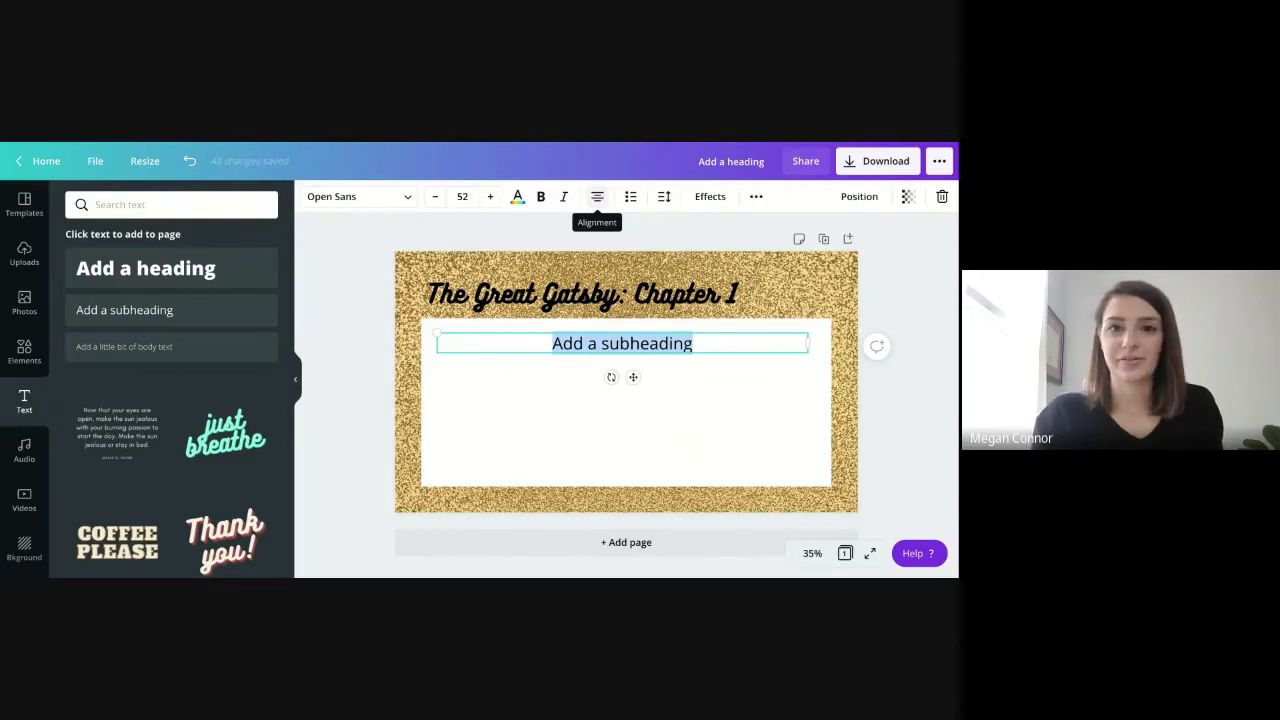
pyautogui.click(597, 196)
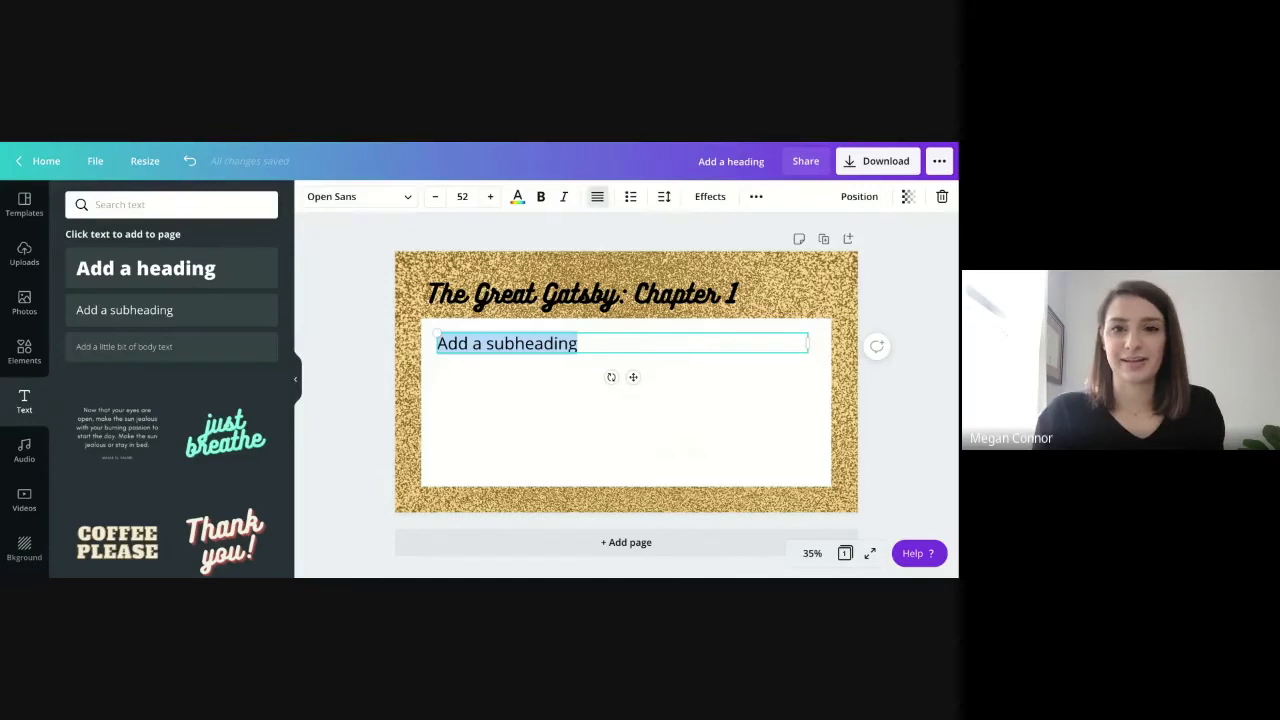
pyautogui.click(597, 196)
pyautogui.click(597, 196)
pyautogui.click(597, 196)
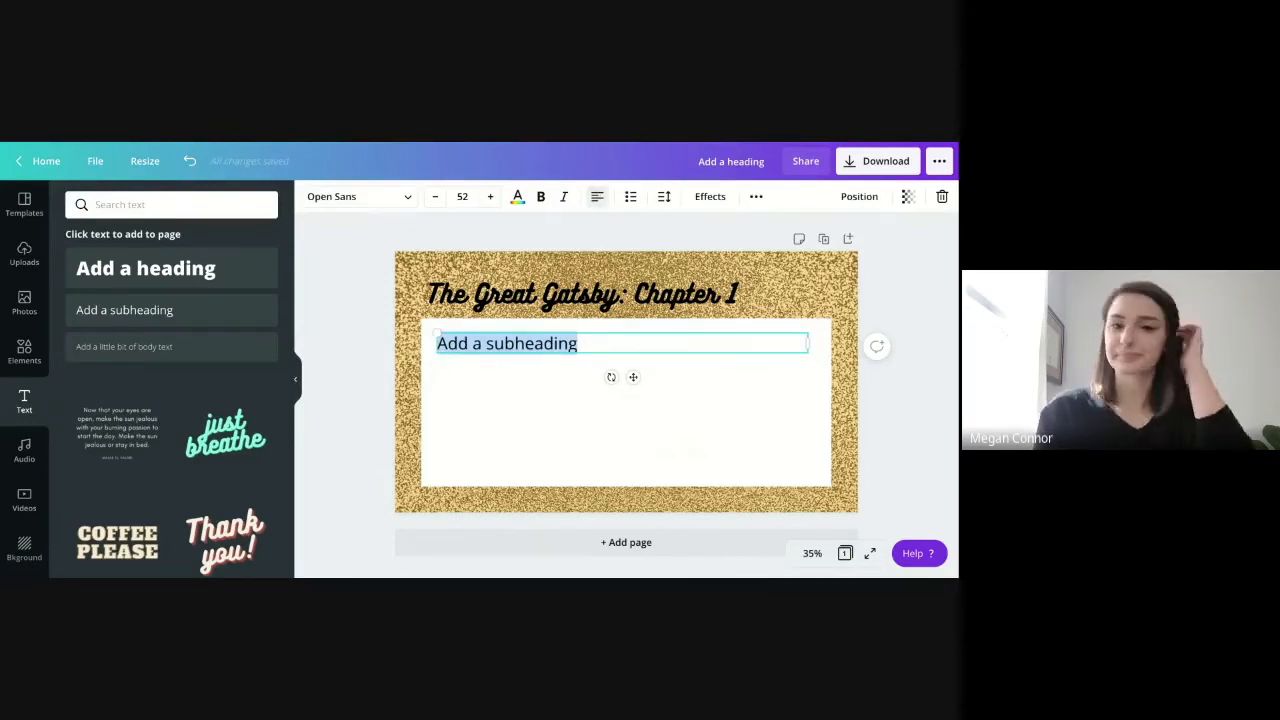
# Replace the subheading text with Point 1, Point 2 and Point 3, leaving a blank line between each
pyautogui.tripleClick(583, 342)
pyautogui.write('Point 1')
pyautogui.press('Return')
pyautogui.press('Return')
pyautogui.write('Point 2')
pyautogui.press('Return')
pyautogui.press('Return')
pyautogui.write('Point 3')
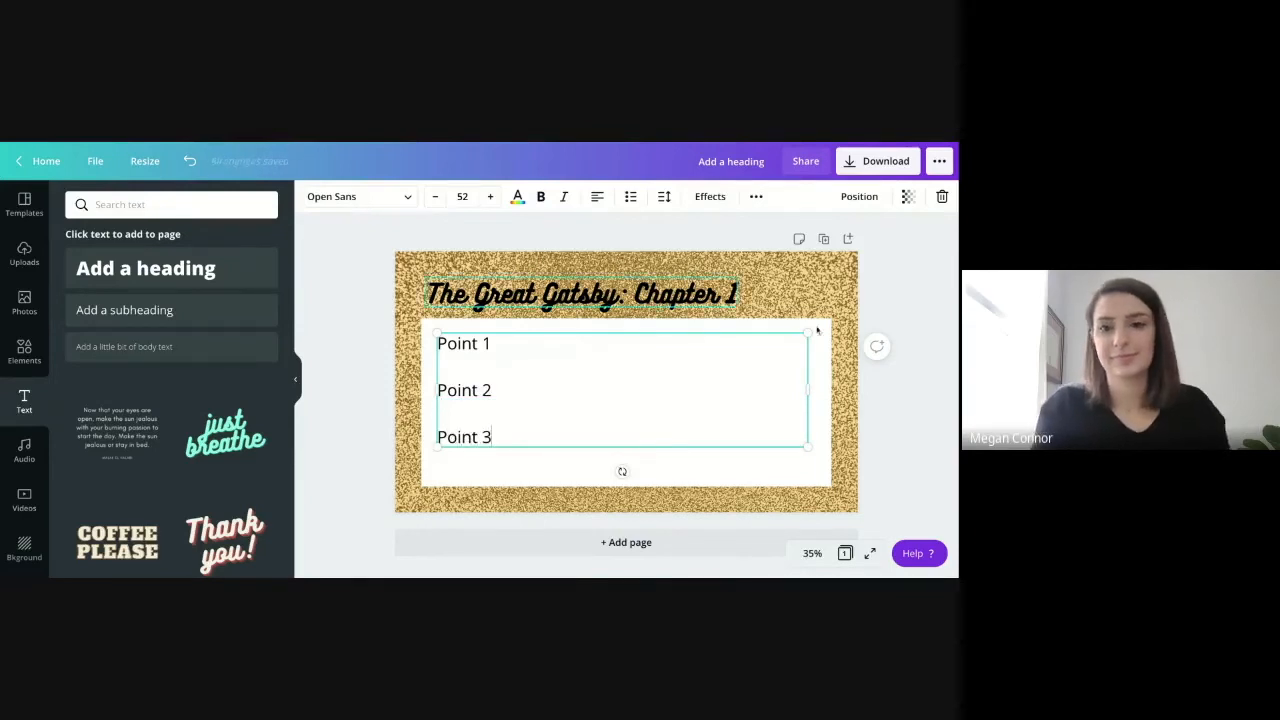
pyautogui.click(900, 404)
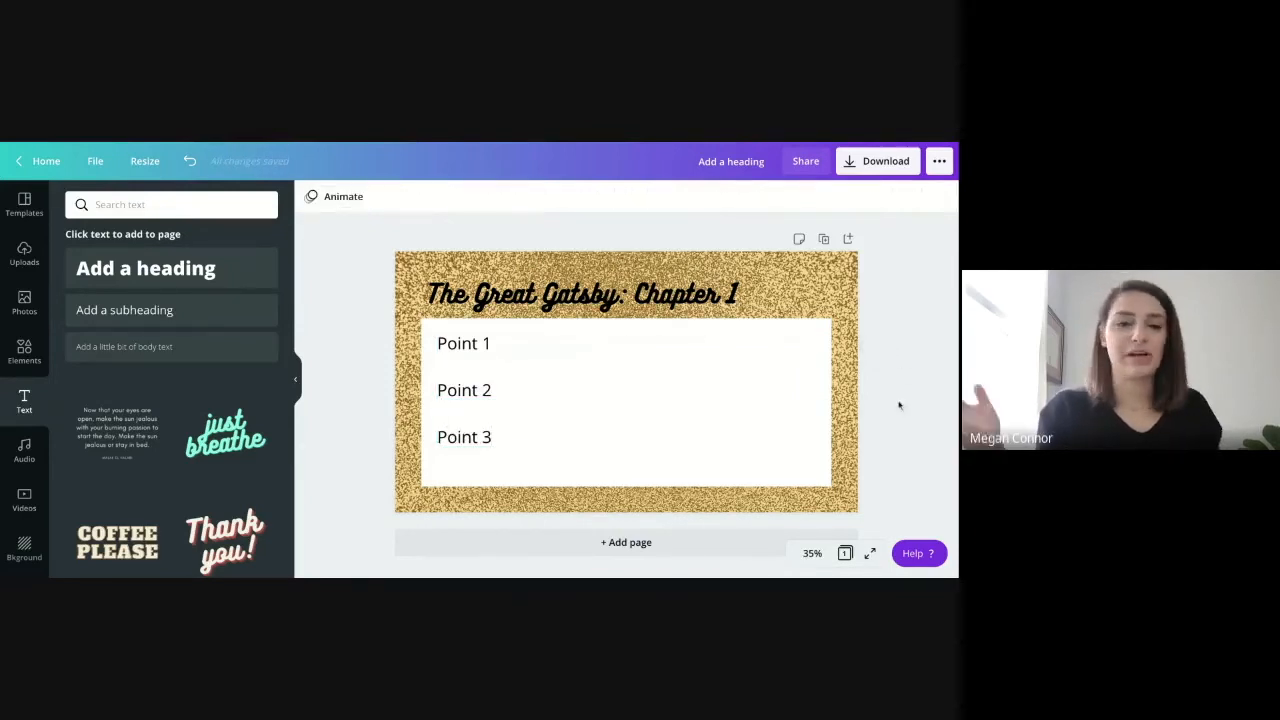
# Select all three point lines in the text box and format them as a bulleted list
pyautogui.click(510, 416)
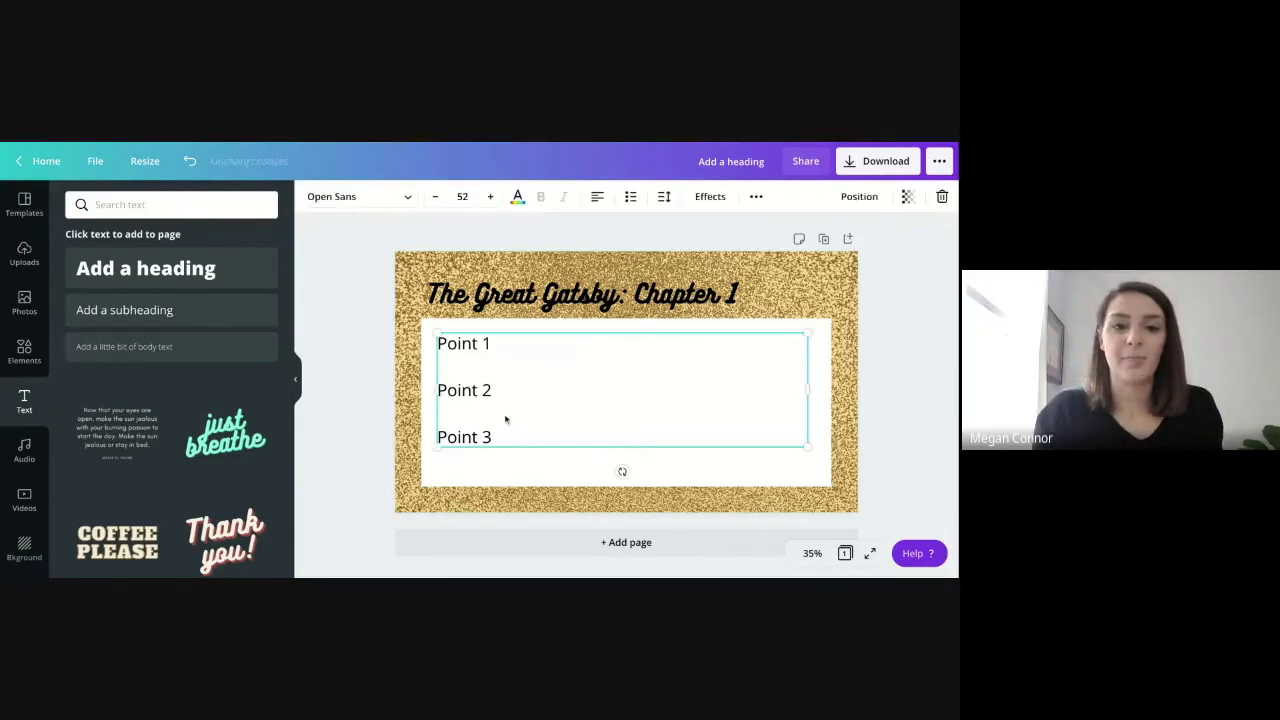
pyautogui.hotkey('shift', 'Left')
pyautogui.hotkey('shift', 'Left')
pyautogui.hotkey('shift', 'Left')
pyautogui.hotkey('shift', 'Left')
pyautogui.hotkey('shift', 'Left')
pyautogui.hotkey('shift', 'Left')
pyautogui.hotkey('shift', 'Left')
pyautogui.hotkey('shift', 'Left')
pyautogui.hotkey('shift', 'Left')
pyautogui.hotkey('shift', 'Left')
pyautogui.hotkey('shift', 'Left')
pyautogui.hotkey('shift', 'Left')
pyautogui.hotkey('shift', 'Left')
pyautogui.hotkey('shift', 'Left')
pyautogui.hotkey('shift', 'Left')
pyautogui.hotkey('shift', 'Left')
pyautogui.hotkey('shift', 'Left')
pyautogui.hotkey('shift', 'Left')
pyautogui.hotkey('shift', 'Left')
pyautogui.hotkey('shift', 'Left')
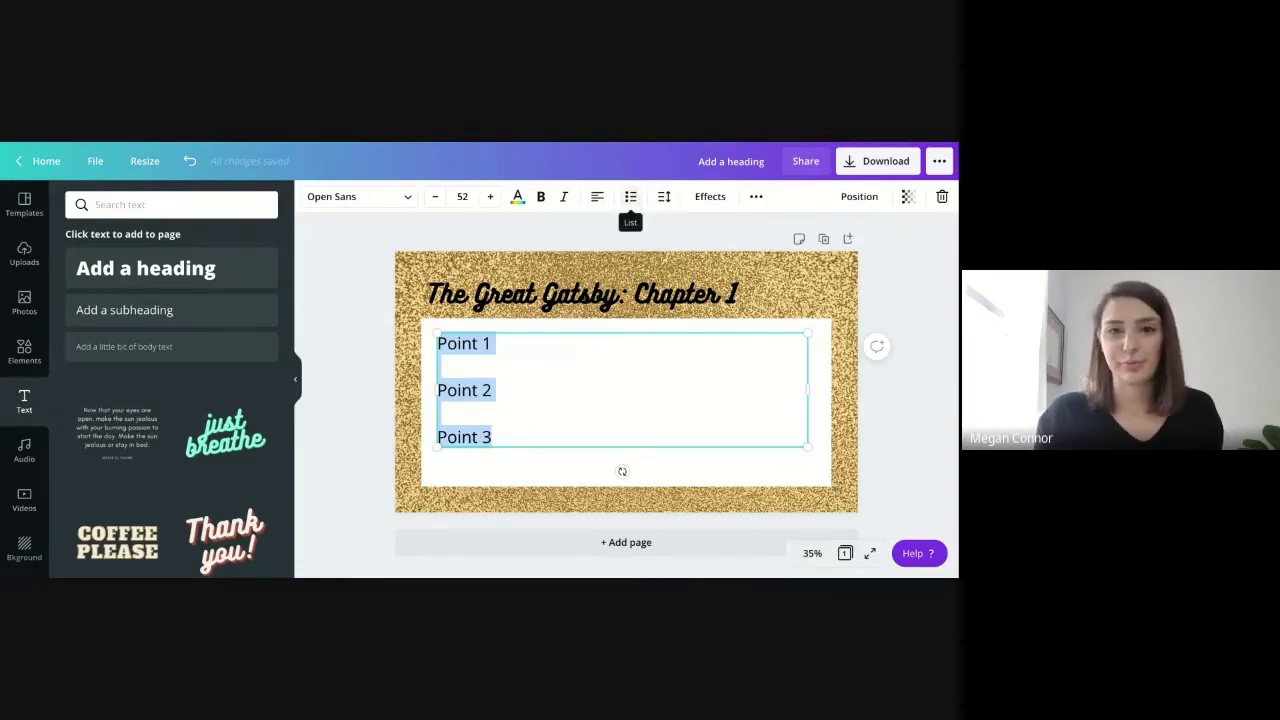
pyautogui.click(629, 196)
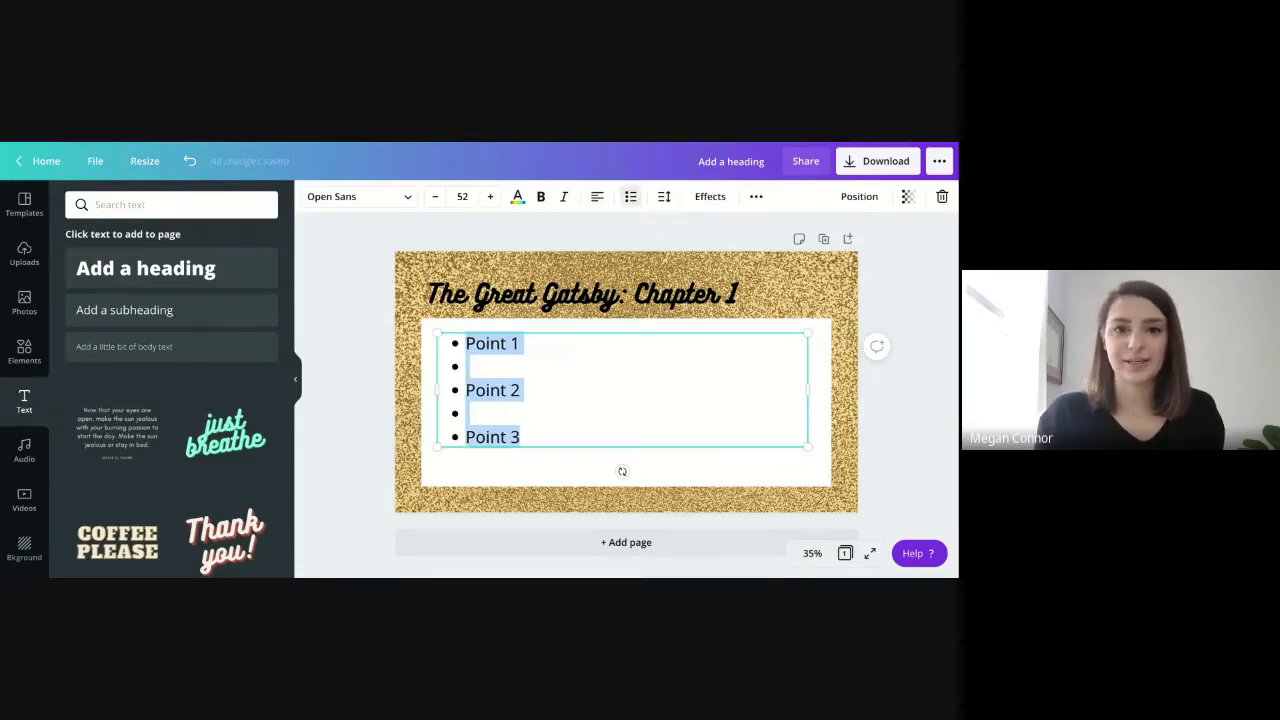
# Remove the bullets from the two blank lines between the points, keeping the spacing
pyautogui.click(505, 364)
pyautogui.click(478, 415)
pyautogui.press('BackSpace')
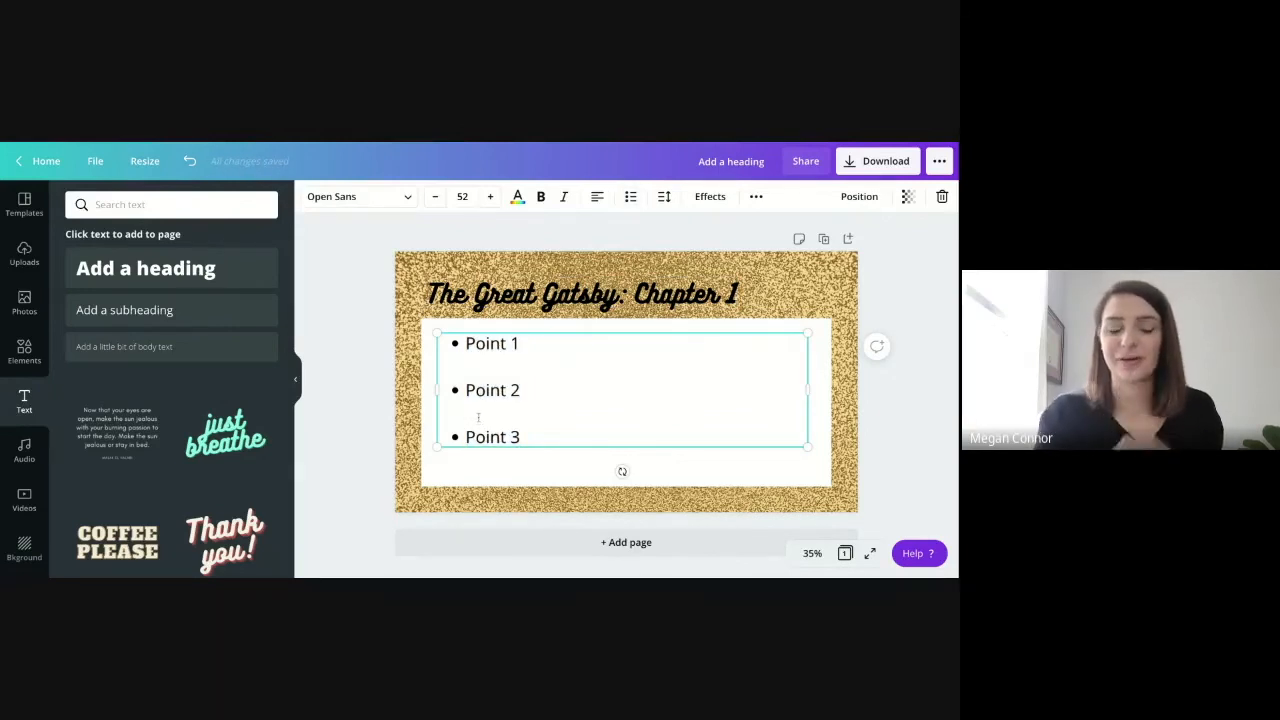
# Change the font of the bulleted points text box to Cardo
pyautogui.click(886, 396)
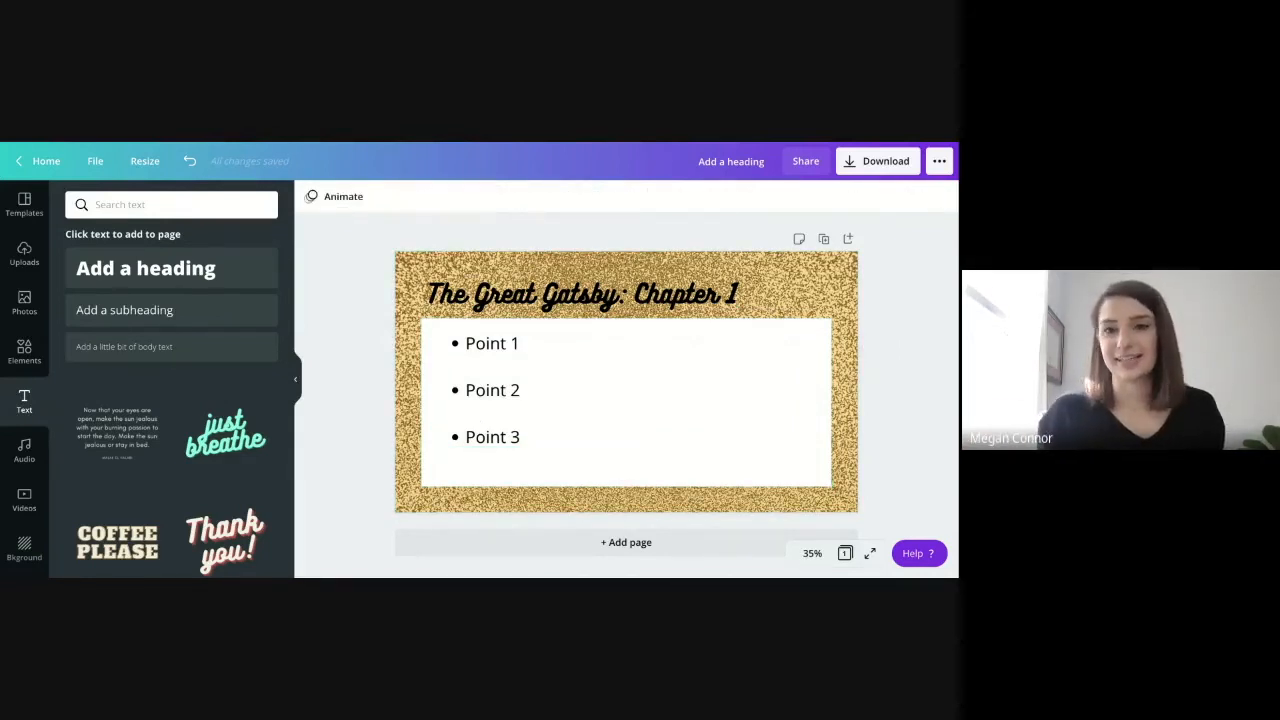
pyautogui.click(484, 402)
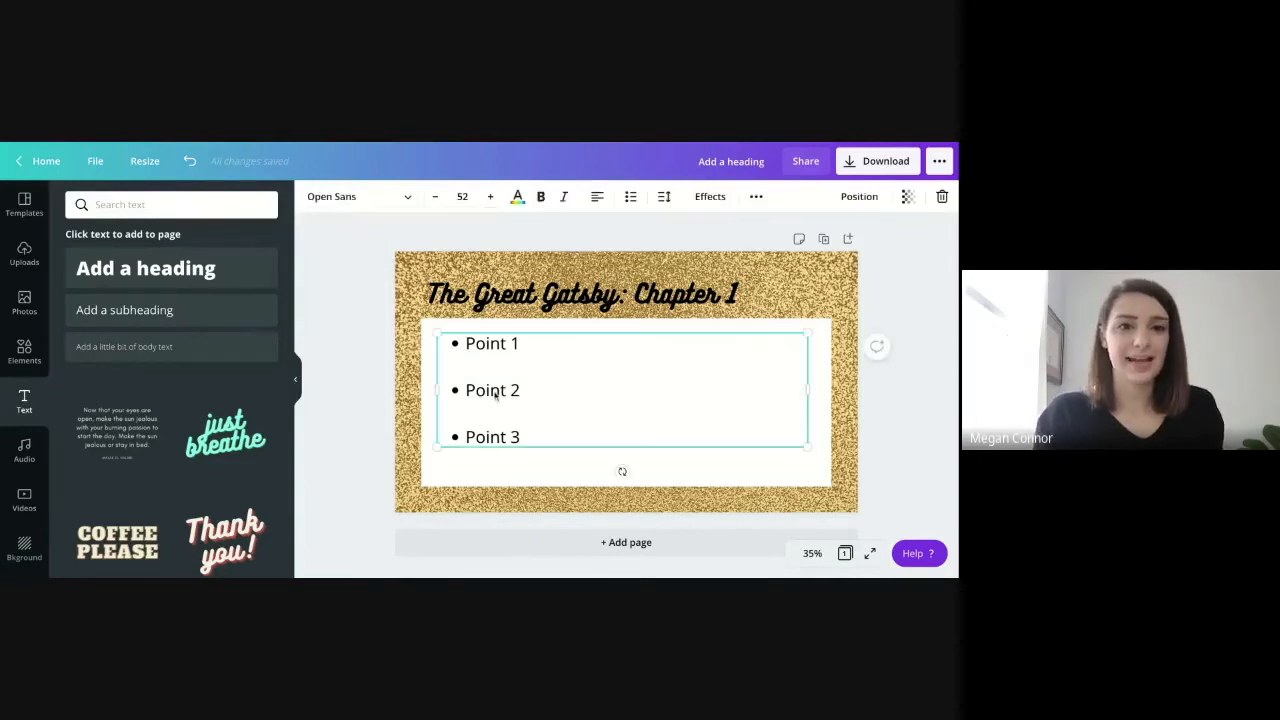
pyautogui.click(340, 196)
pyautogui.scroll(-6, 164, 474)
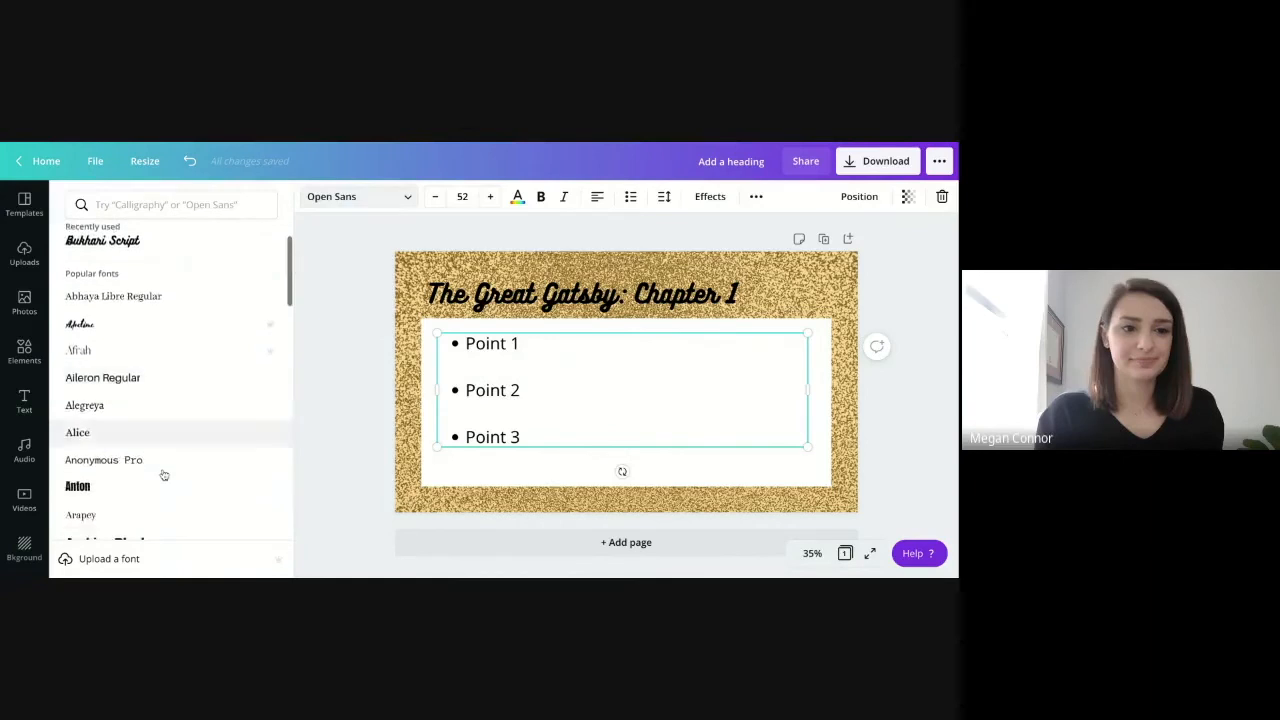
pyautogui.scroll(-5, 164, 474)
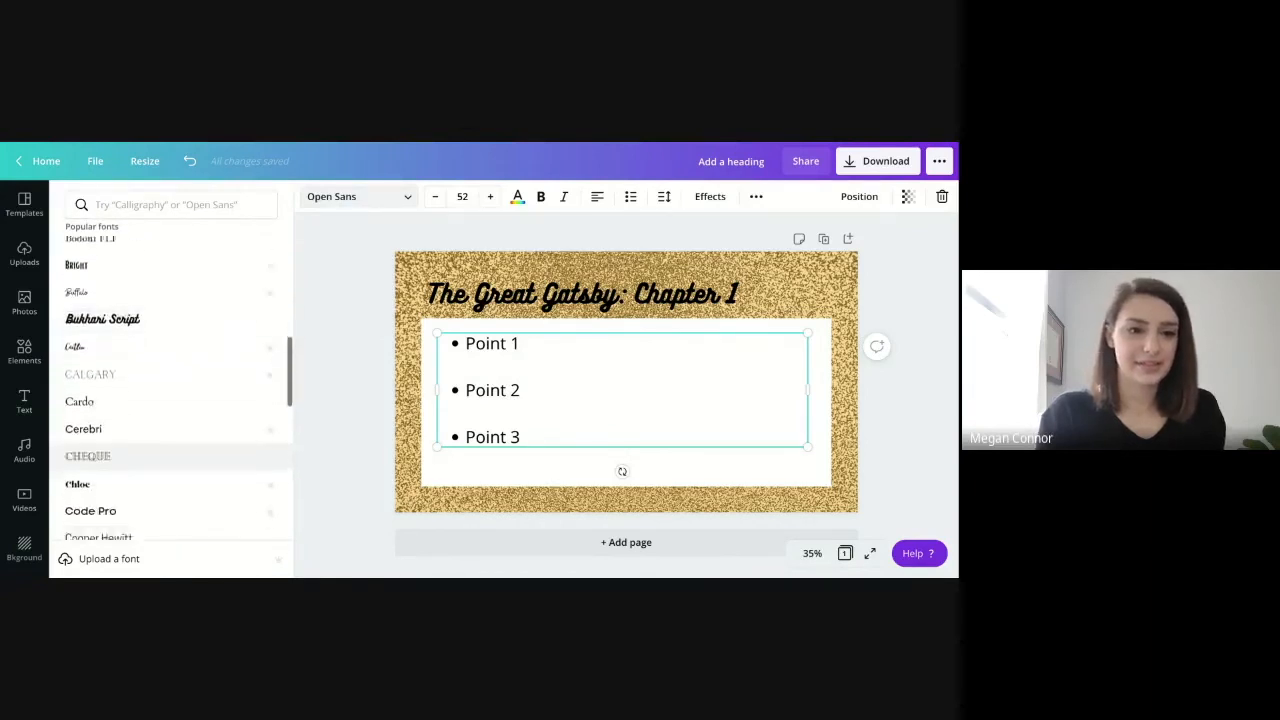
pyautogui.click(185, 333)
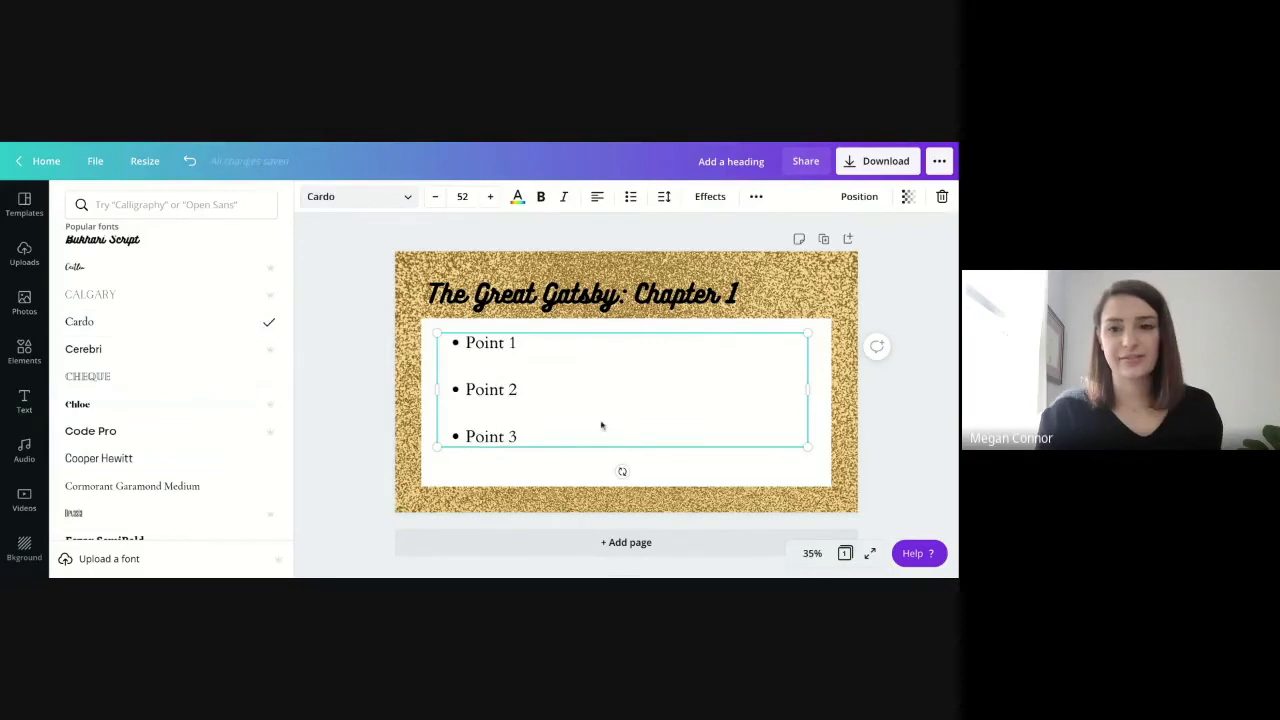
pyautogui.click(900, 420)
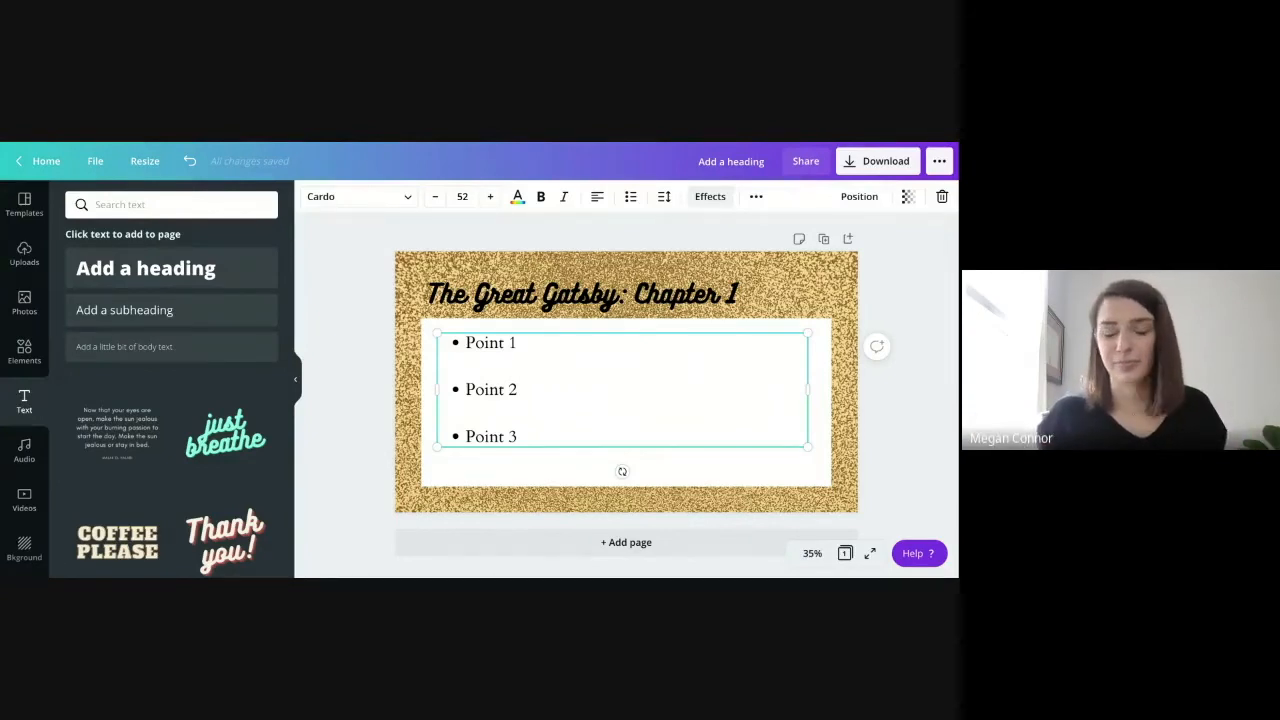
pyautogui.click(904, 404)
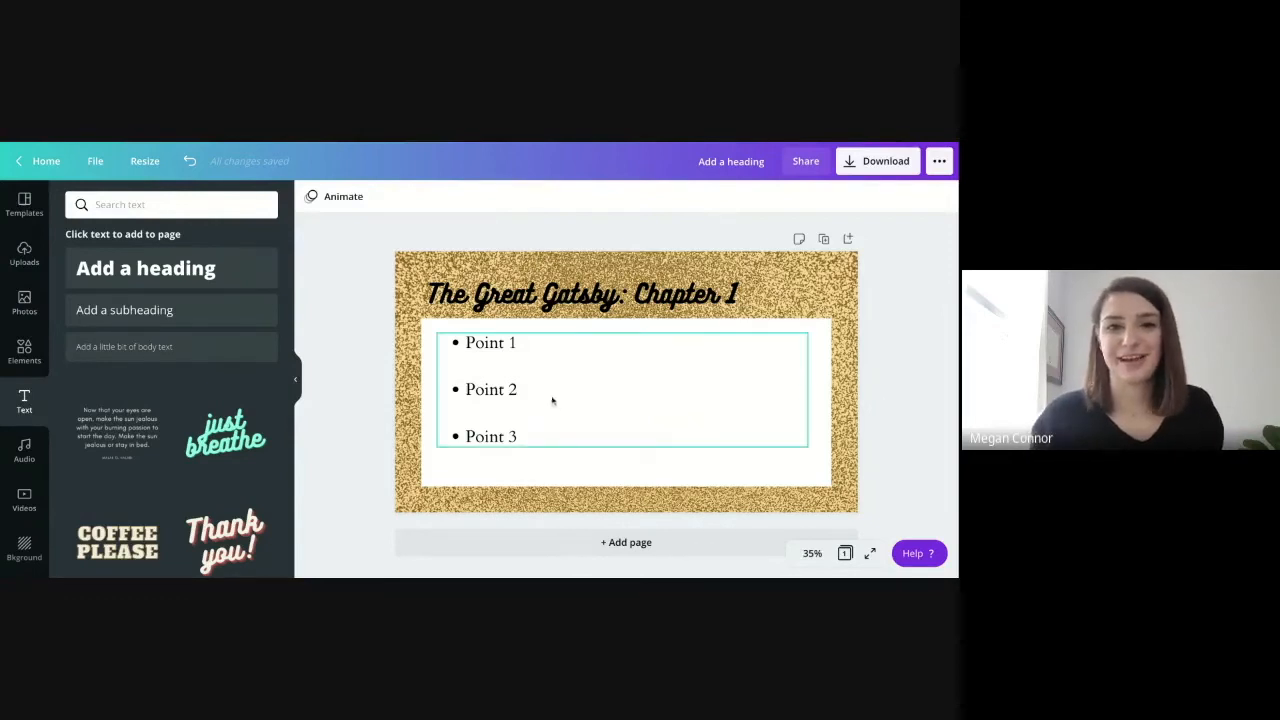
pyautogui.click(533, 372)
pyautogui.moveTo(525, 436); pyautogui.dragTo(464, 342)
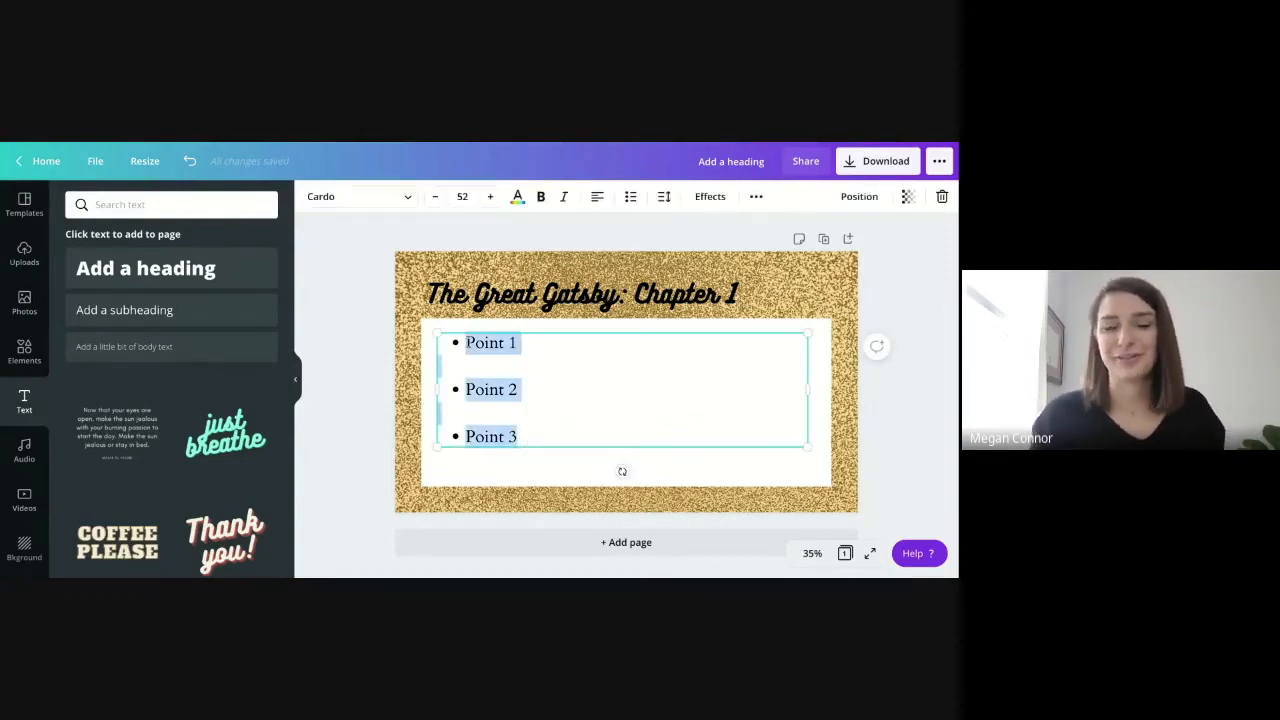
pyautogui.click(889, 287)
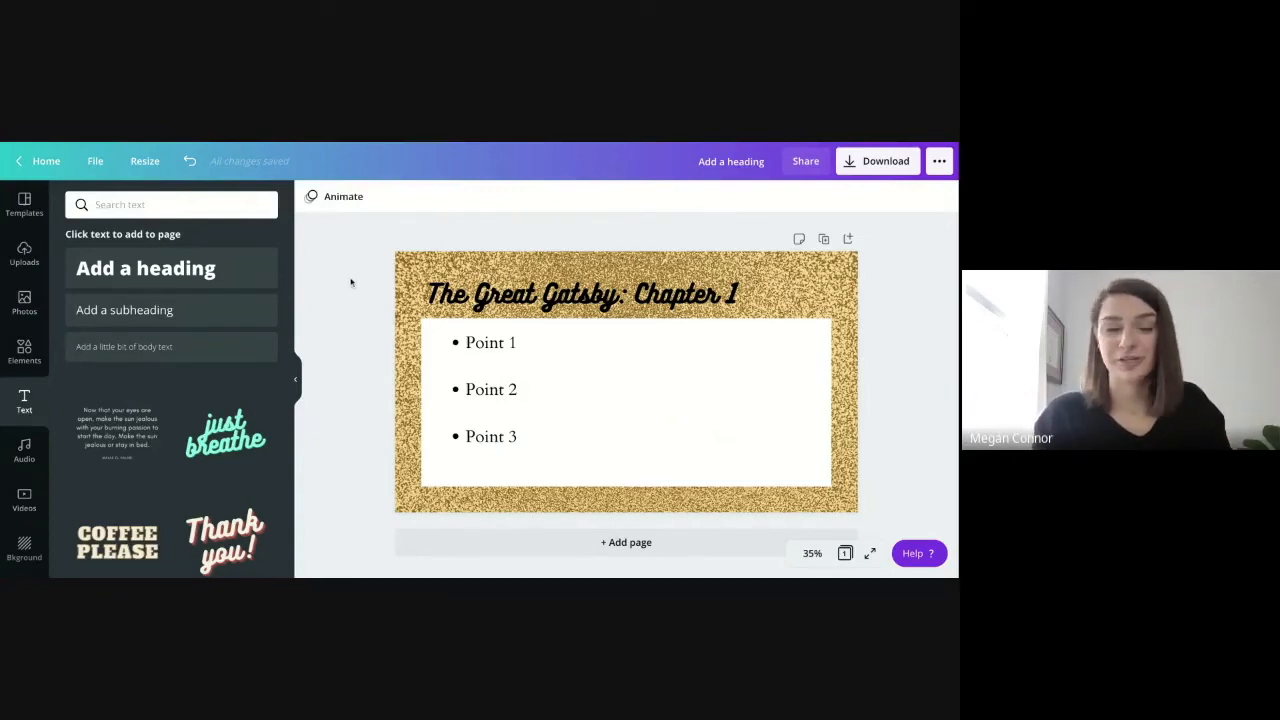
# Search the photos for "green light" and add the picture of green rays bursting from a bright white centre
pyautogui.click(25, 302)
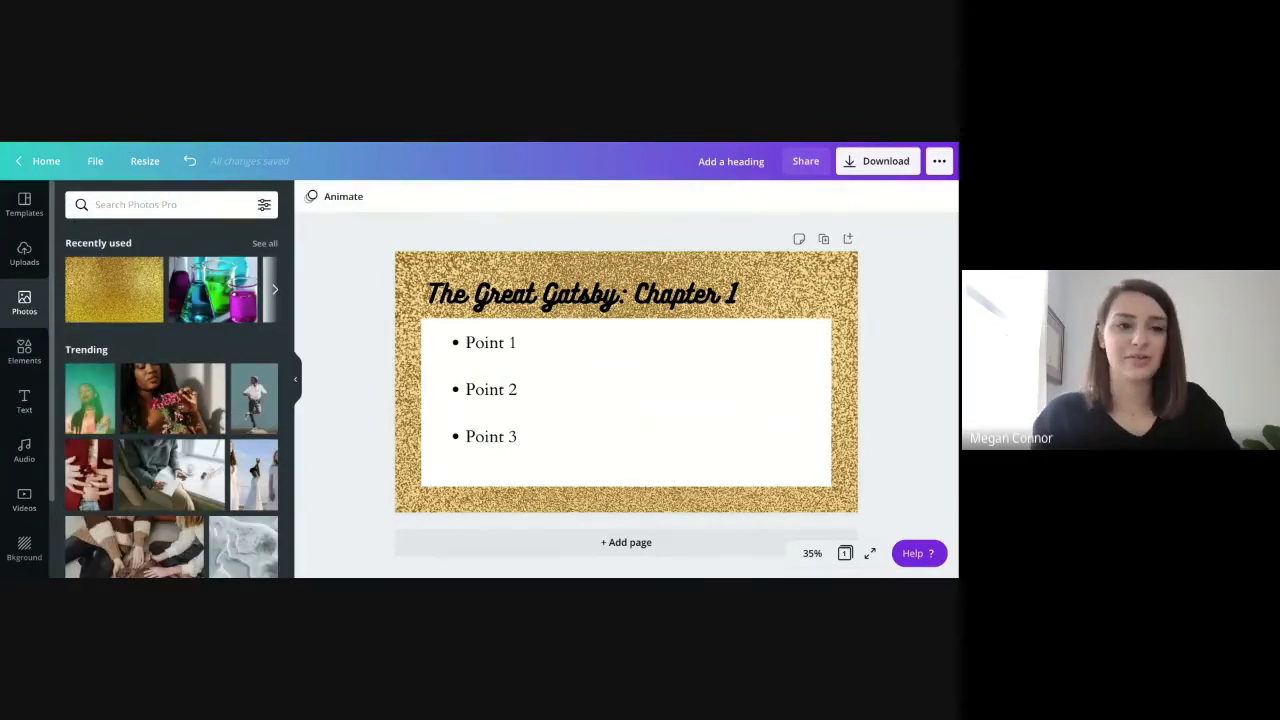
pyautogui.click(150, 206)
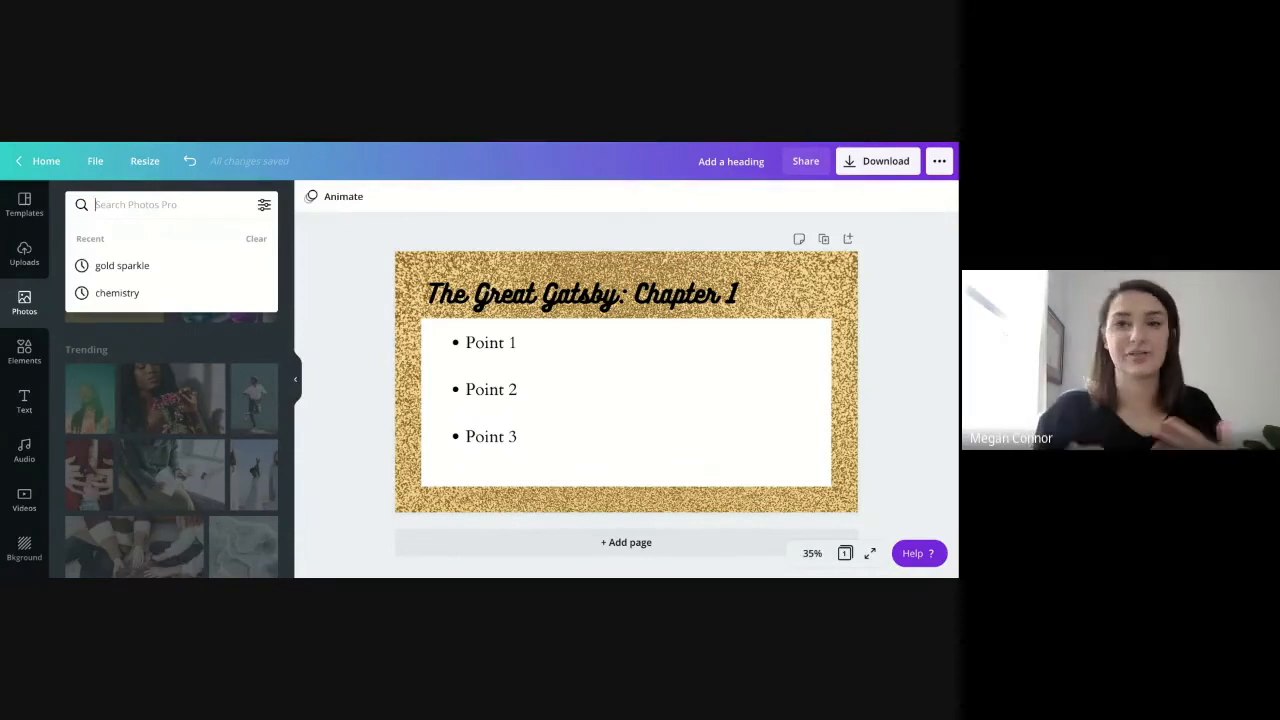
pyautogui.write('gr')
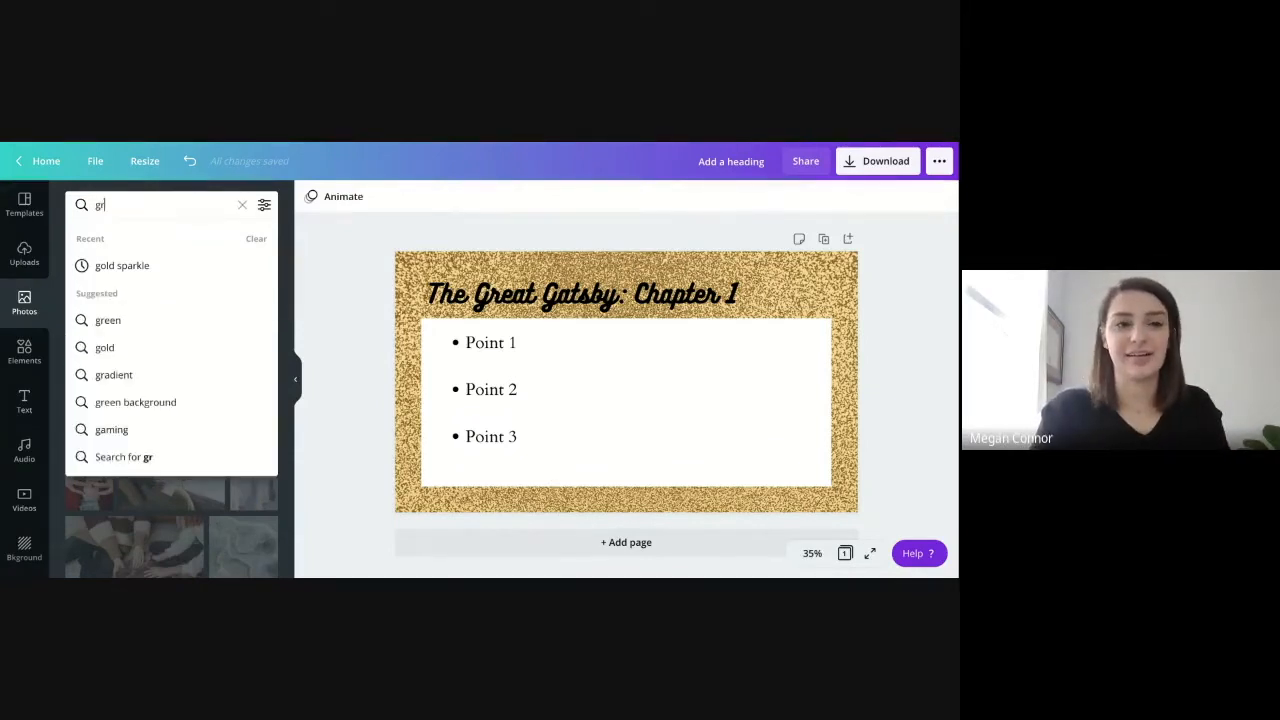
pyautogui.write('een light')
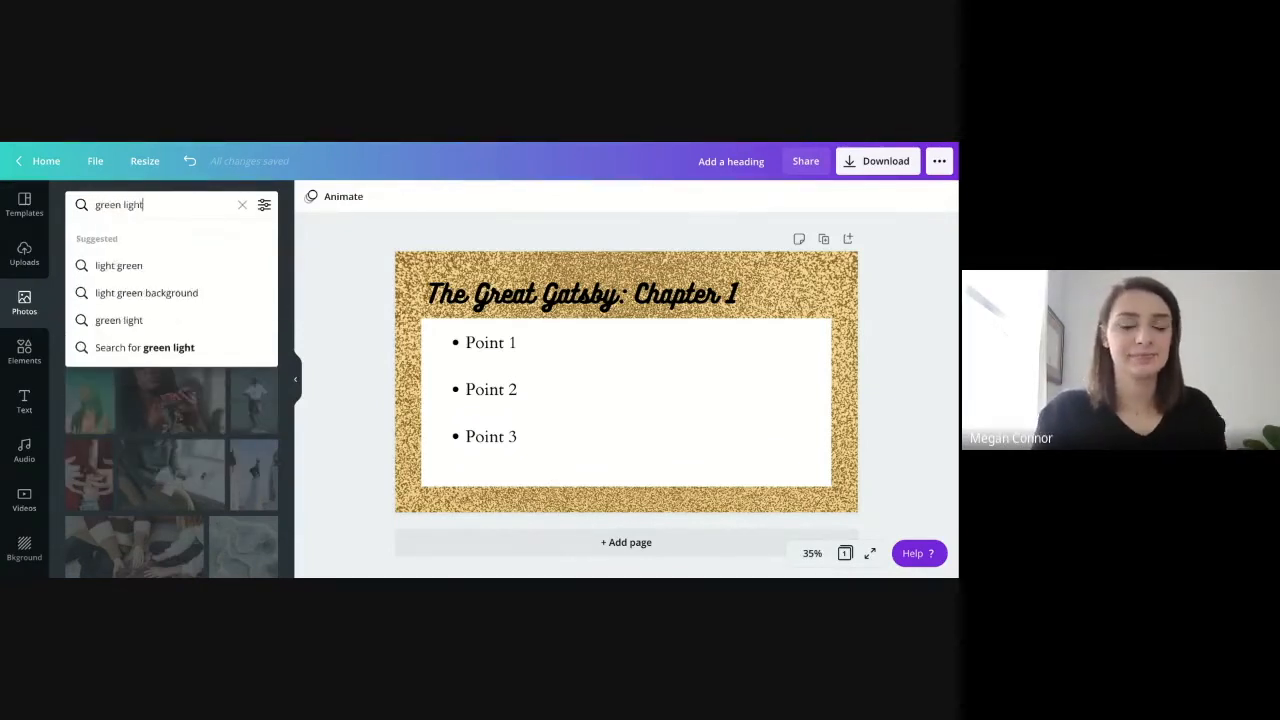
pyautogui.press('Return')
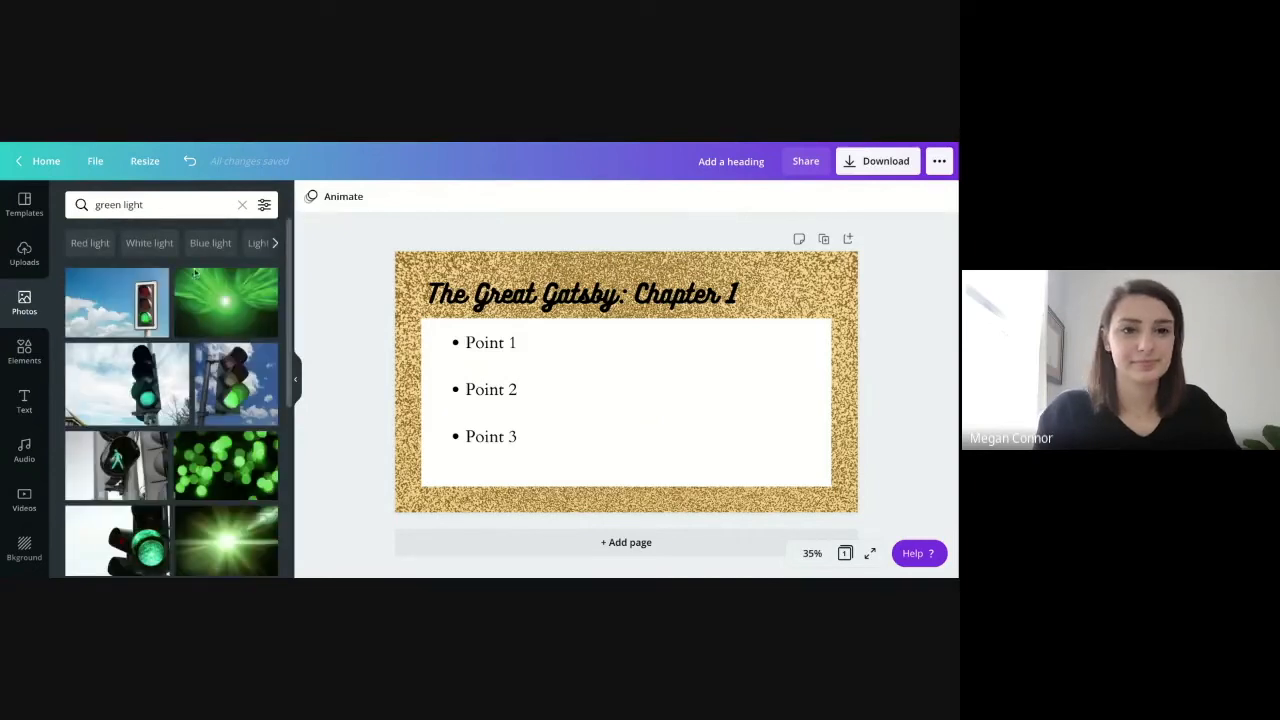
pyautogui.click(233, 316)
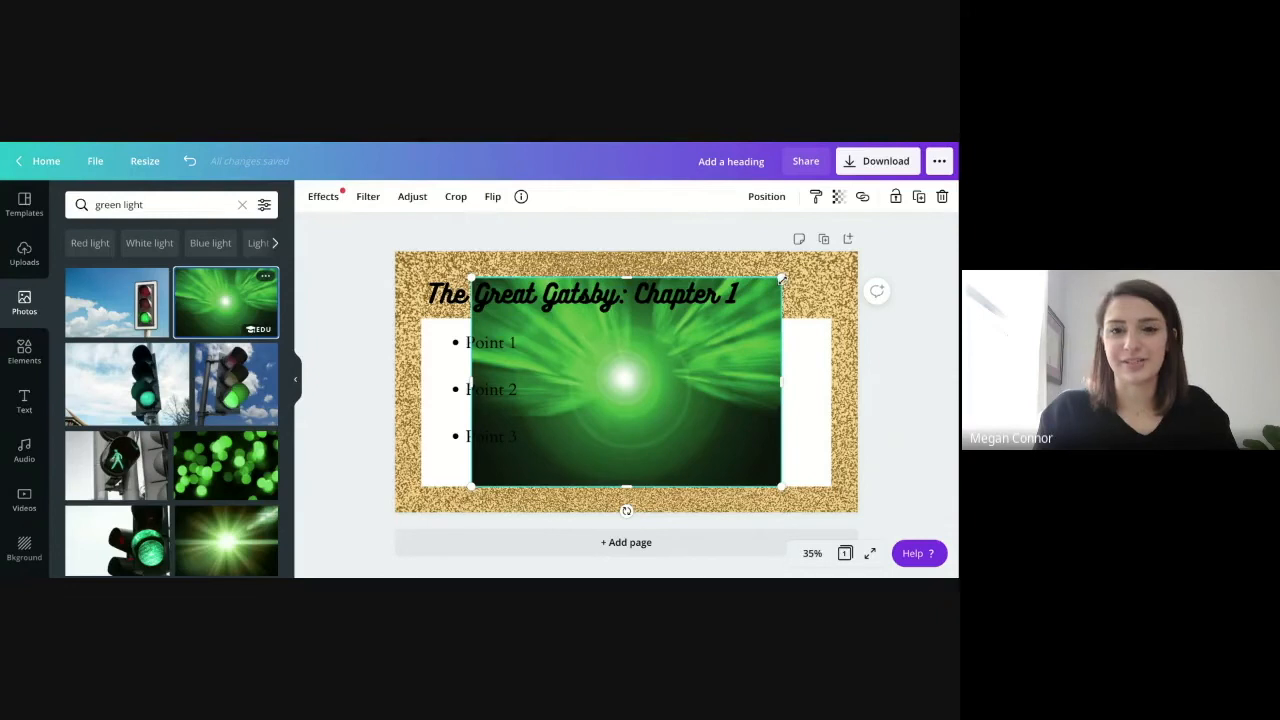
# Shrink the green light photo to about half size and place it over the lower-right corner of the slide's white box
pyautogui.moveTo(781, 280); pyautogui.dragTo(626, 381)
pyautogui.moveTo(508, 420); pyautogui.dragTo(601, 418)
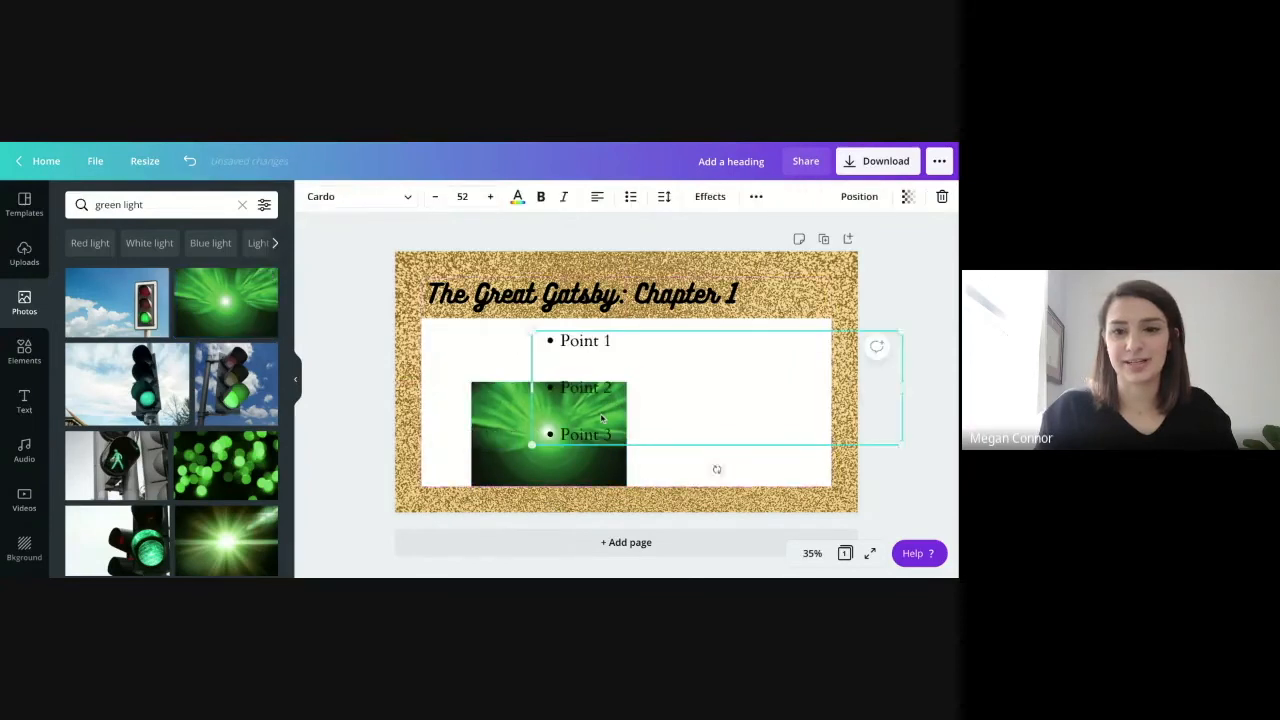
pyautogui.hotkey('ctrl', 'z')
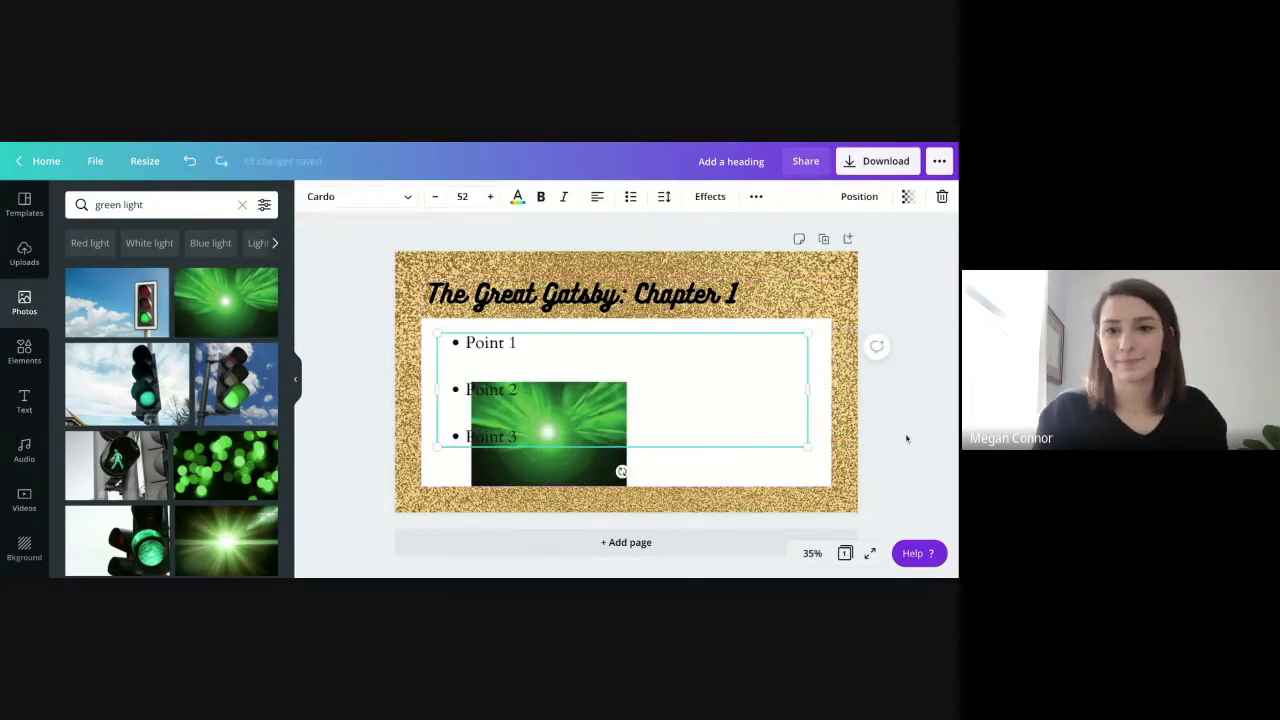
pyautogui.click(906, 437)
pyautogui.click(607, 469)
pyautogui.moveTo(607, 469); pyautogui.dragTo(822, 481)
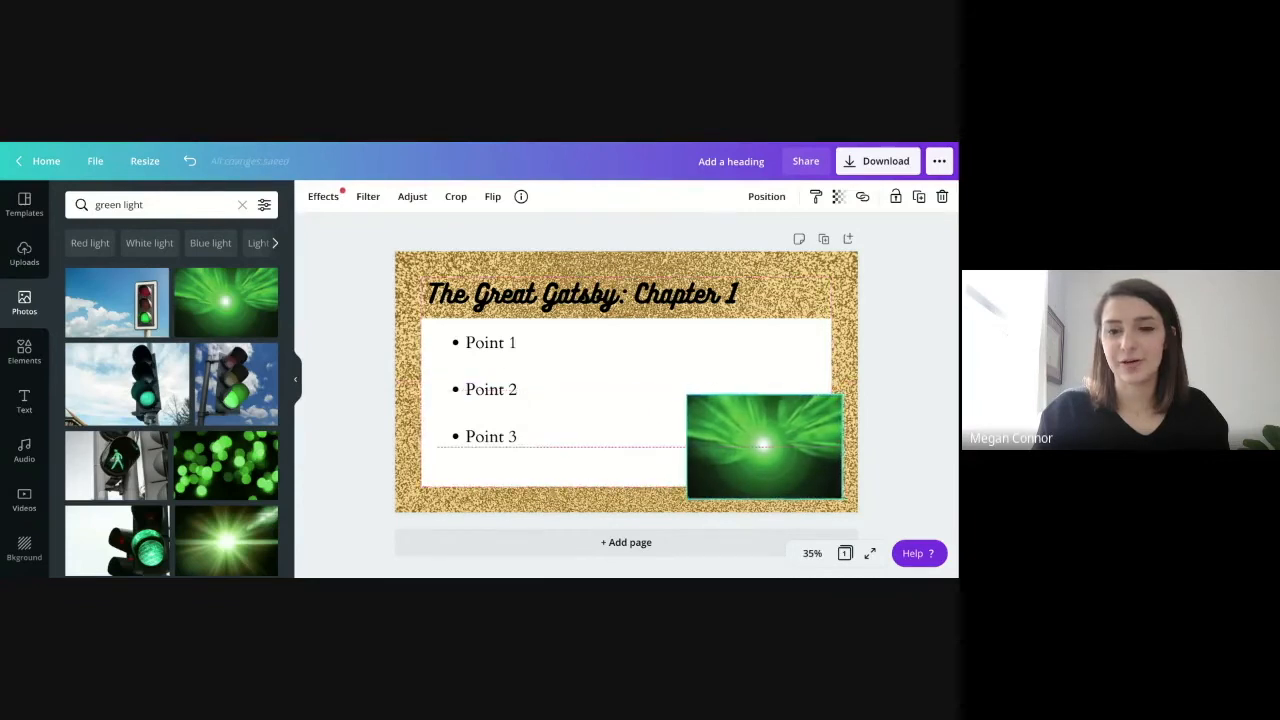
pyautogui.click(906, 445)
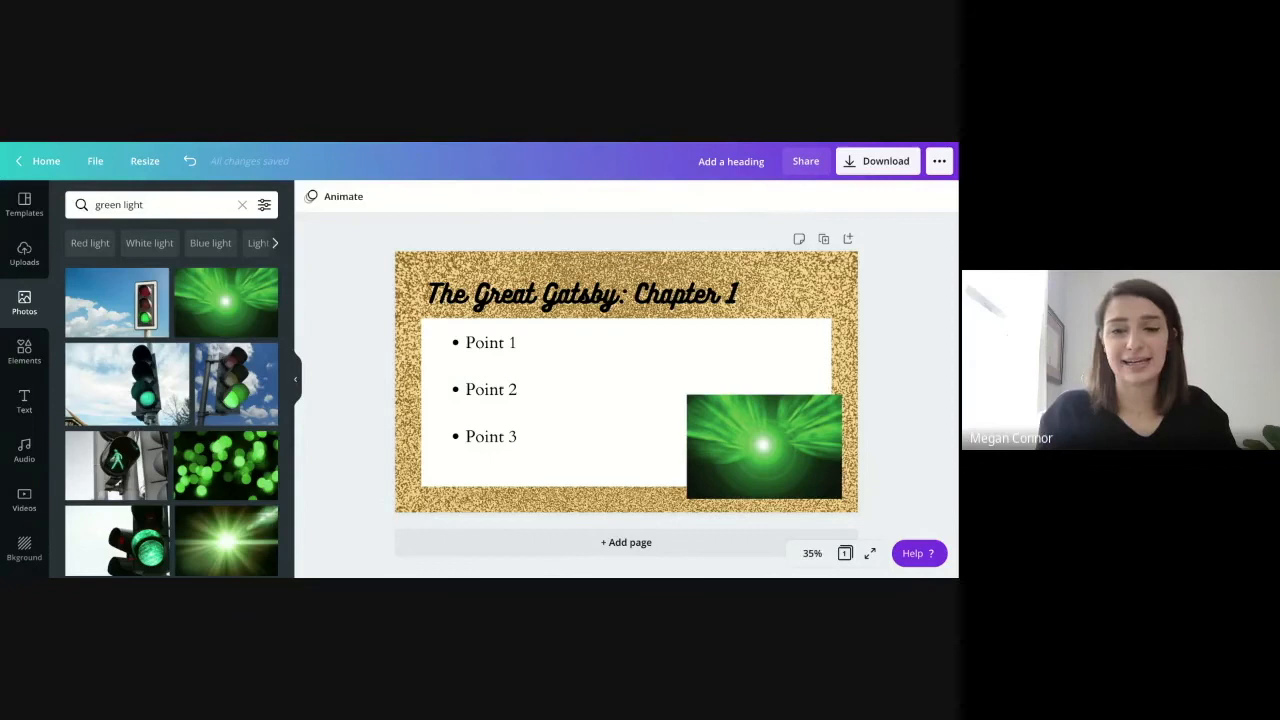
# Search the elements for "money" and add the graphic of two green dollar banknotes to the slide
pyautogui.click(36, 348)
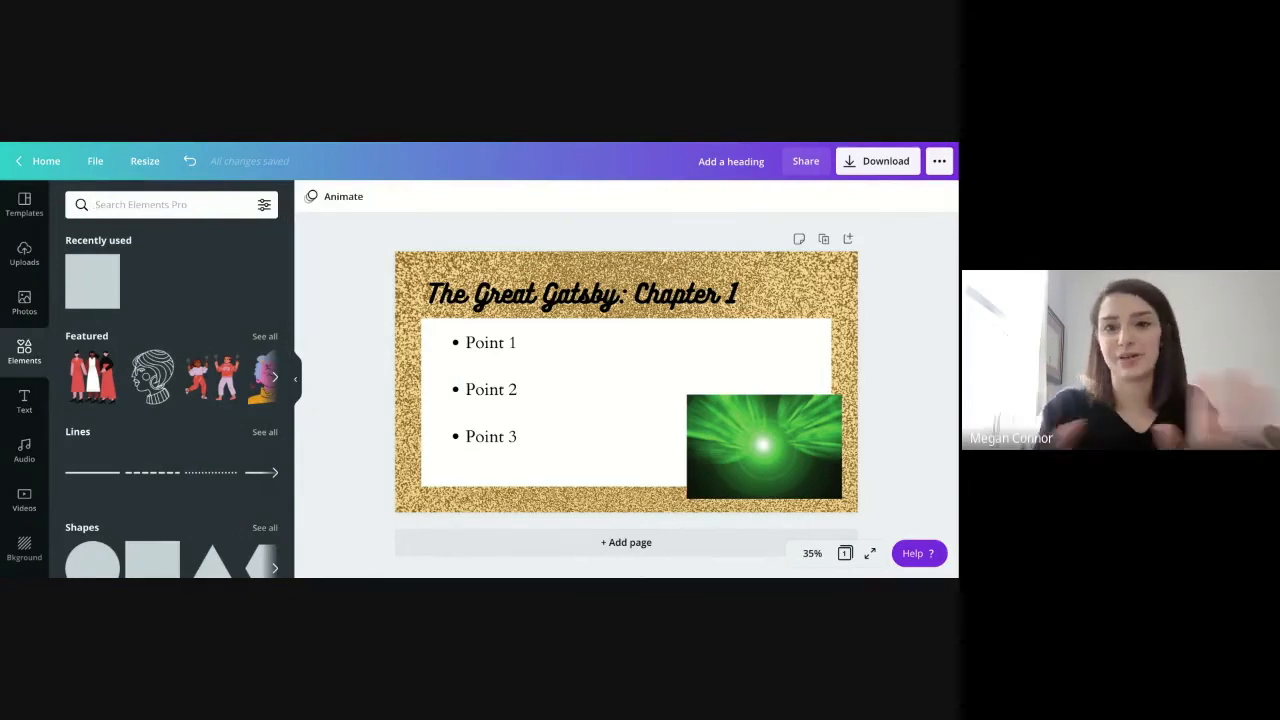
pyautogui.write('money')
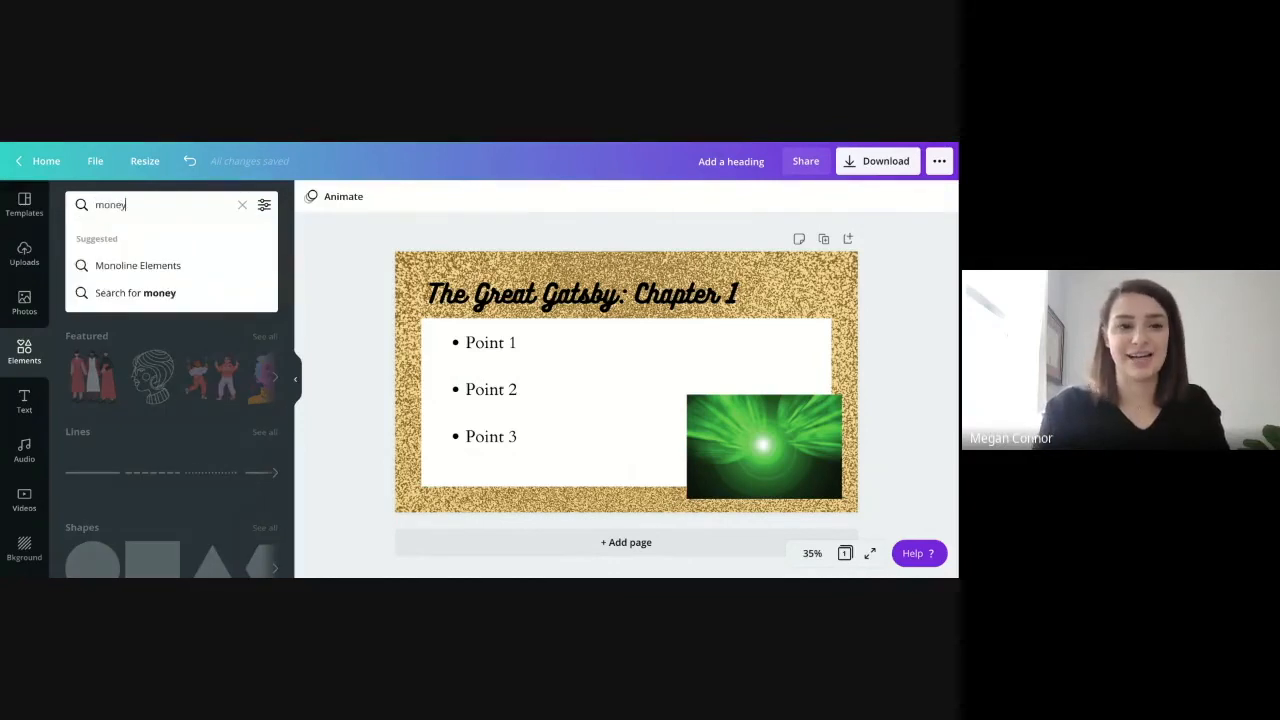
pyautogui.press('Return')
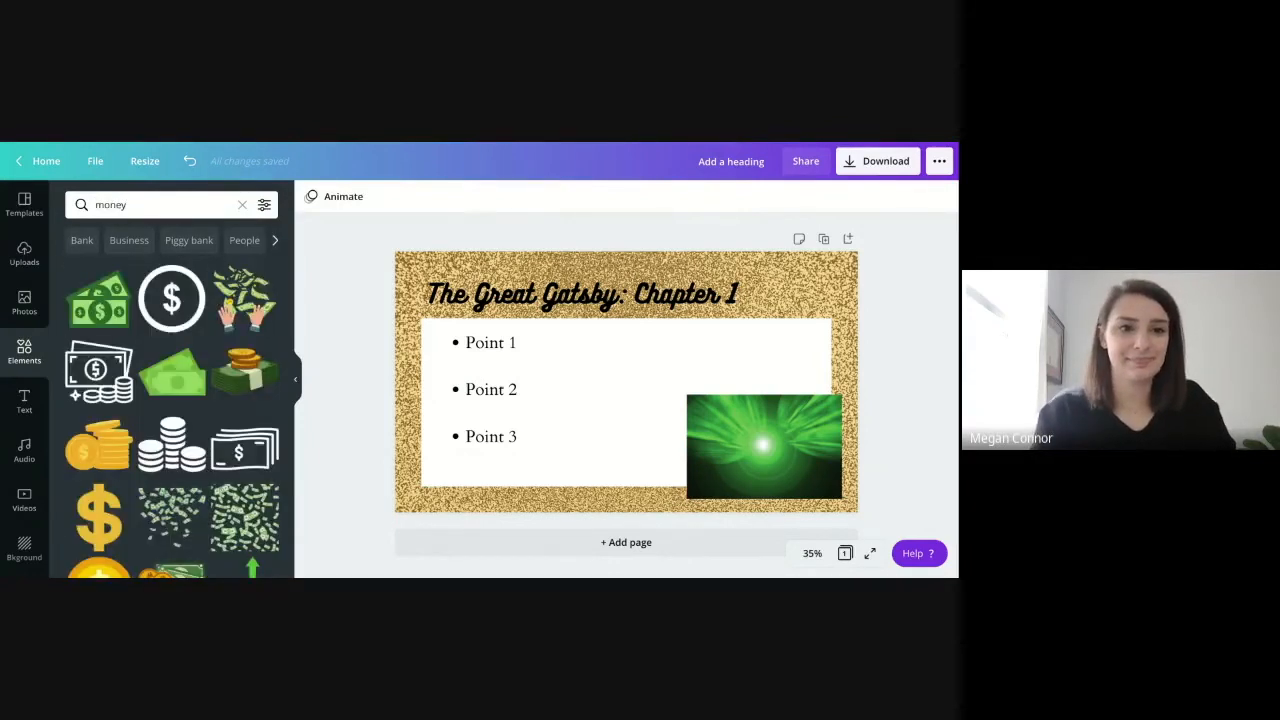
pyautogui.click(98, 298)
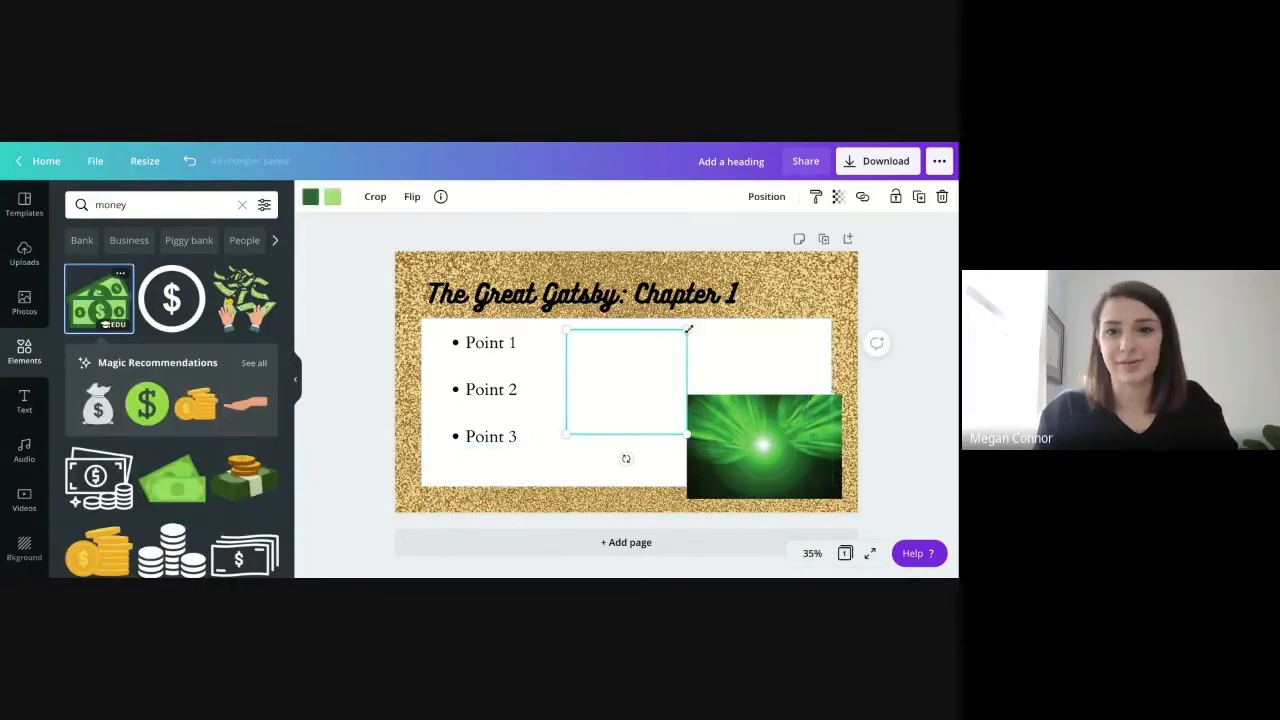
pyautogui.moveTo(686, 330); pyautogui.dragTo(687, 330)
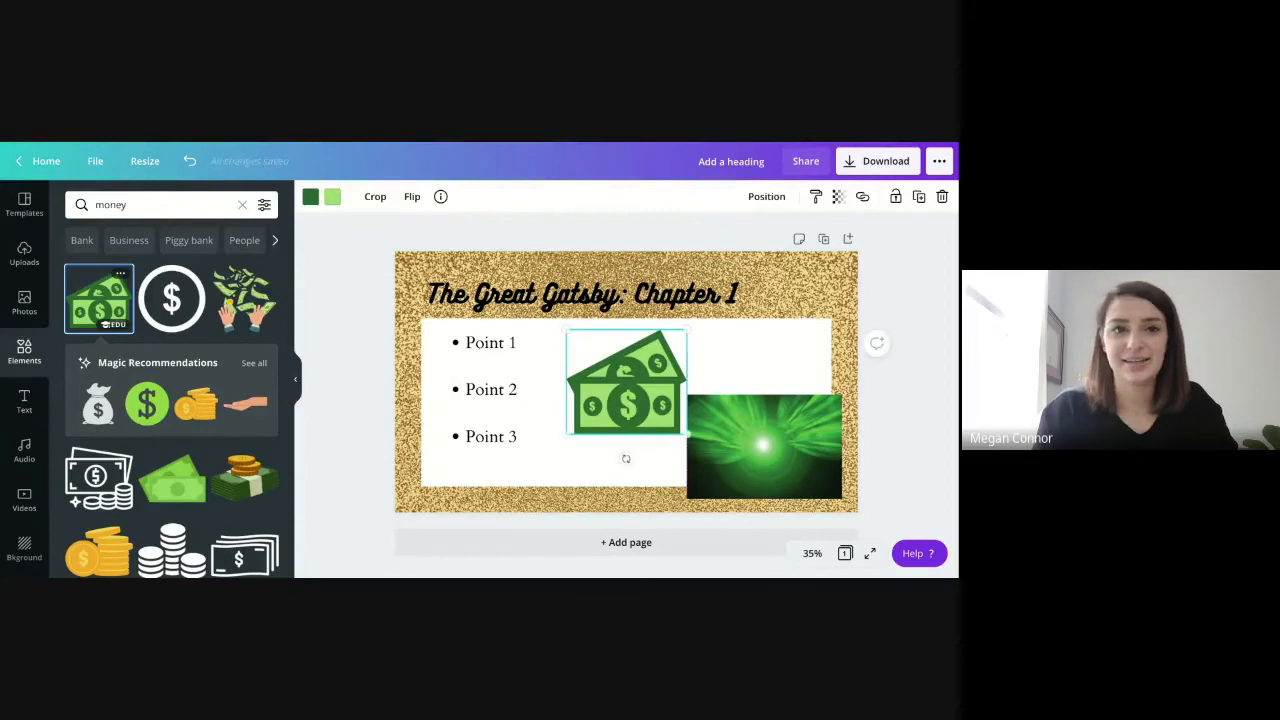
# Recolour the banknotes' light green to the photo's palest green and place the graphic, slightly smaller, at the photo's upper-left corner
pyautogui.click(334, 198)
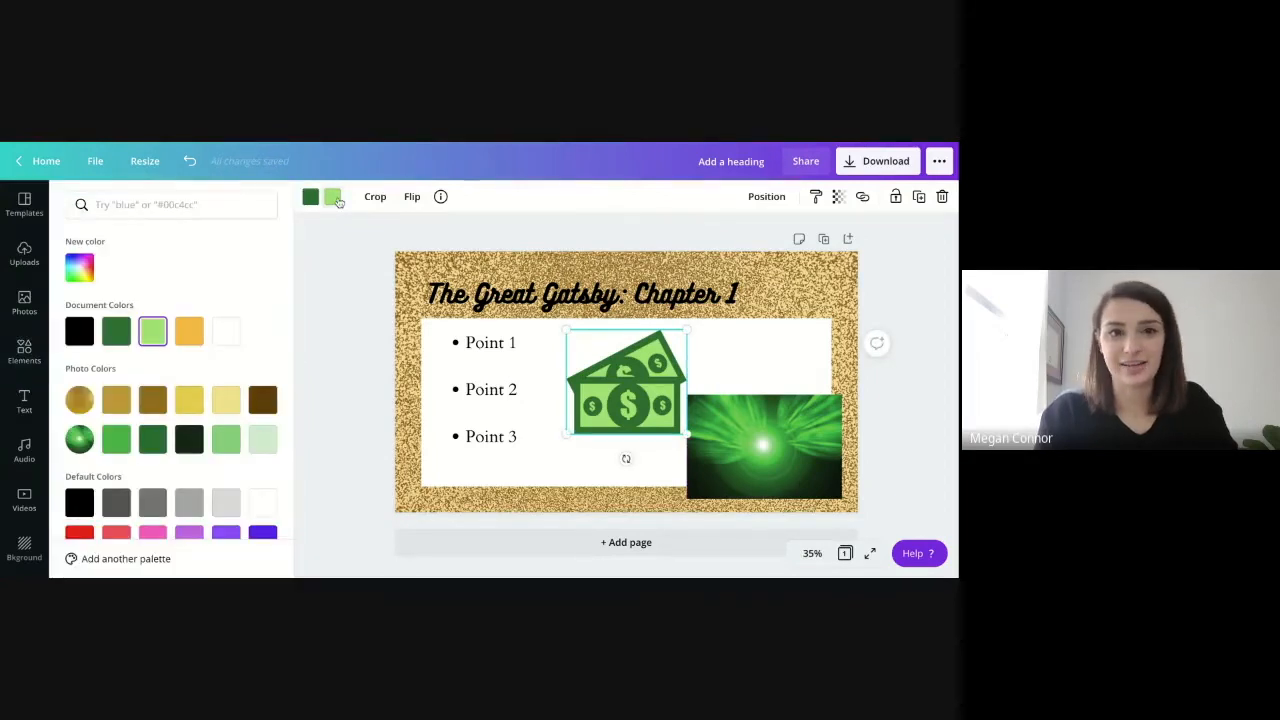
pyautogui.click(262, 441)
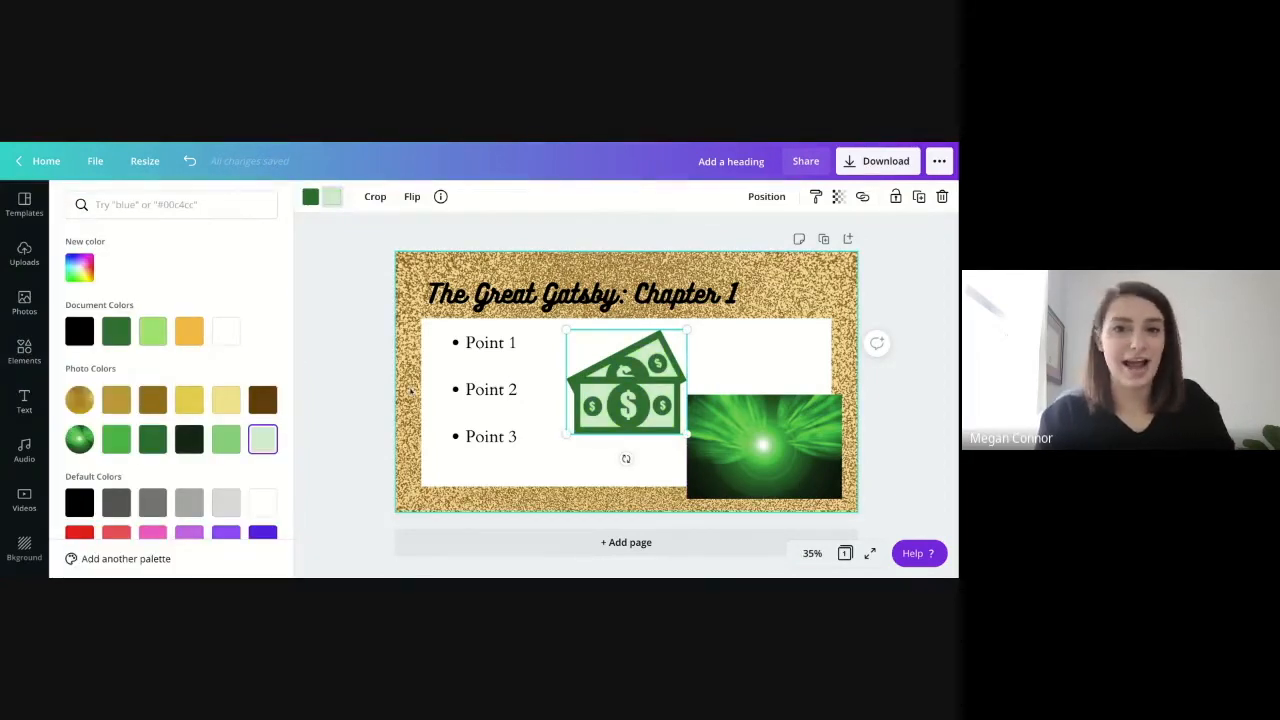
pyautogui.moveTo(684, 327); pyautogui.dragTo(667, 348)
pyautogui.moveTo(629, 398); pyautogui.dragTo(677, 390)
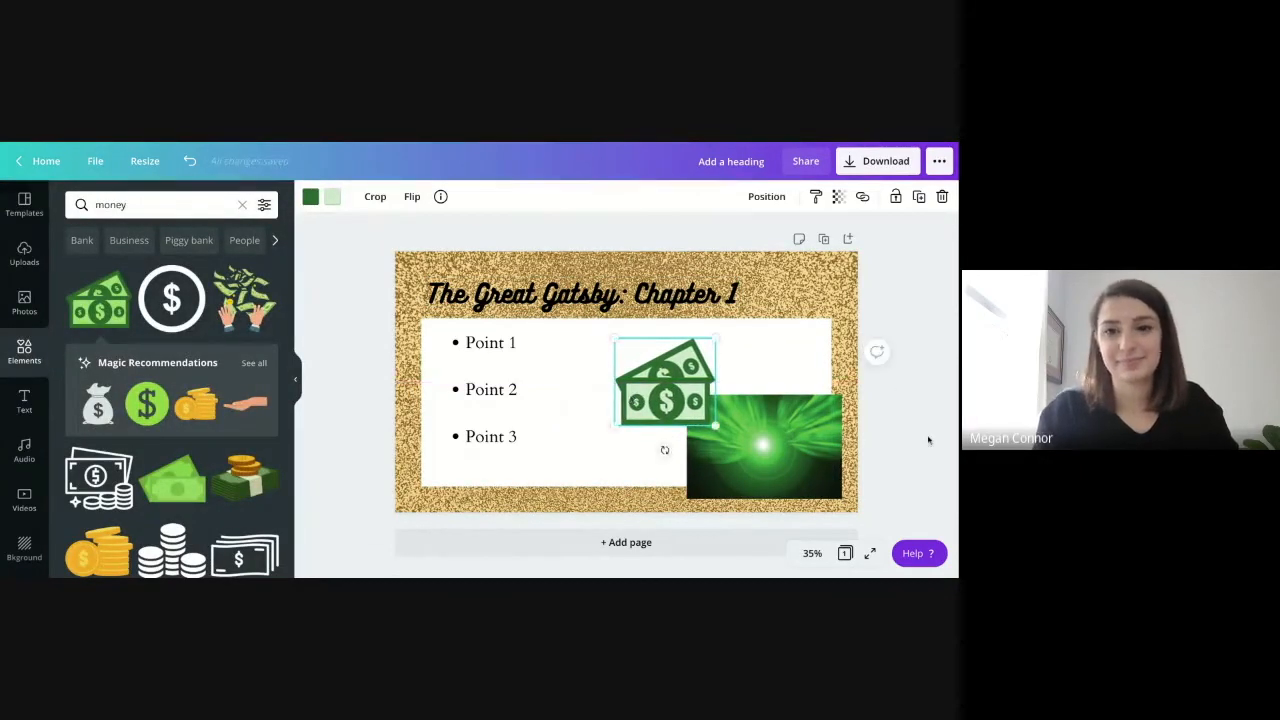
pyautogui.click(933, 404)
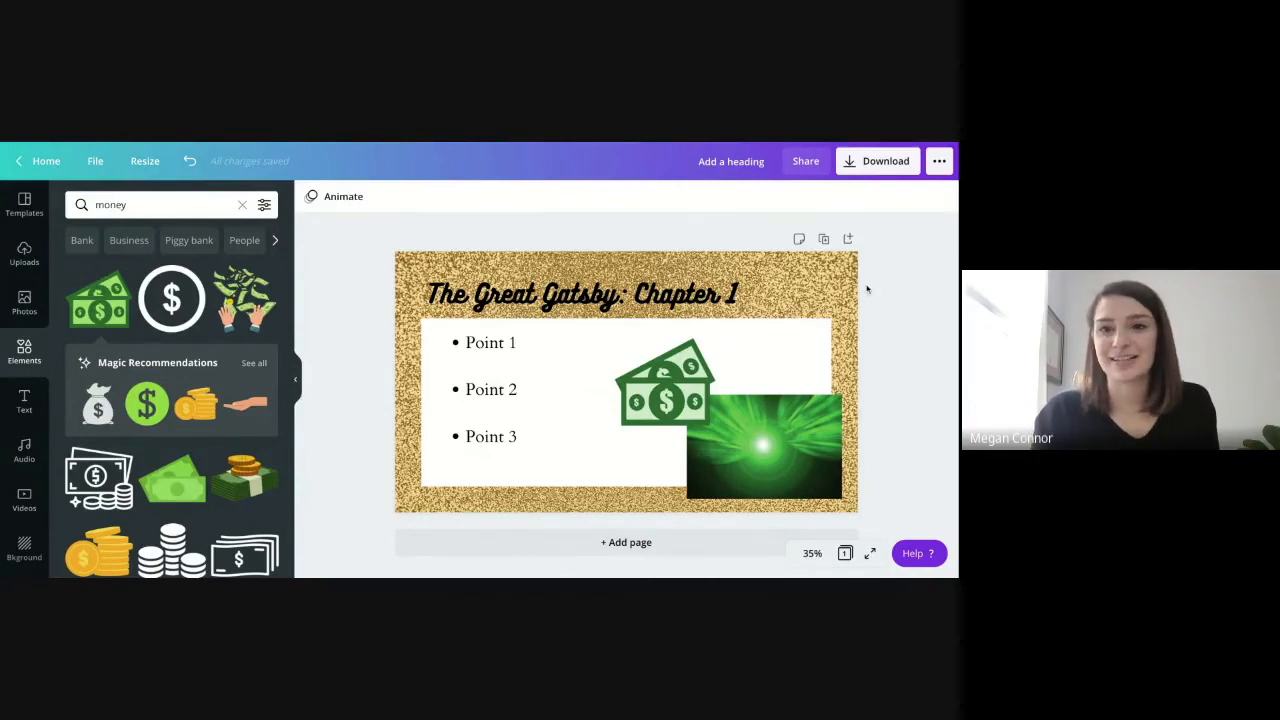
# Duplicate the finished slide and change the copy's heading to "The Great Gatsby: Chapter 2"
pyautogui.click(824, 240)
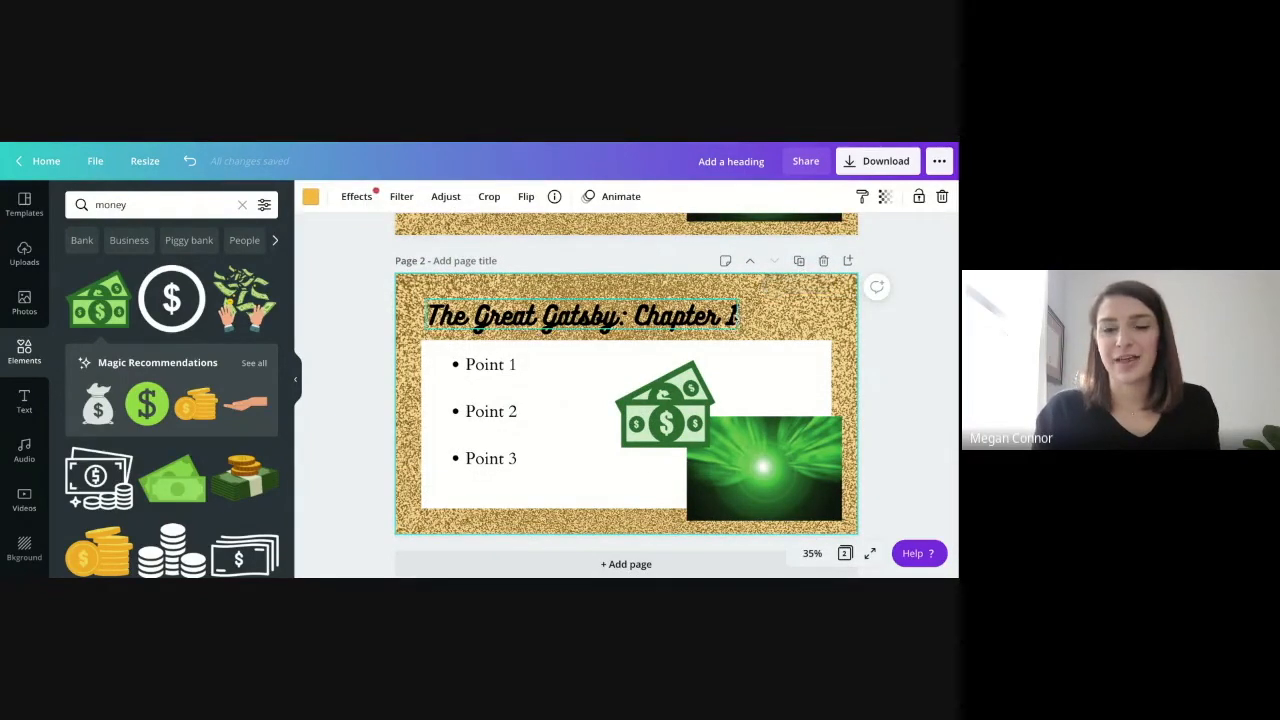
pyautogui.click(734, 318)
pyautogui.click(734, 318)
pyautogui.click(735, 316)
pyautogui.press('BackSpace')
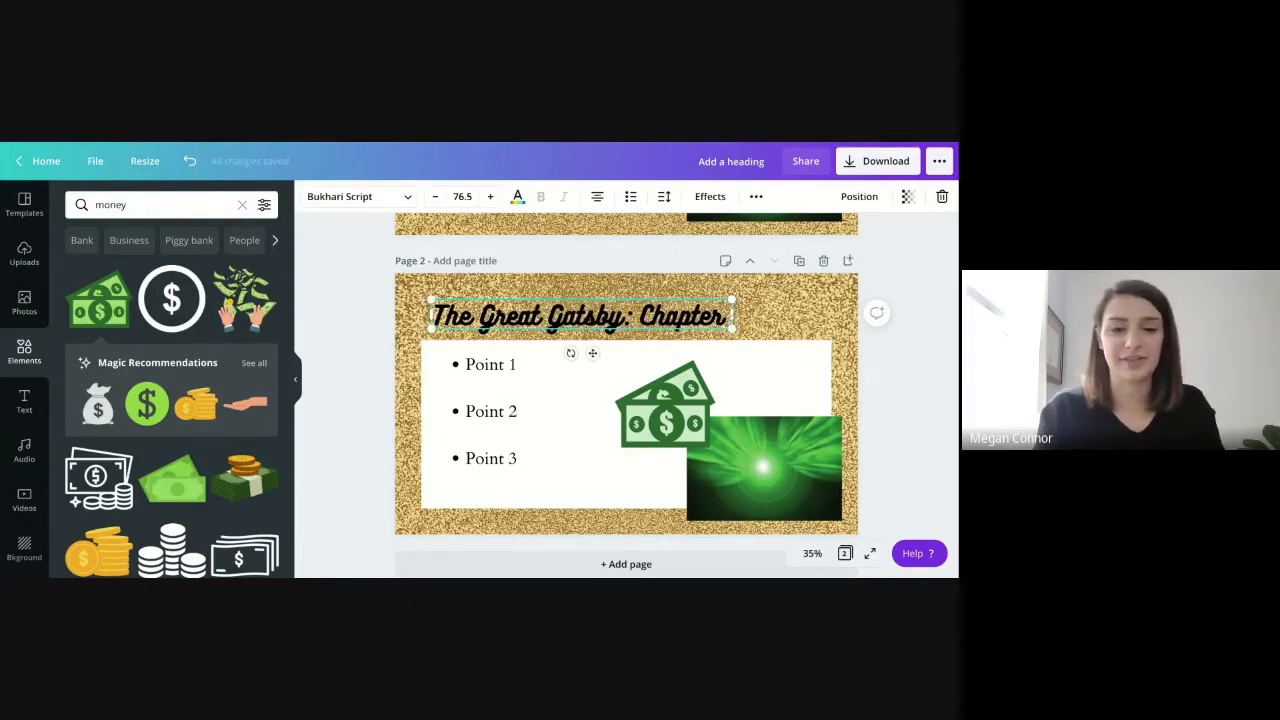
pyautogui.write('2')
pyautogui.click(909, 369)
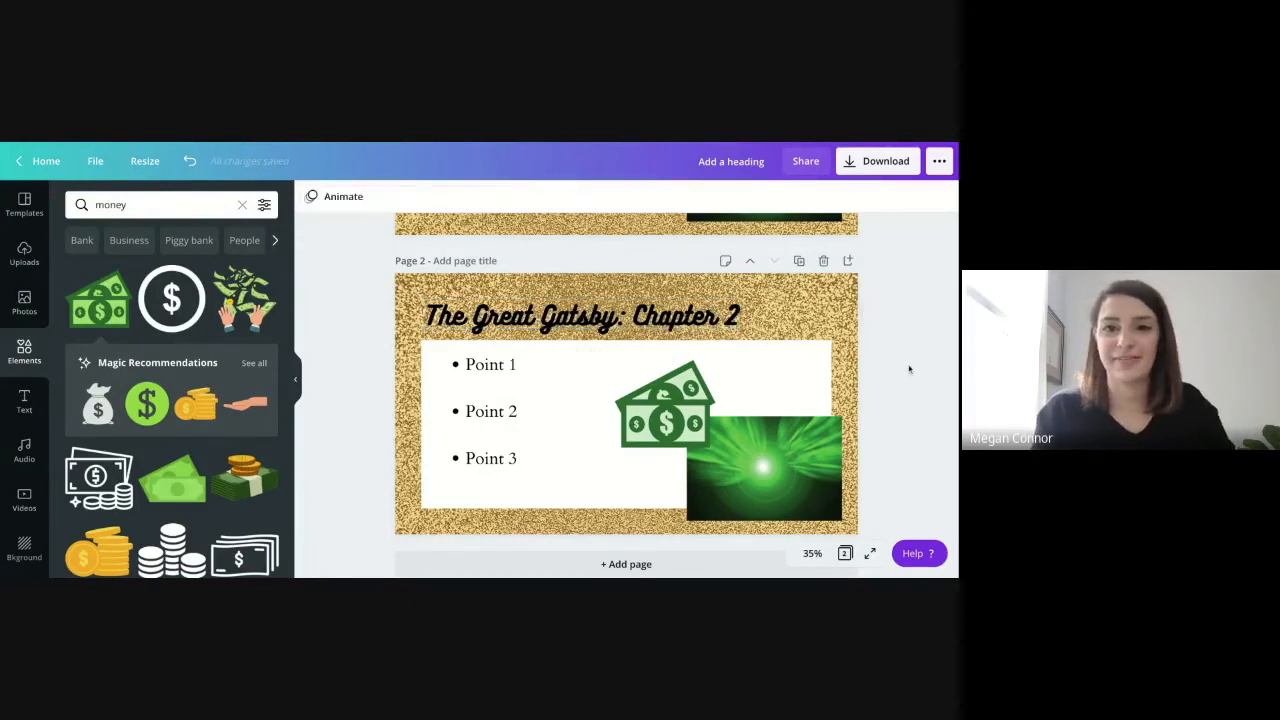
# Add a new blank page after the Chapter 2 slide
pyautogui.scroll(-1, 626, 390)
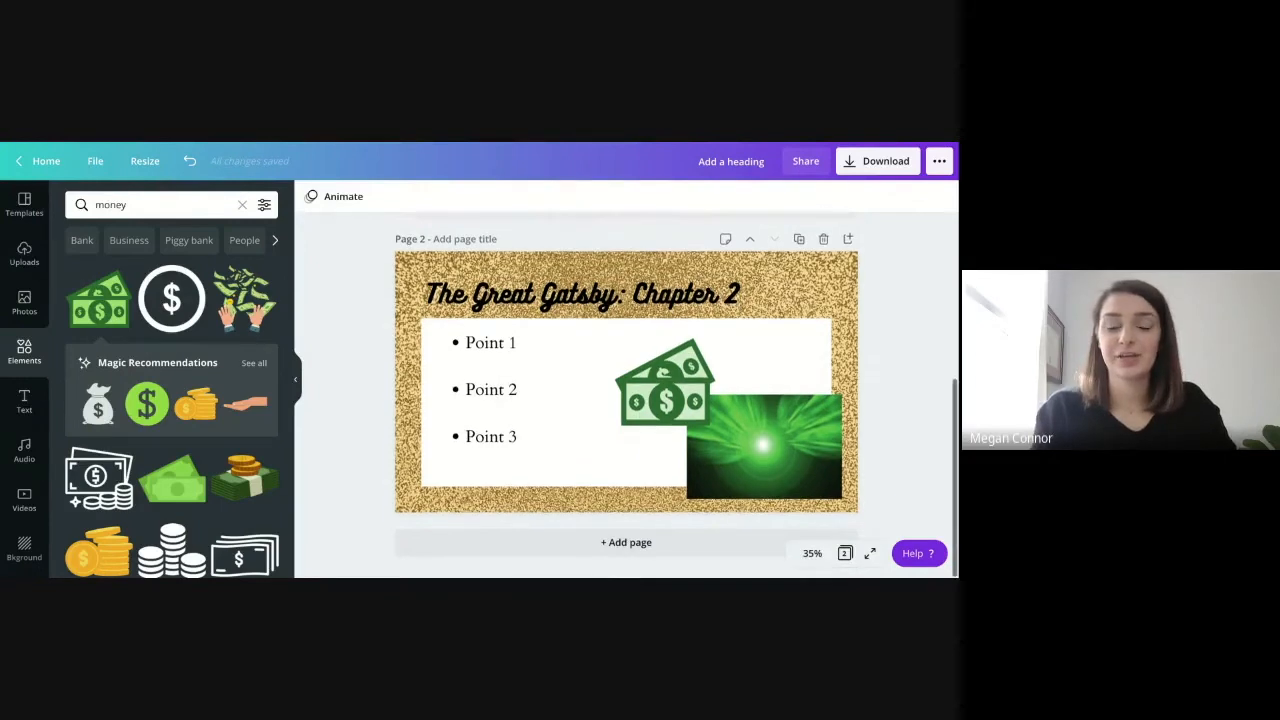
pyautogui.click(640, 544)
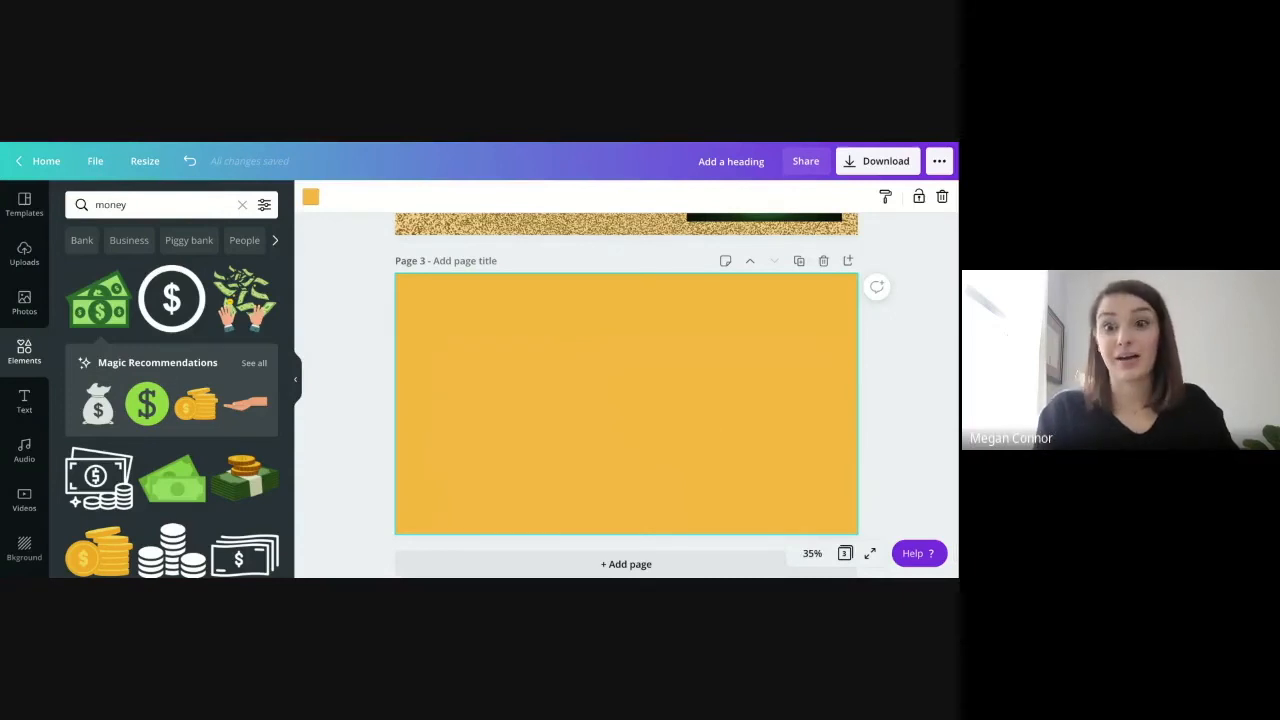
pyautogui.scroll(1, 626, 395)
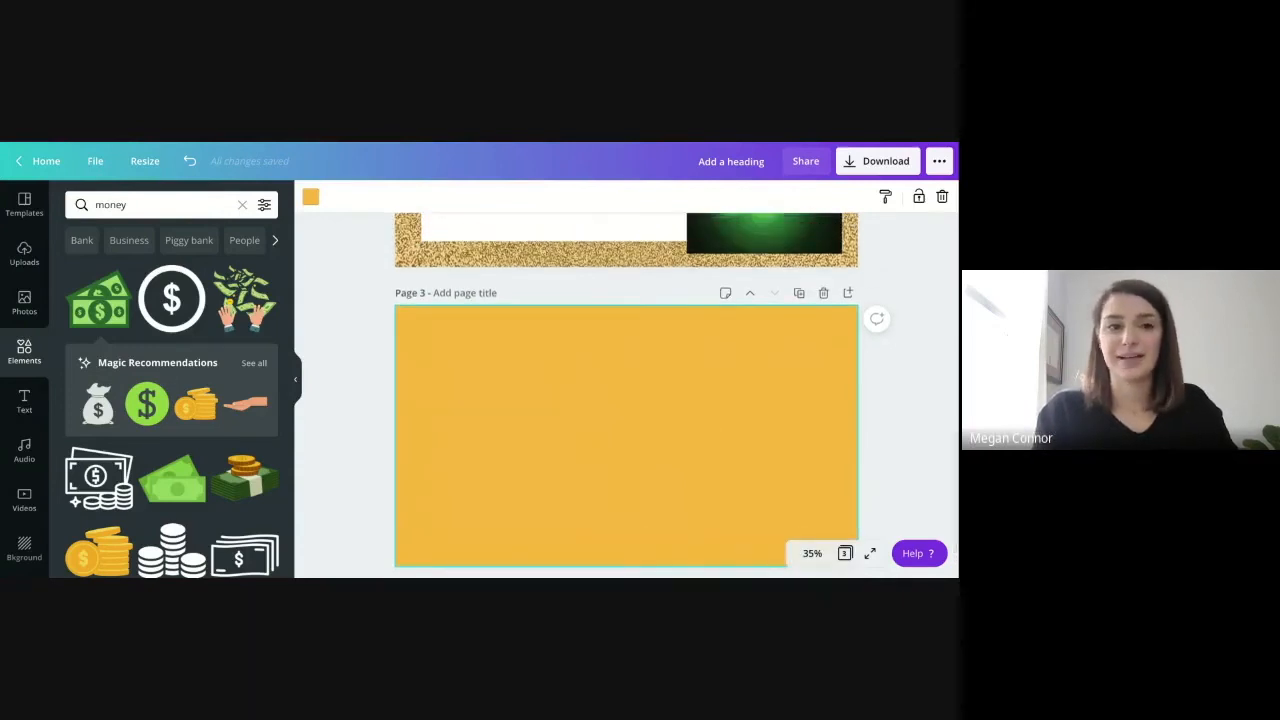
pyautogui.scroll(-1, 626, 395)
pyautogui.scroll(4, 626, 395)
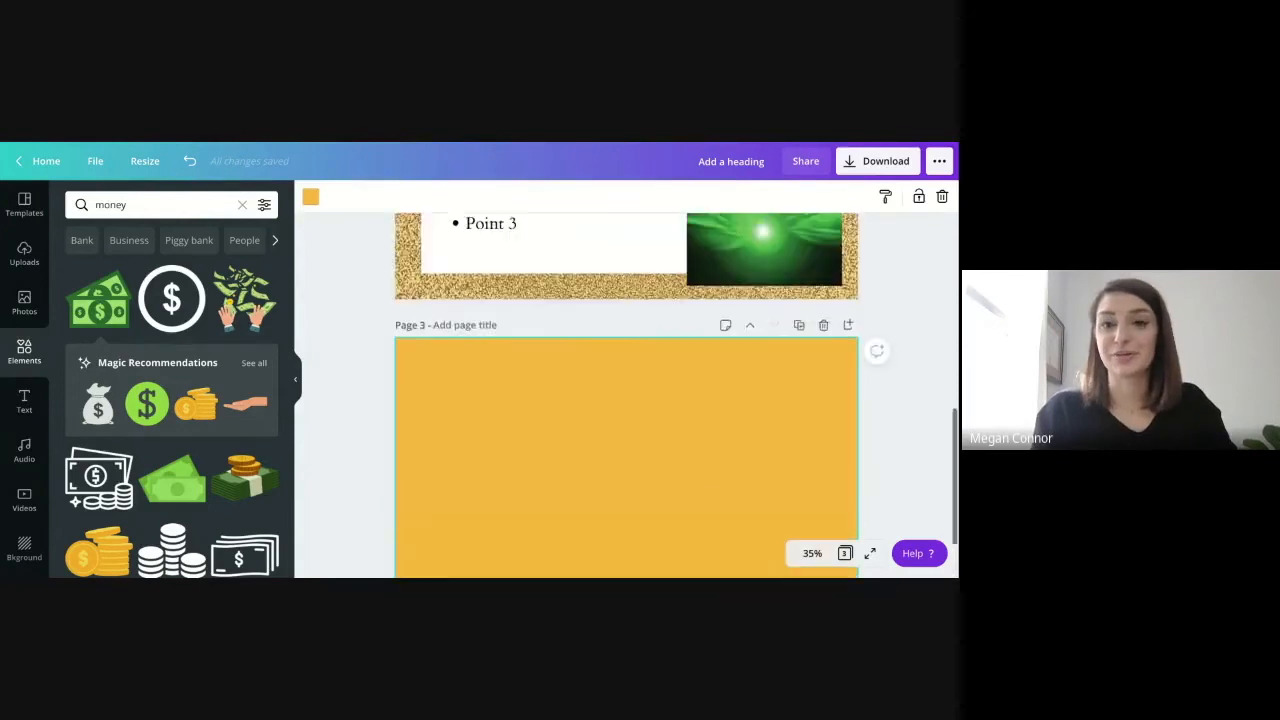
pyautogui.scroll(1, 626, 395)
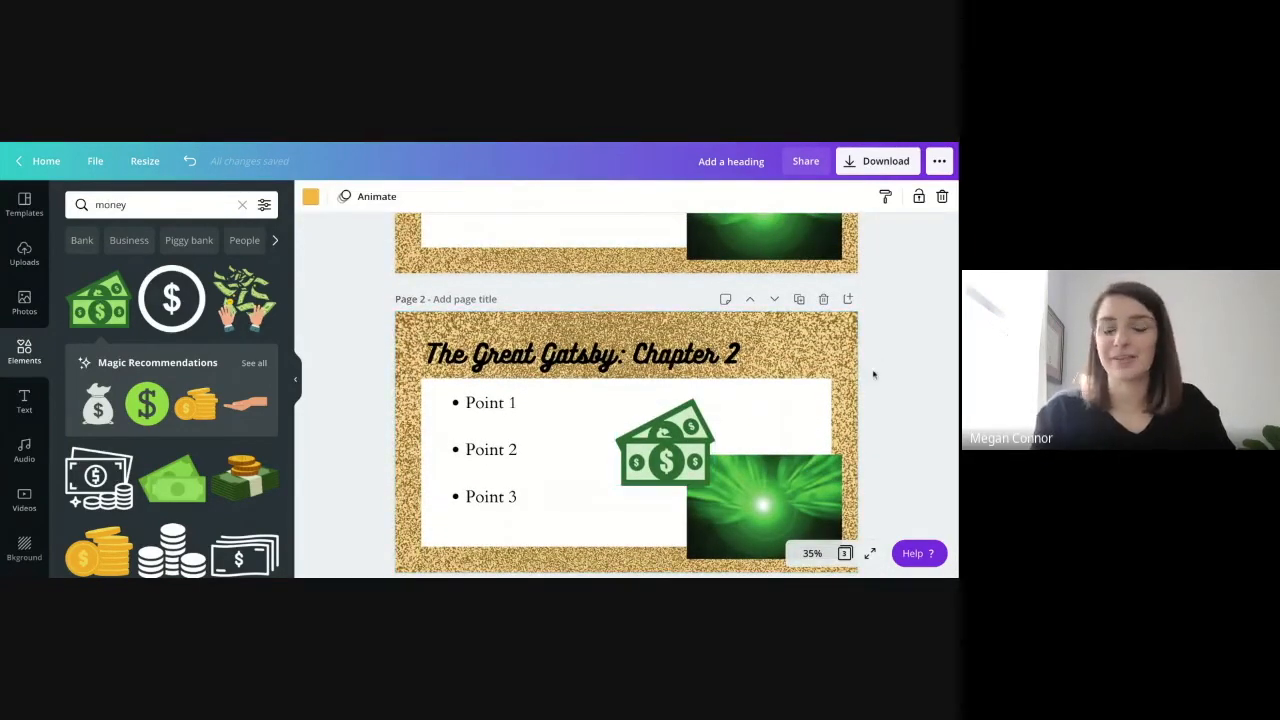
pyautogui.scroll(6, 910, 380)
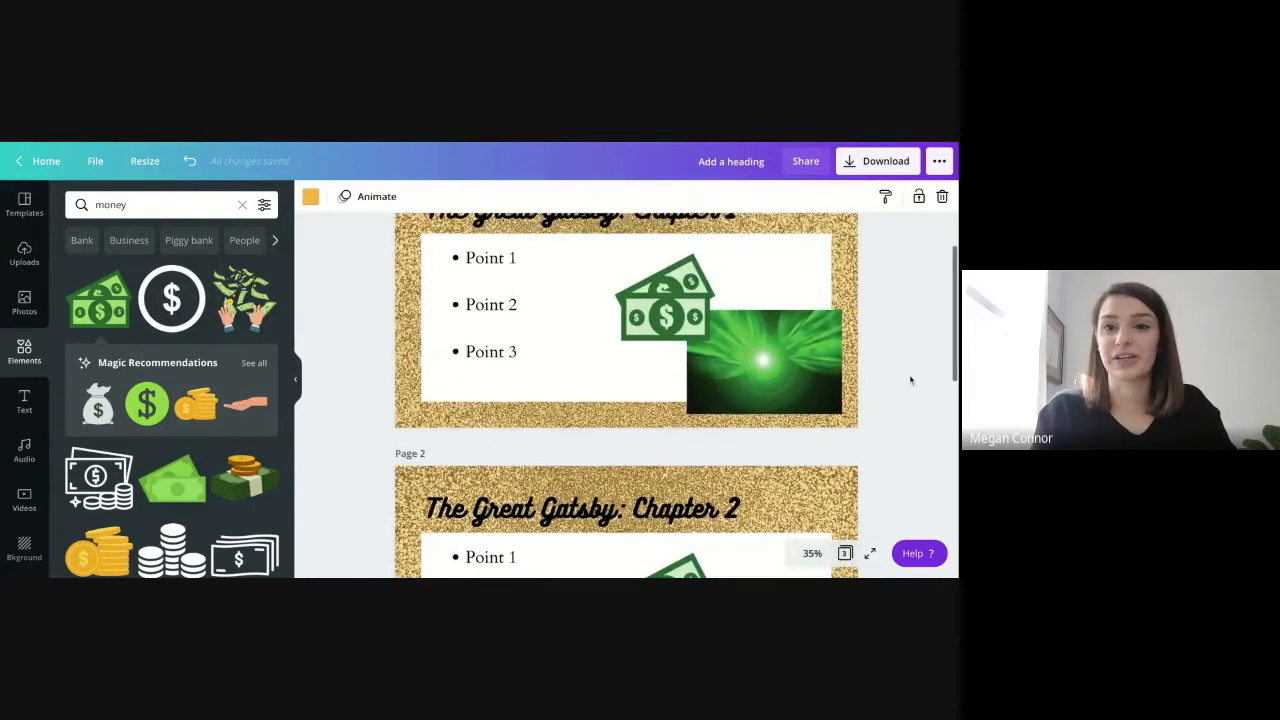
pyautogui.scroll(-1, 626, 395)
pyautogui.scroll(1, 626, 395)
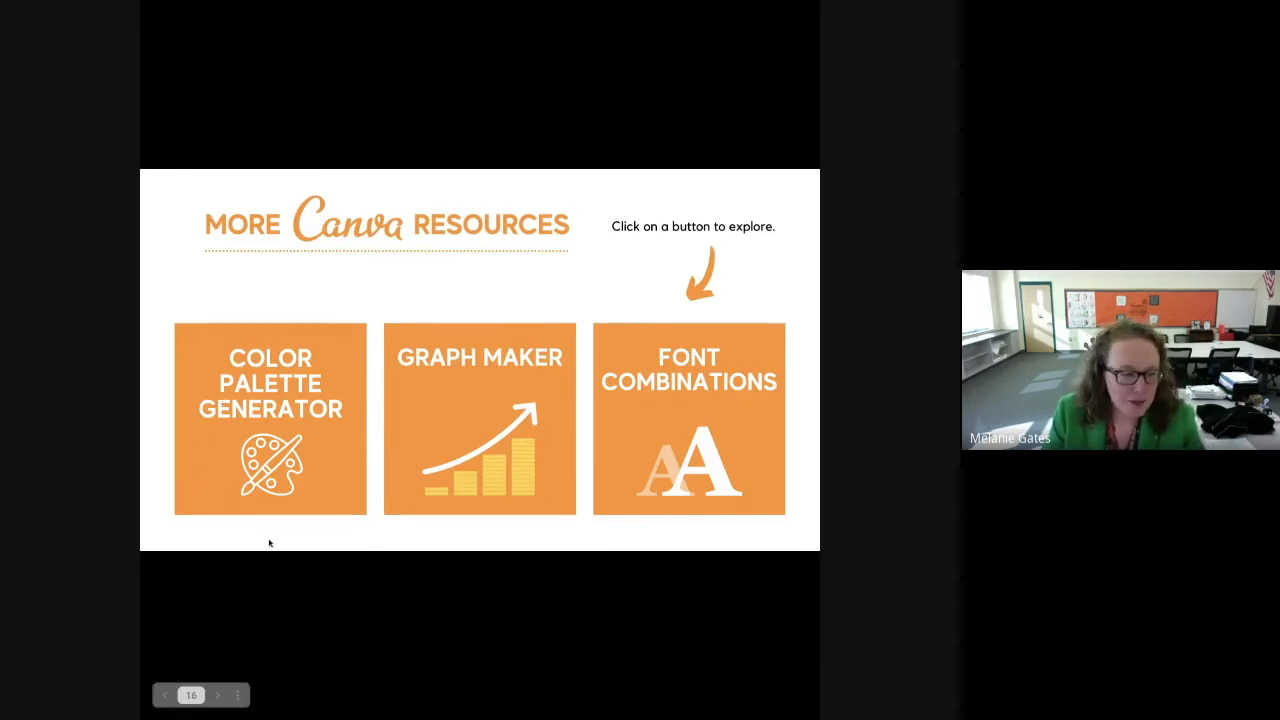
# Open the Color Palette Generator resource and upload the round "We Are Burkland's B.E.S.T." logo to extract its colours
pyautogui.click(262, 427)
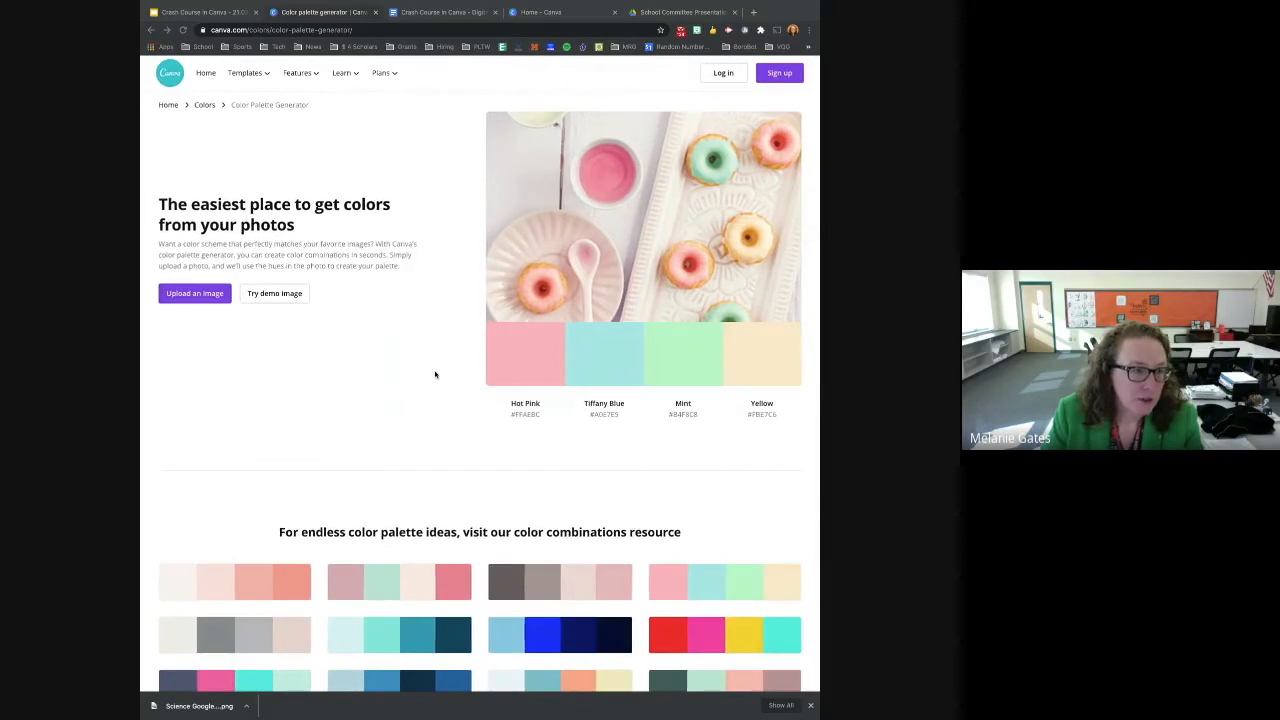
pyautogui.click(185, 298)
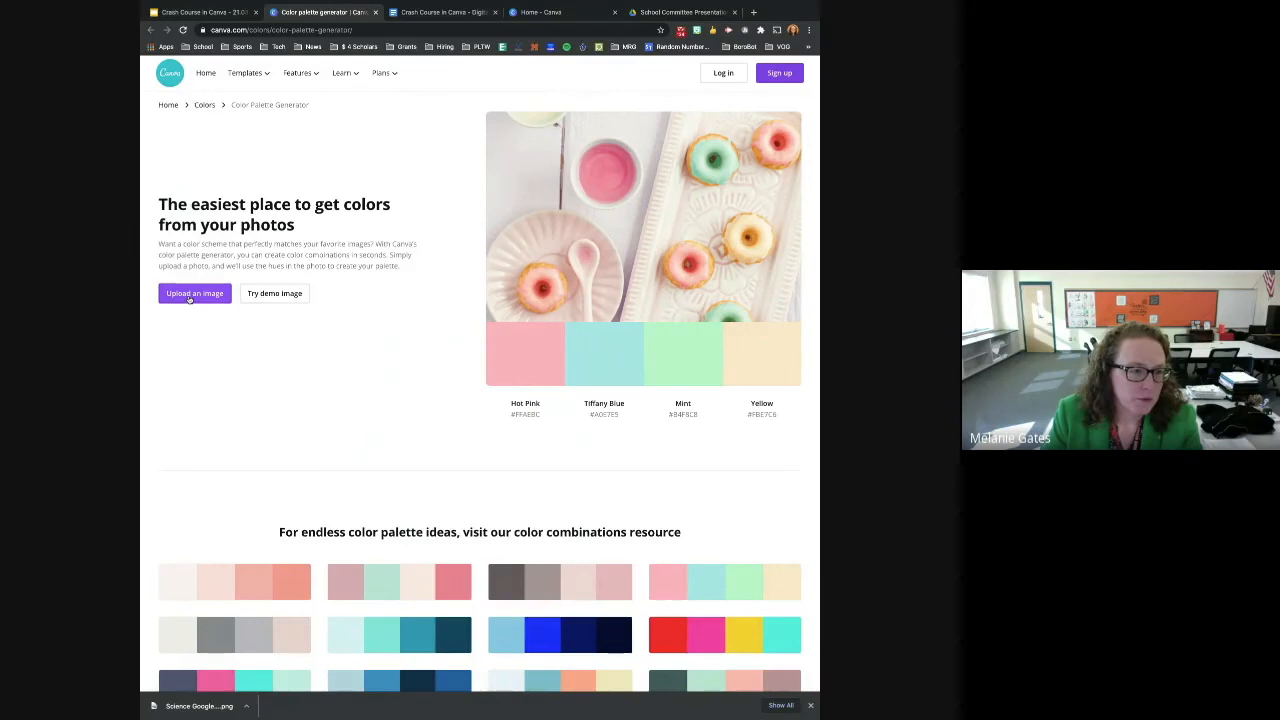
pyautogui.click(188, 298)
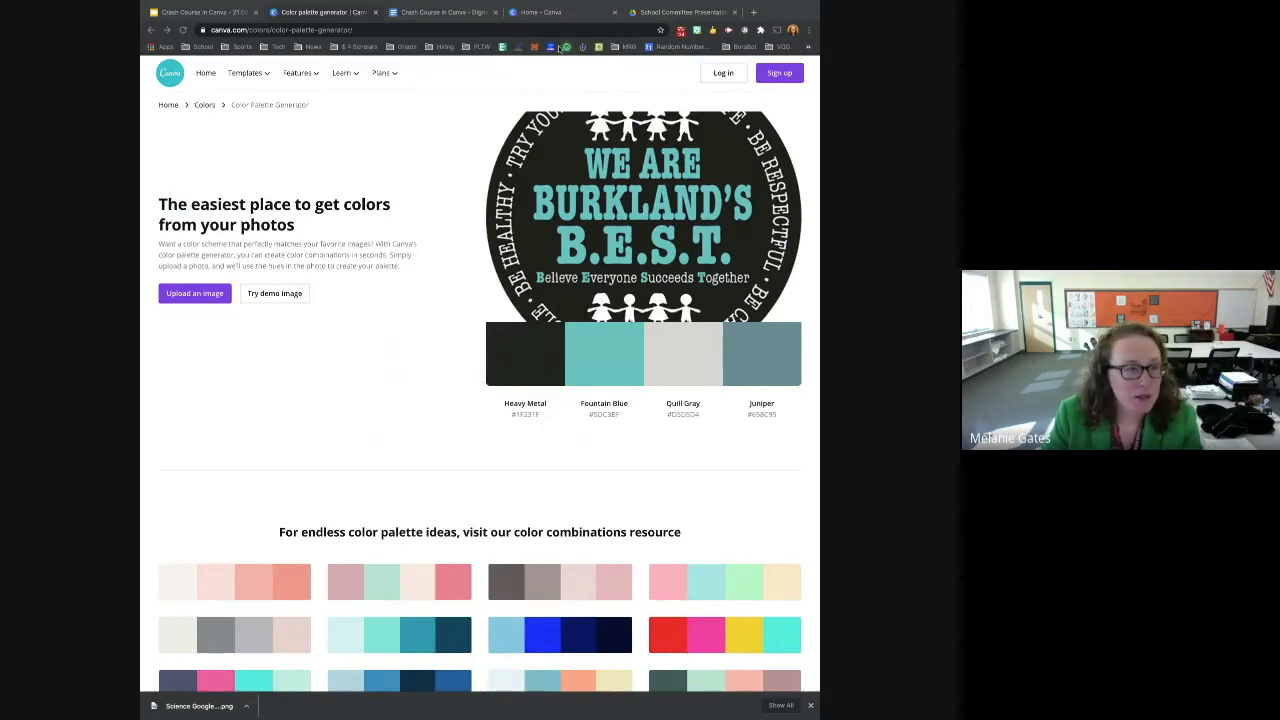
# Open the Font Combinations resource from the slides, choose Fanwood as the starter font and examine the heading and body pairing
pyautogui.click(196, 13)
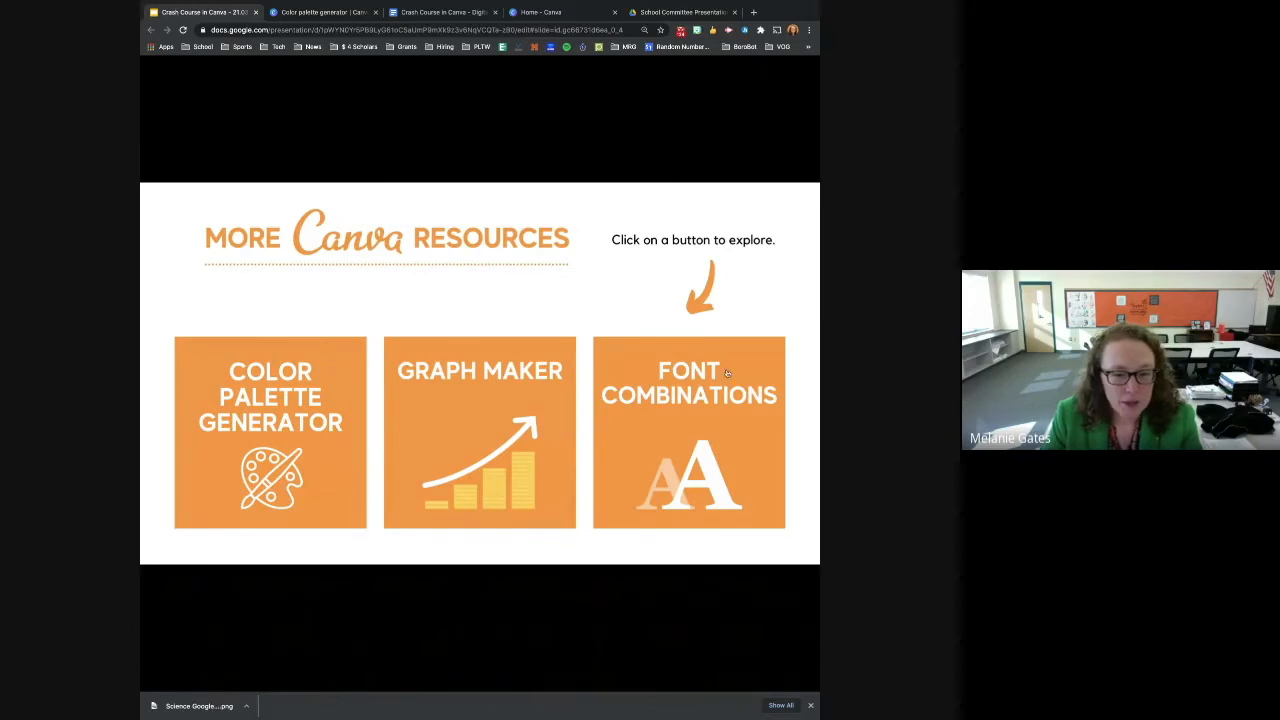
pyautogui.click(709, 403)
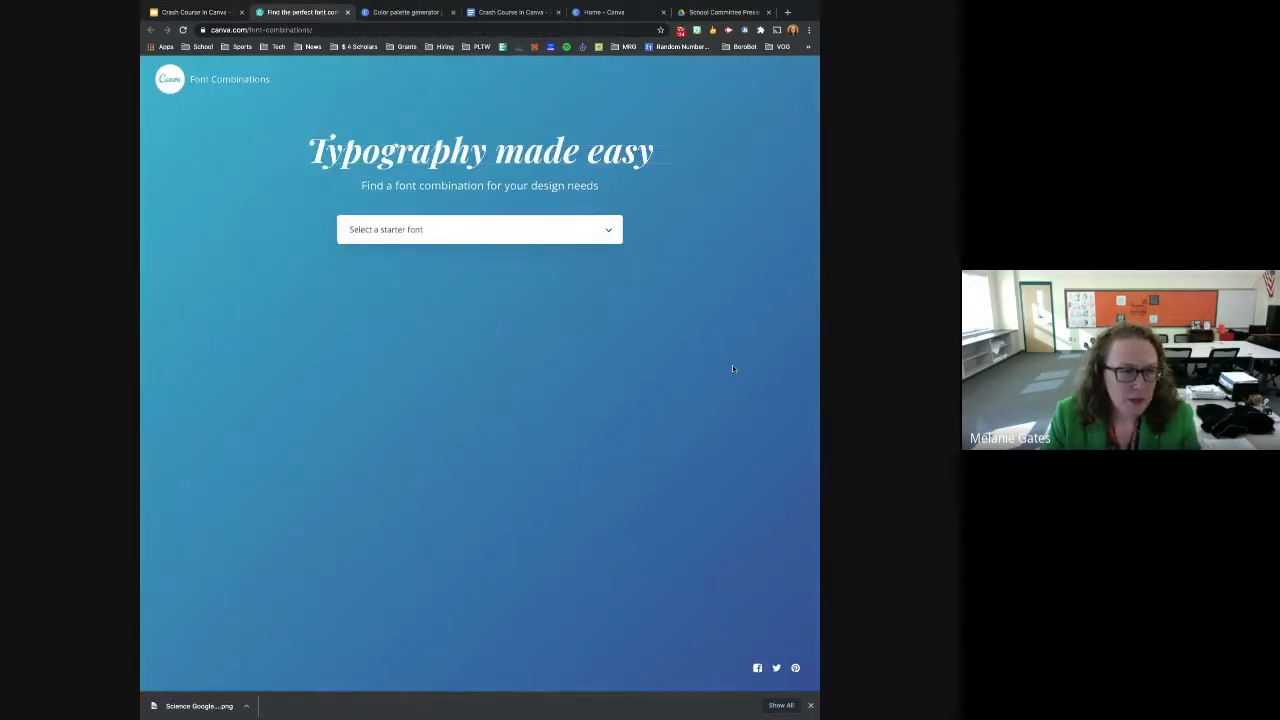
pyautogui.click(607, 232)
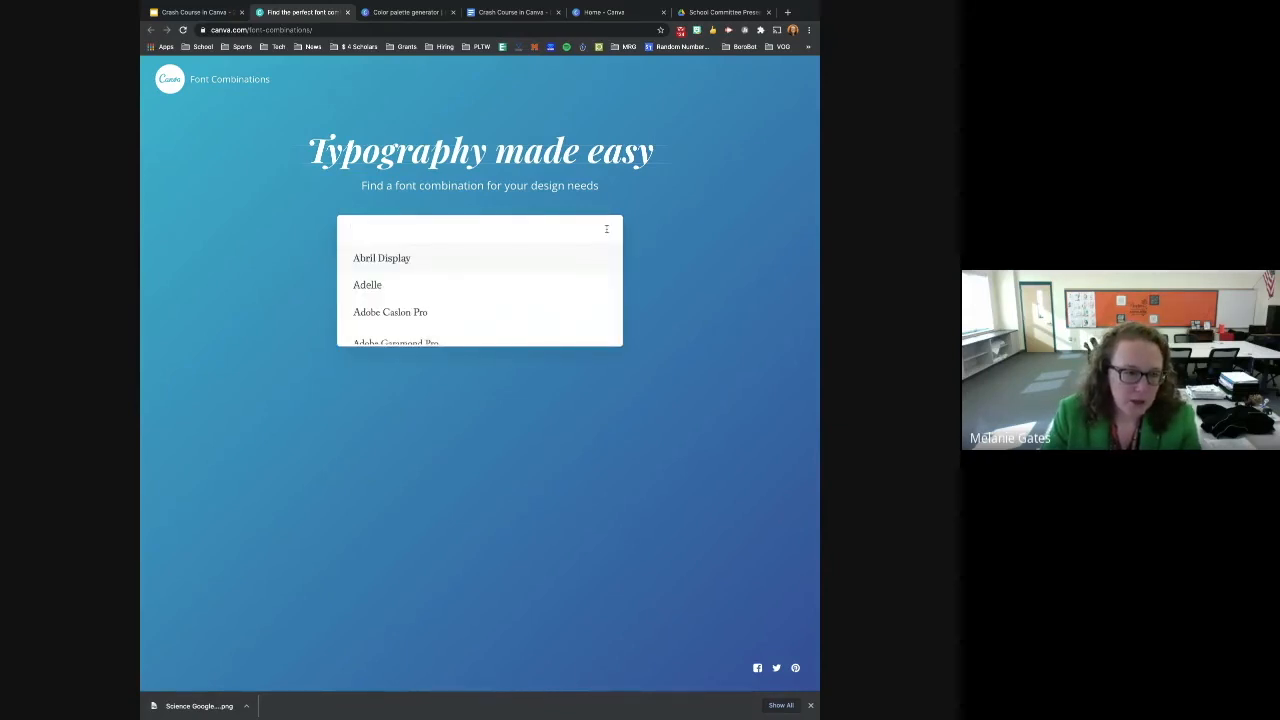
pyautogui.scroll(-15, 486, 272)
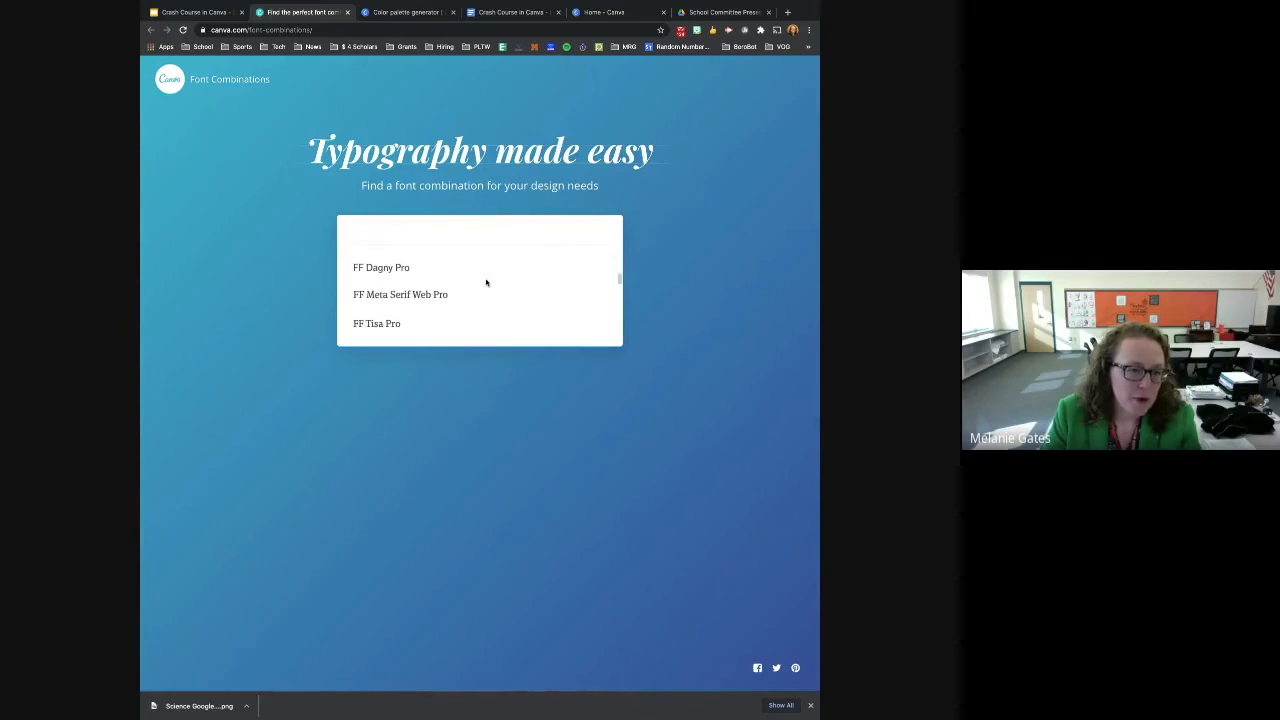
pyautogui.scroll(-3, 437, 279)
pyautogui.scroll(4, 437, 281)
pyautogui.click(430, 257)
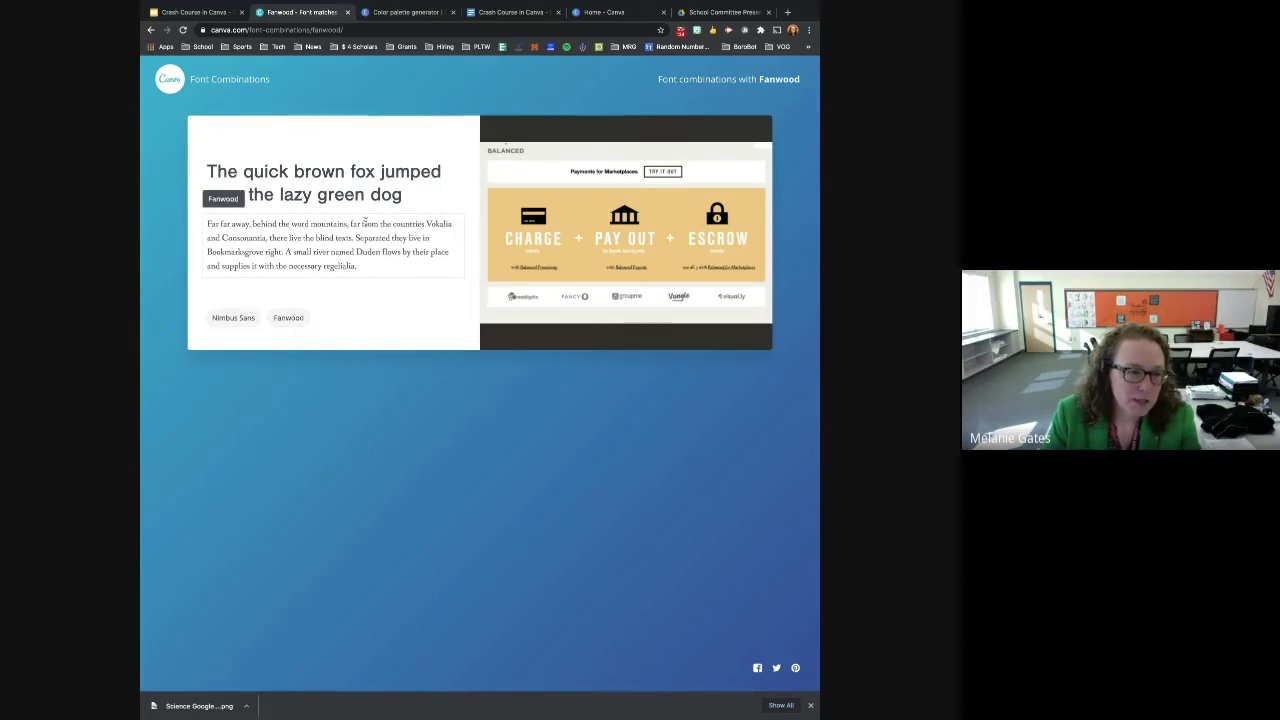
pyautogui.moveTo(357, 264); pyautogui.dragTo(196, 226)
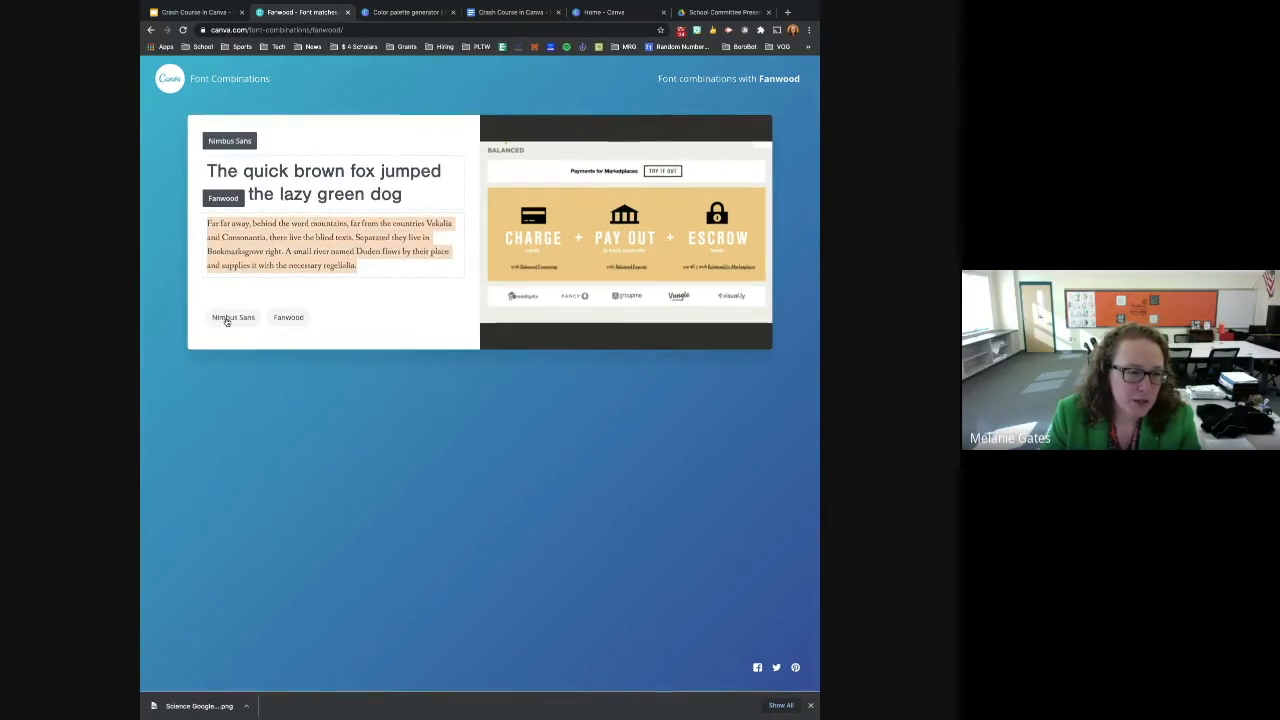
pyautogui.moveTo(403, 196); pyautogui.dragTo(205, 172)
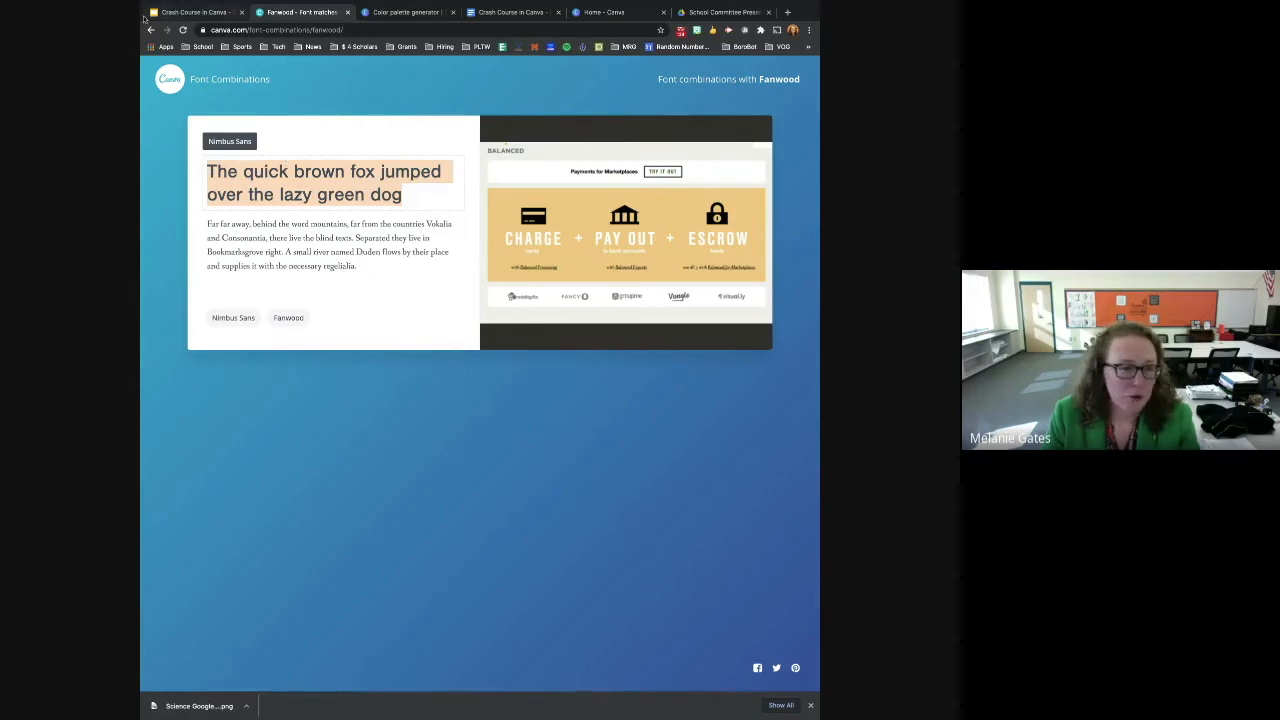
# Open the Graph Maker resource from the slides and start a new graph titled "test"
pyautogui.click(185, 12)
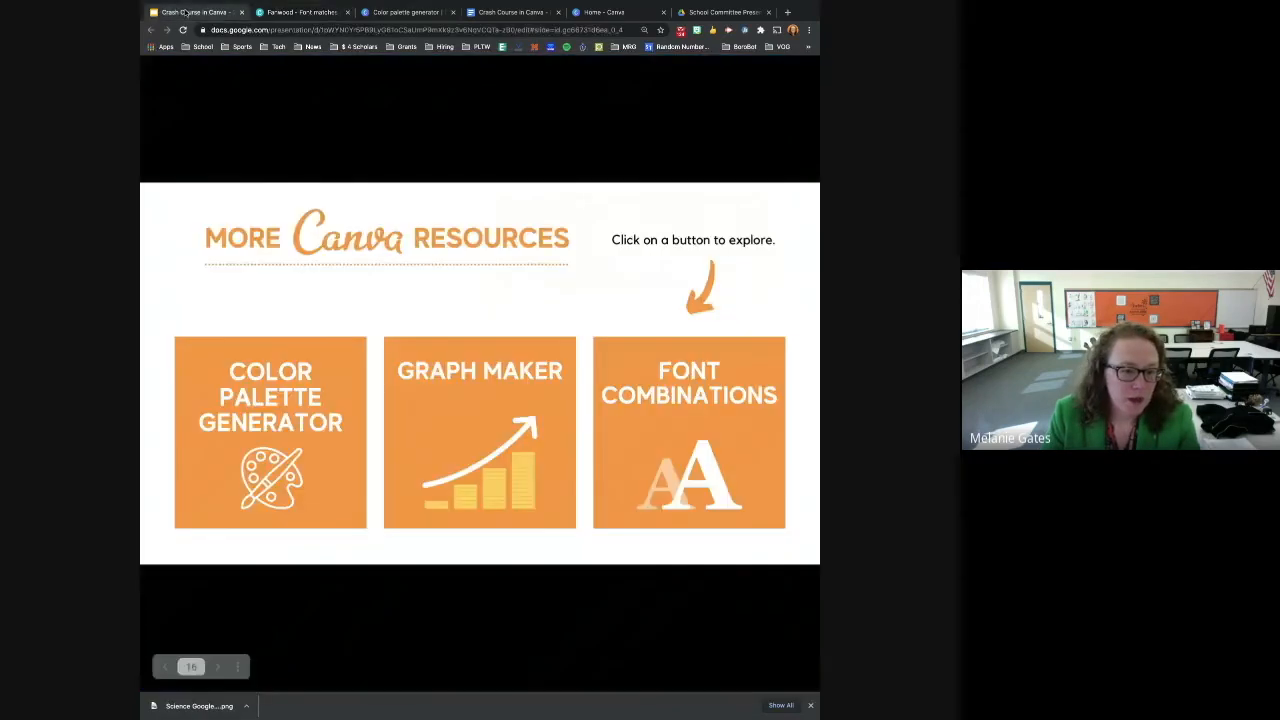
pyautogui.click(505, 421)
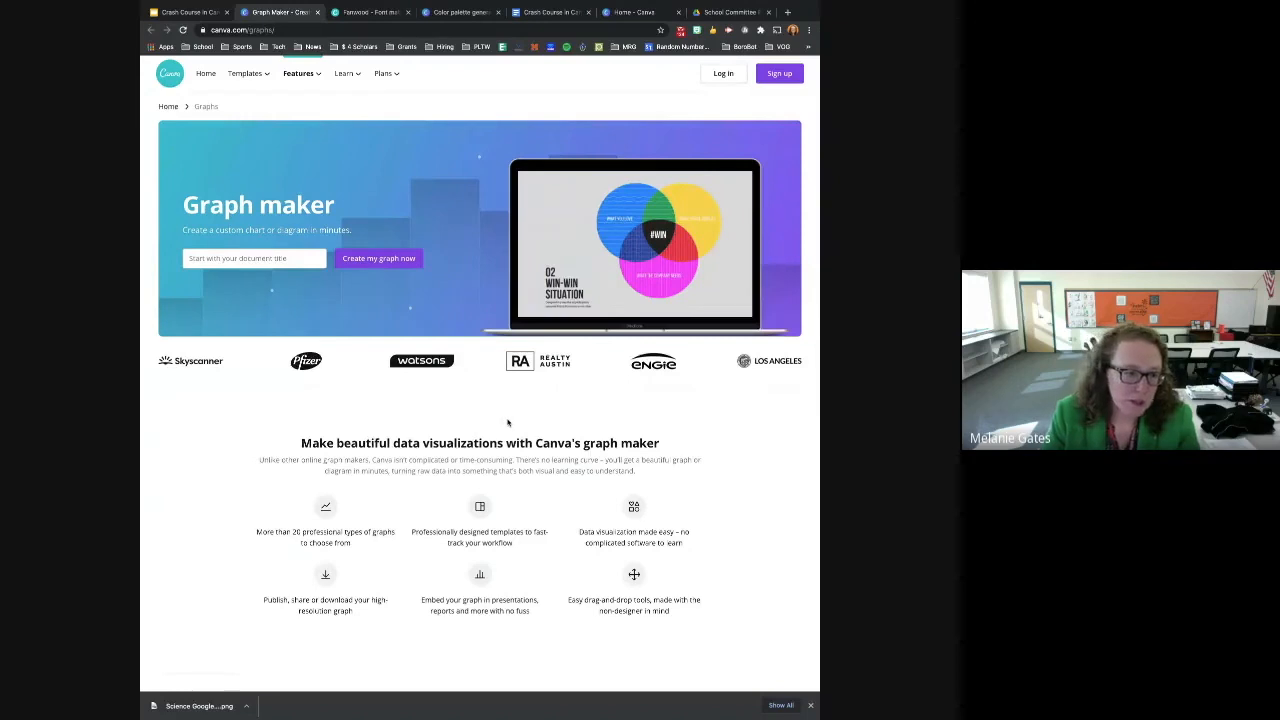
pyautogui.click(288, 258)
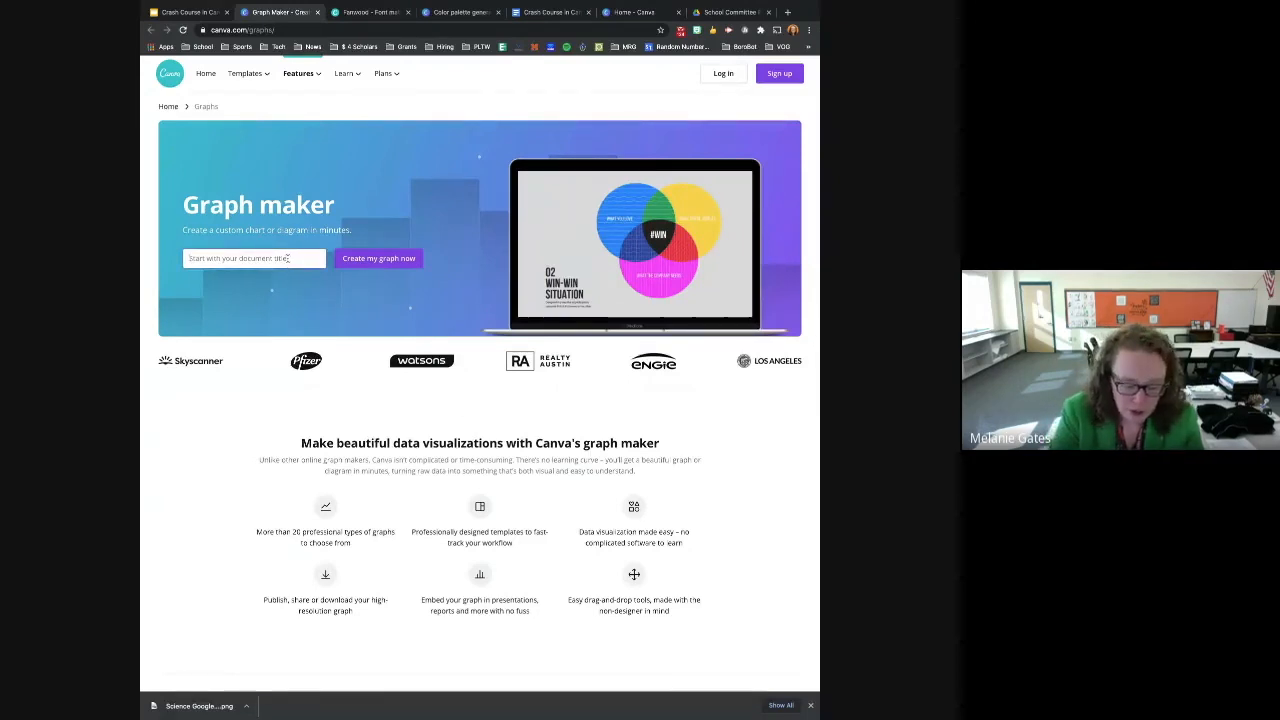
pyautogui.write('test')
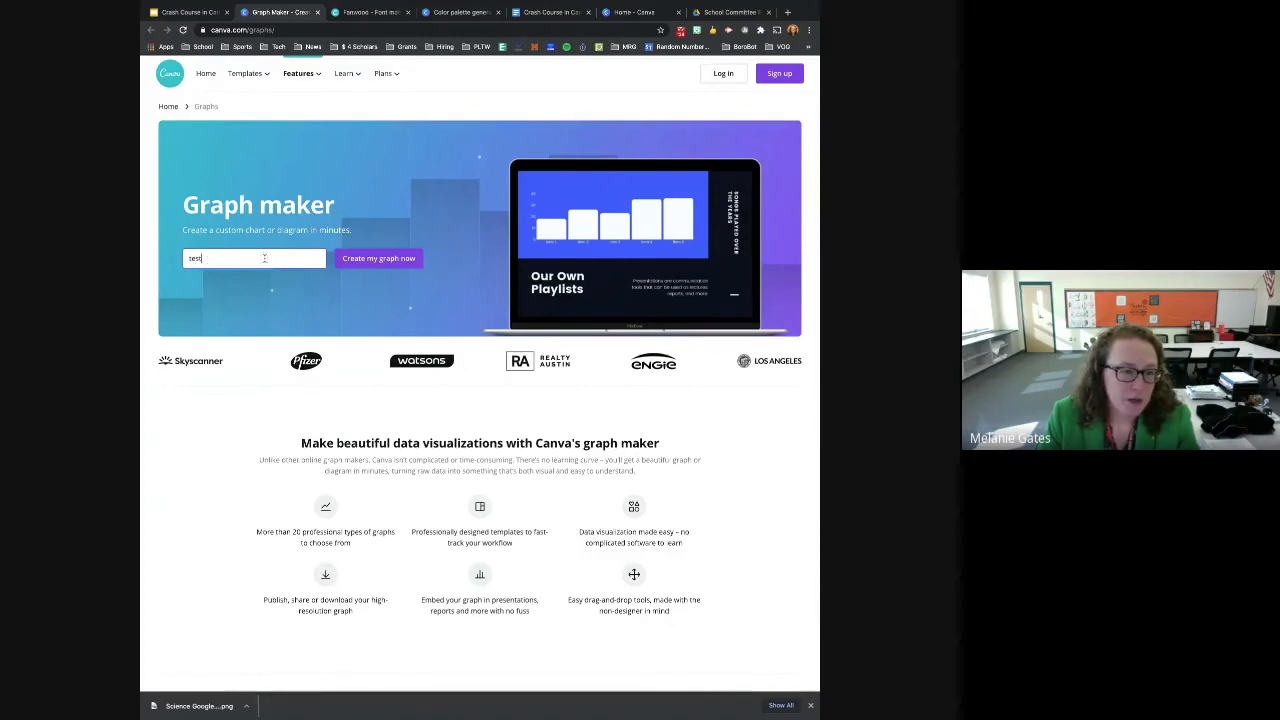
pyautogui.click(390, 259)
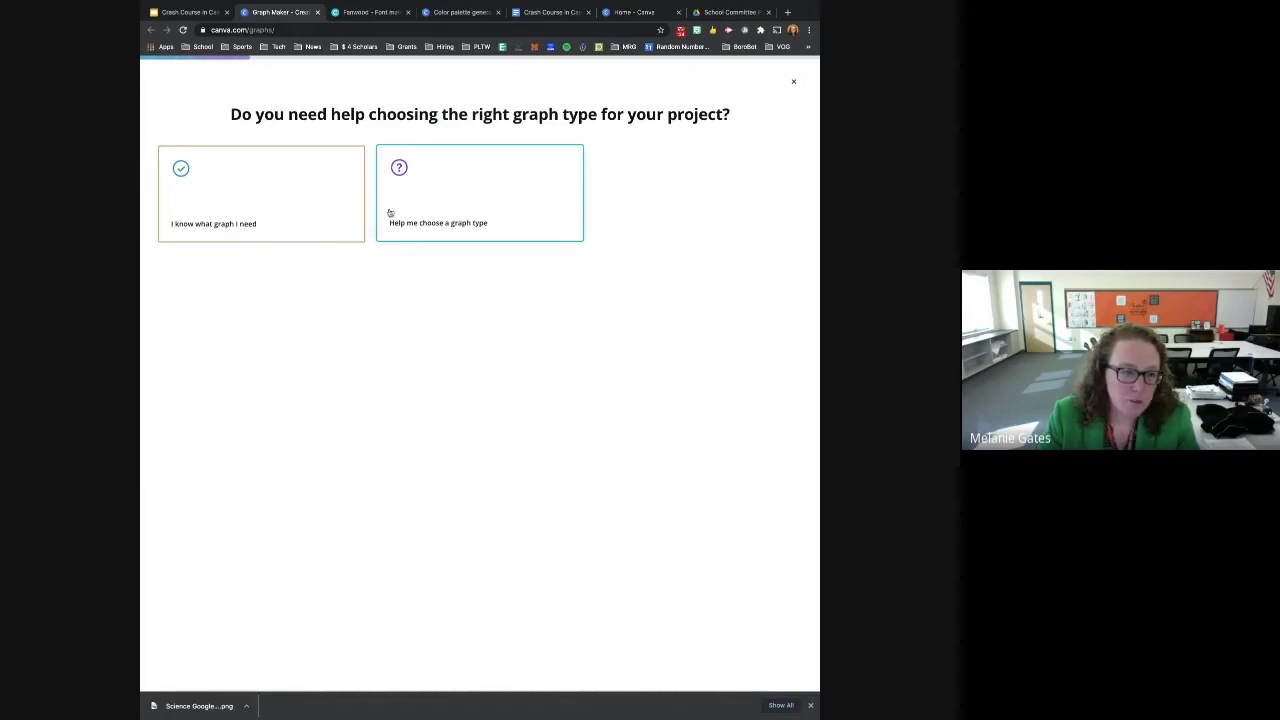
# Indicate that the needed graph is known, select the bar graph type and open the black "Our Current Numbers" template
pyautogui.click(311, 209)
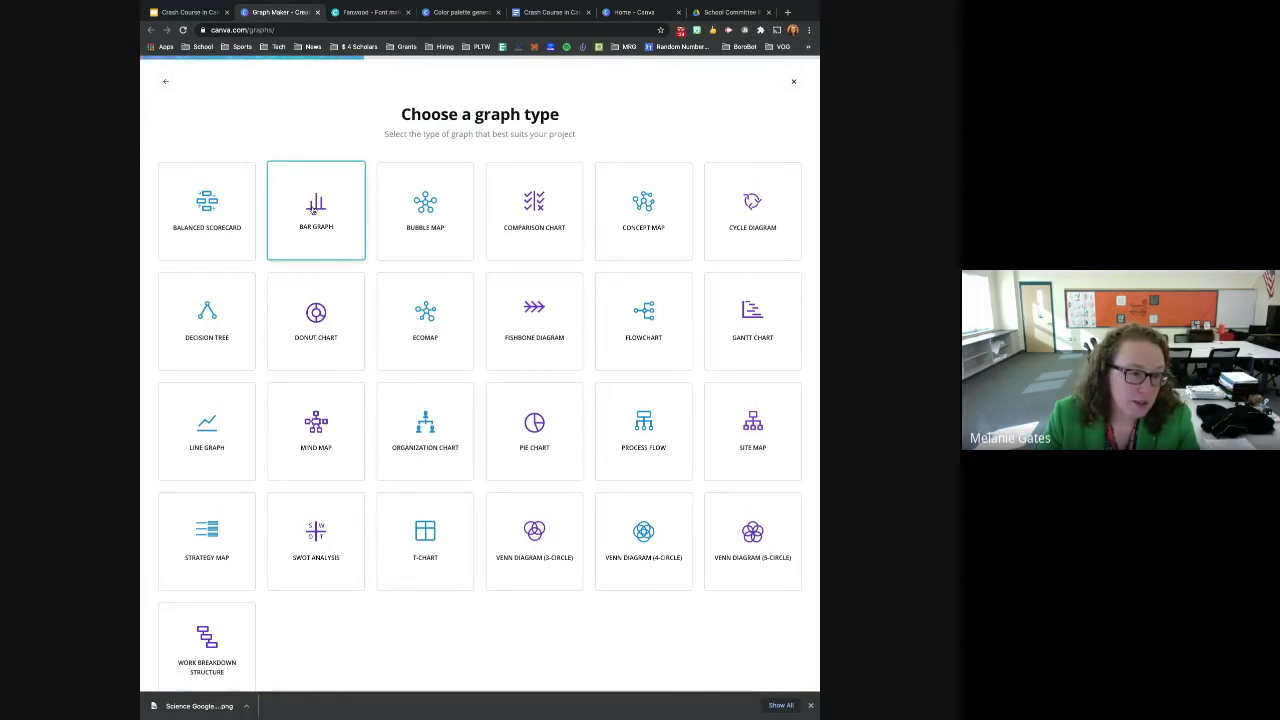
pyautogui.click(313, 208)
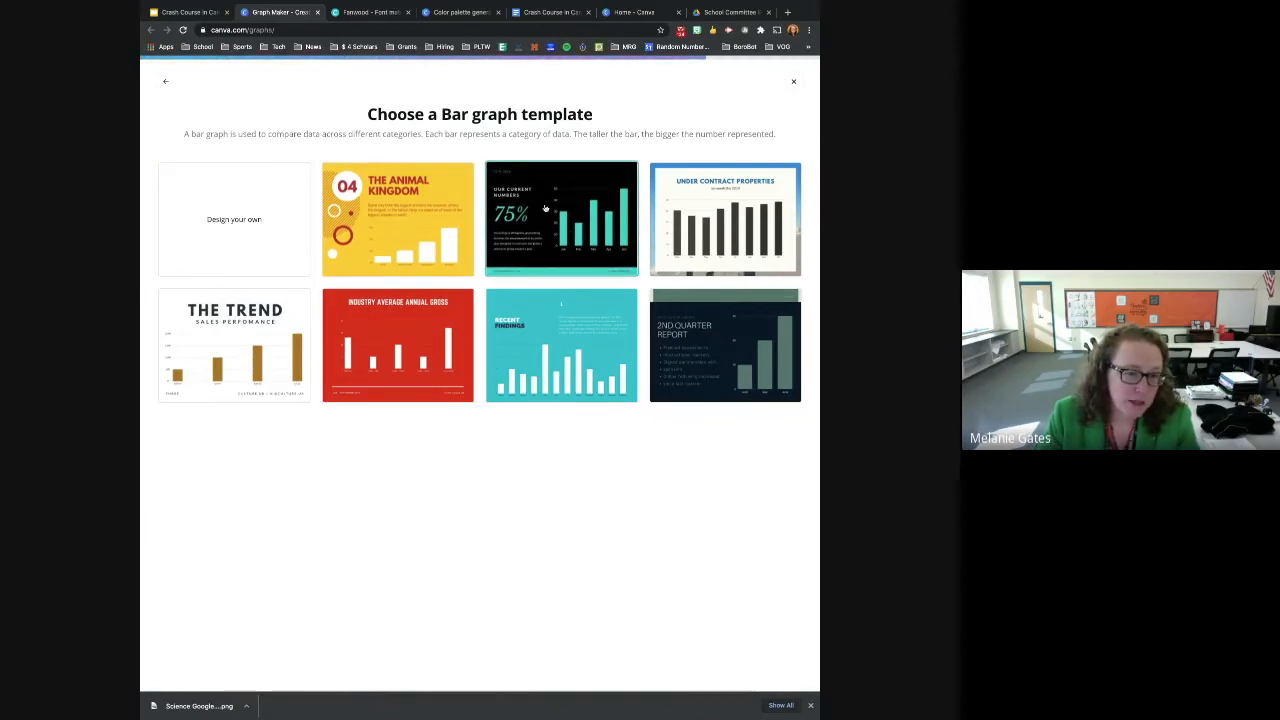
pyautogui.click(572, 220)
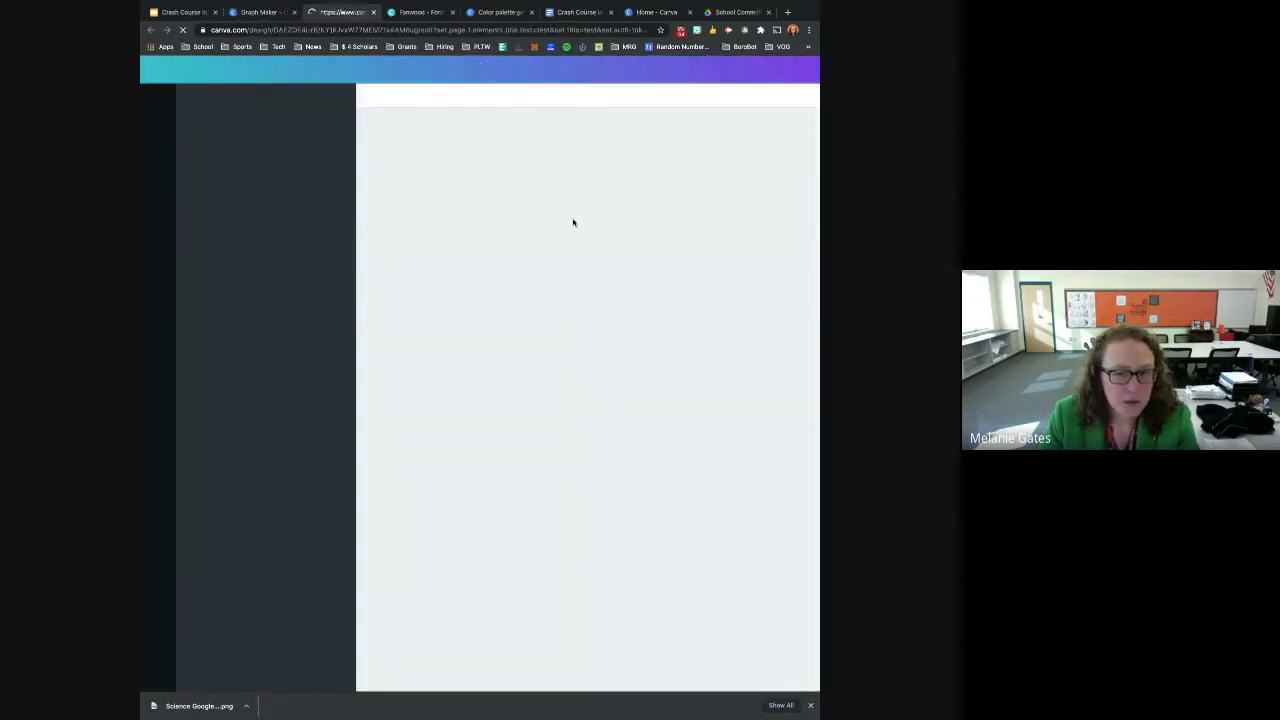
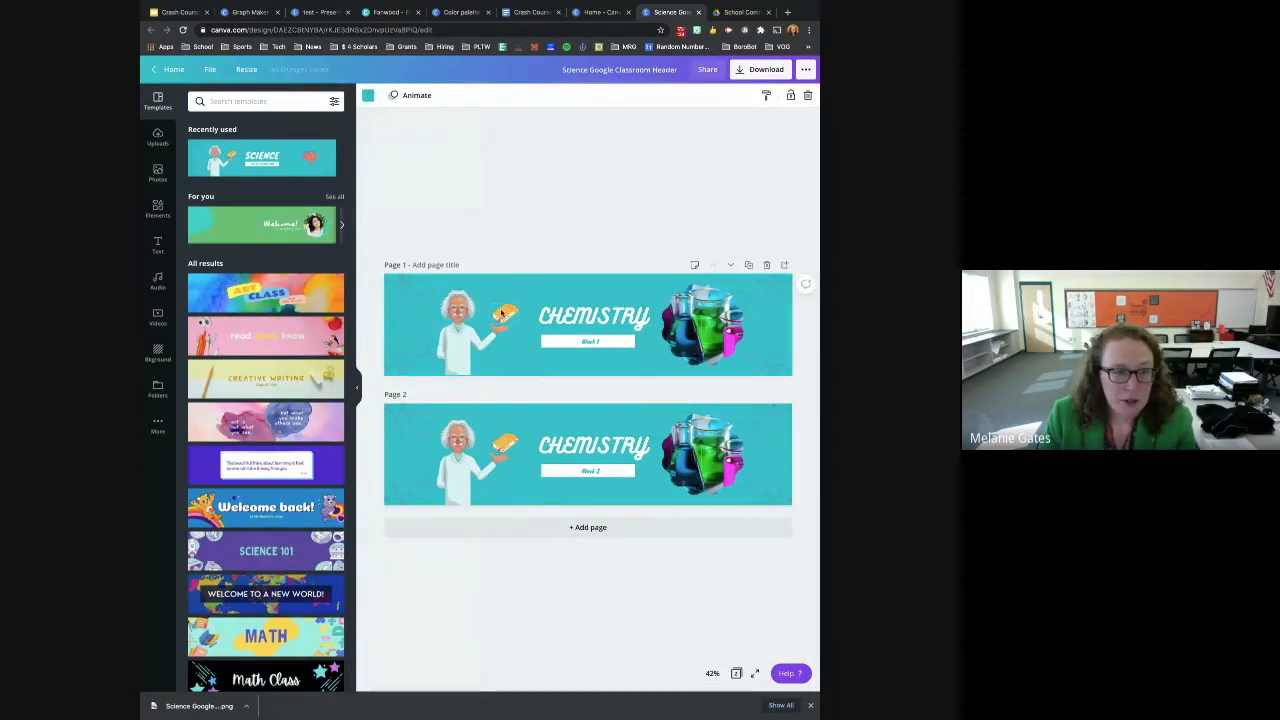
# Try the Block, Breathe, Fade, Drift and Tumble page animations on the Block 1 Chemistry banner and settle on Pan
pyautogui.click(405, 96)
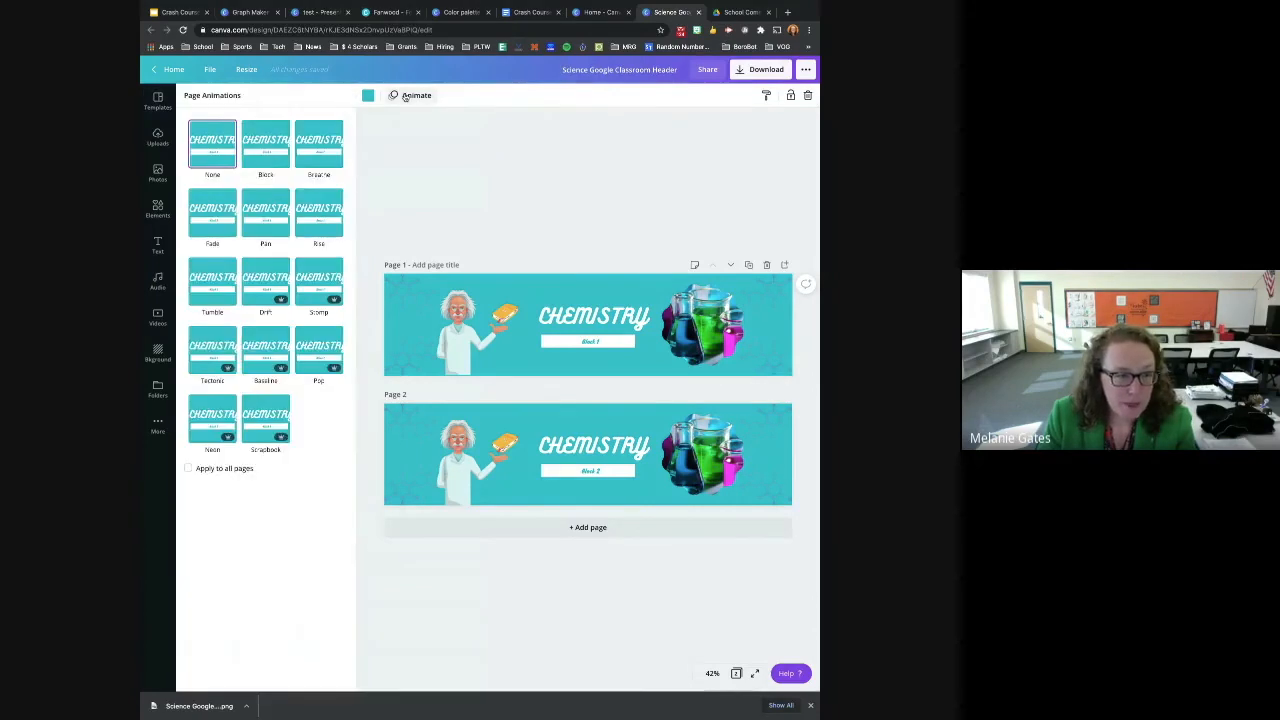
pyautogui.click(262, 139)
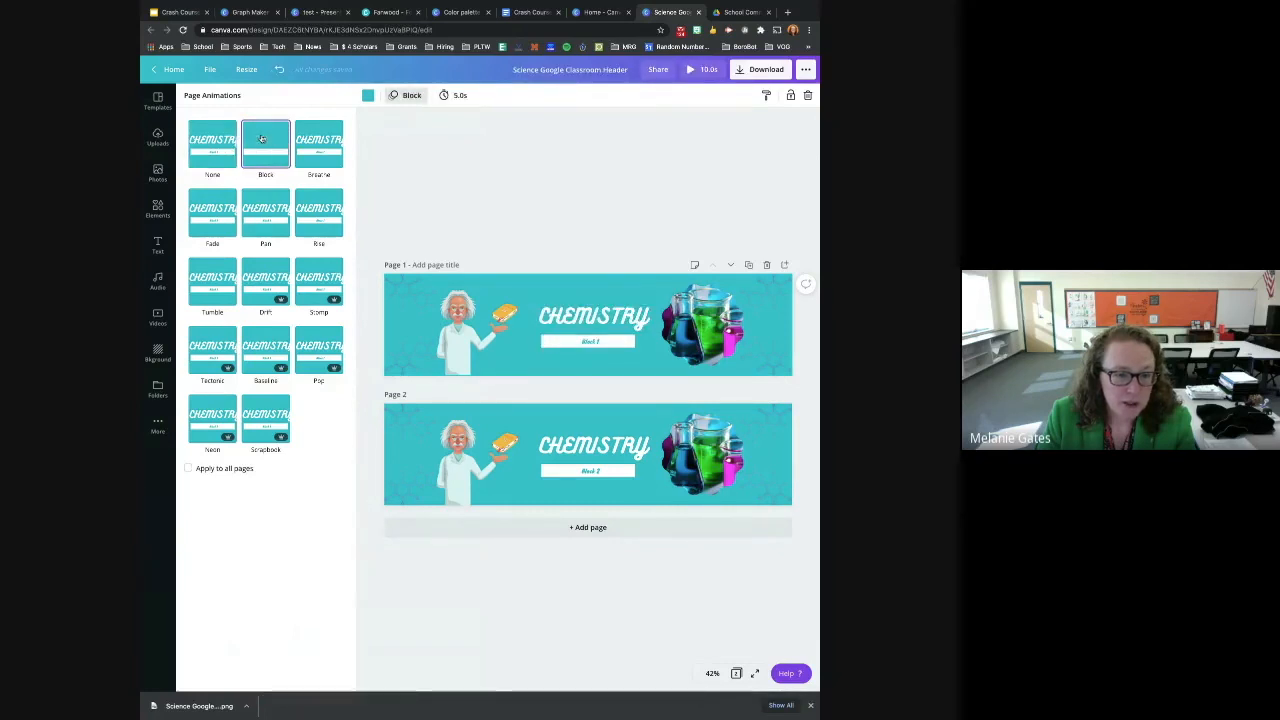
pyautogui.click(318, 146)
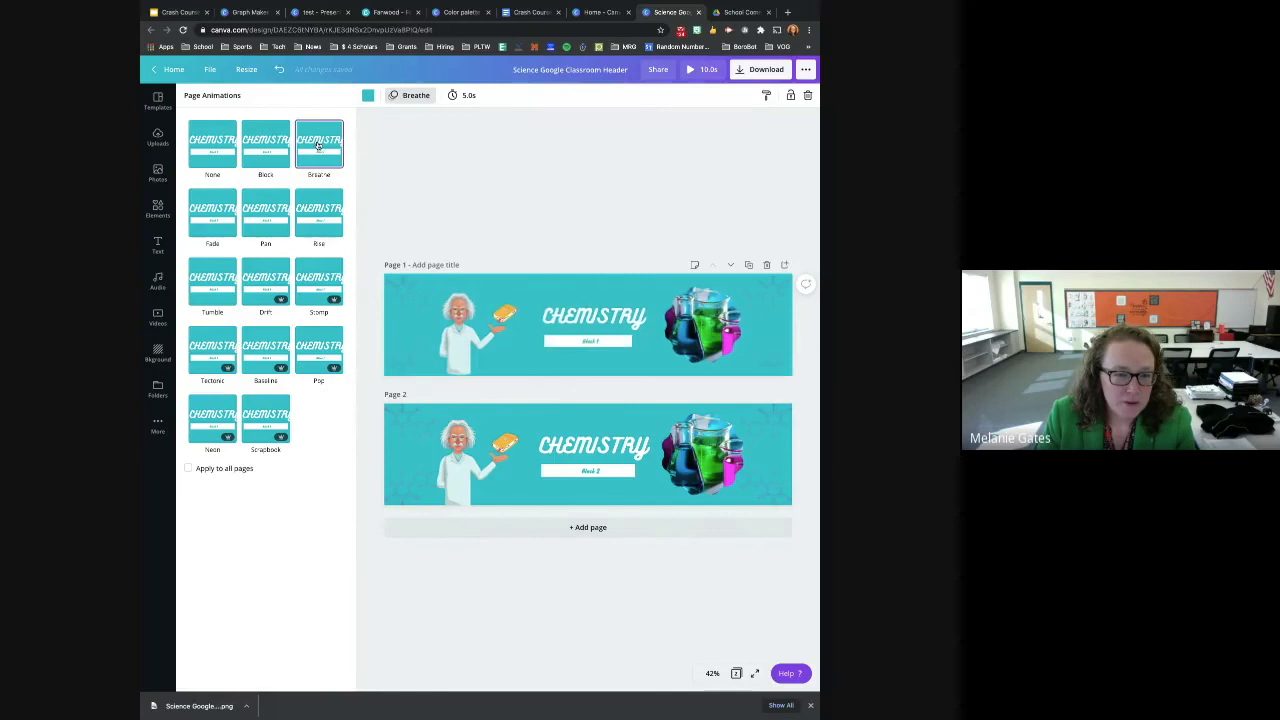
pyautogui.click(208, 222)
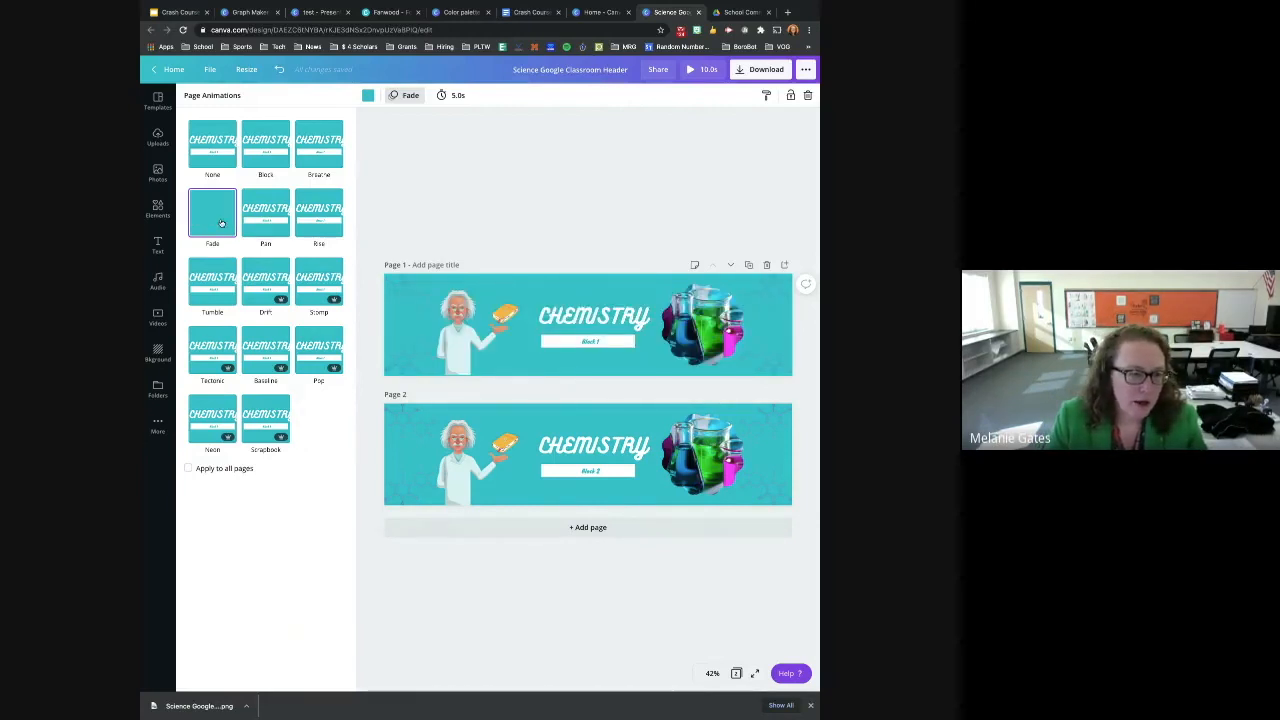
pyautogui.click(268, 296)
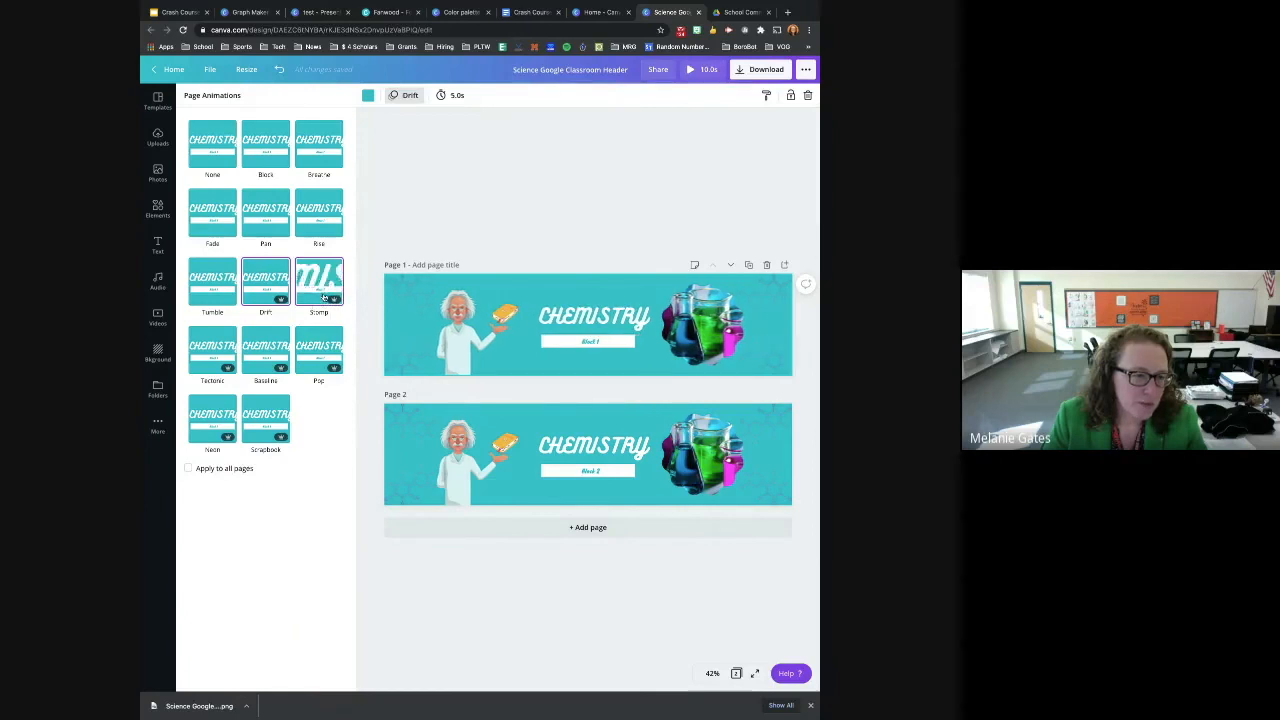
pyautogui.click(202, 299)
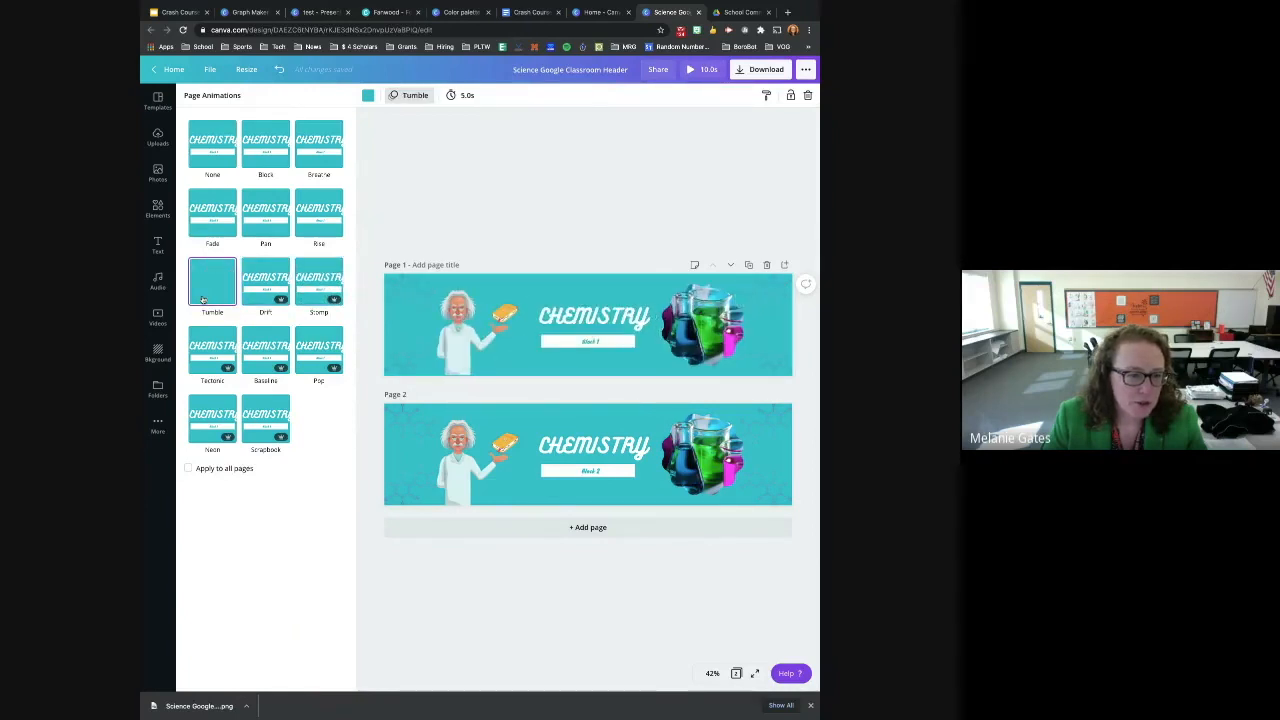
pyautogui.click(204, 293)
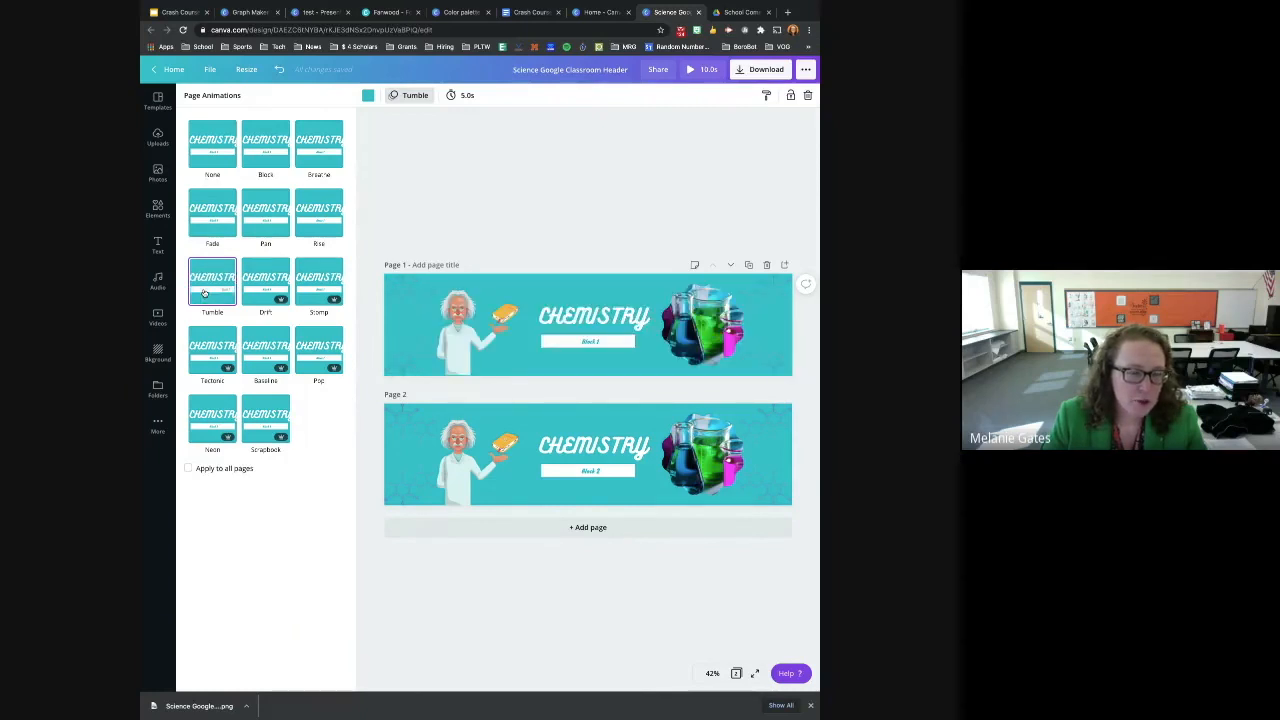
pyautogui.click(230, 216)
pyautogui.click(265, 214)
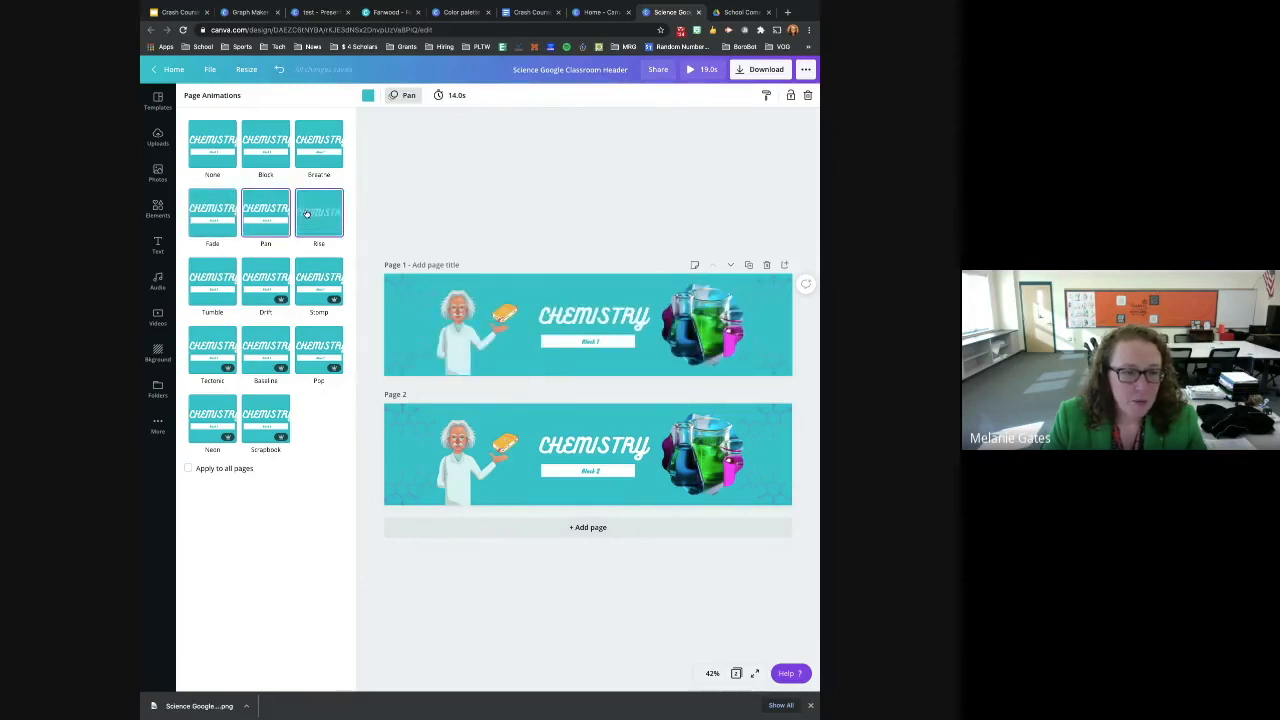
# Download only page 1 of the Science Google Classroom Header as a GIF
pyautogui.click(741, 72)
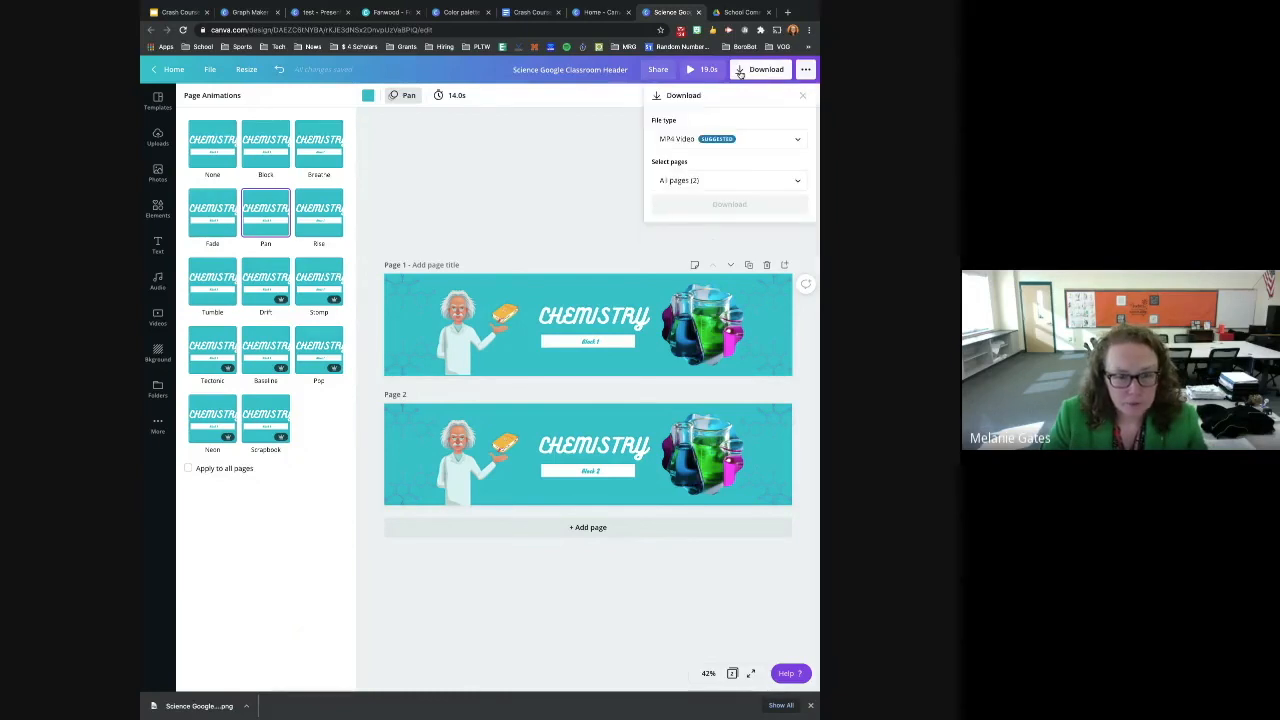
pyautogui.click(744, 144)
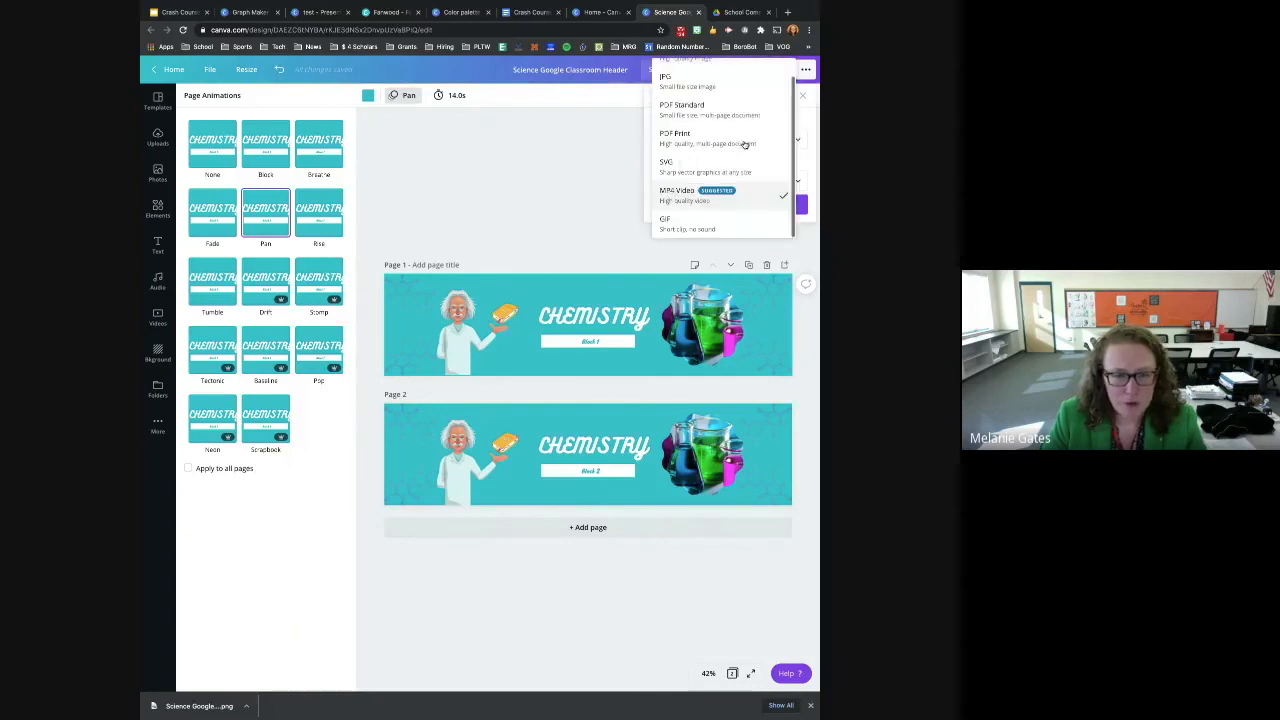
pyautogui.click(711, 226)
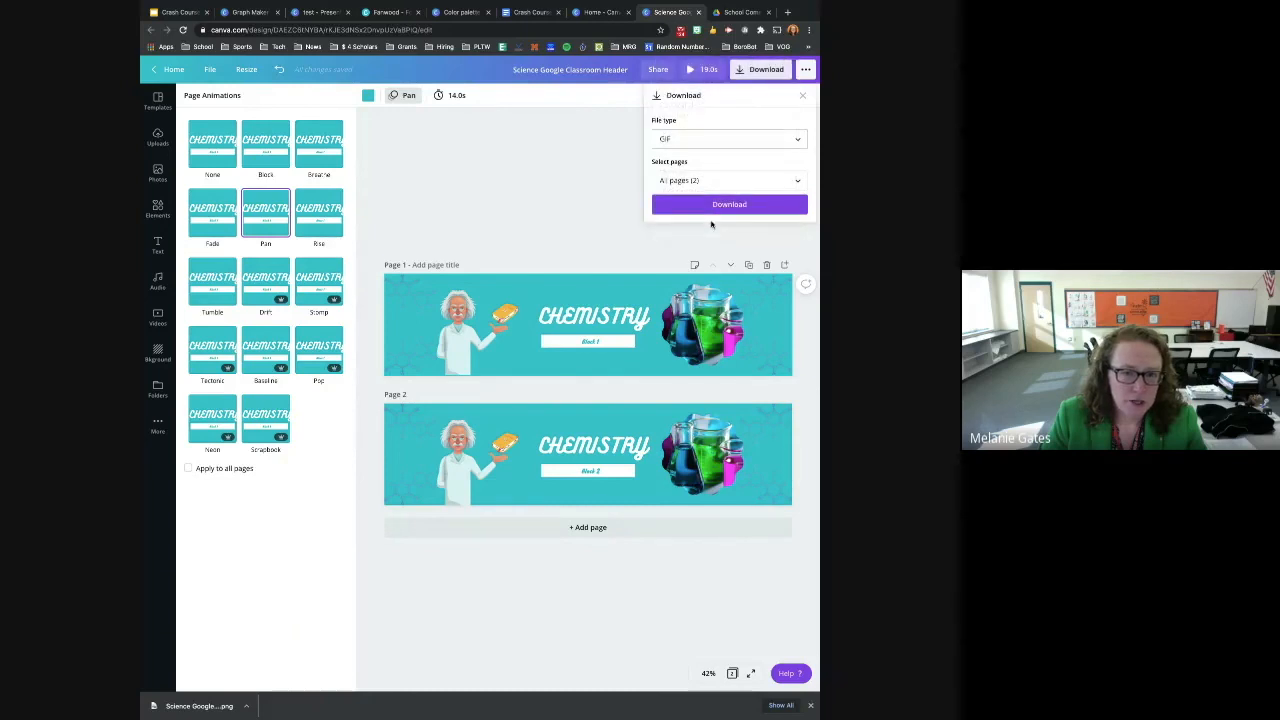
pyautogui.click(709, 181)
pyautogui.click(796, 237)
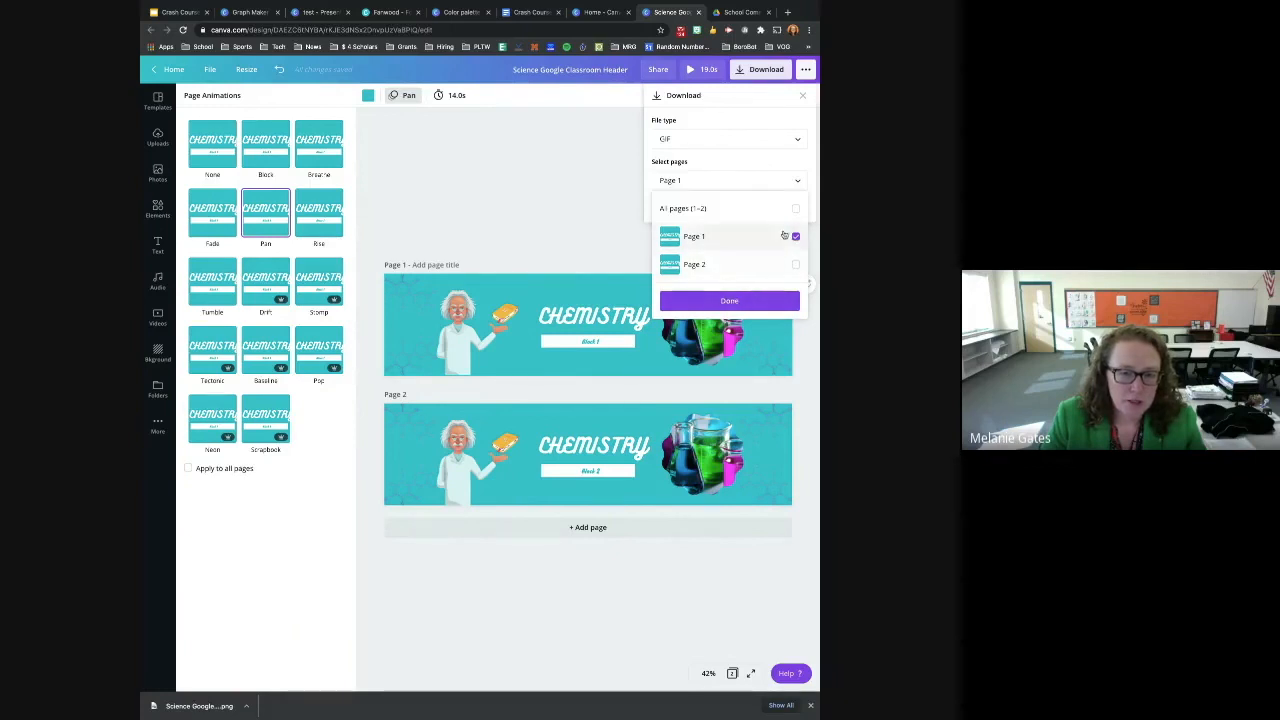
pyautogui.click(733, 305)
pyautogui.click(765, 205)
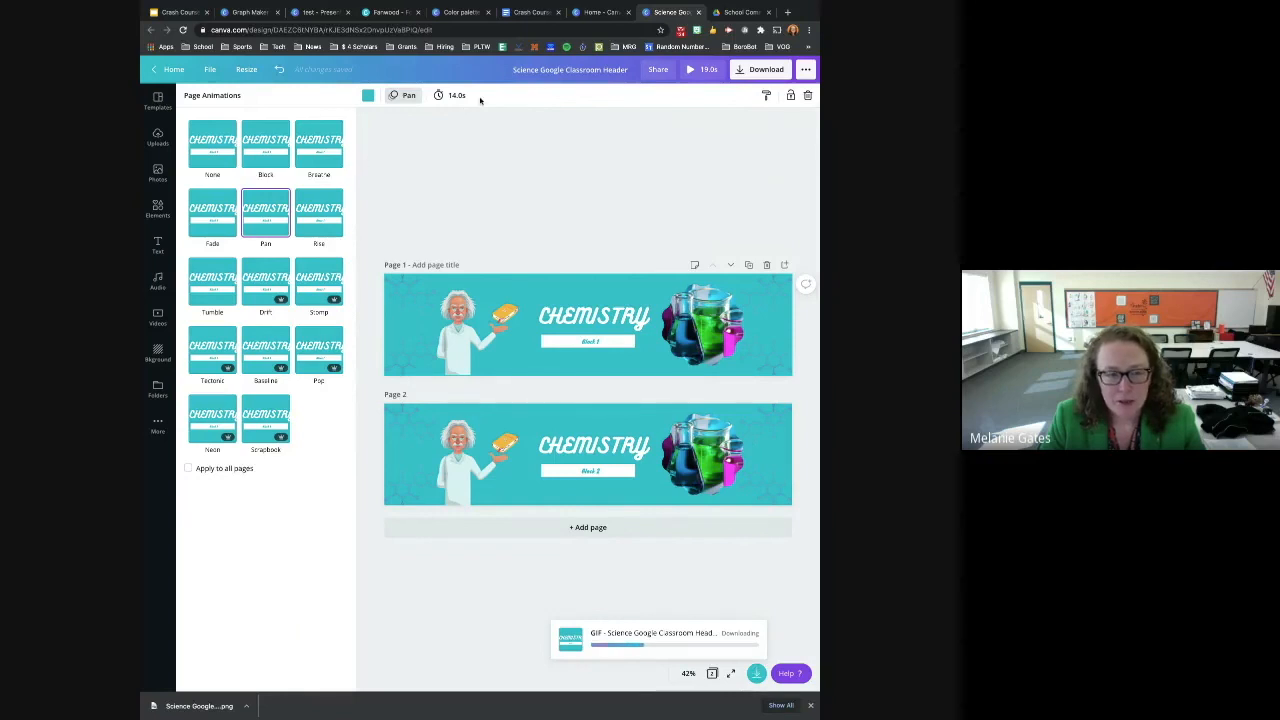
# Return to the Canva home page, search for "worksheet" and open the general Worksheet template collection
pyautogui.click(604, 13)
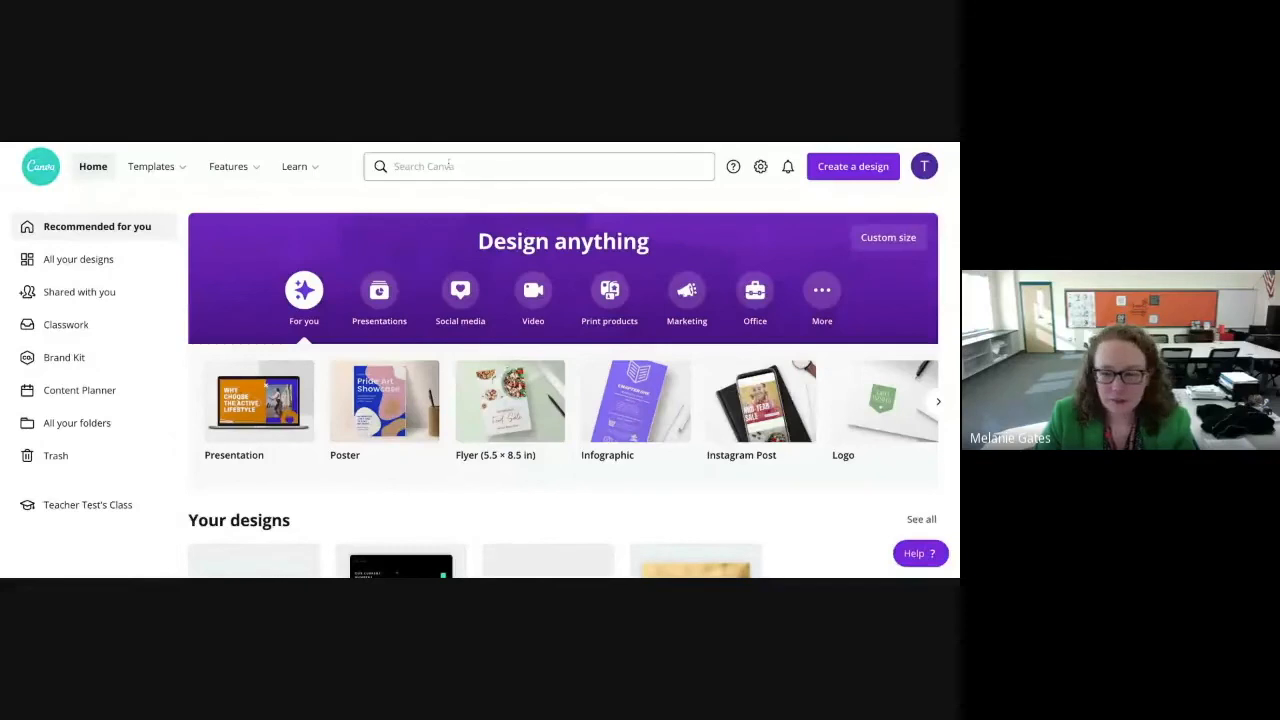
pyautogui.click(459, 72)
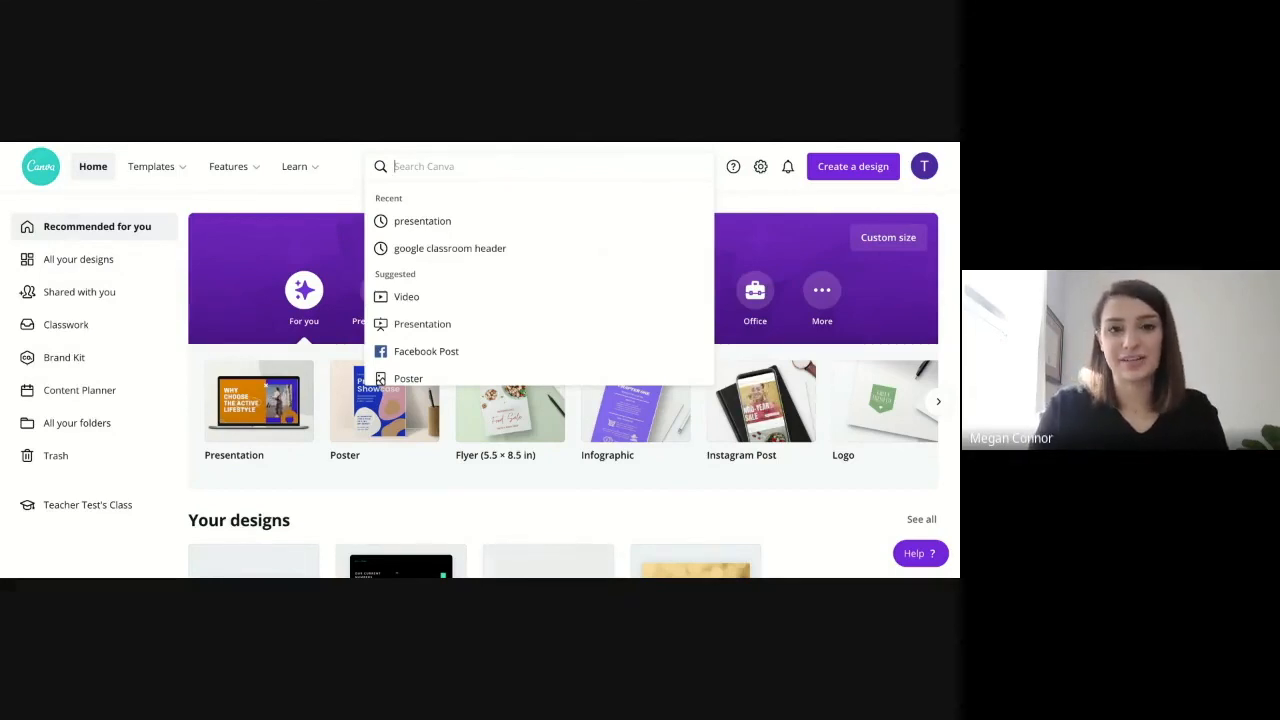
pyautogui.write('work')
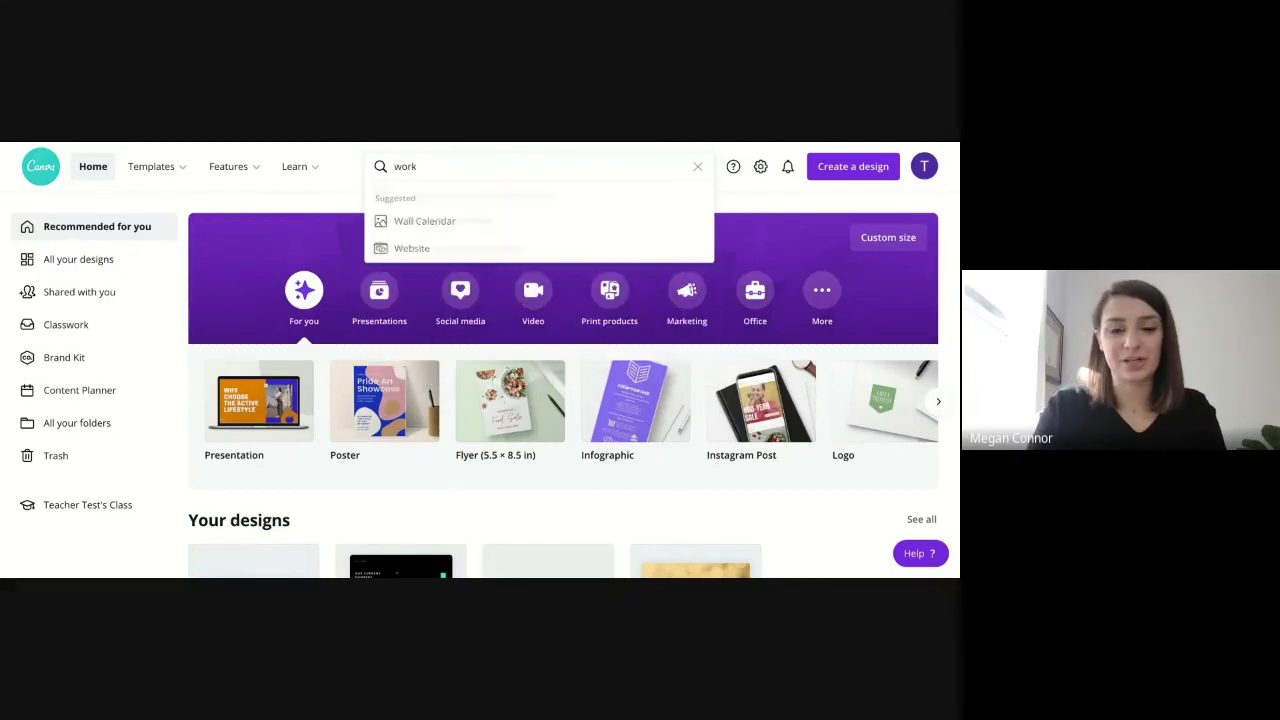
pyautogui.write('sheet')
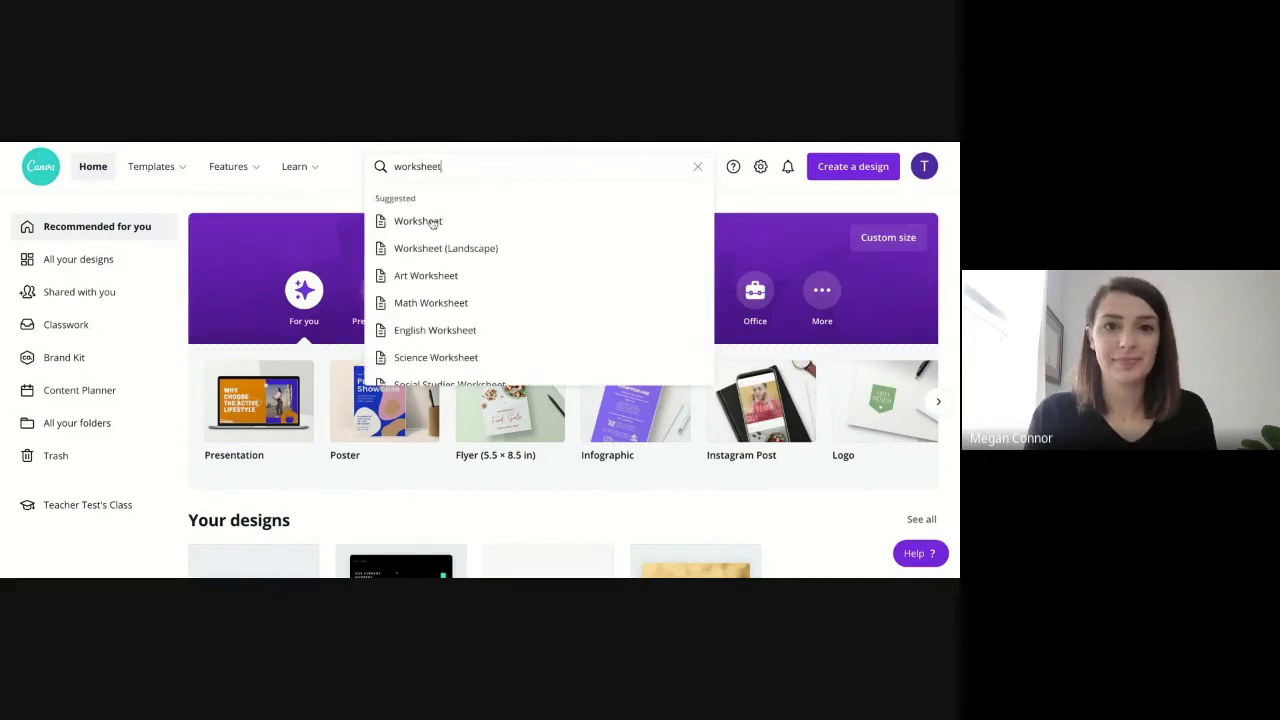
pyautogui.click(432, 224)
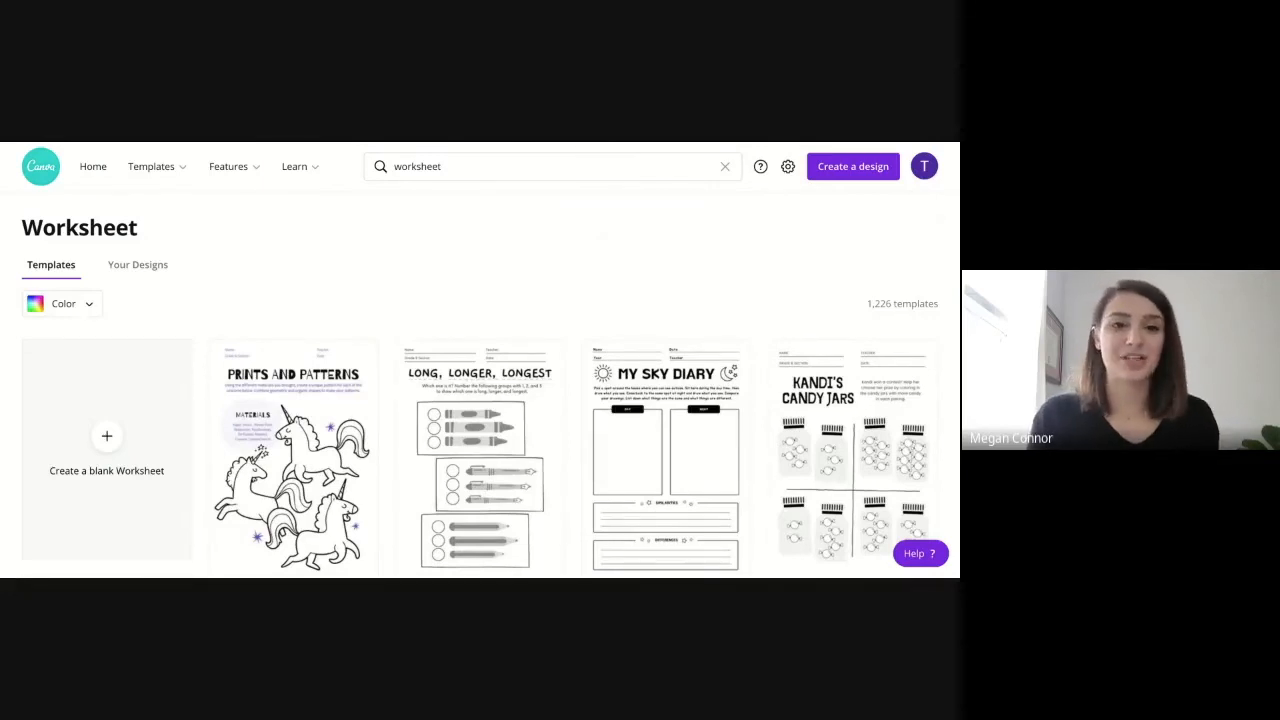
# Browse the worksheet templates and open the blue Rocket Math template as a new design
pyautogui.scroll(-2, 490, 360)
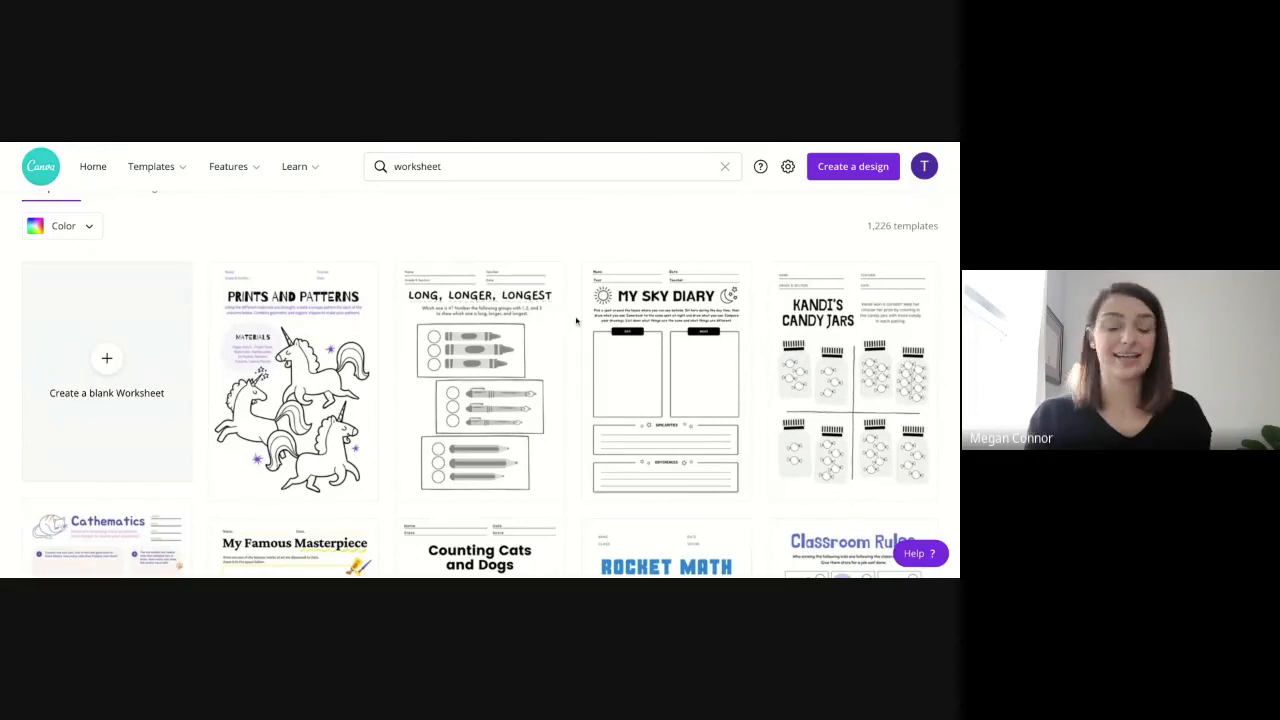
pyautogui.scroll(-3, 576, 320)
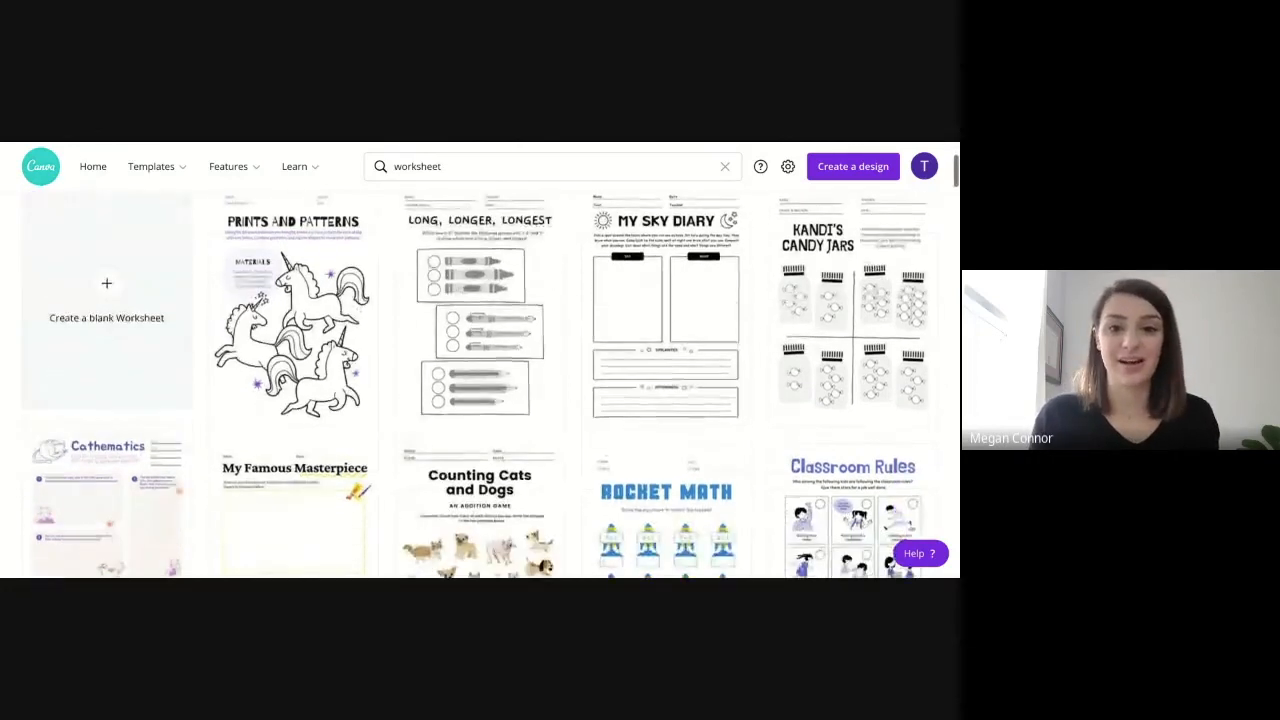
pyautogui.scroll(-4, 480, 384)
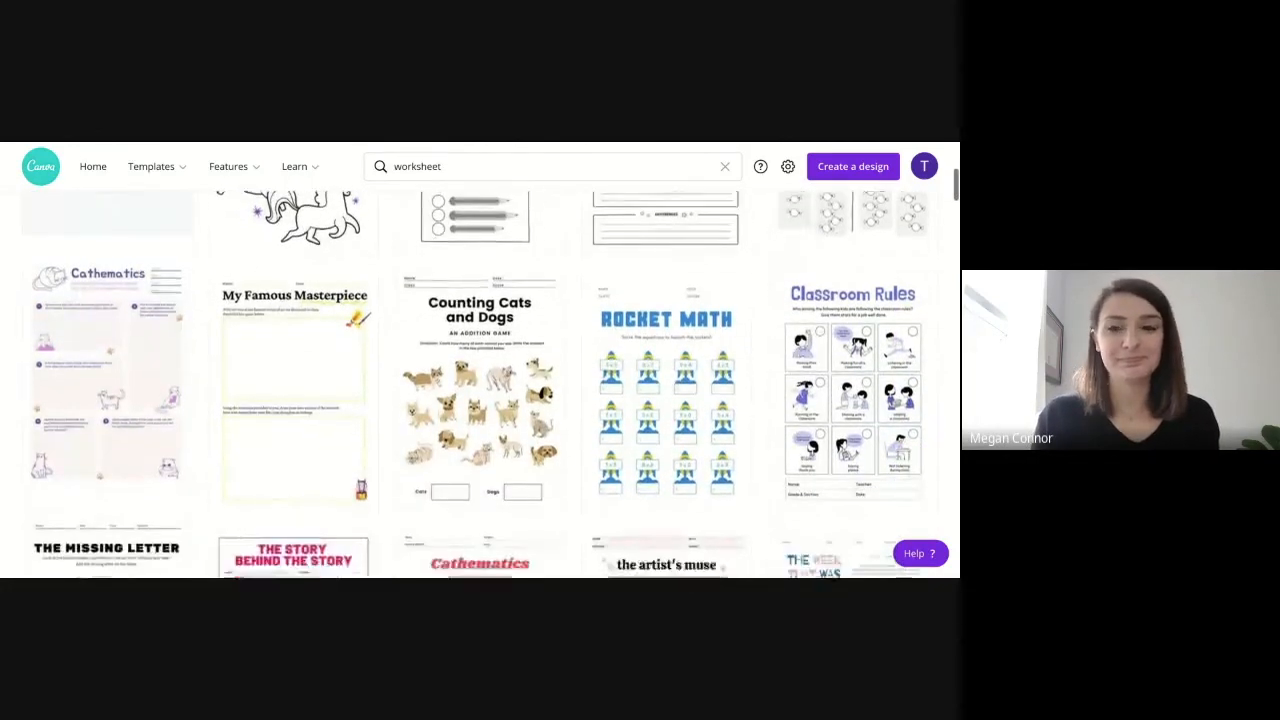
pyautogui.scroll(1, 648, 308)
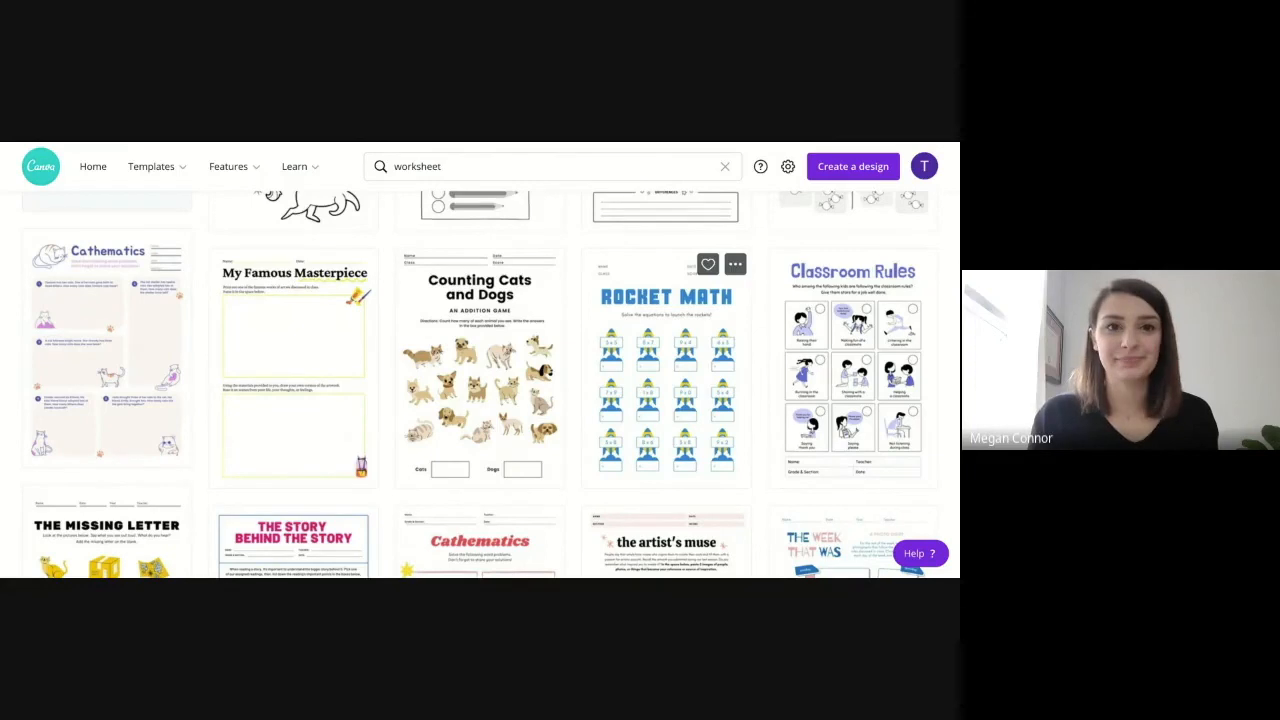
pyautogui.click(666, 368)
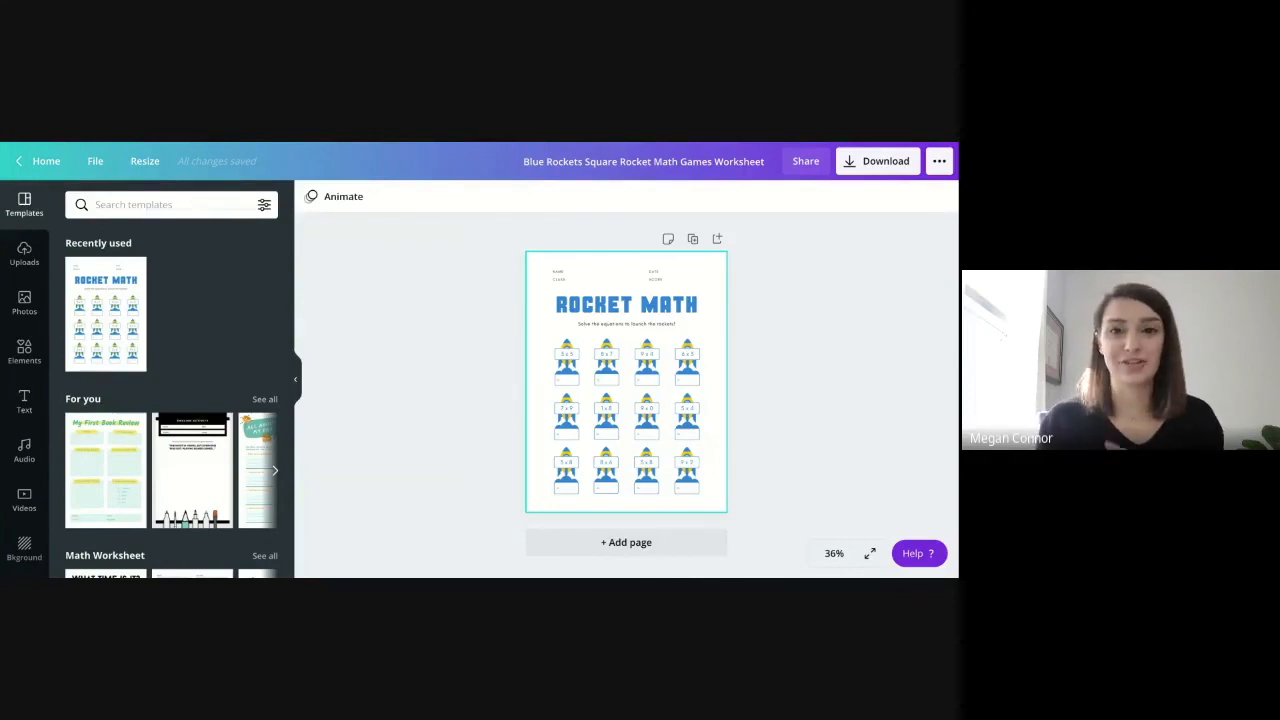
# Replace the worksheet title with "MATH PRACTICE" and reduce its font size to 66.5 so it fits on one line
pyautogui.click(660, 310)
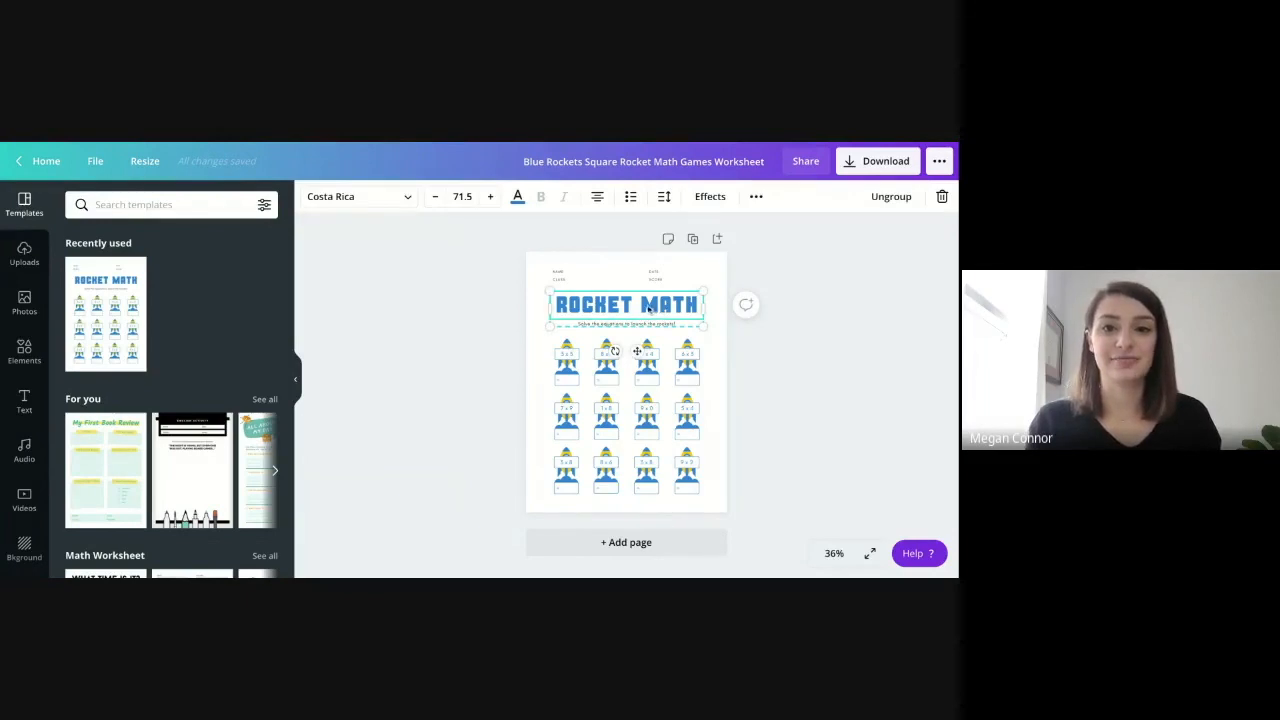
pyautogui.doubleClick(638, 308)
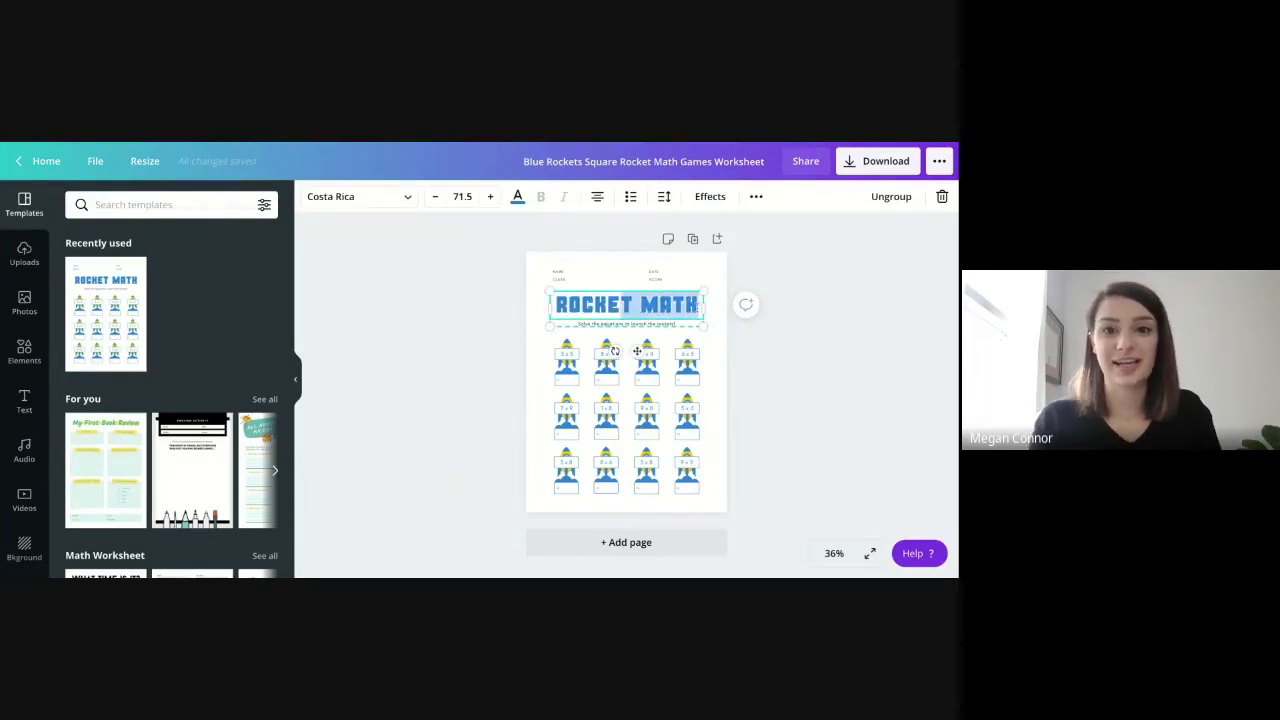
pyautogui.write('MATH PRAC')
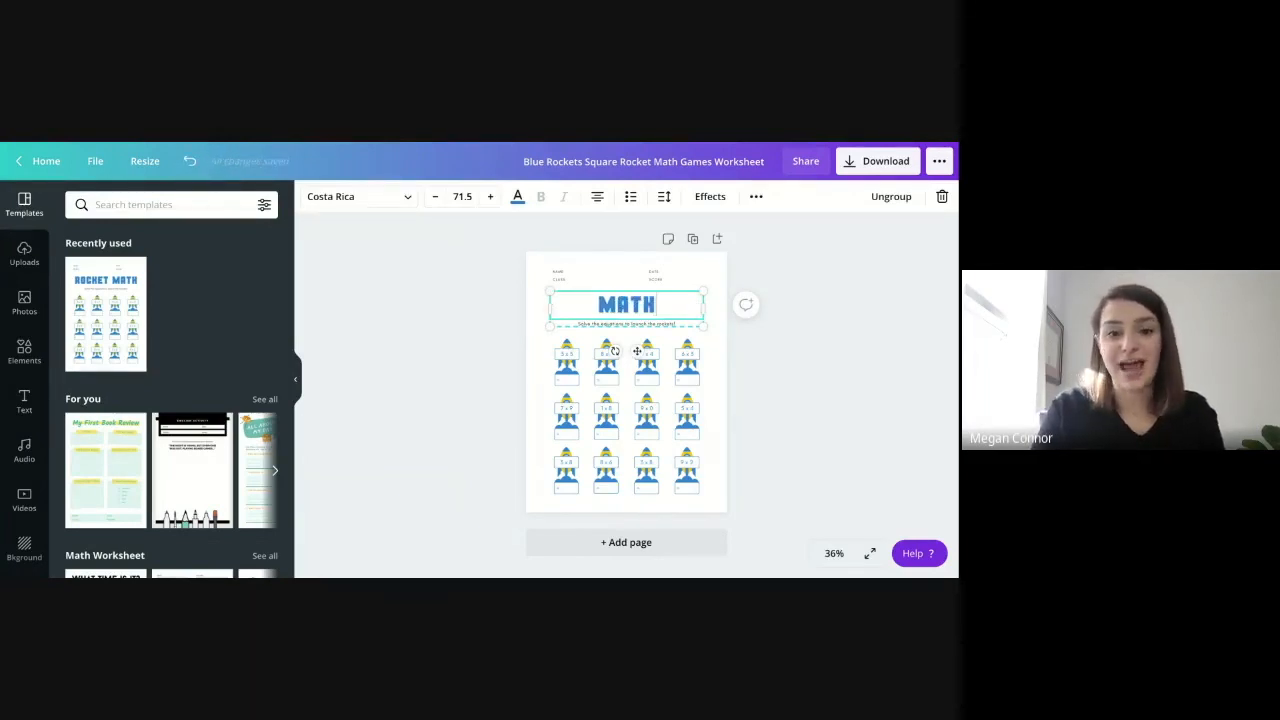
pyautogui.write('TICE')
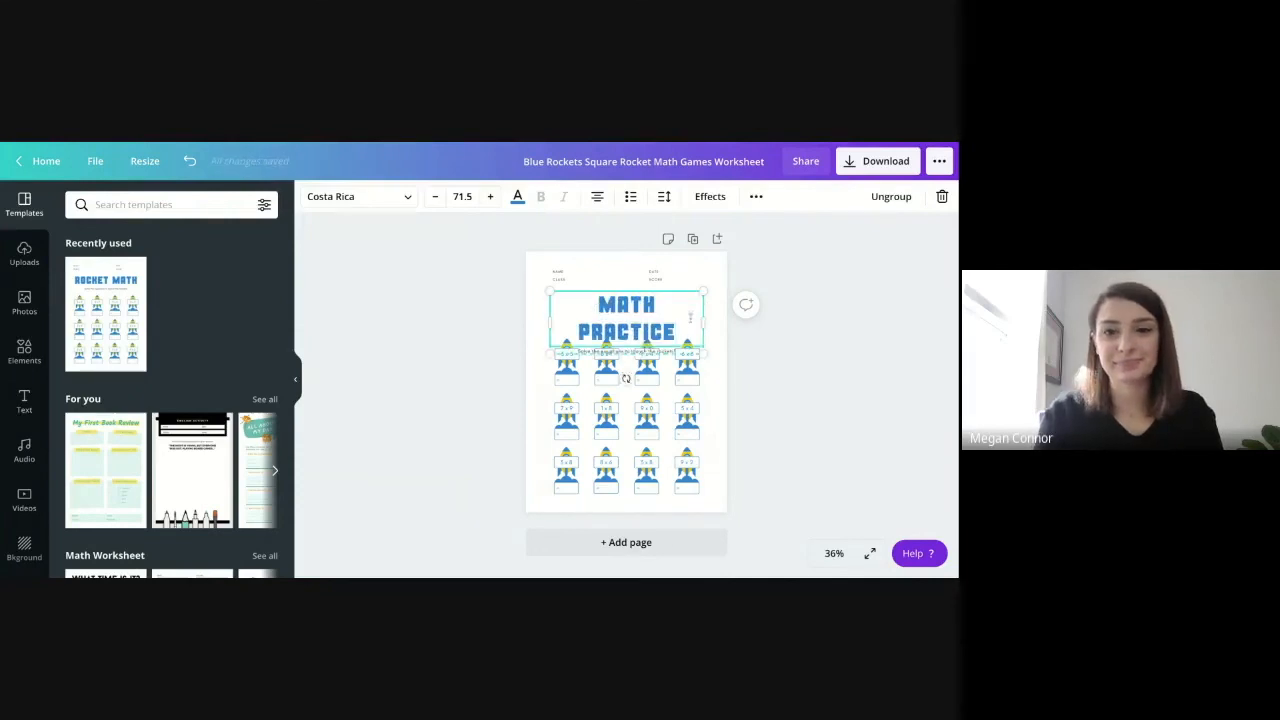
pyautogui.click(435, 197)
pyautogui.click(435, 197)
pyautogui.click(435, 197)
pyautogui.click(435, 197)
pyautogui.click(435, 197)
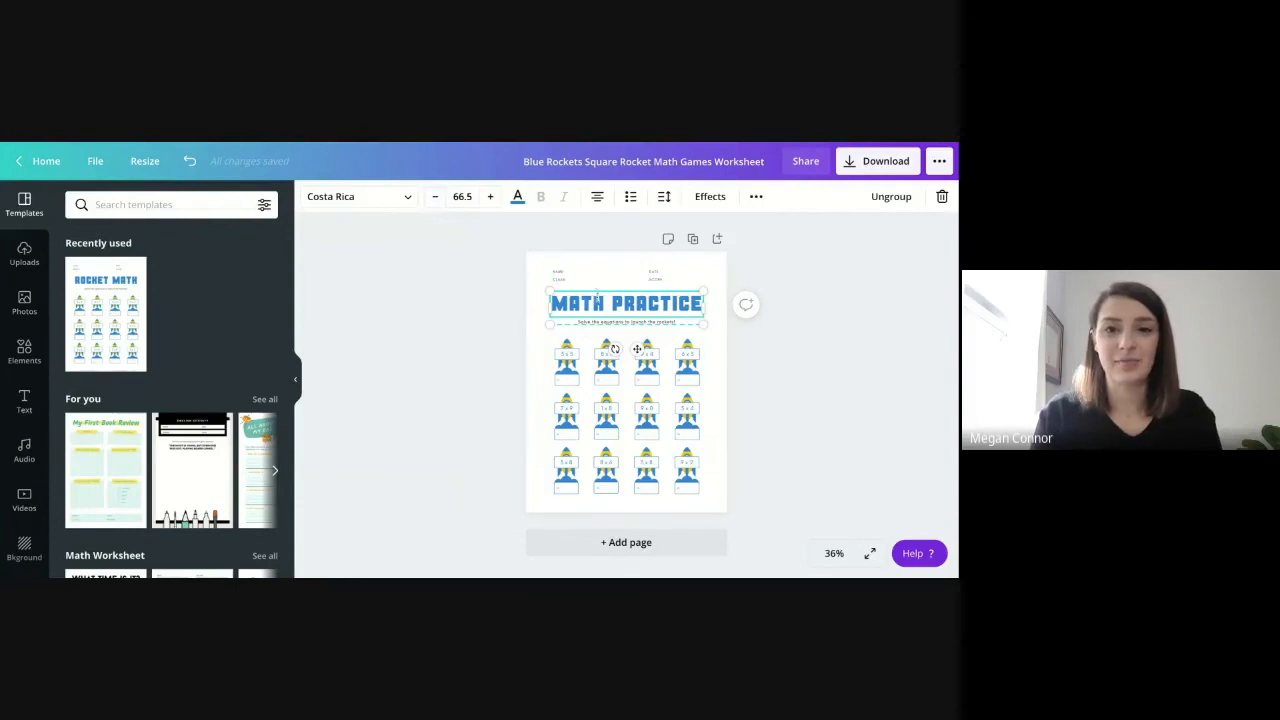
# Color the MATH PRACTICE title light purple and select the third rocket in the top row
pyautogui.tripleClick(600, 303)
pyautogui.click(517, 197)
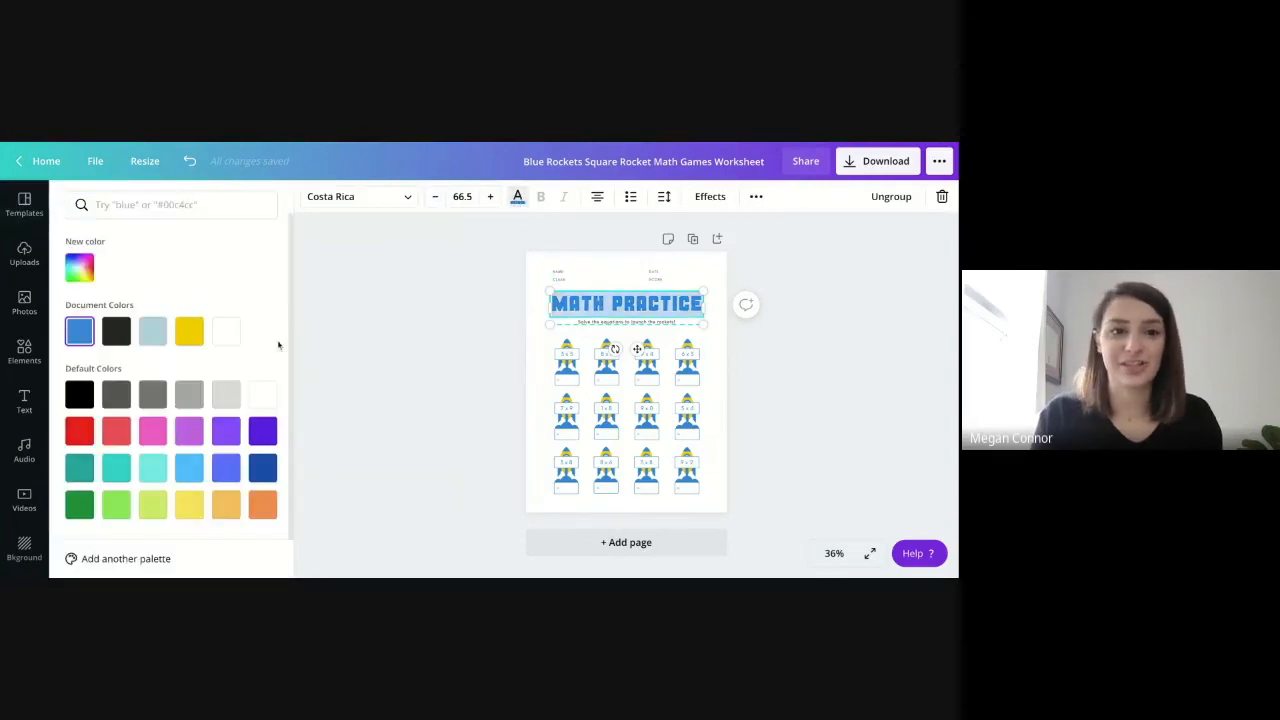
pyautogui.click(189, 430)
pyautogui.click(431, 406)
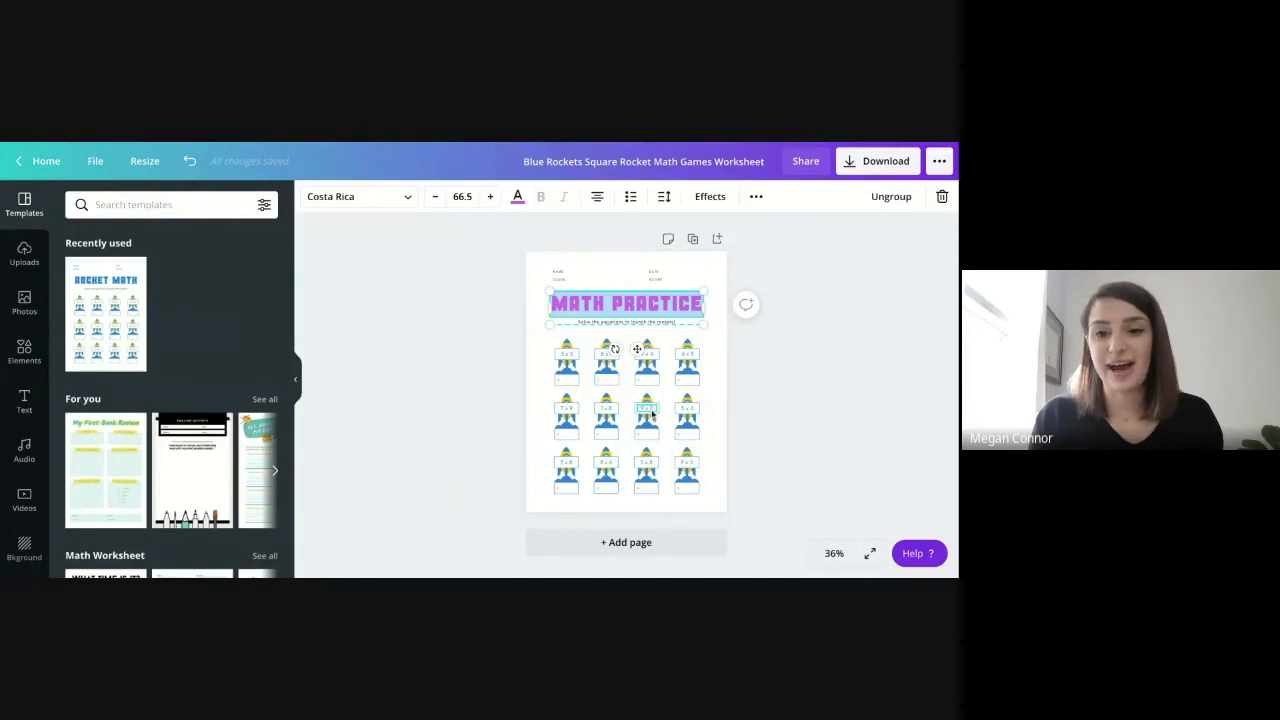
pyautogui.click(691, 465)
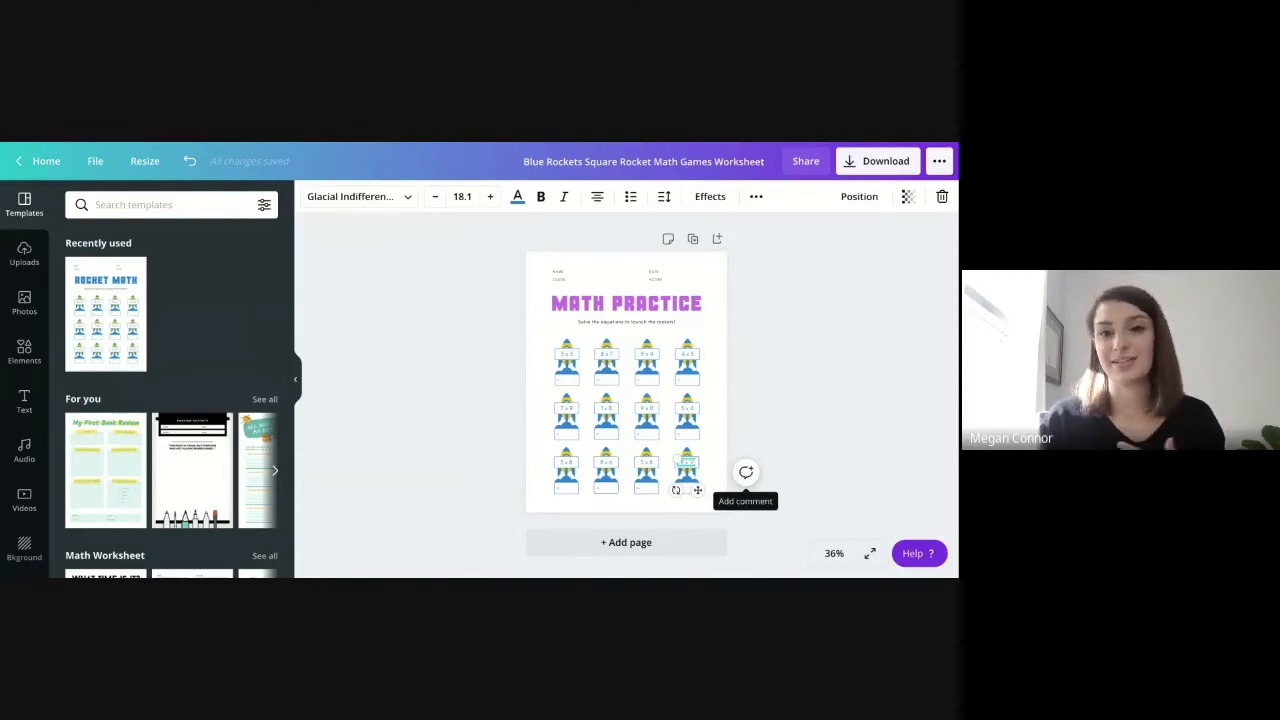
pyautogui.click(647, 370)
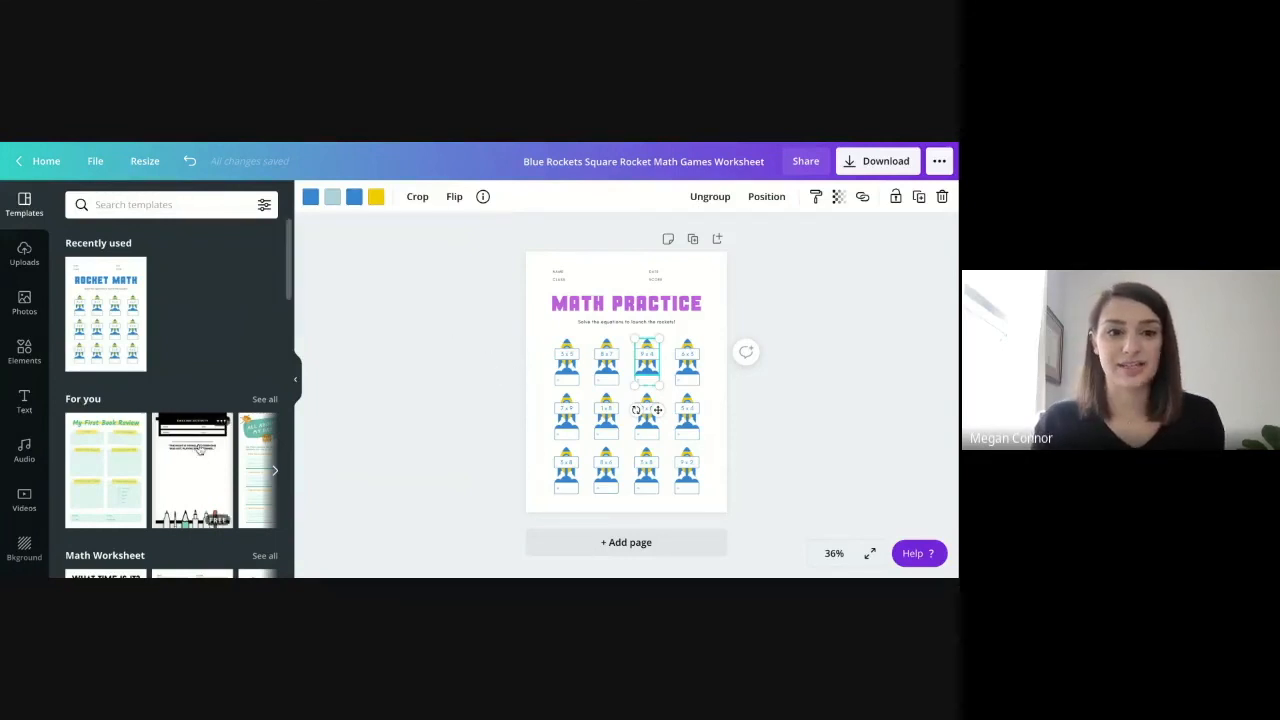
# Look through the suggested worksheet template categories and view the full Math Worksheet collection
pyautogui.scroll(-1, 200, 450)
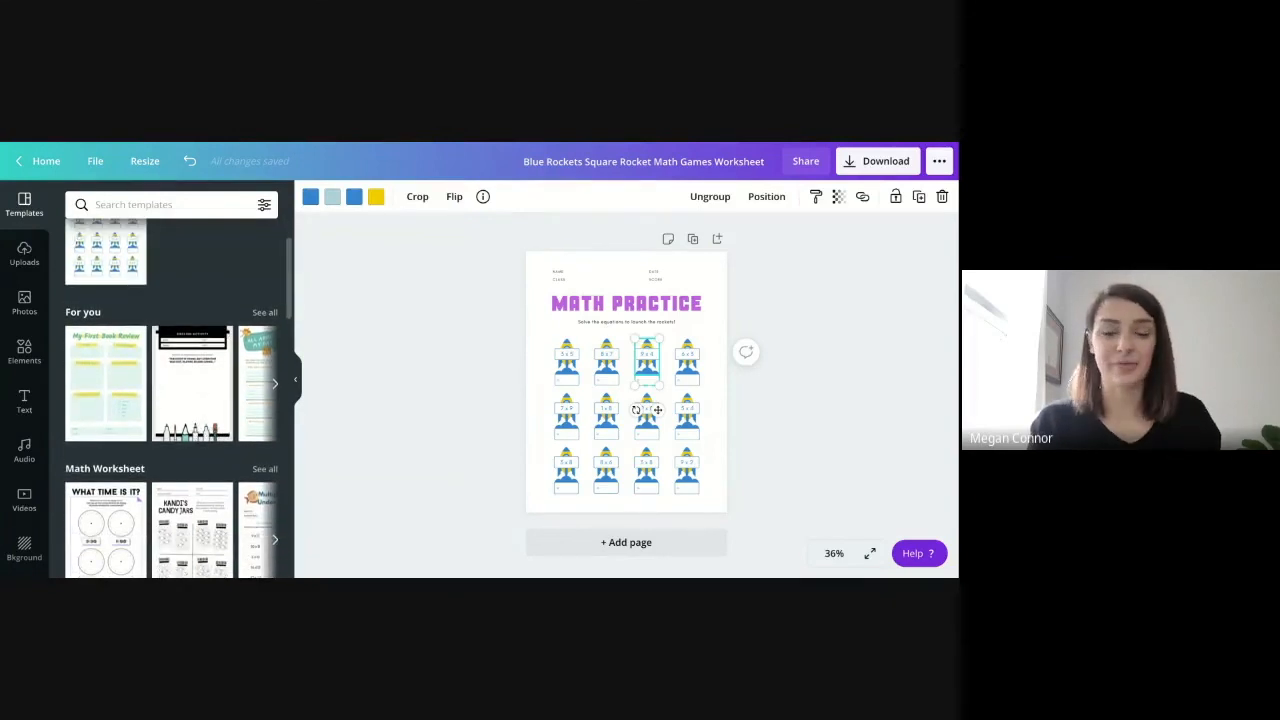
pyautogui.scroll(-2, 195, 440)
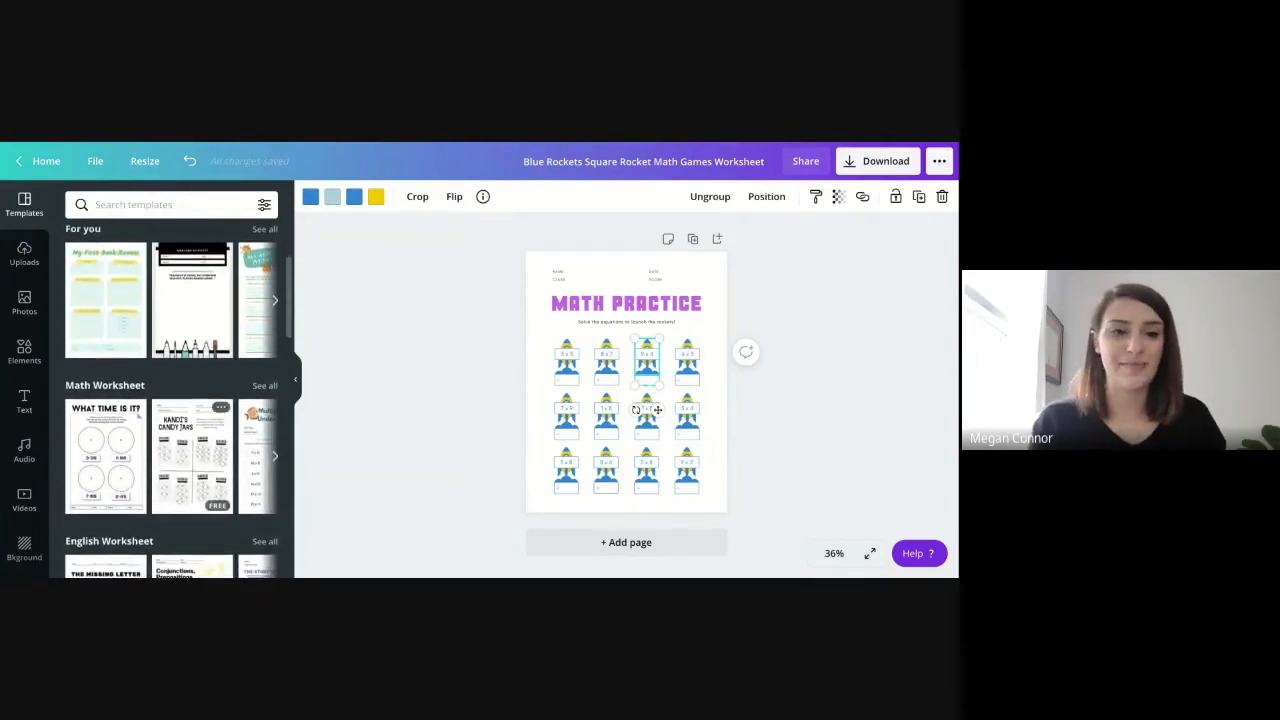
pyautogui.scroll(-2, 195, 440)
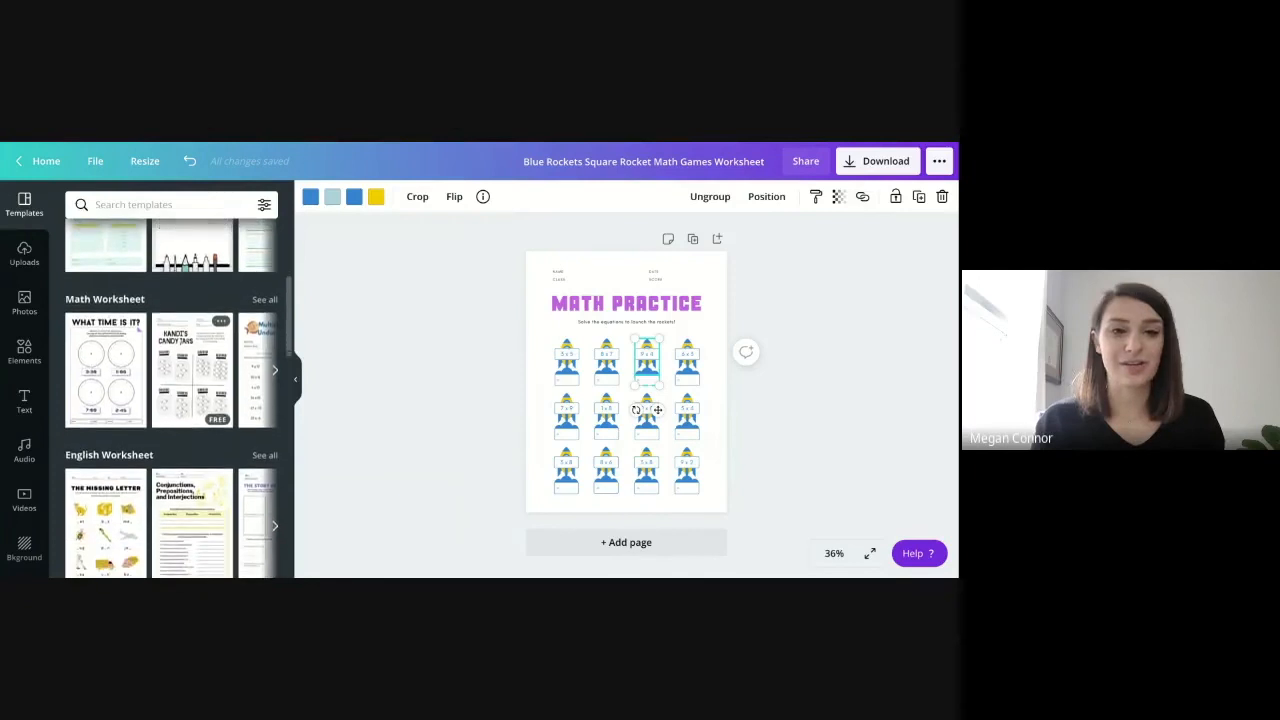
pyautogui.scroll(5, 170, 440)
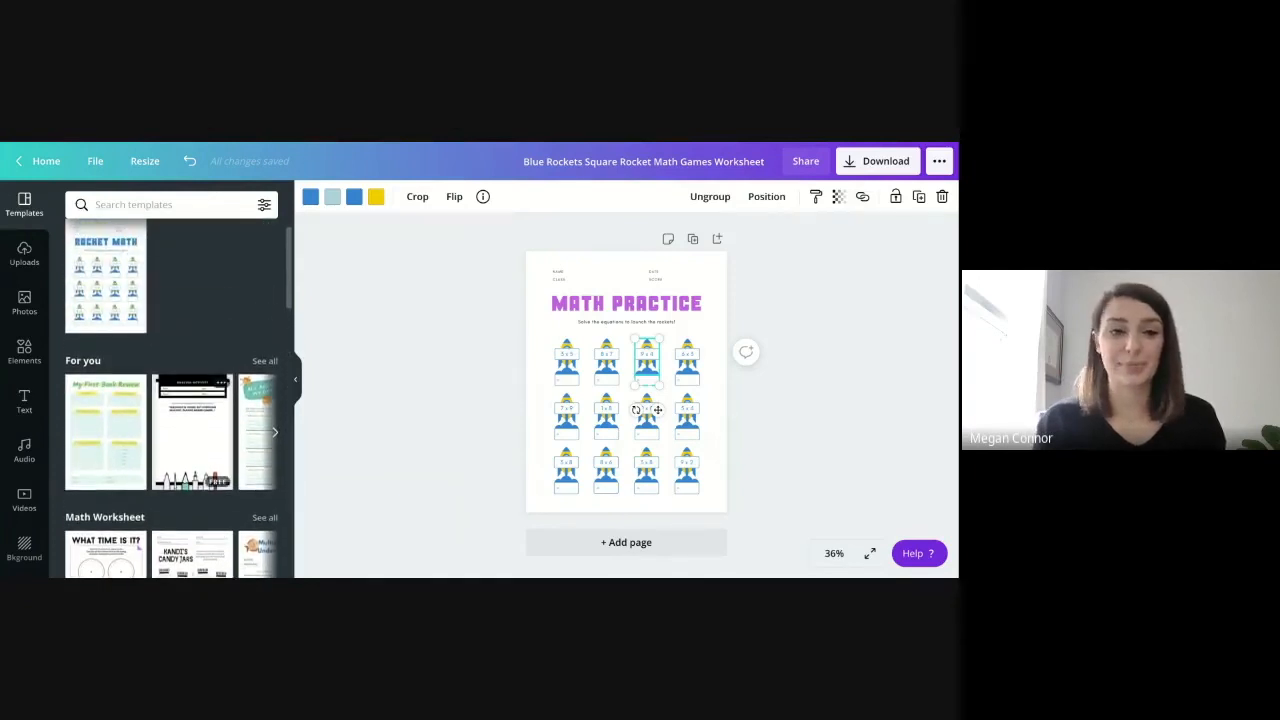
pyautogui.scroll(-7, 170, 400)
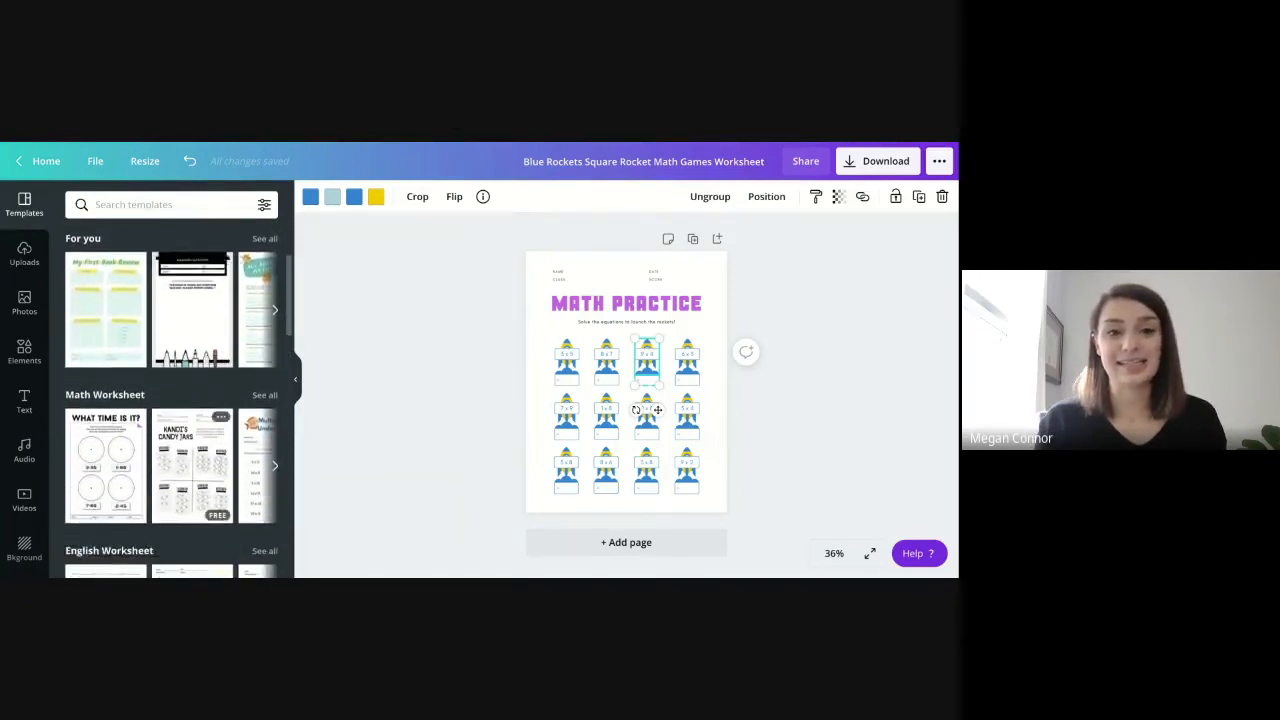
pyautogui.scroll(3, 212, 387)
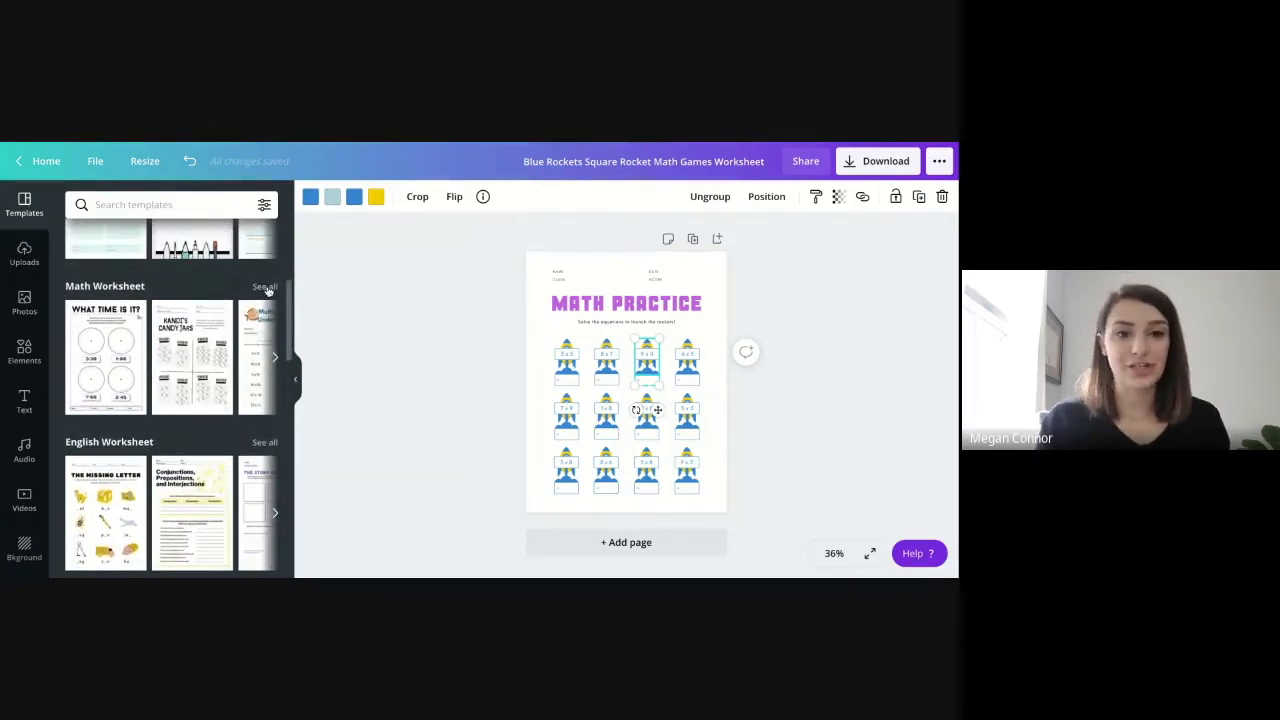
pyautogui.click(265, 287)
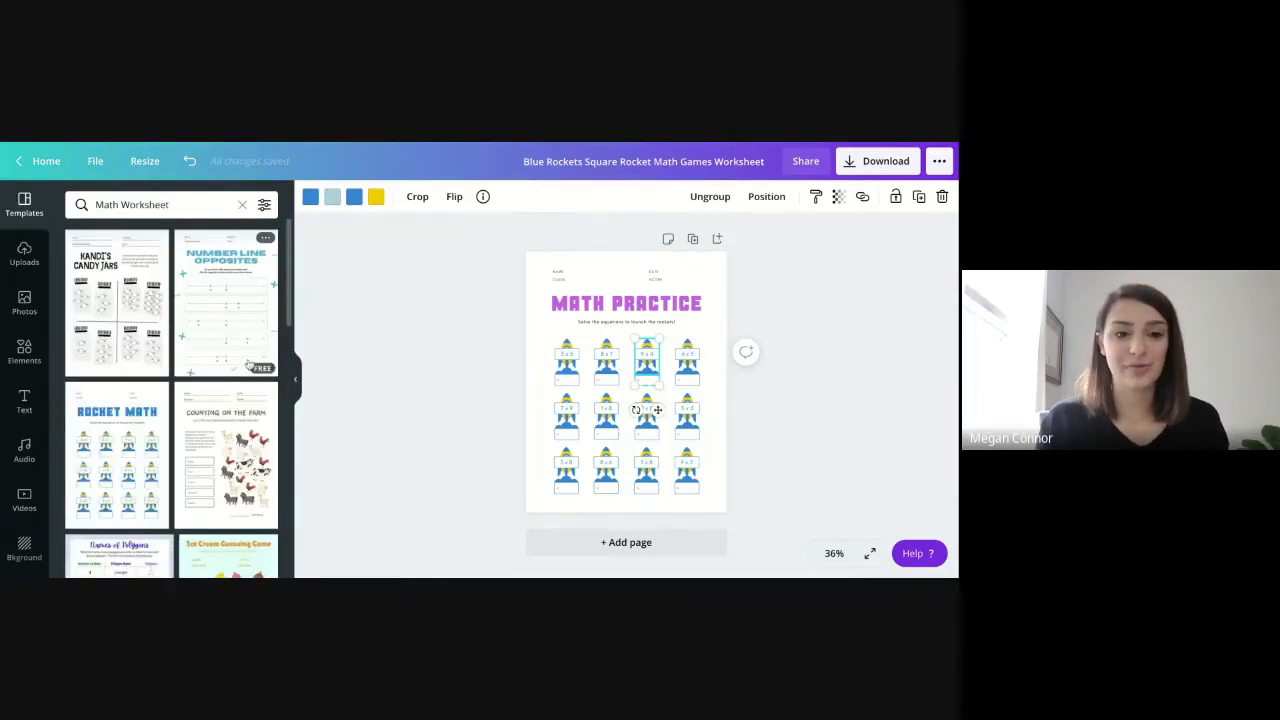
pyautogui.scroll(-2, 250, 365)
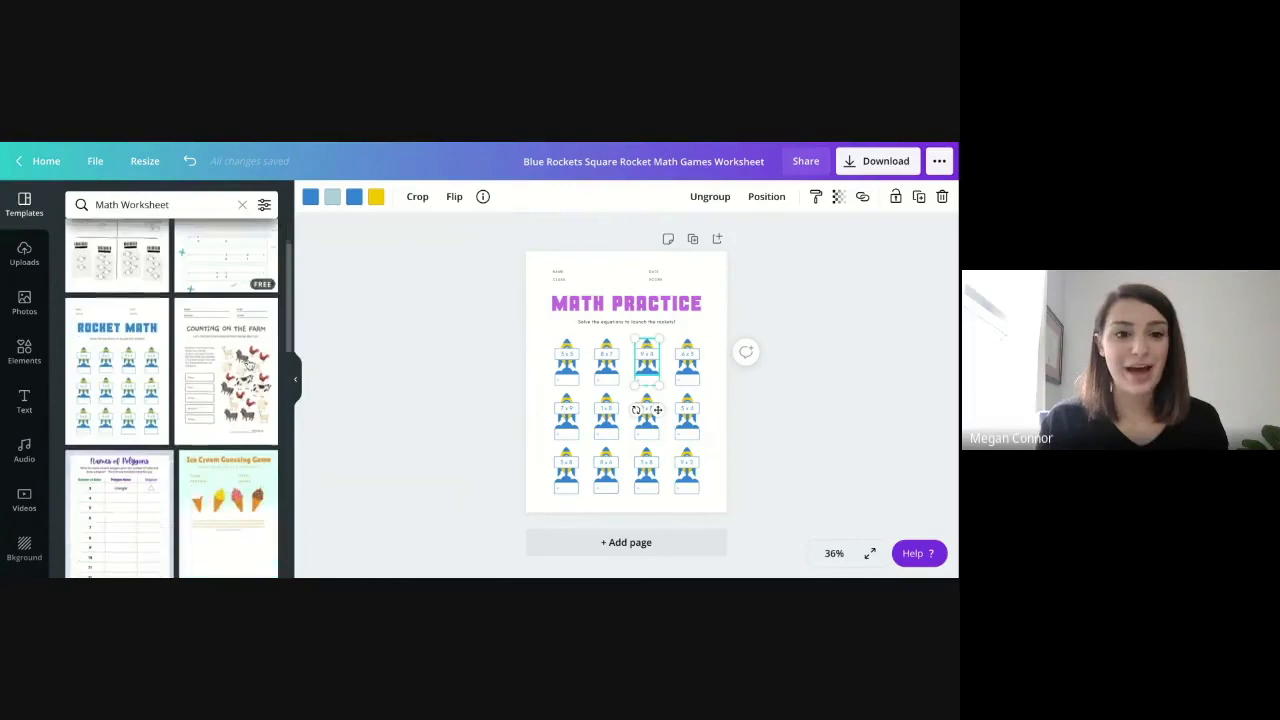
# Clear the Math Worksheet filter and look through the full English Worksheet template collection
pyautogui.click(242, 204)
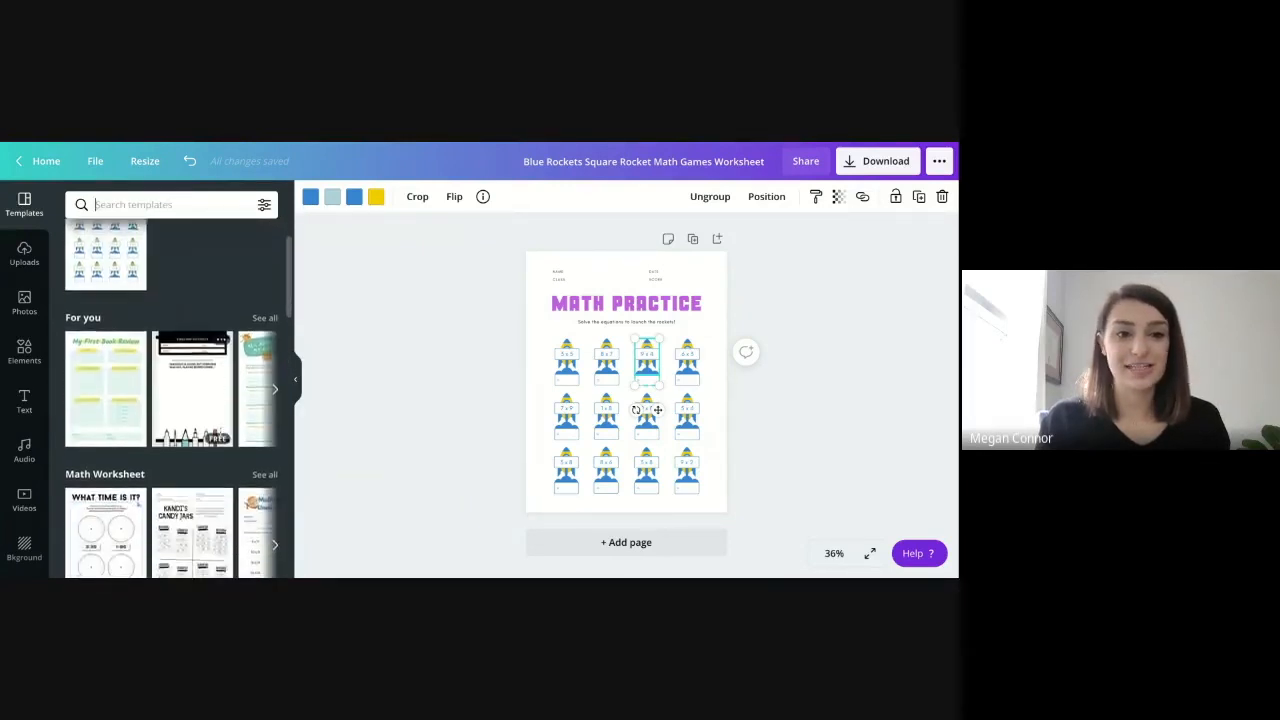
pyautogui.scroll(-3, 171, 398)
pyautogui.click(262, 372)
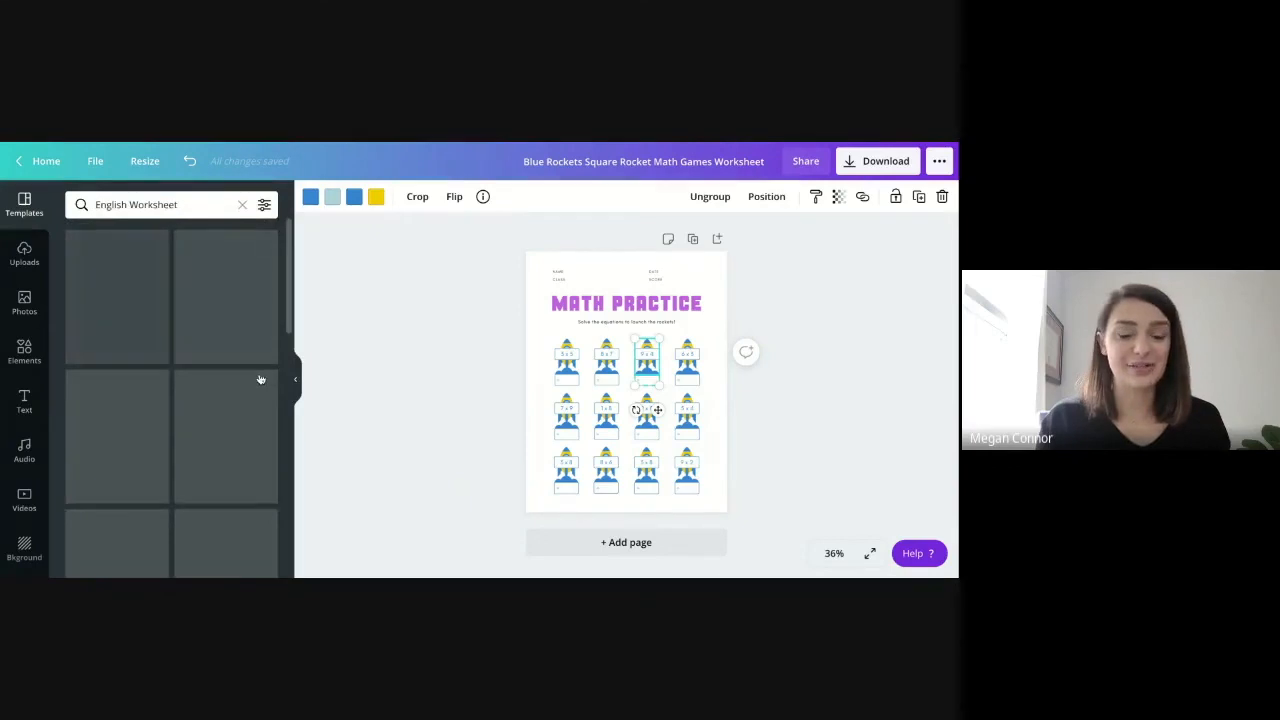
pyautogui.scroll(-1, 260, 376)
pyautogui.scroll(-4, 171, 398)
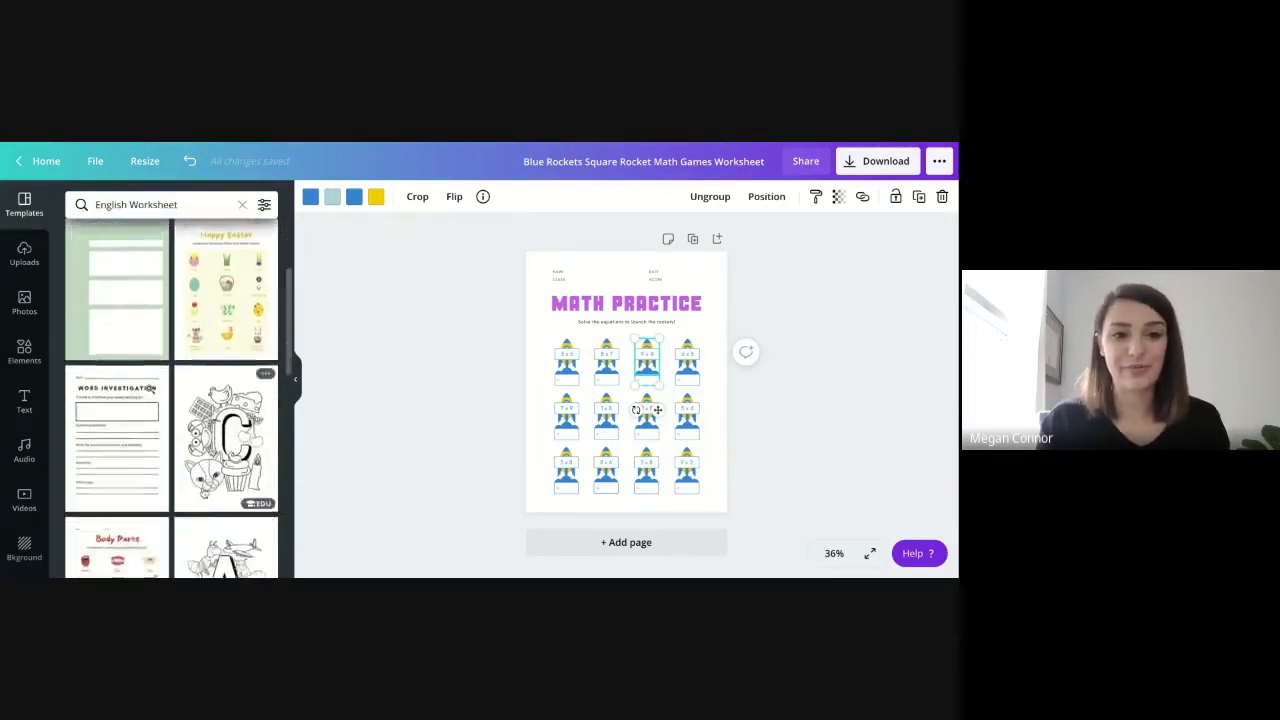
pyautogui.scroll(-1, 171, 398)
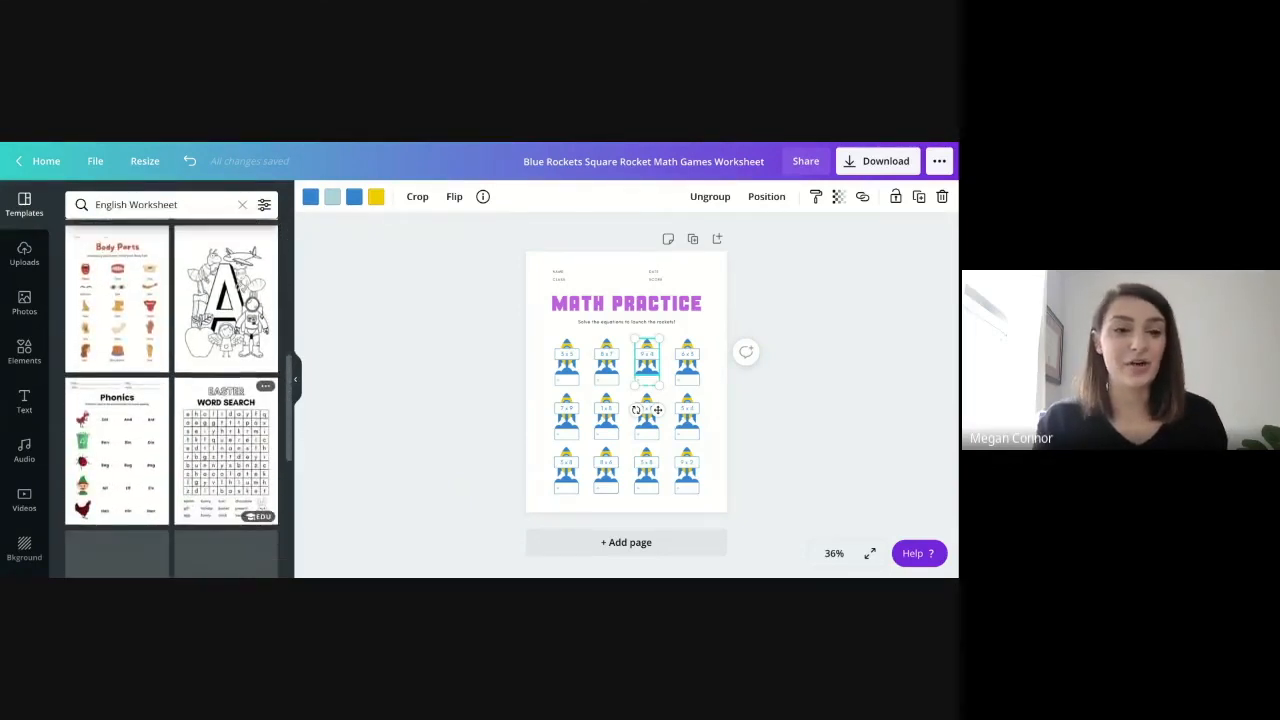
pyautogui.scroll(4, 150, 450)
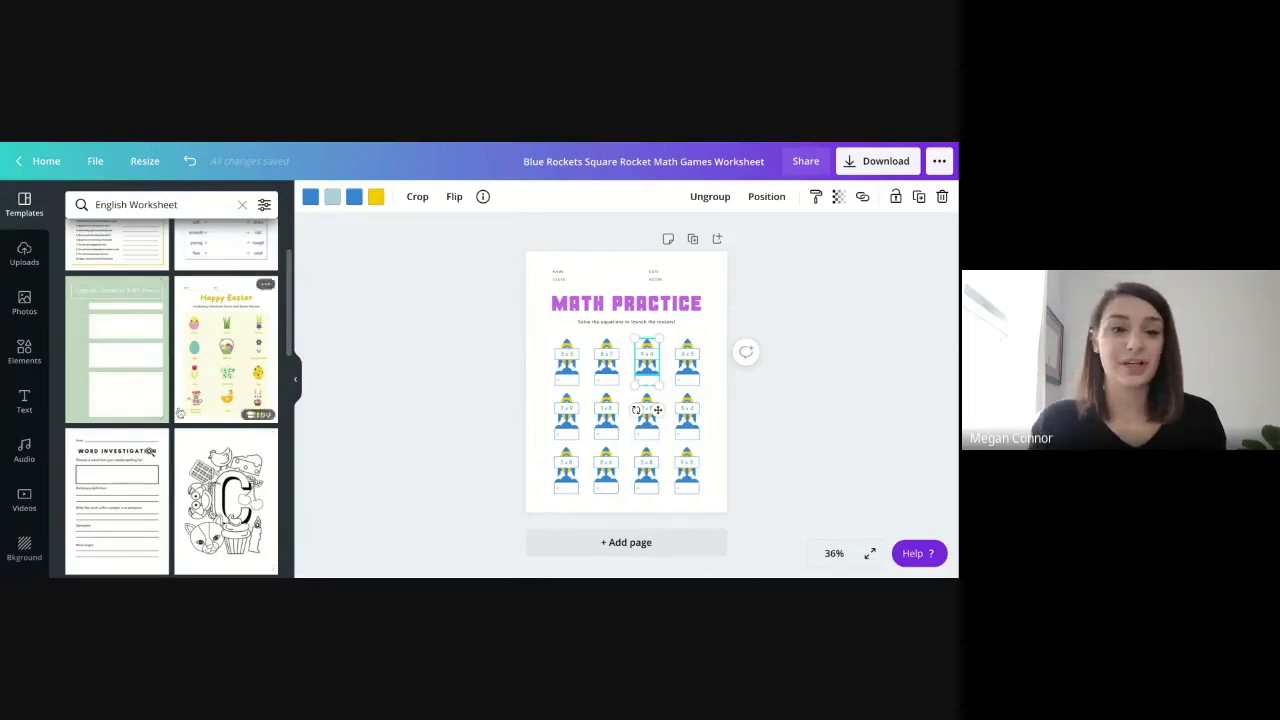
pyautogui.scroll(2, 175, 412)
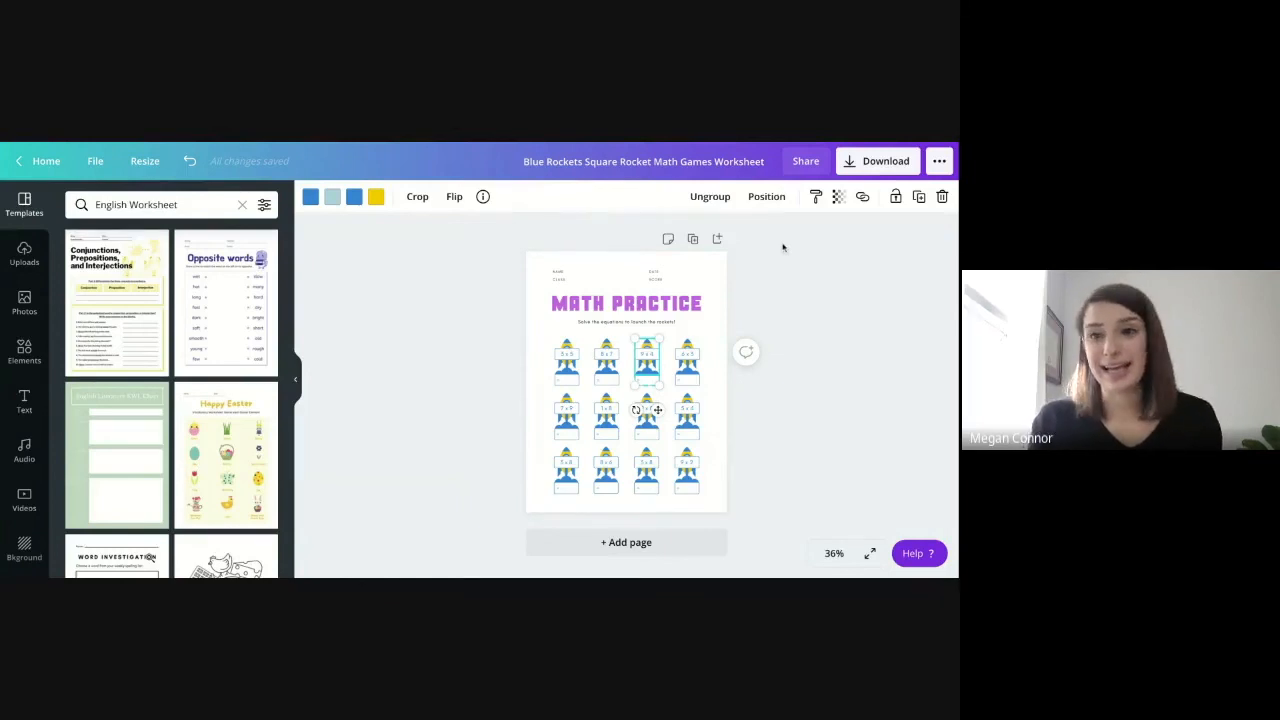
# Set the download file type of the math worksheet to PDF Standard
pyautogui.click(881, 163)
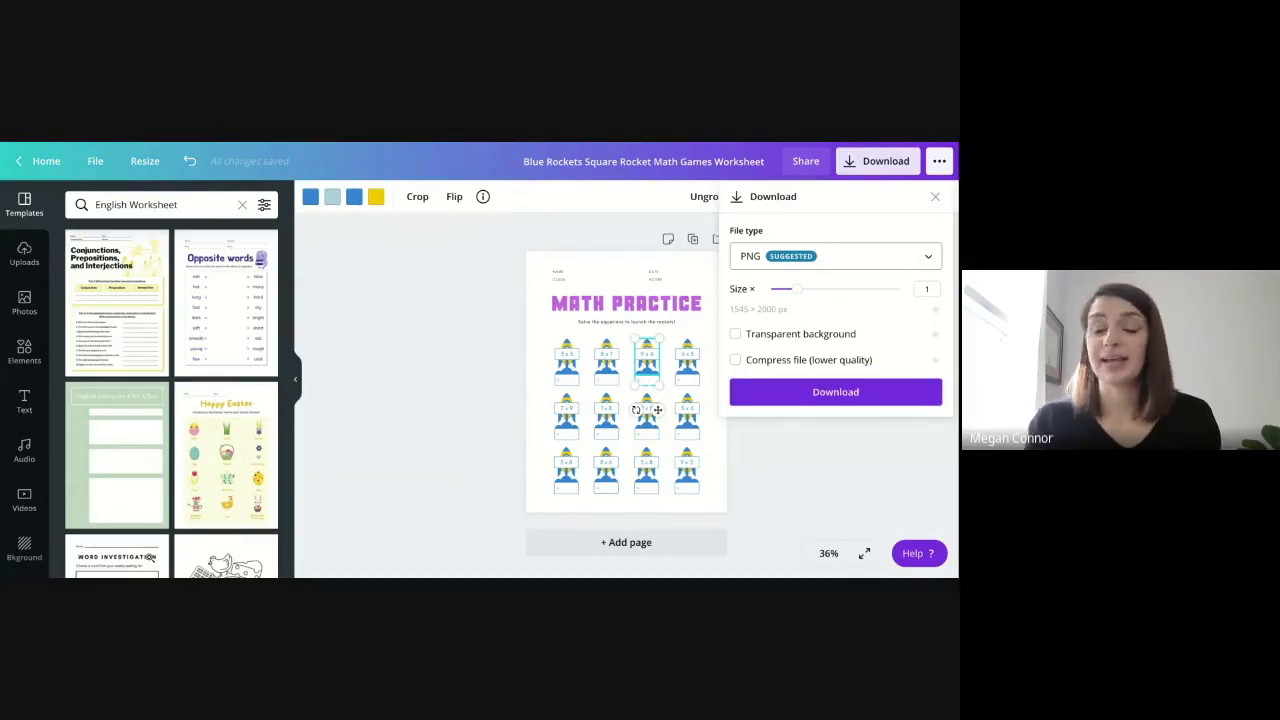
pyautogui.click(835, 256)
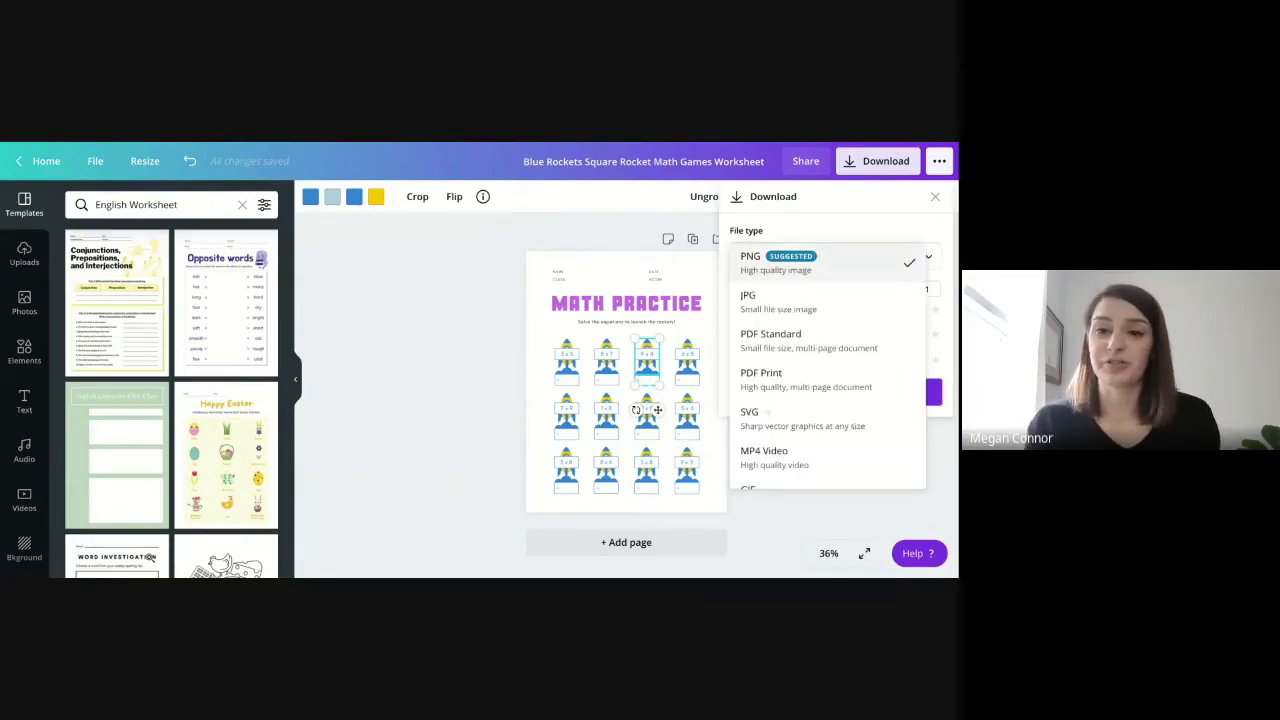
pyautogui.click(809, 340)
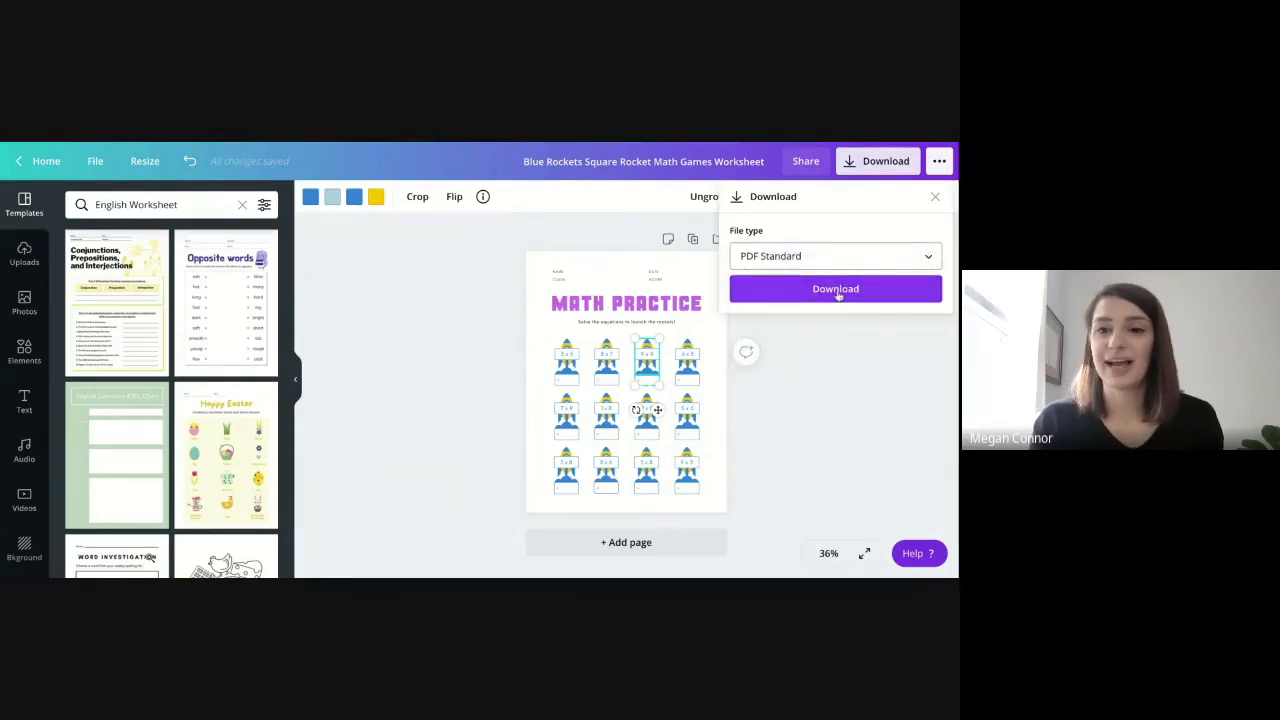